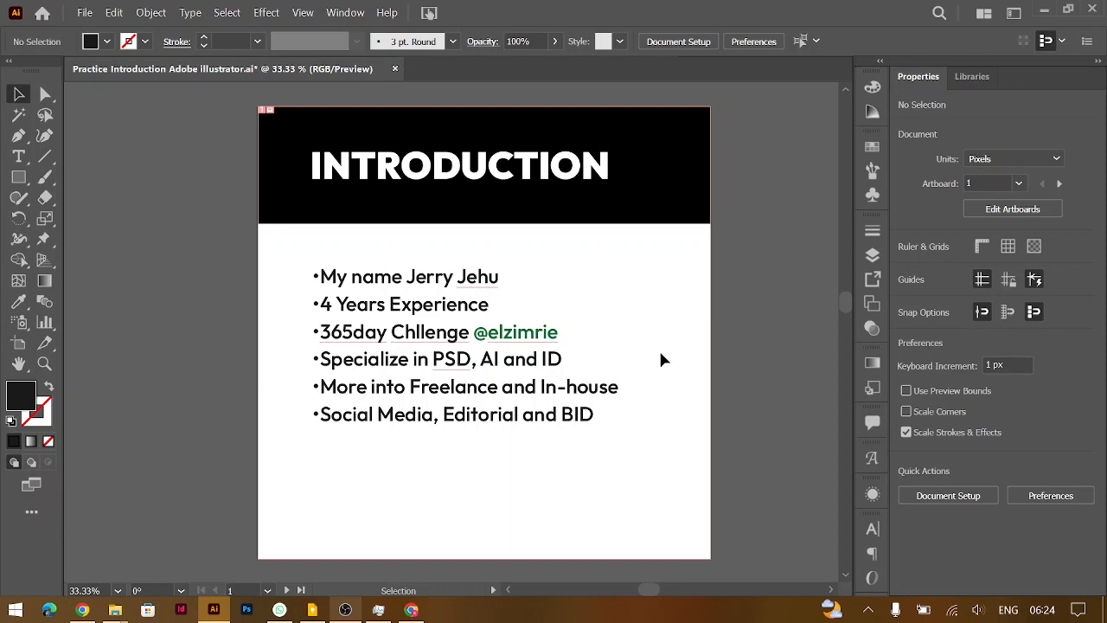
- Go to the INTERFACE artboard and review the available File, Edit and Object commands
scroll(661, 358, "right", 10)
scroll(661, 359, "right", 2)
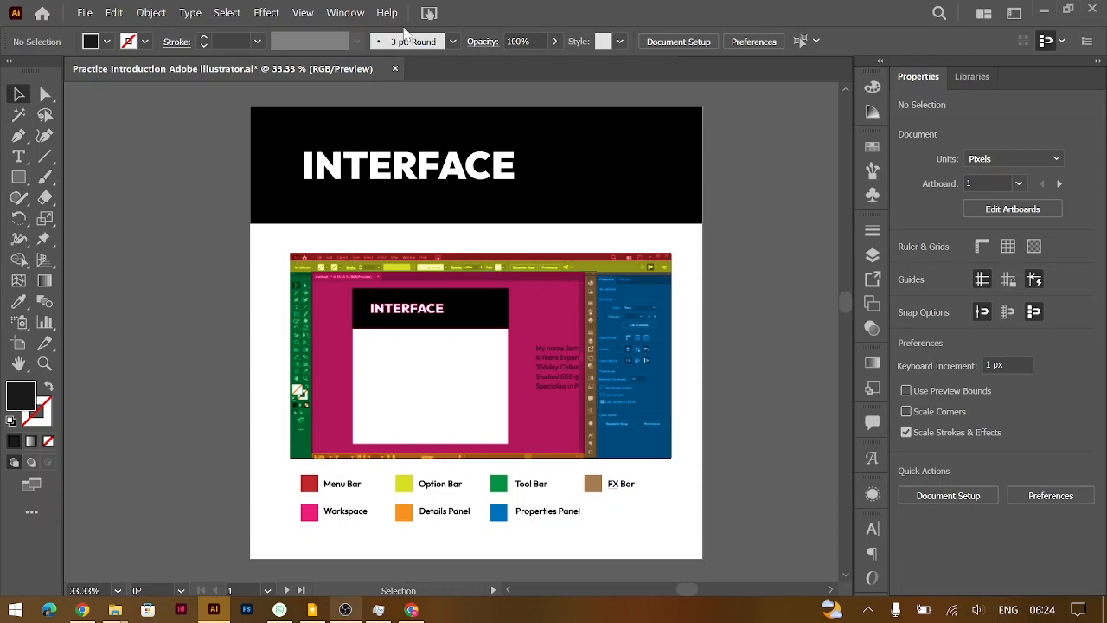
left_click(85, 14)
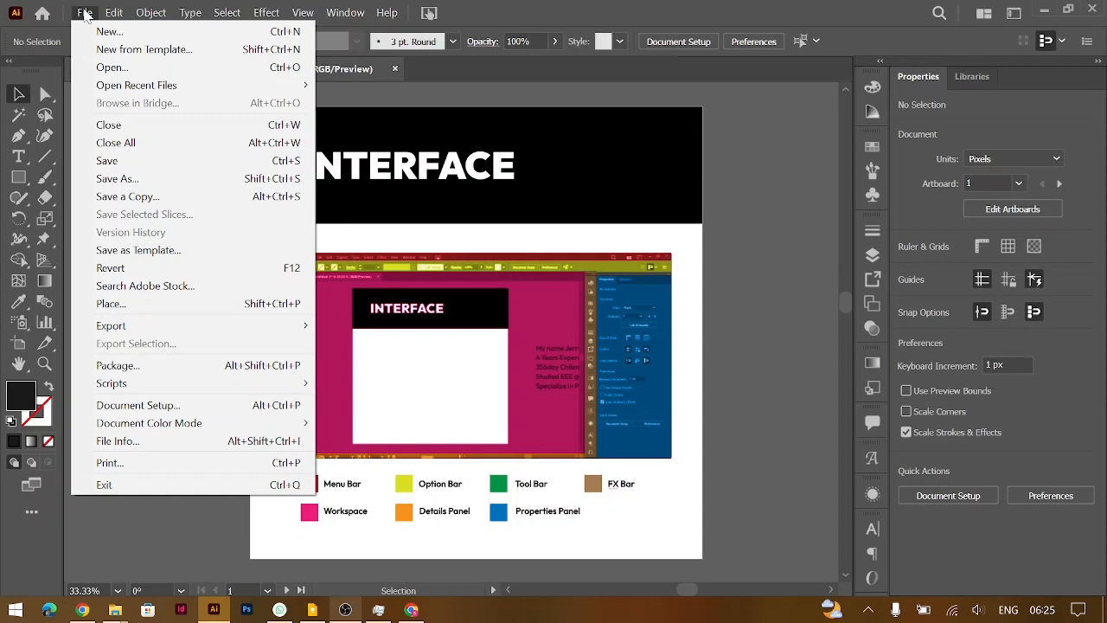
mouse_move(113, 17)
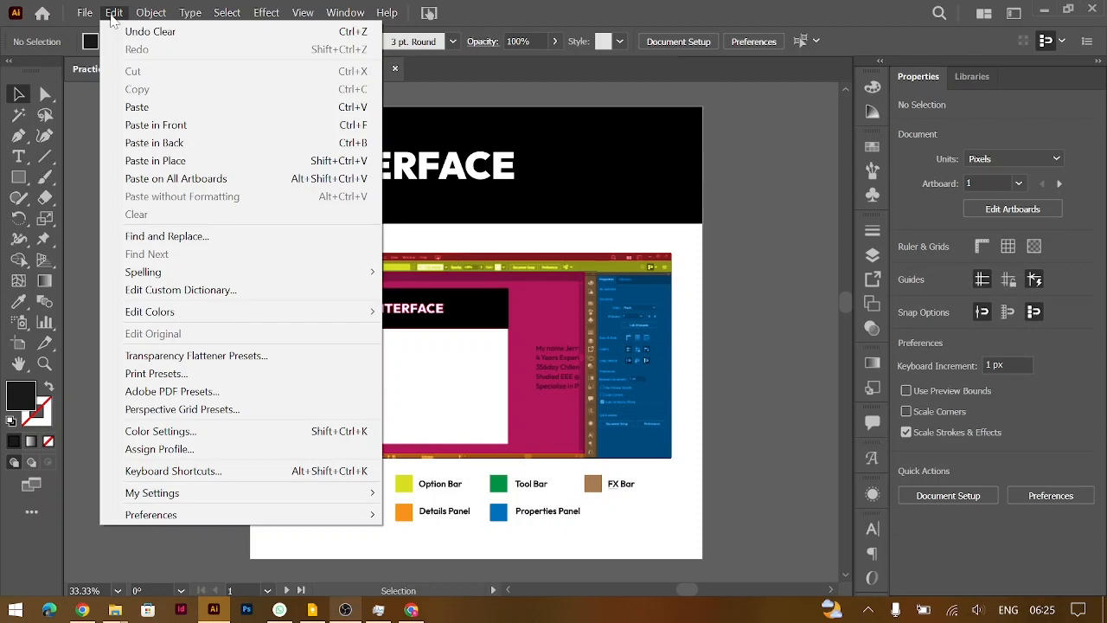
mouse_move(150, 19)
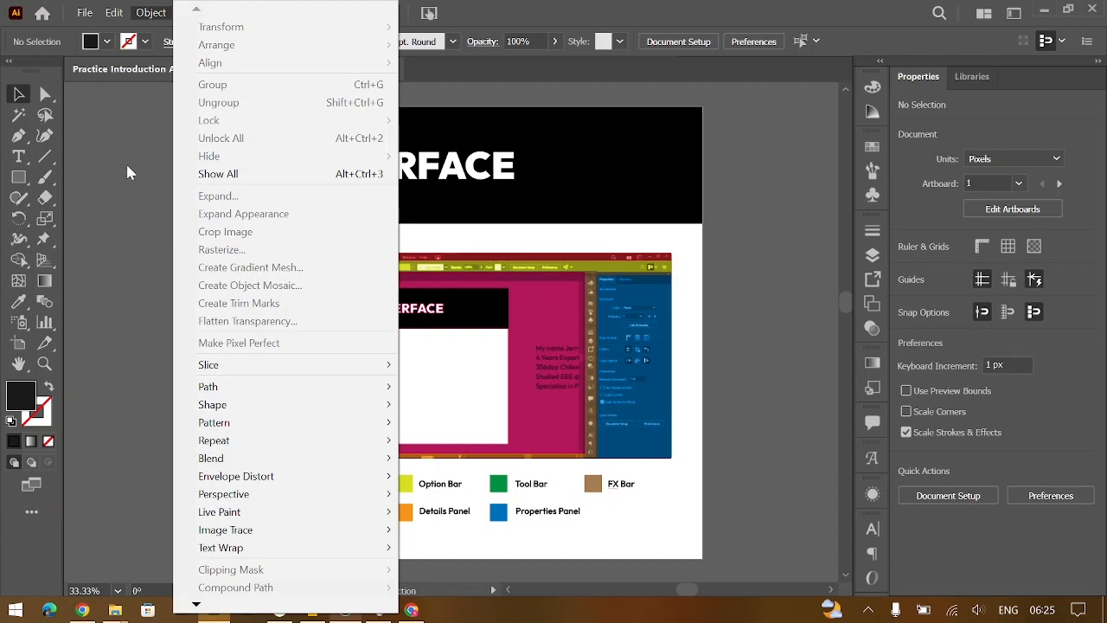
left_click(721, 221)
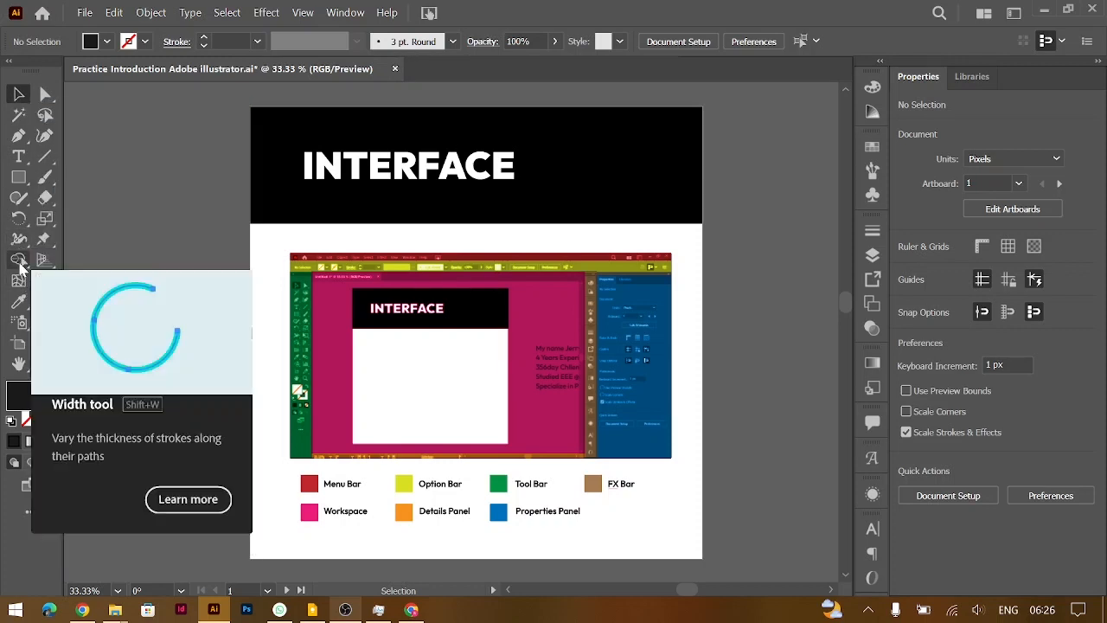
- Activate the Shape Builder tool and the Type tool, and review the available workspace presets
left_click(20, 261)
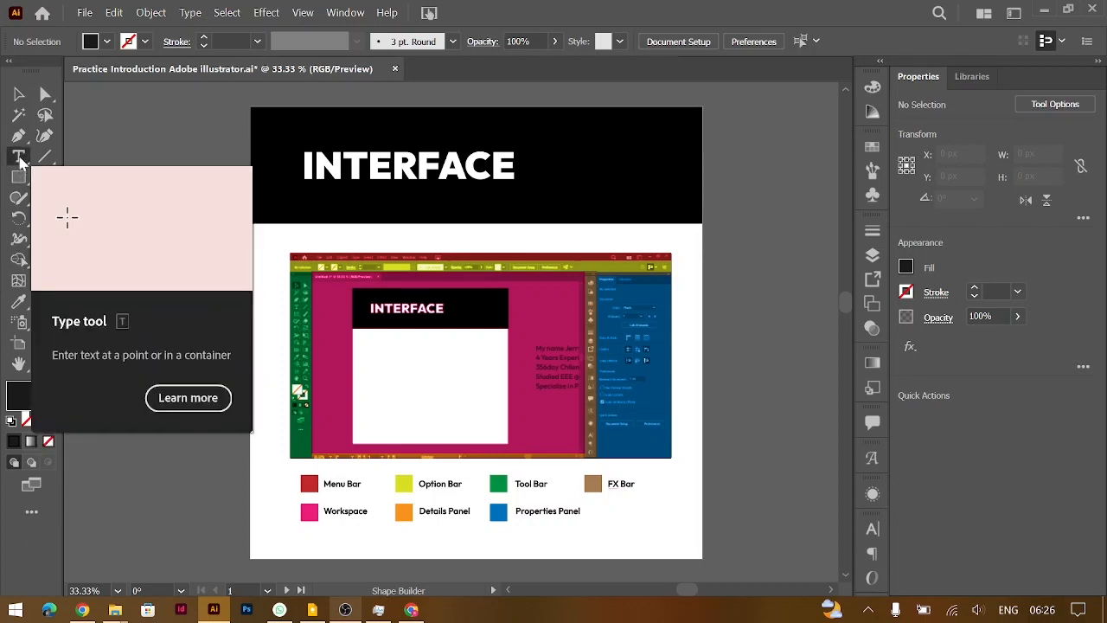
left_click(19, 156)
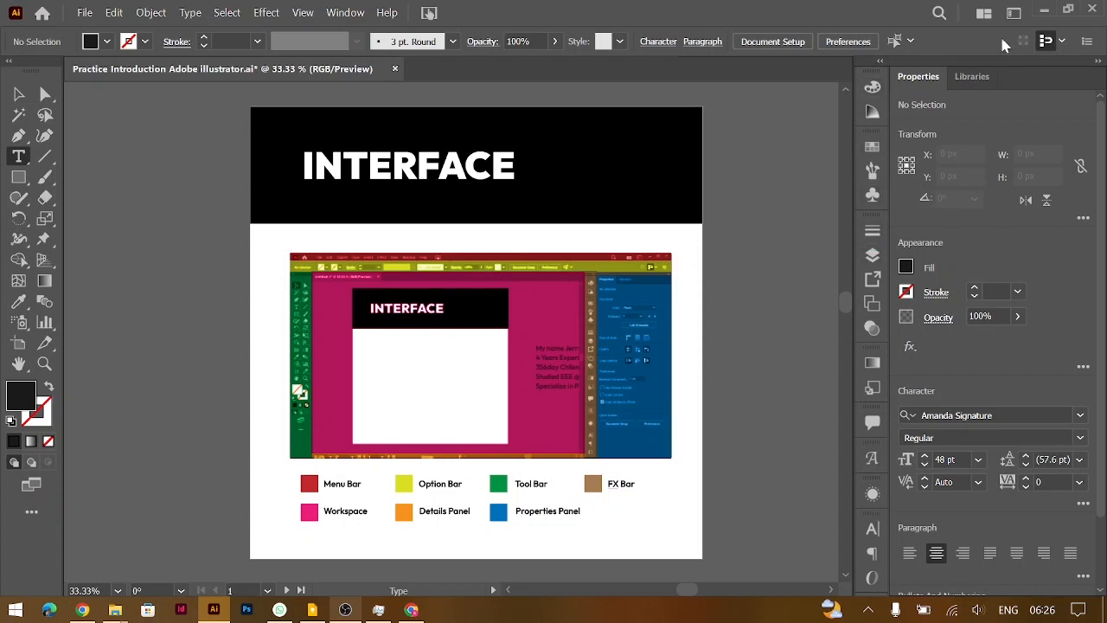
left_click(1014, 15)
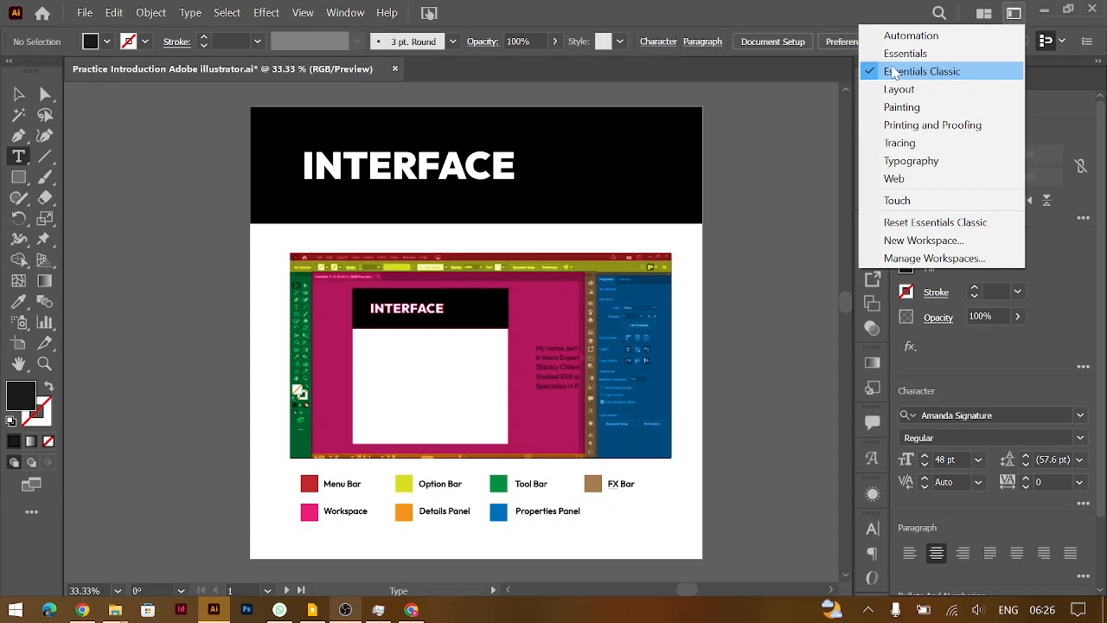
left_click(733, 6)
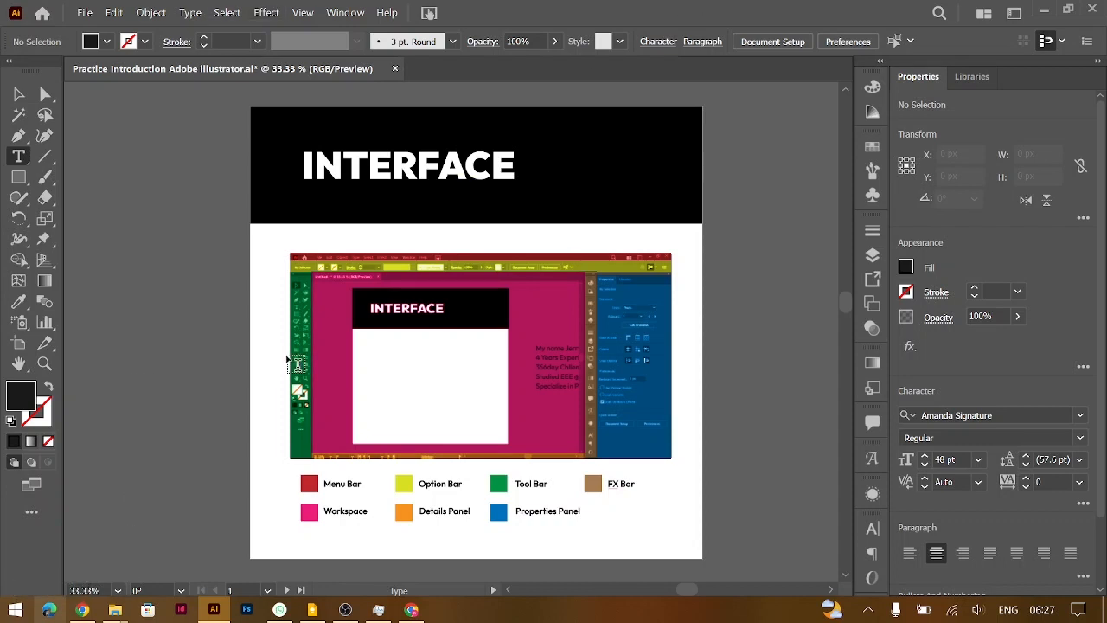
- Review the view rotation angles and compare the properties offered for the Selection, Rectangle and Type tools
left_click(181, 592)
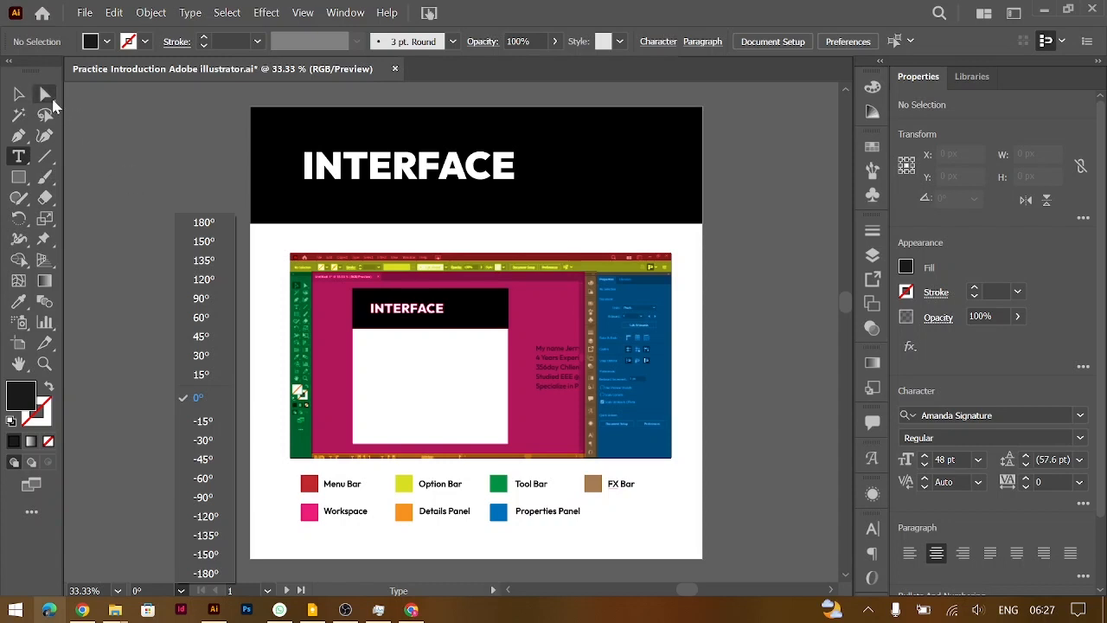
left_click(20, 158)
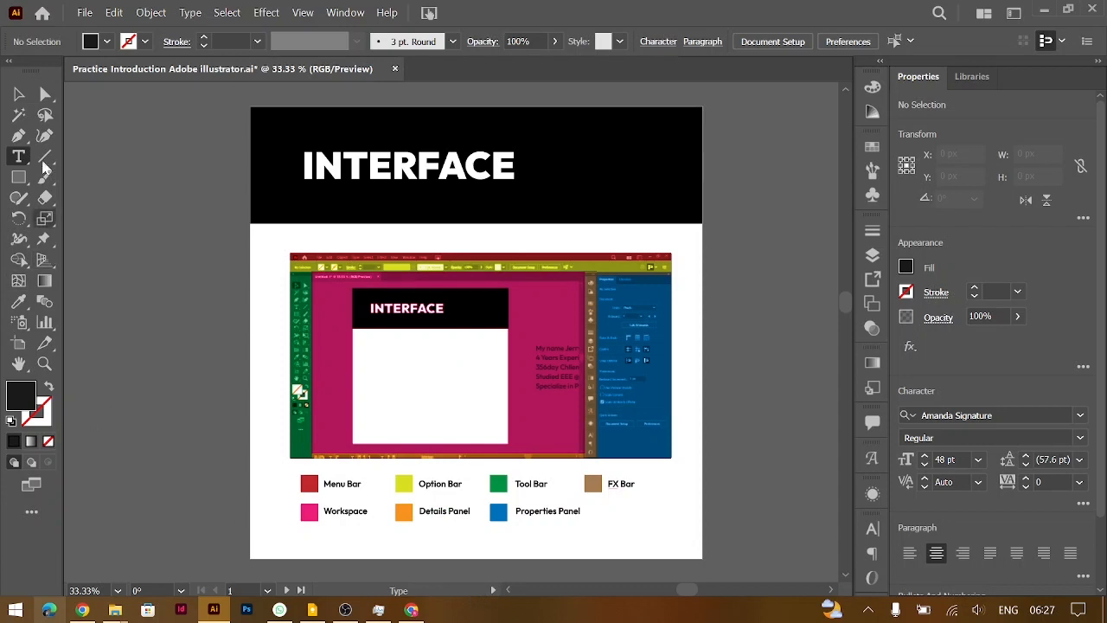
left_click(19, 95)
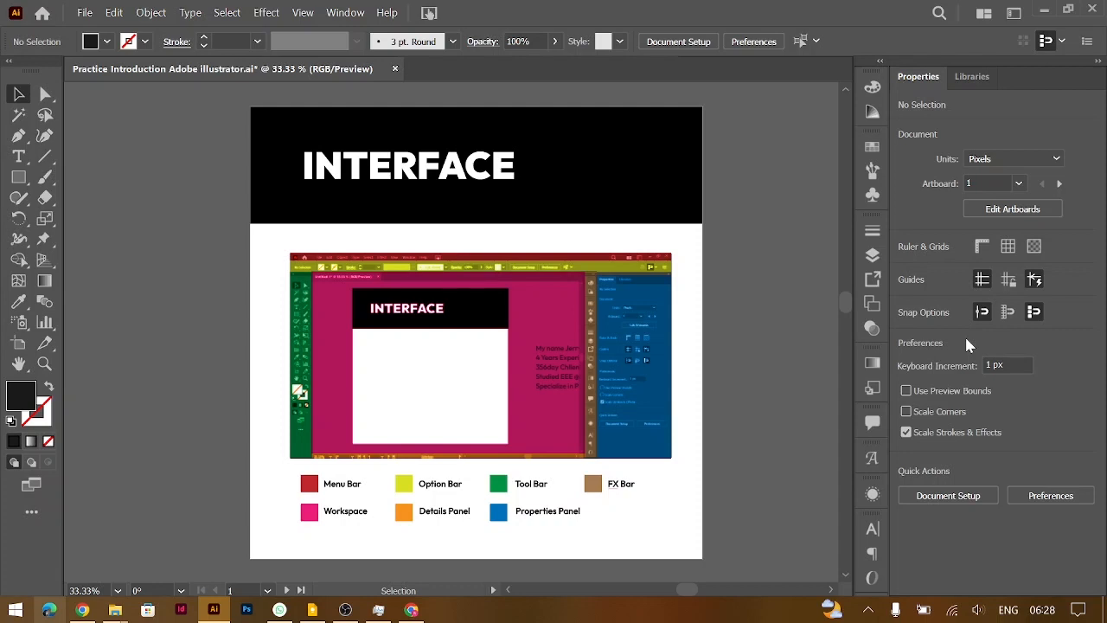
left_click(19, 179)
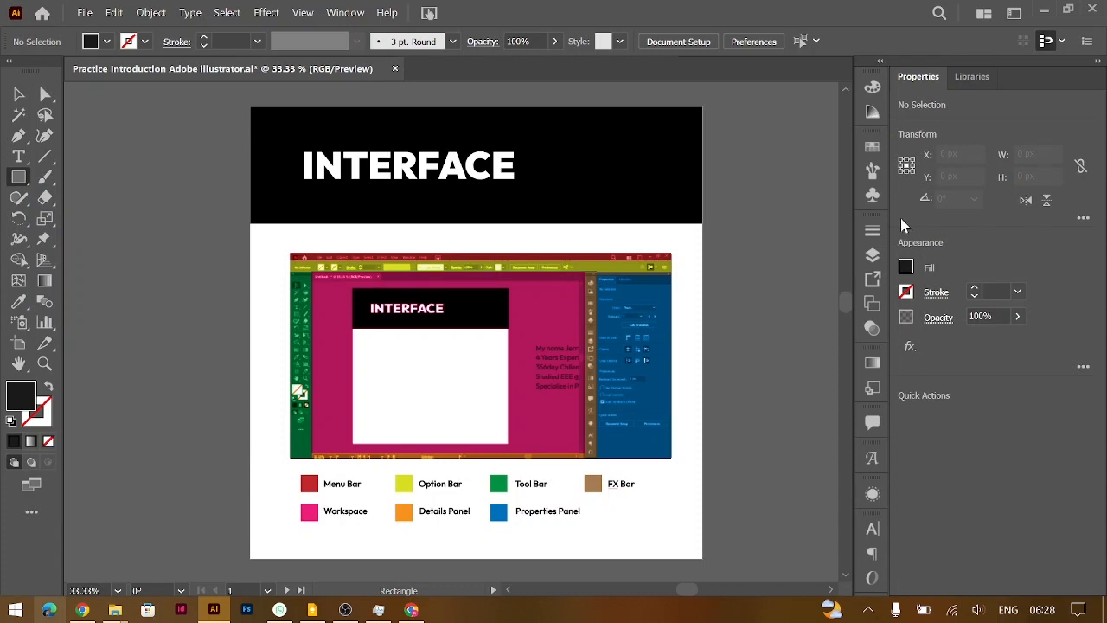
left_click(18, 156)
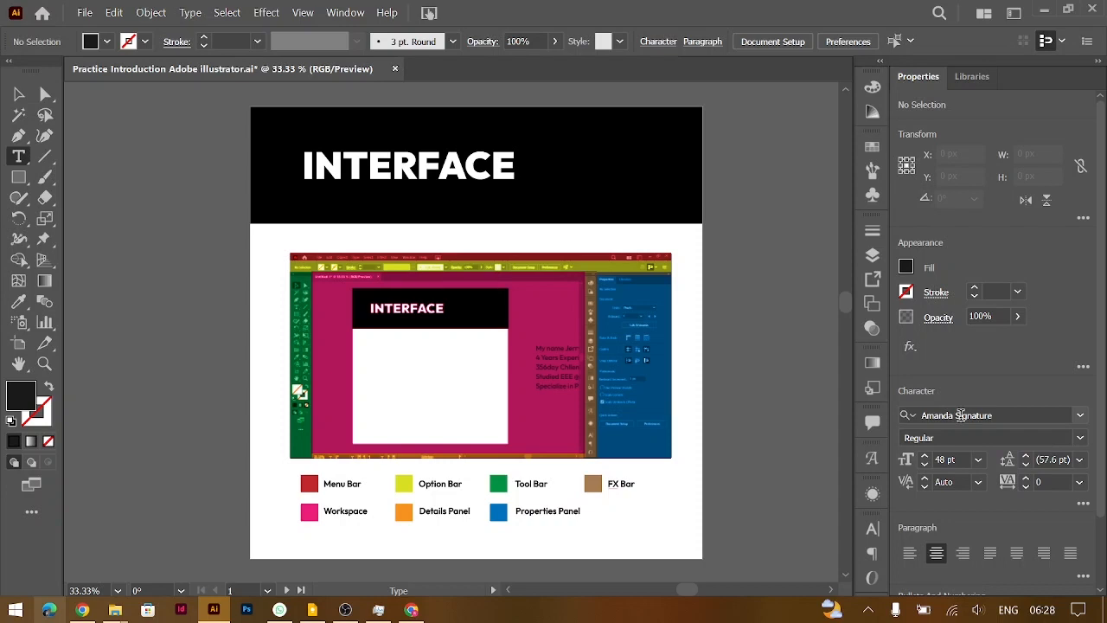
left_click(18, 94)
- Look over the DESIGN PROCESS artboard and the list of presets on the WORKSPACE artboard
mouse_move(205, 72)
left_mouse_down()
mouse_move(344, 166)
mouse_move(235, 106)
mouse_move(345, 49)
mouse_move(227, 118)
mouse_move(235, 78)
mouse_move(210, 60)
left_mouse_up()
scroll(217, 284, "down", 4)
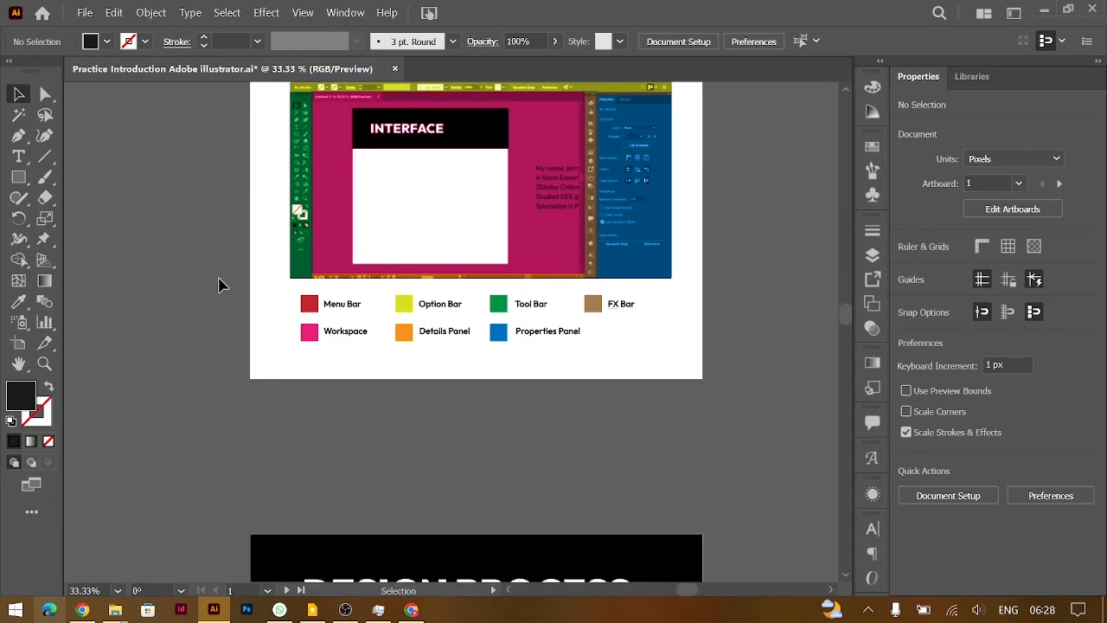
scroll(219, 284, "down", 8)
scroll(219, 285, "right", 3)
scroll(219, 284, "up", 2)
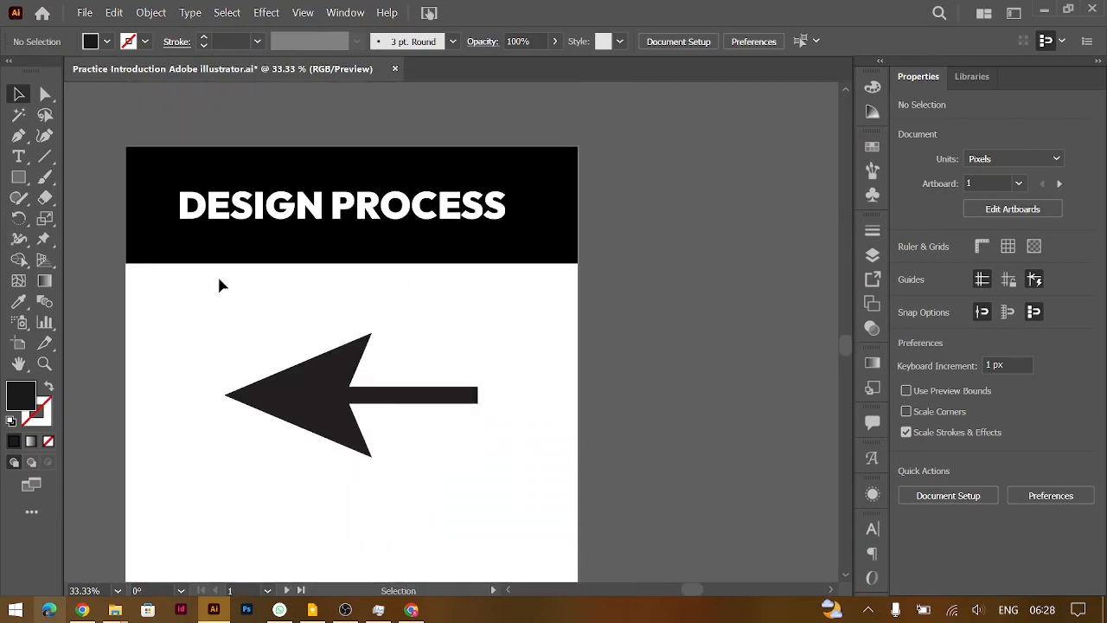
scroll(218, 284, "up", 8)
scroll(218, 284, "right", 6)
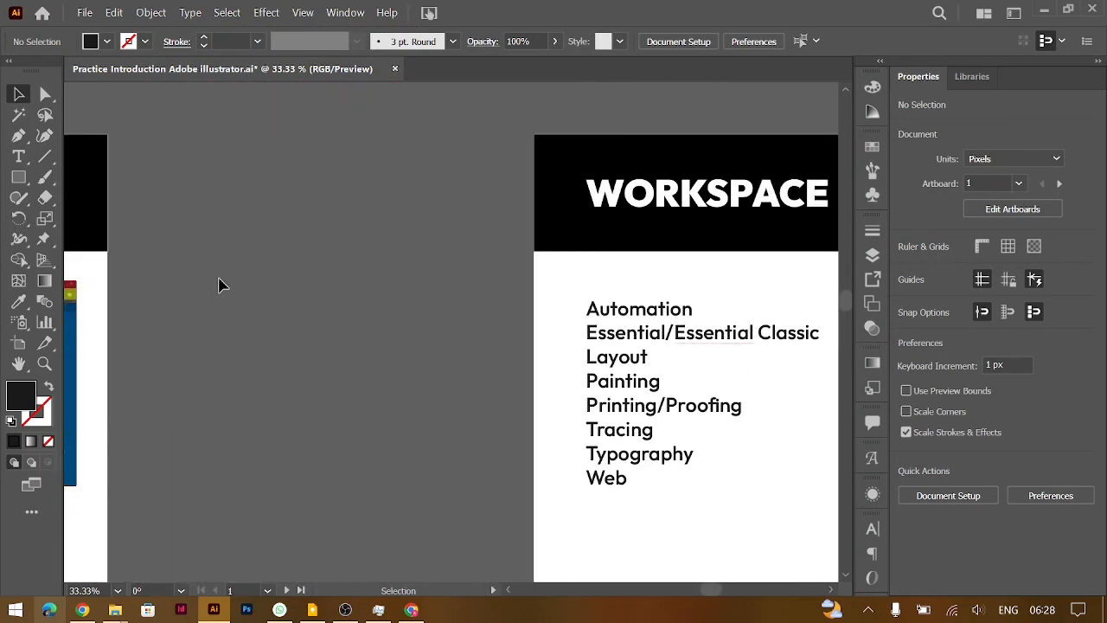
scroll(219, 285, "right", 5)
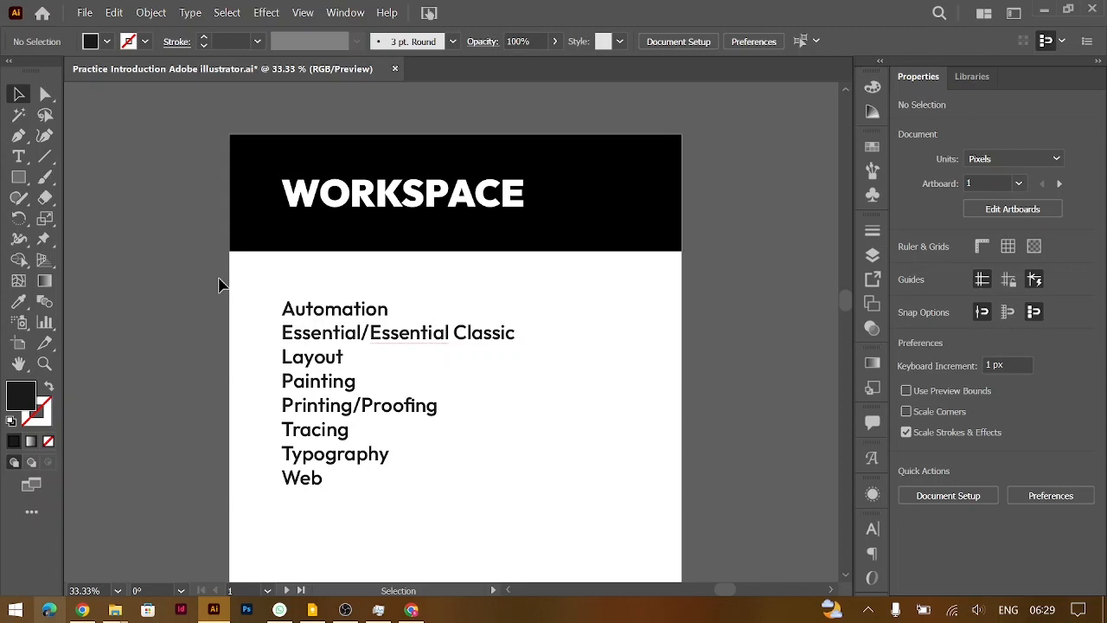
- Reset the Essentials Classic workspace to its default panel arrangement
left_click(339, 13)
mouse_move(445, 86)
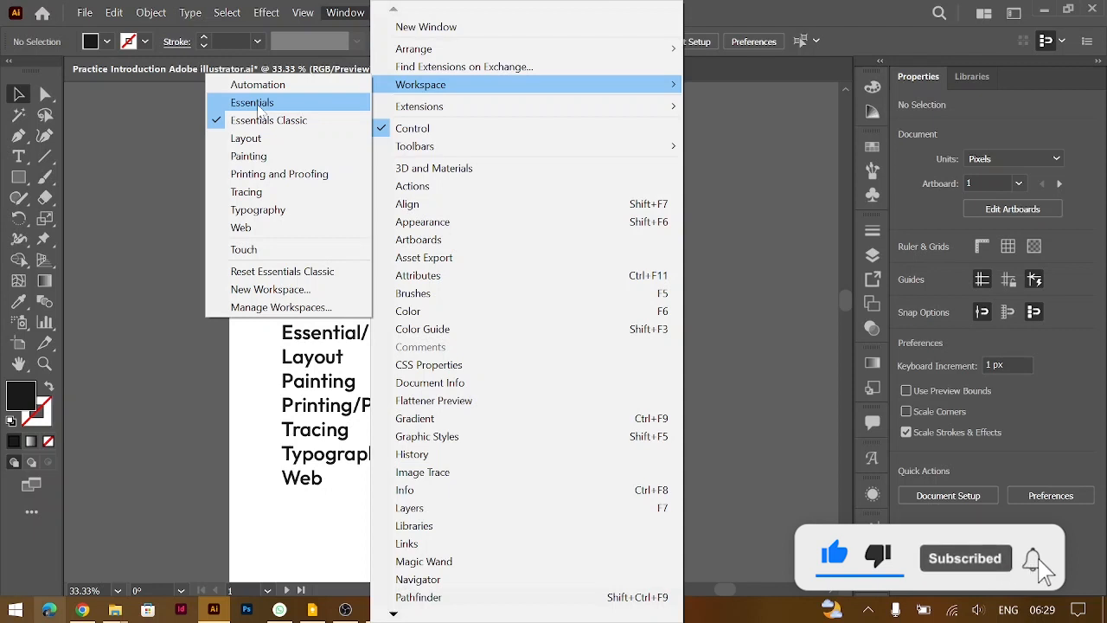
left_click(300, 274)
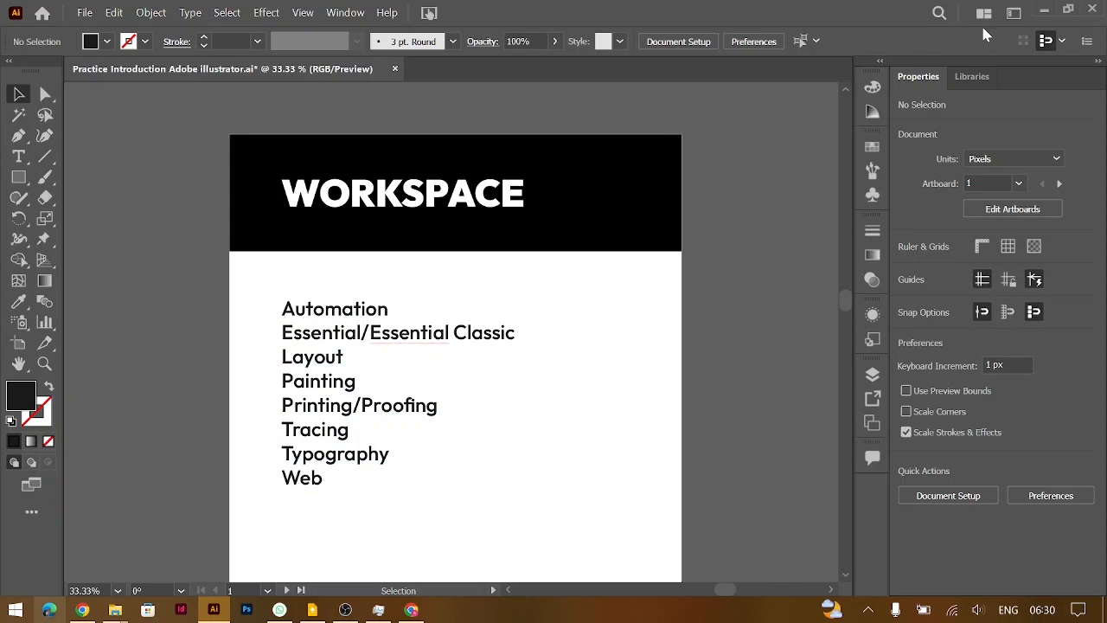
- Review the list of workspace presets again without switching to another one
left_click(1014, 13)
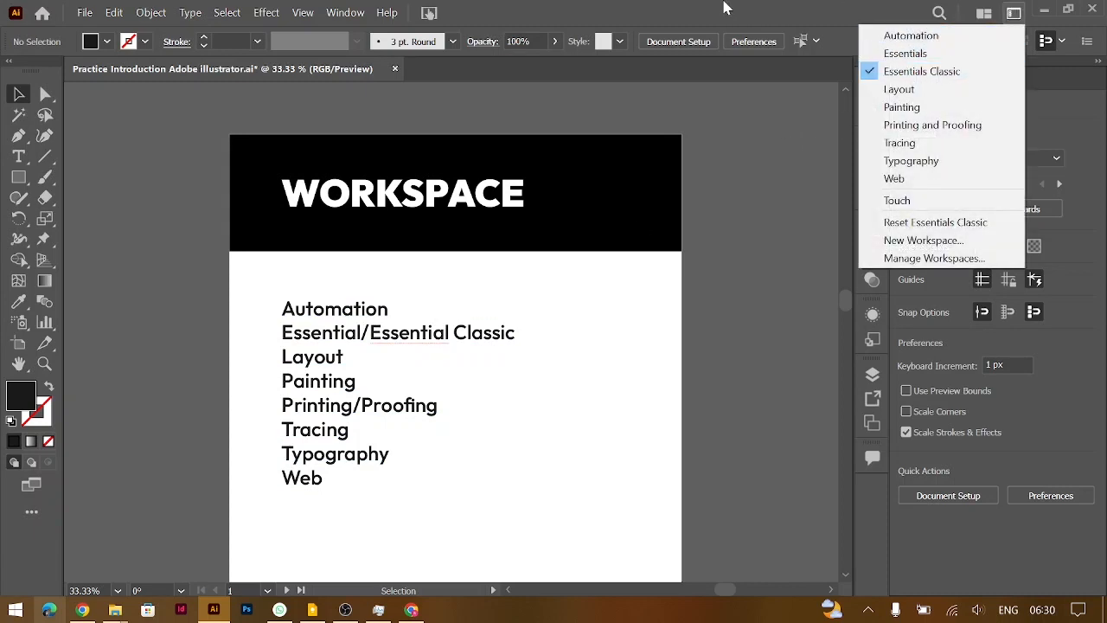
left_click(875, 17)
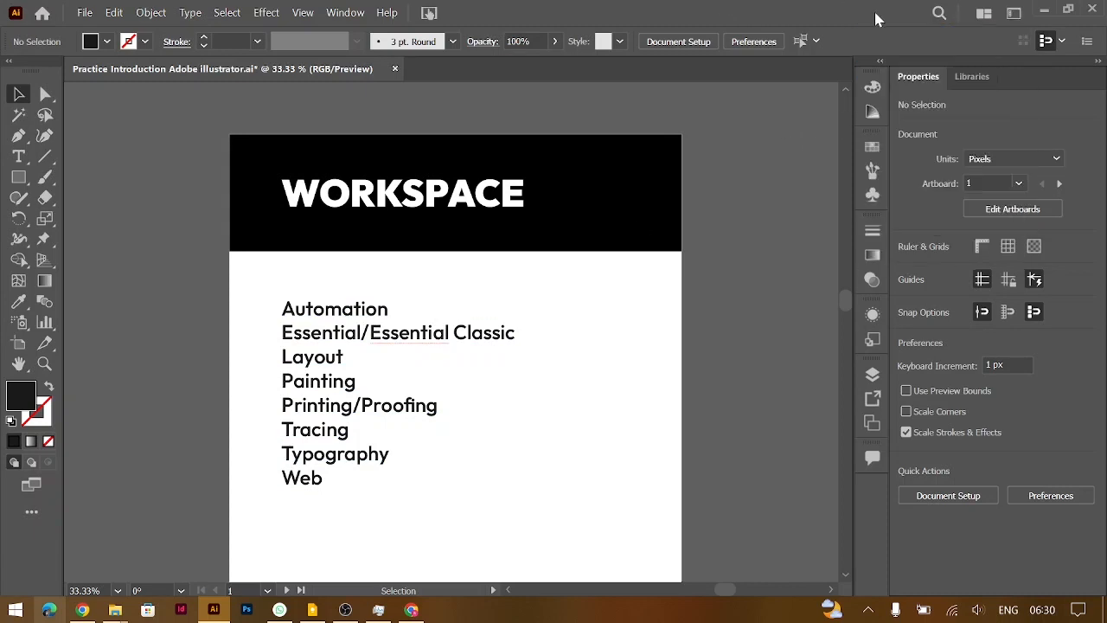
left_click(1013, 14)
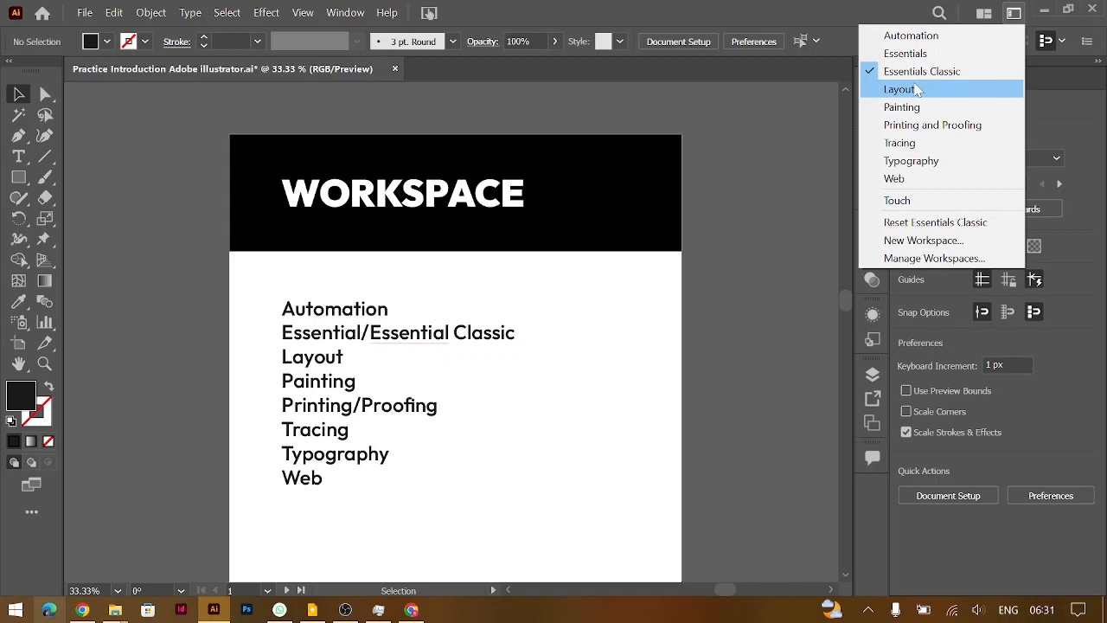
left_click(646, 7)
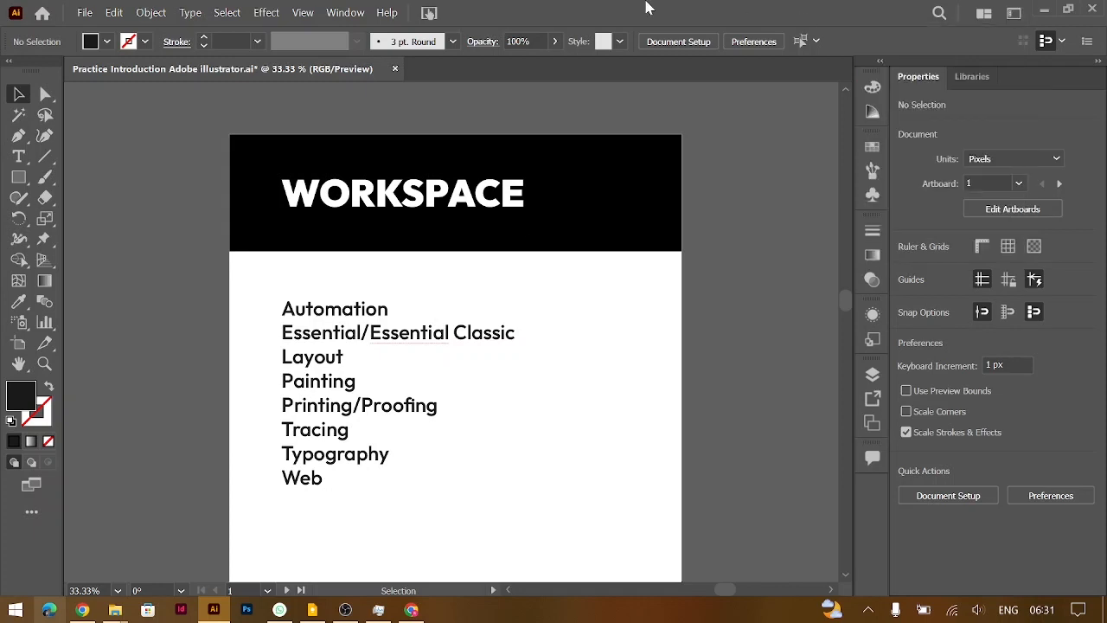
- On the TOOLBAR artboard, select the black square, extend the selection to the circle and triangle beside it, and clear the selection
scroll(473, 348, "down", 10)
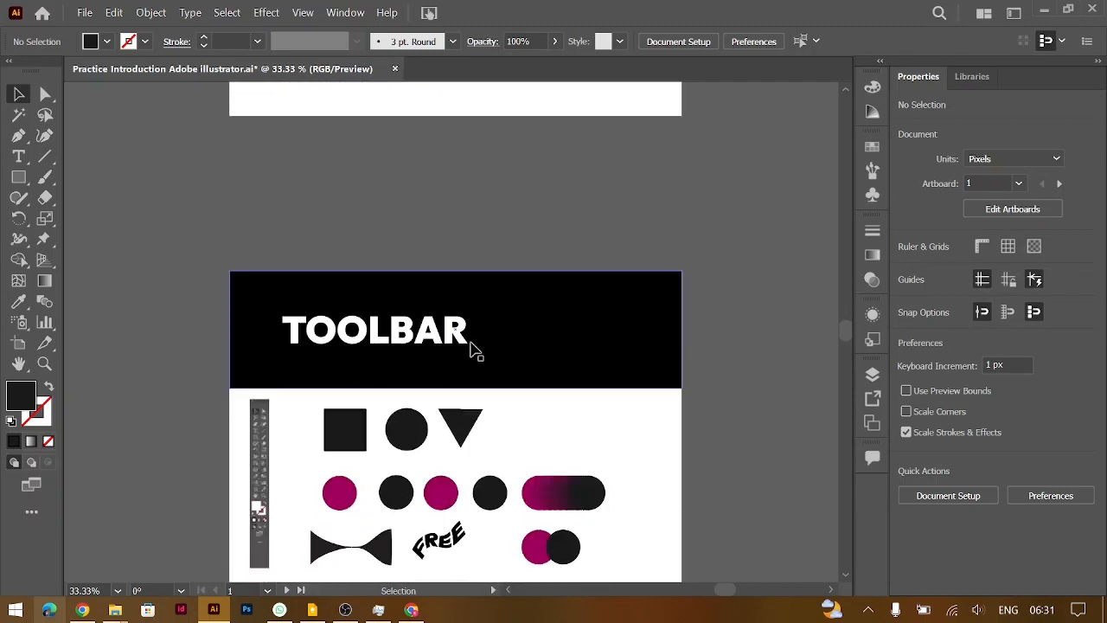
scroll(474, 348, "down", 6)
scroll(474, 349, "up", 2)
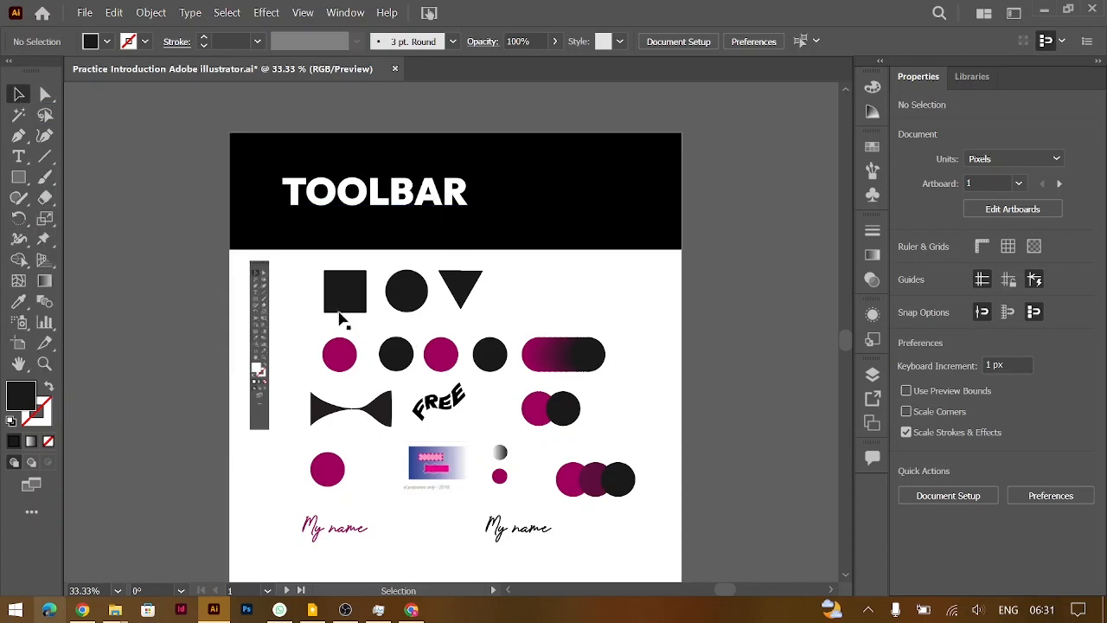
left_click(355, 298)
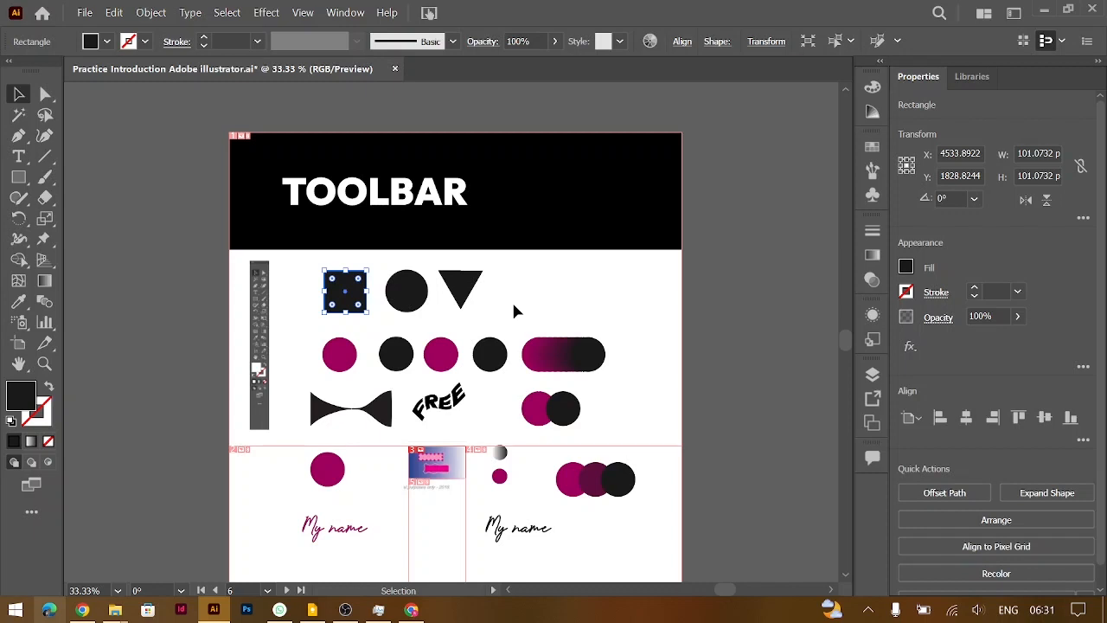
left_click_drag(510, 265, 323, 313)
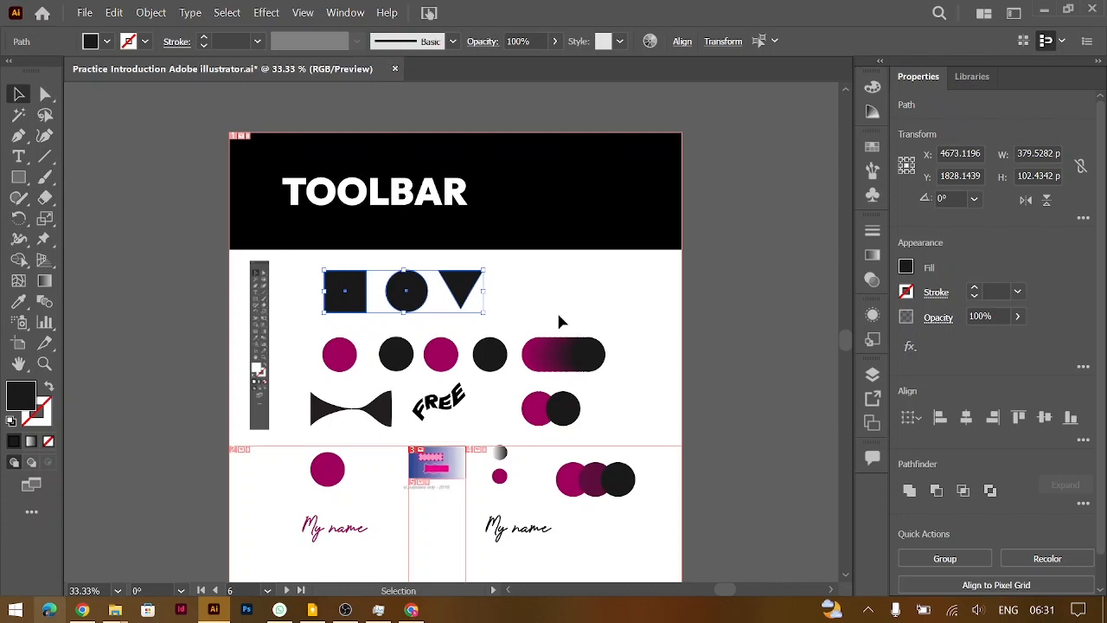
left_click(542, 286)
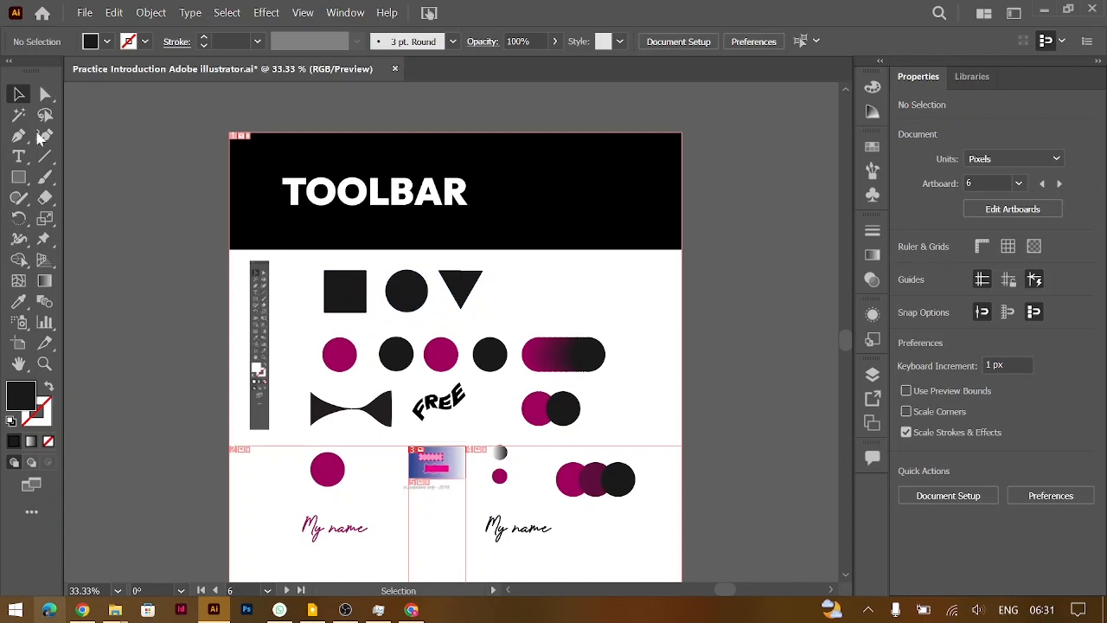
- Select the black square with the Selection tool and scale it down proportionally to about 91 px wide
mouse_move(15, 100)
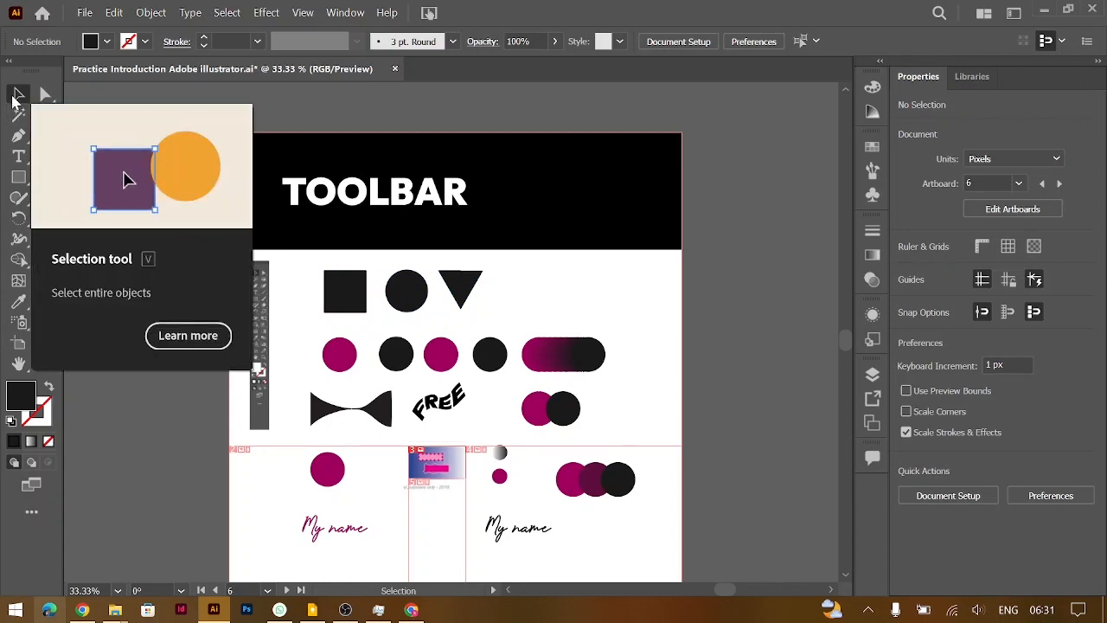
left_click(337, 307)
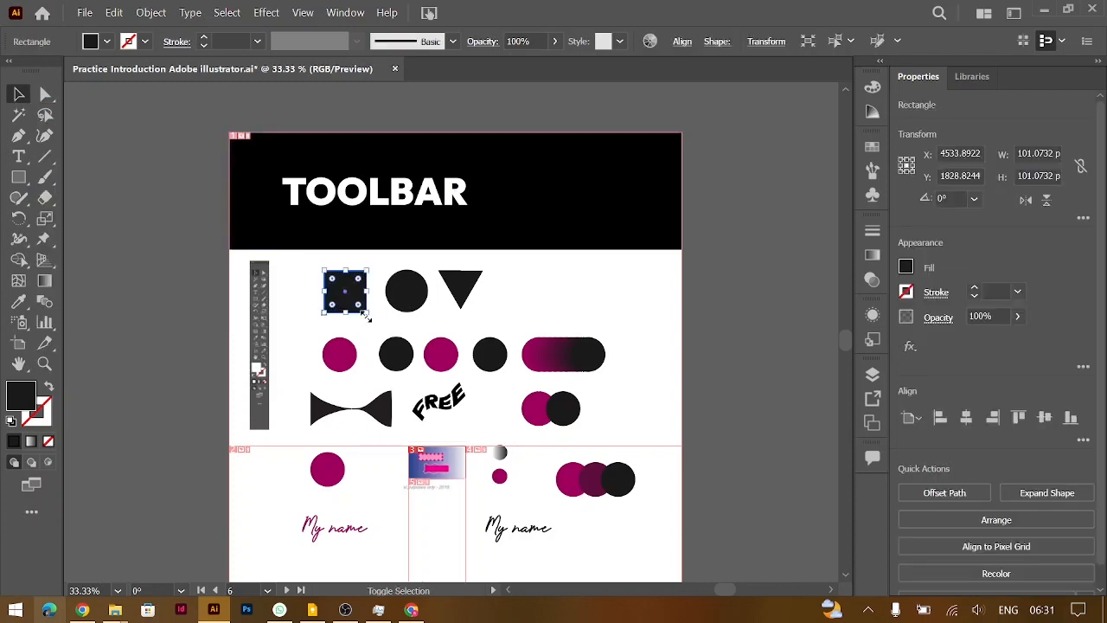
left_click_drag(368, 312, 395, 300)
key("ctrl+z")
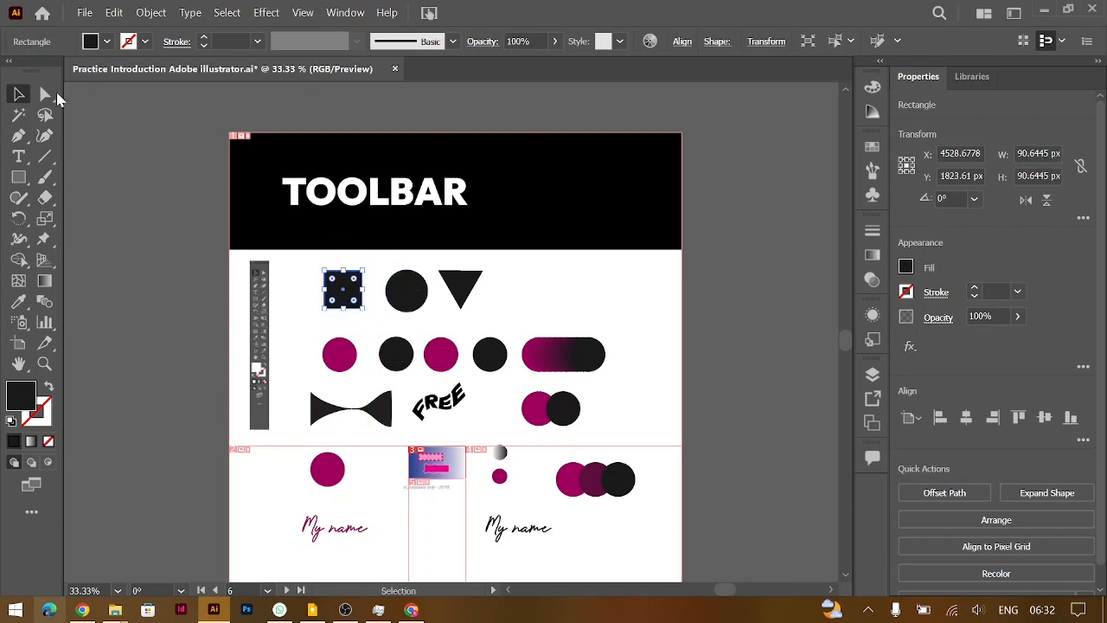
- Select only the upper-left anchor point of the black square with the Direct Selection tool
left_click(48, 95)
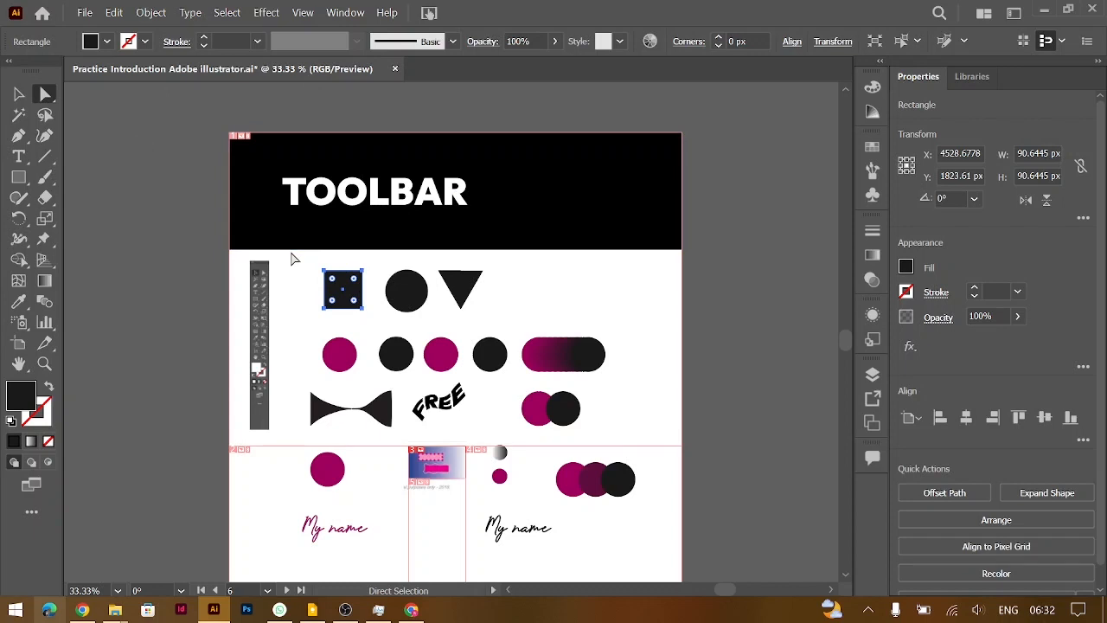
scroll(291, 256, "up", 3)
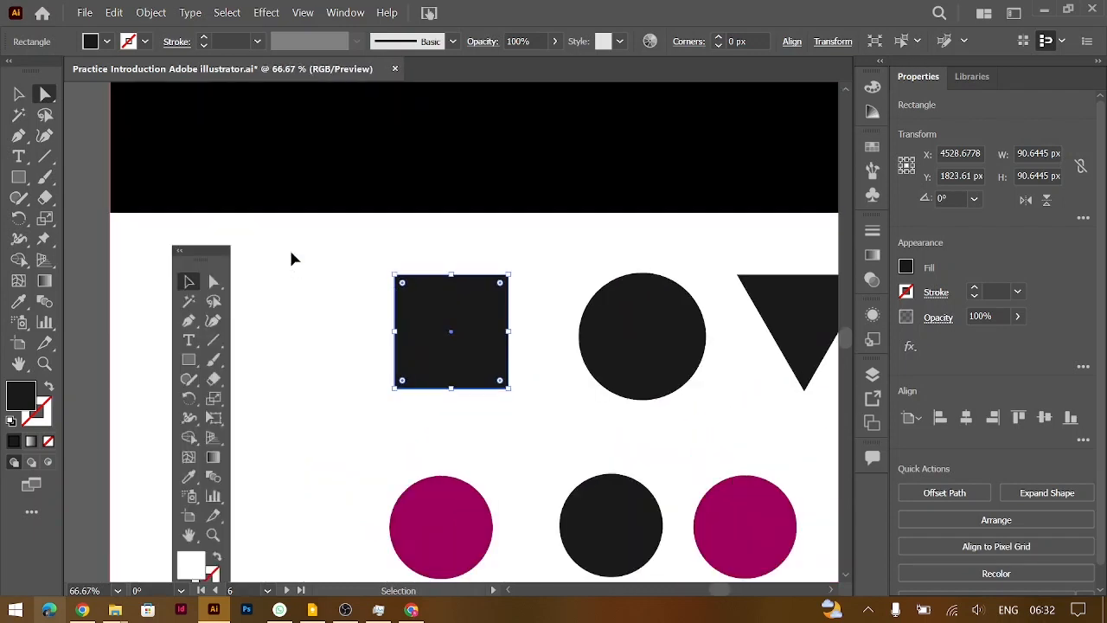
left_click_drag(396, 277, 396, 276)
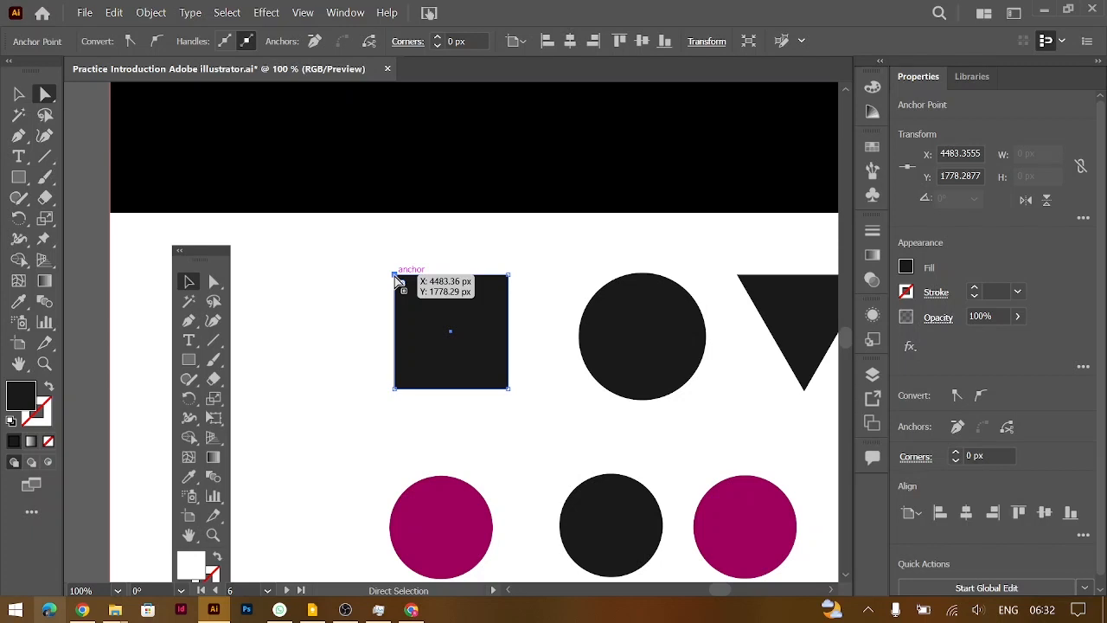
- Try pulling the black square's upper-left anchor point inward toward its lower-right corner, and undo the change
left_click(394, 276)
left_click(394, 276)
left_click_drag(395, 277, 495, 376)
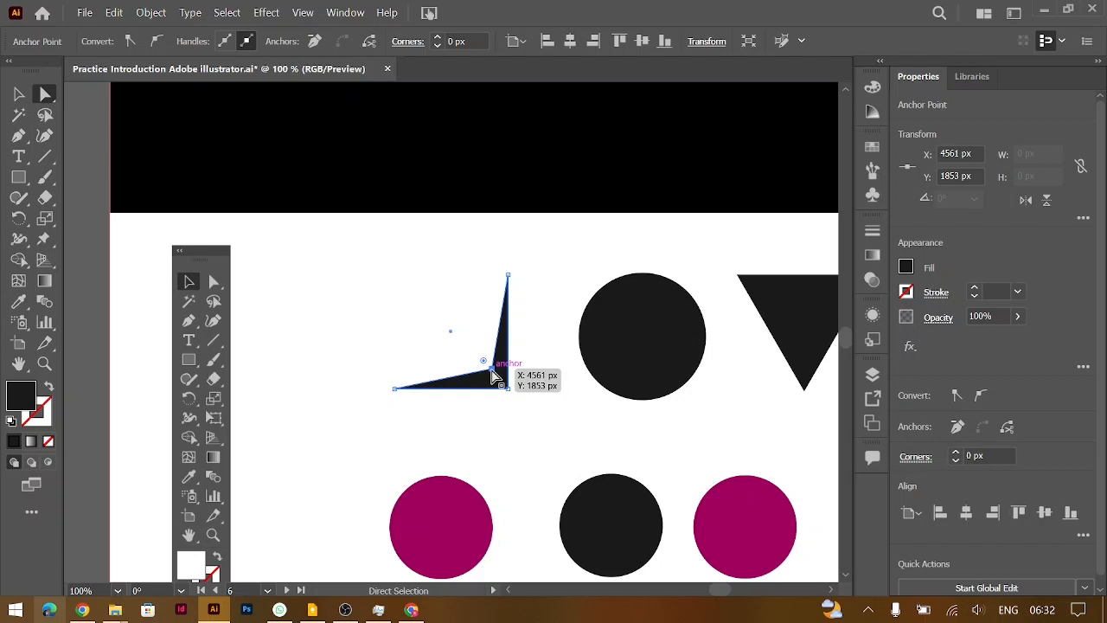
key("ctrl+z")
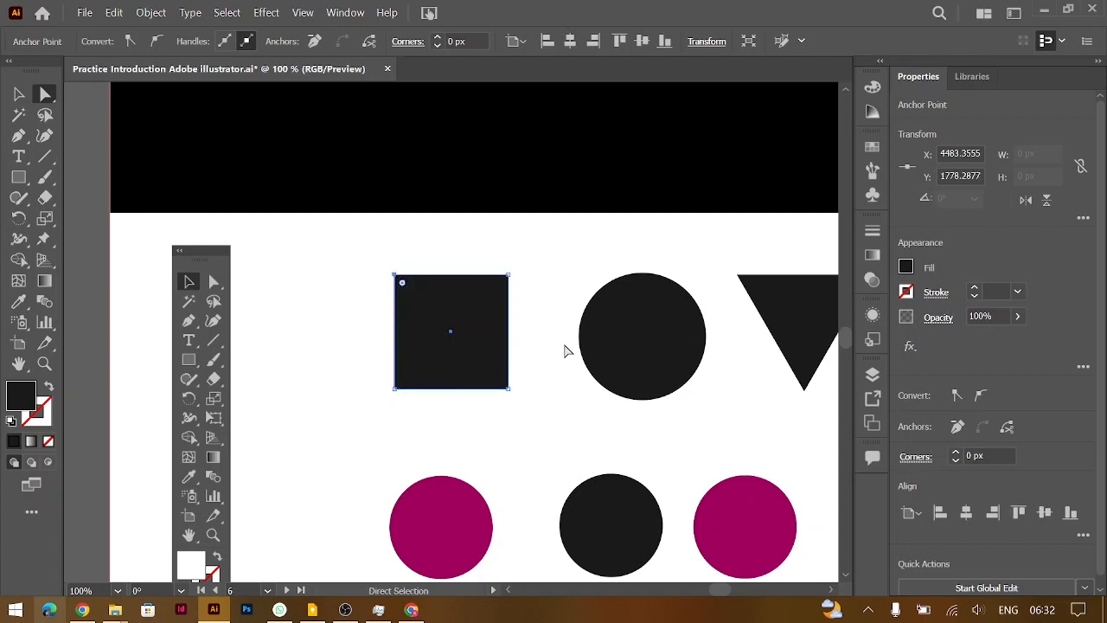
- Select the black circle beside the square and isolate its leftmost anchor point with the Direct Selection tool
left_click(637, 340)
left_click_drag(582, 337, 581, 339)
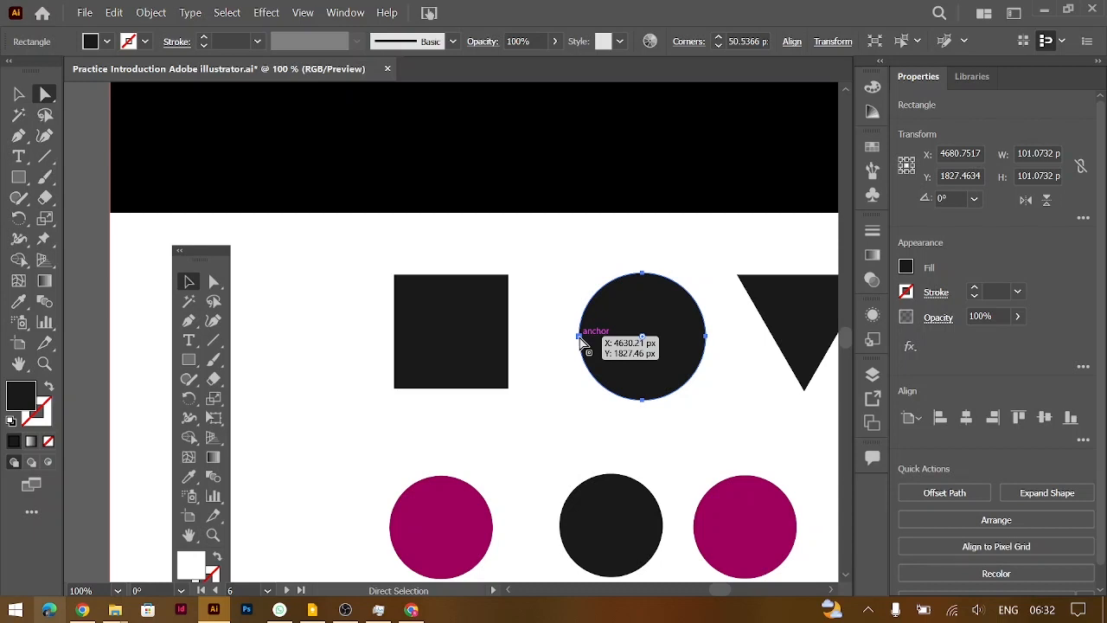
left_click_drag(581, 339, 581, 339)
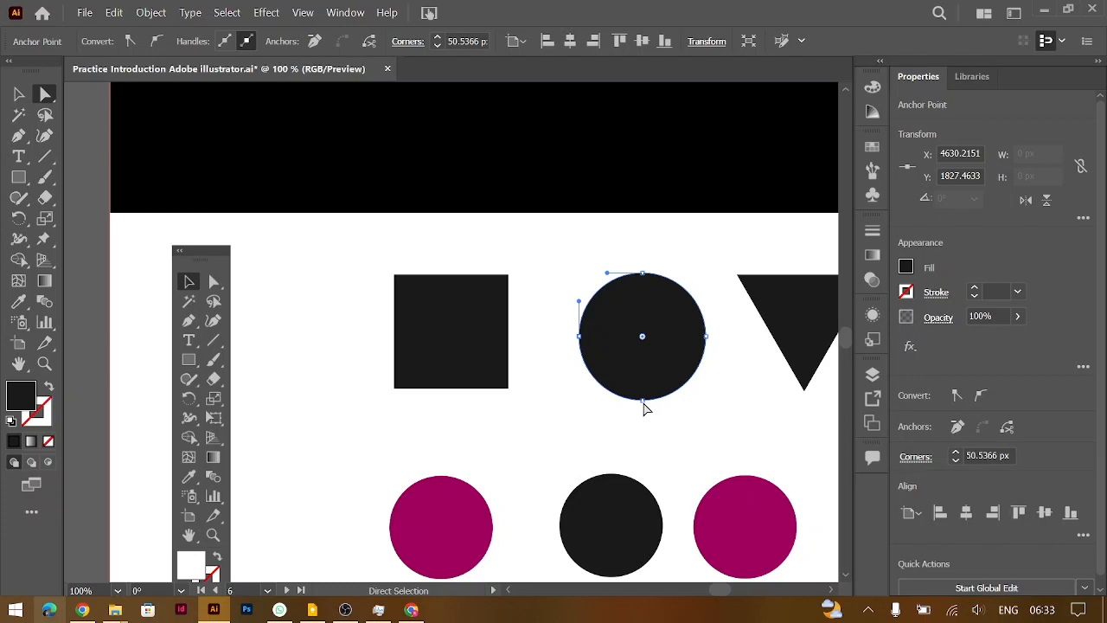
- Select all the magenta circles in the document at once with the Magic Wand tool
left_click(19, 115)
scroll(205, 173, "down", 1)
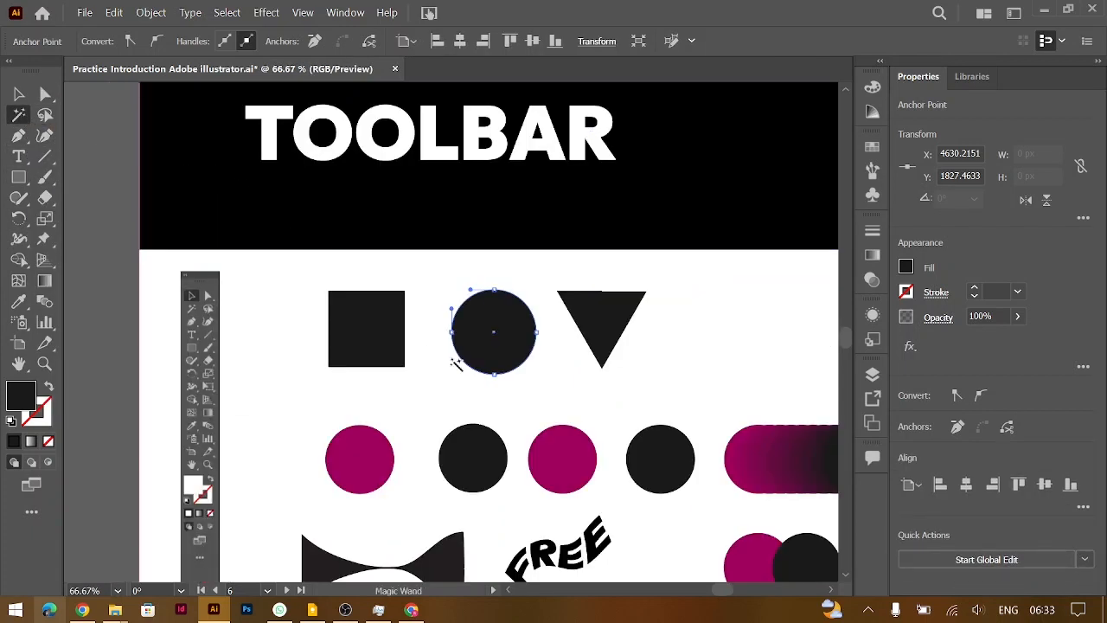
scroll(456, 364, "down", 1)
scroll(456, 364, "down", 1)
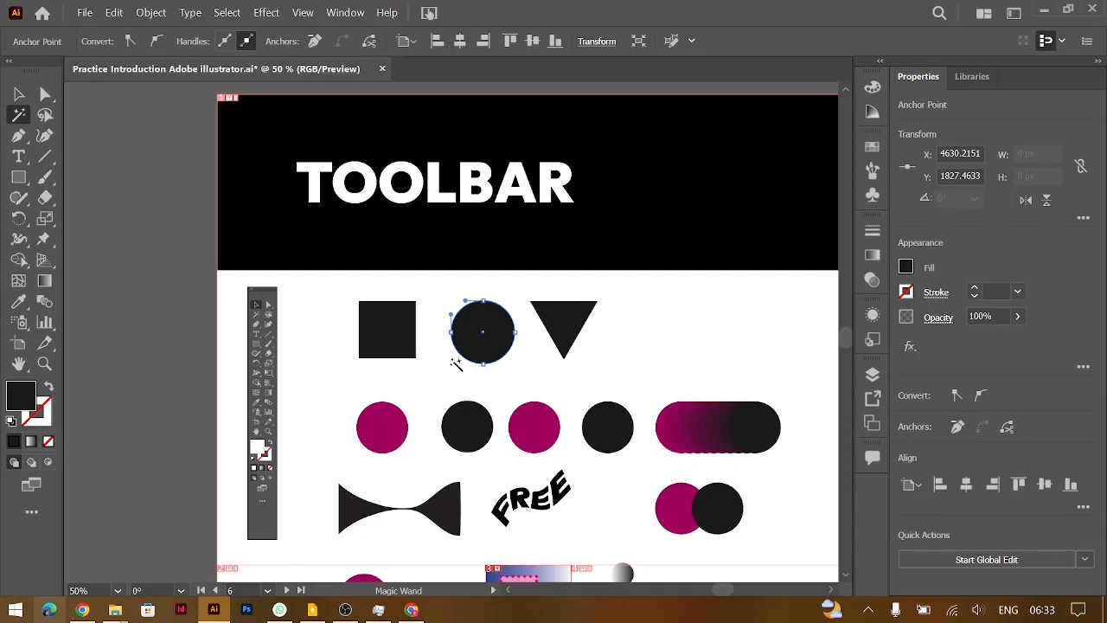
left_click(390, 441)
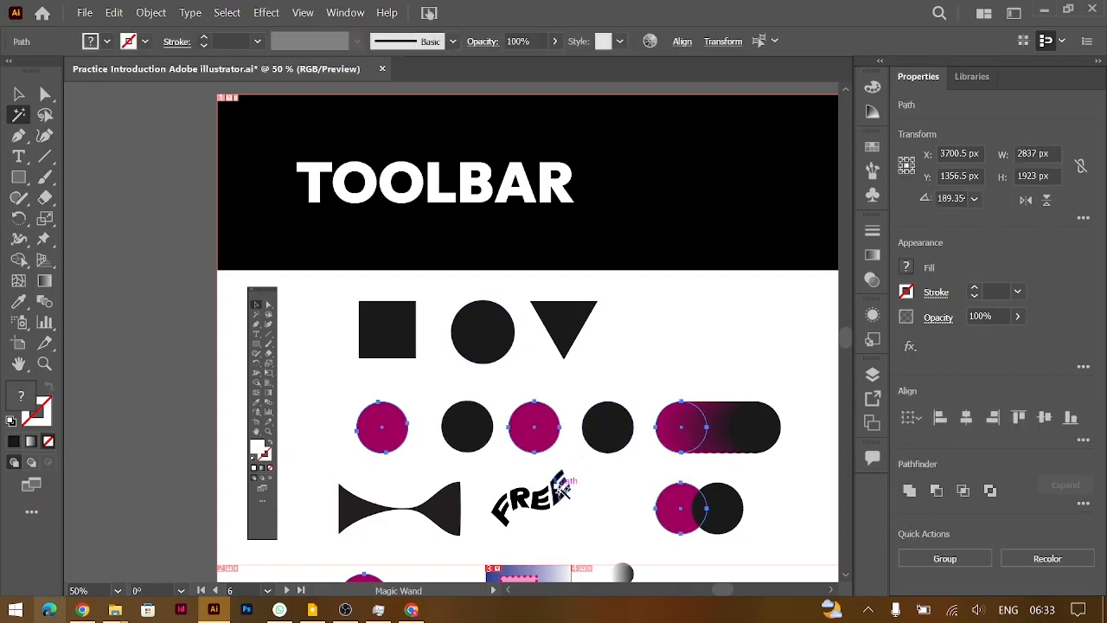
- Fill the selected magenta circles with the green swatch R=57 G=181 B=74 and clear the selection
scroll(558, 489, "down", 2)
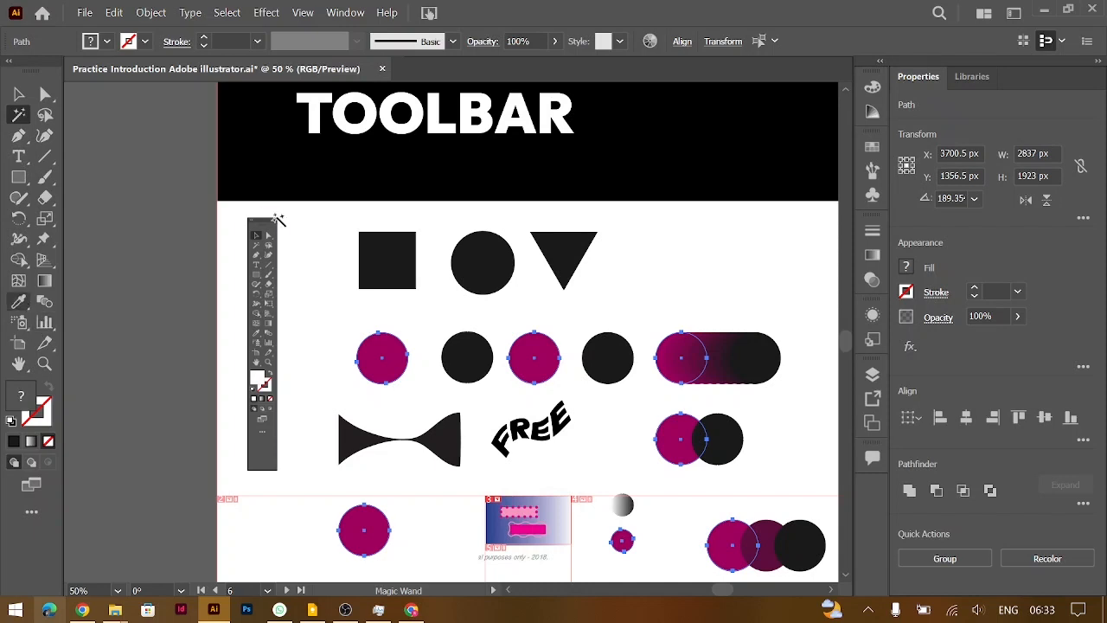
left_click(18, 300)
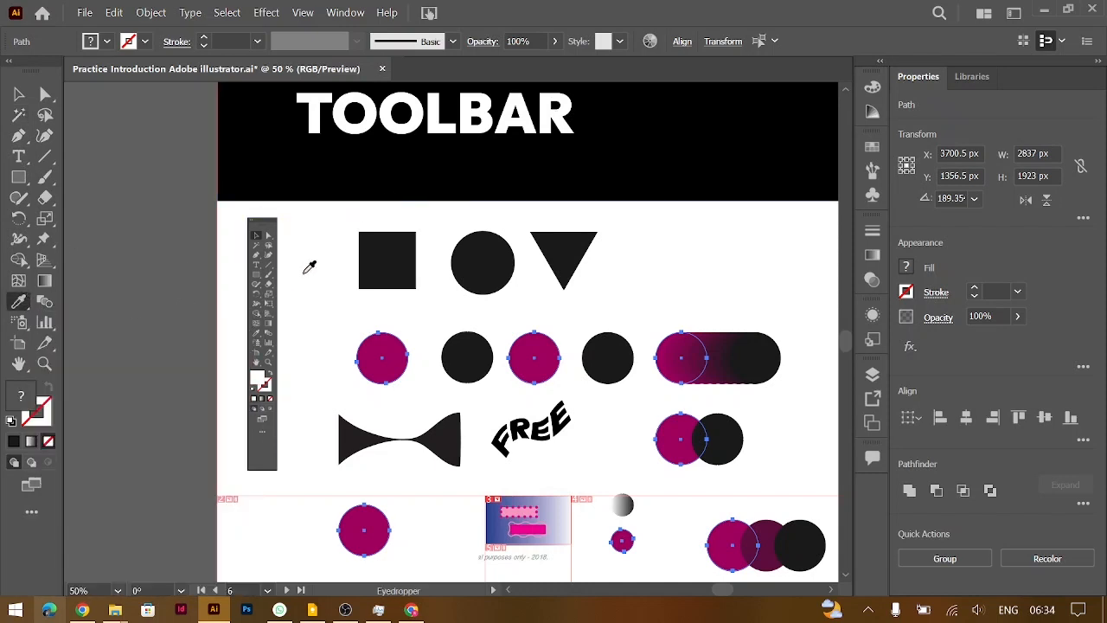
left_click(18, 94)
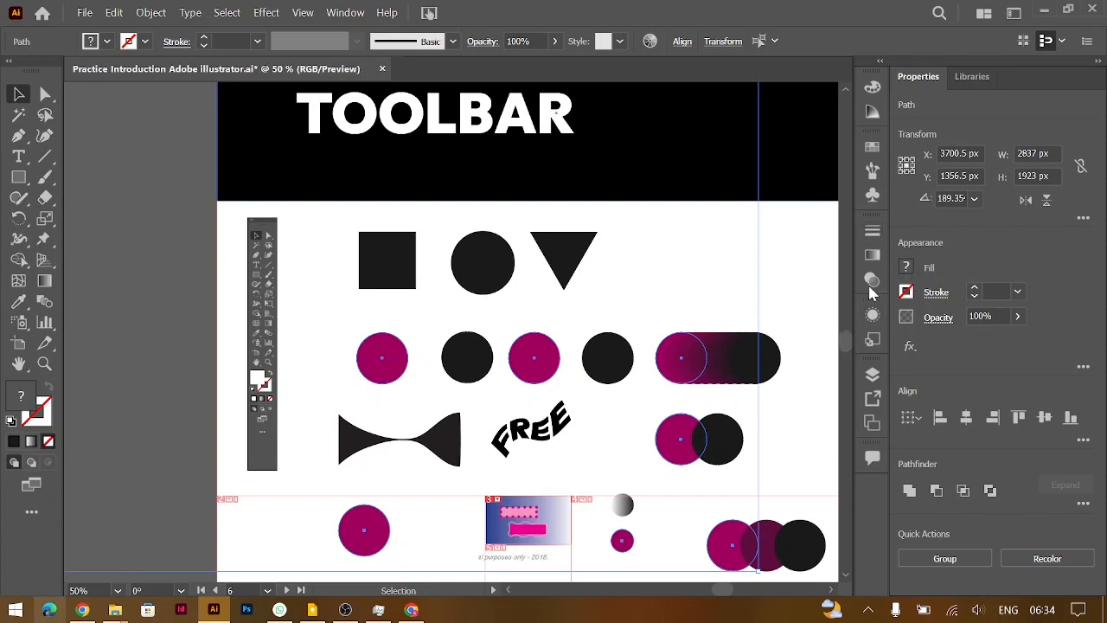
left_click(906, 268)
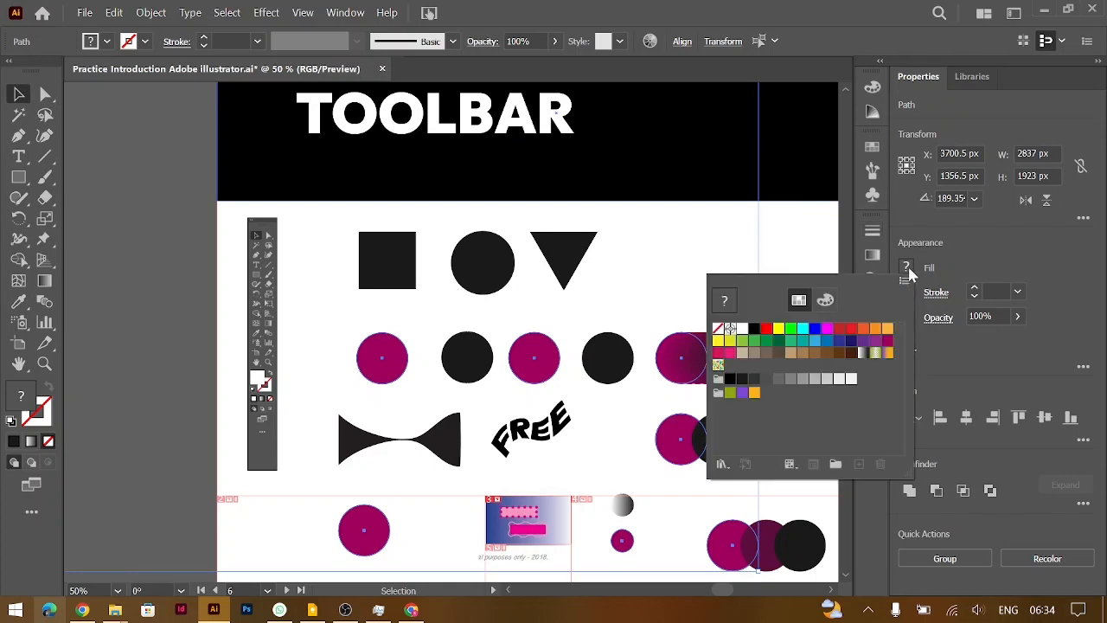
left_click(754, 342)
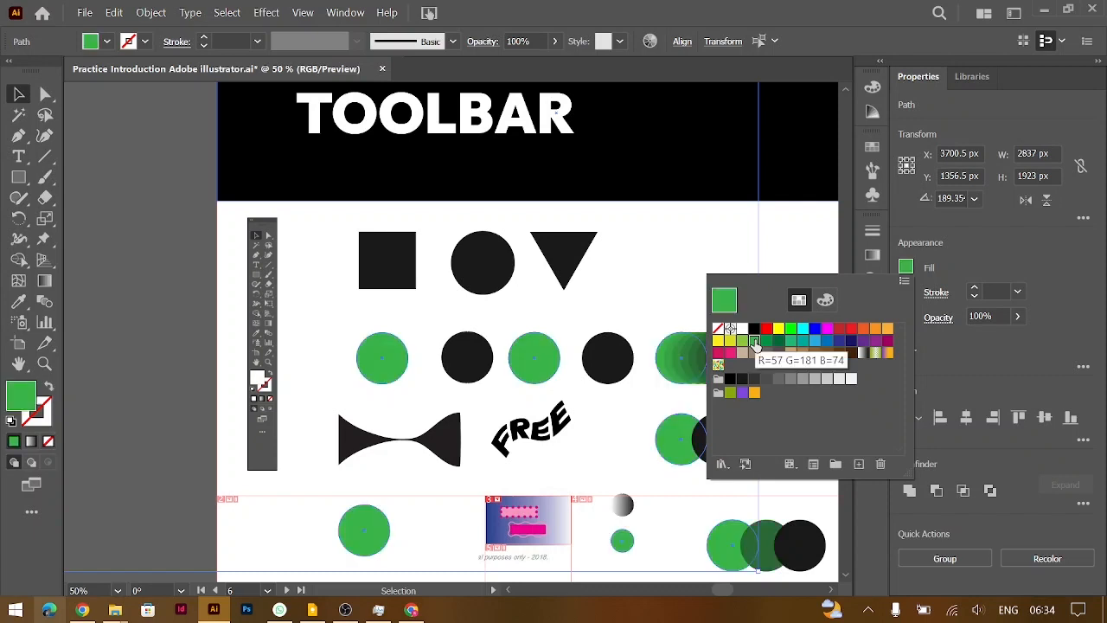
left_click(802, 272)
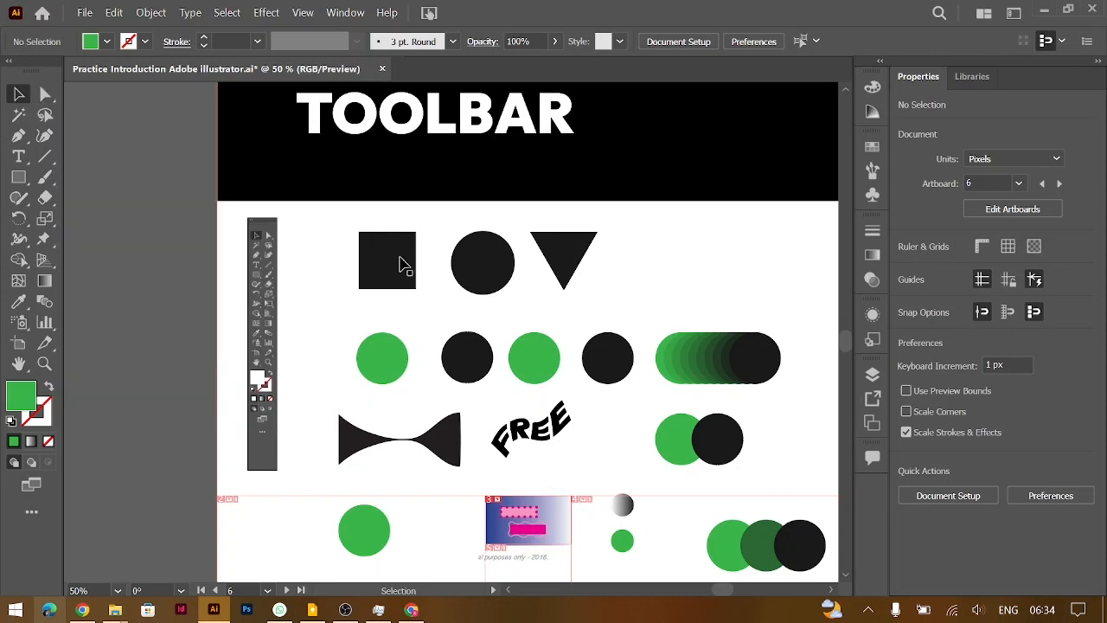
- Lasso anchor points on the two green circles and the rightmost single black circle in the second row, and clear the selection
left_click(45, 114)
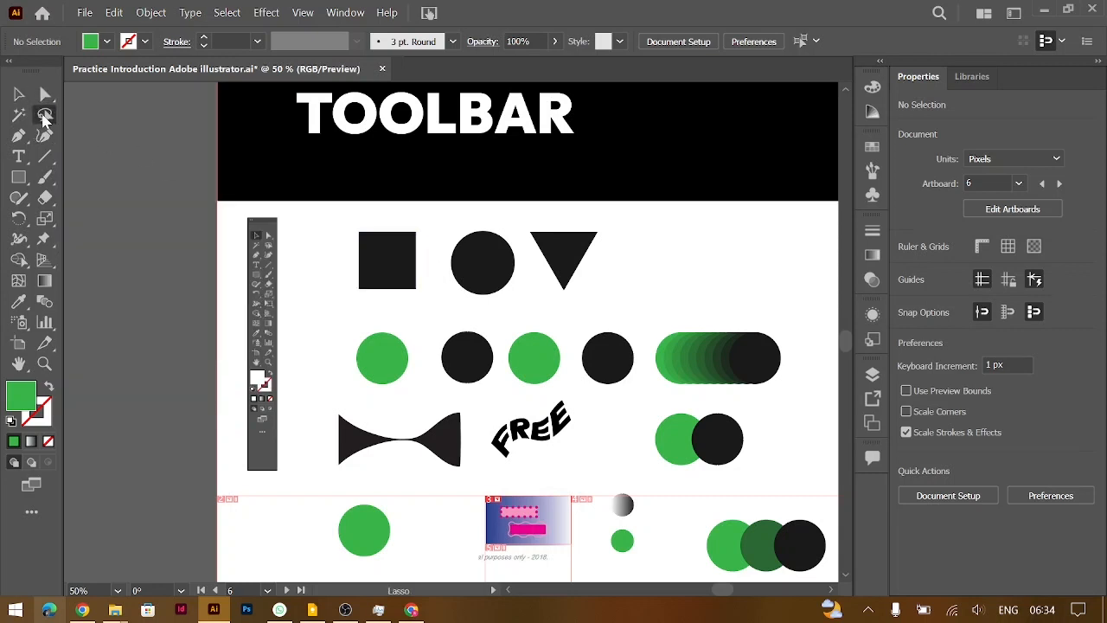
mouse_move(363, 318)
left_mouse_down()
mouse_move(338, 384)
mouse_move(370, 396)
mouse_move(424, 384)
mouse_move(444, 332)
mouse_move(470, 317)
mouse_move(496, 335)
mouse_move(519, 401)
mouse_move(560, 391)
mouse_move(581, 351)
mouse_move(552, 318)
mouse_move(513, 304)
mouse_move(363, 319)
left_mouse_up()
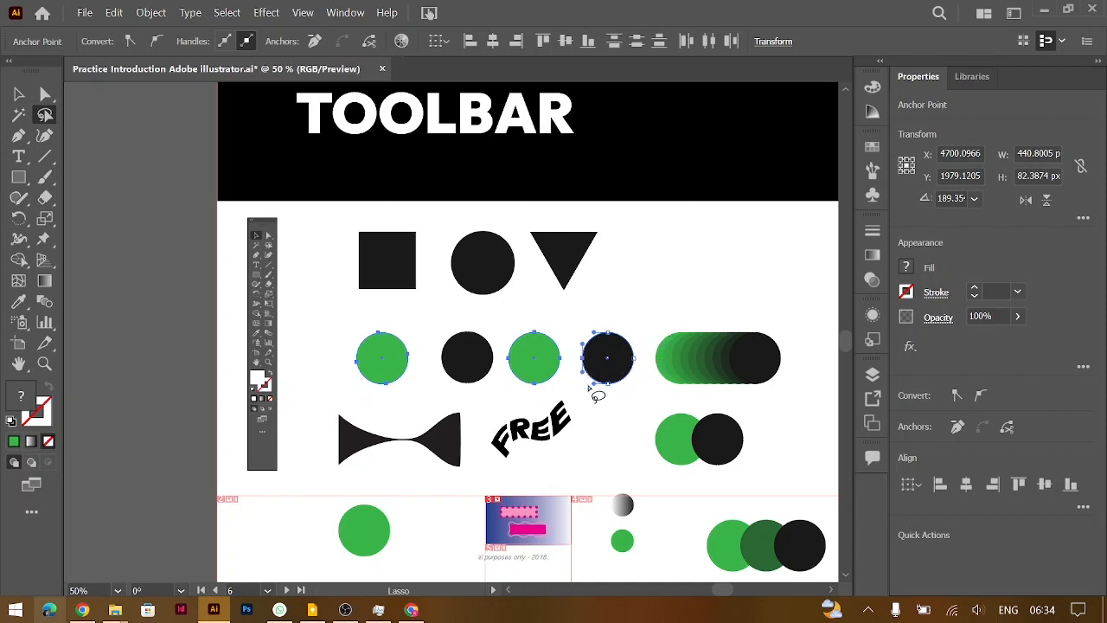
mouse_move(603, 338)
left_mouse_down()
mouse_move(631, 357)
mouse_move(620, 381)
mouse_move(607, 388)
mouse_move(586, 372)
left_mouse_up()
left_click(21, 136)
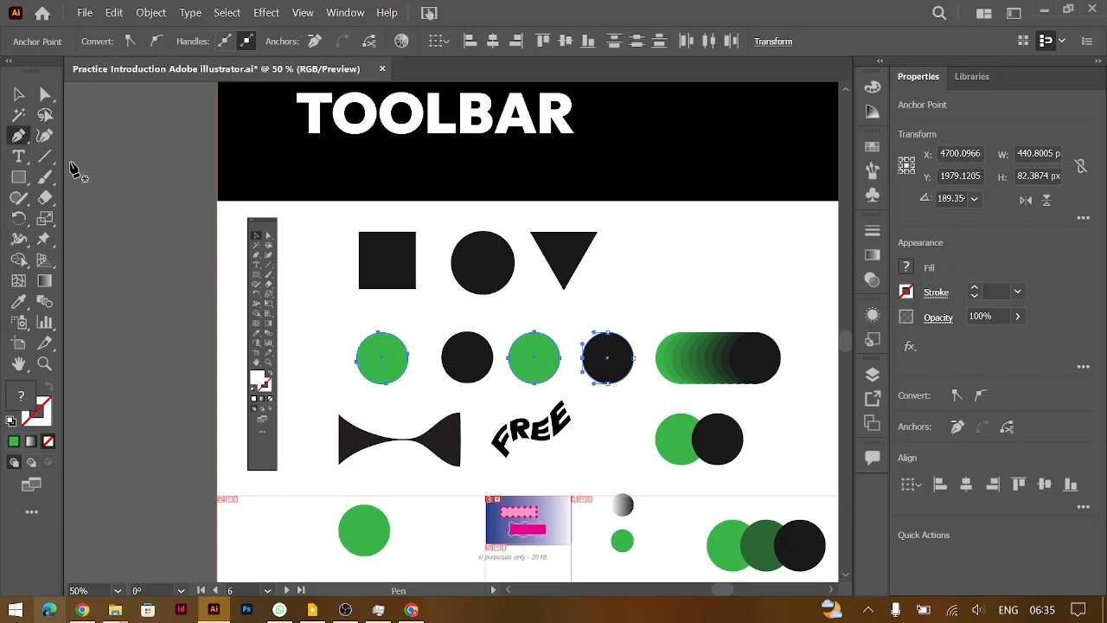
left_click(18, 94)
left_click(101, 299)
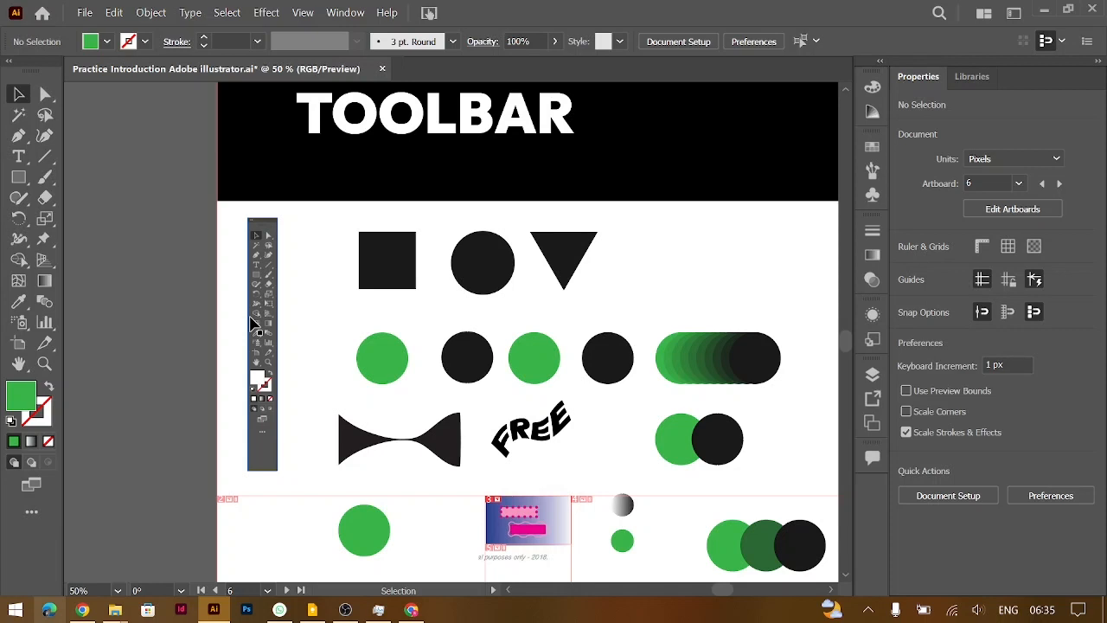
- Draw a three-point green arch about 270 px wide and 86 px high with the Curvature tool in the space beside the triangle, and delete it
left_click(18, 136)
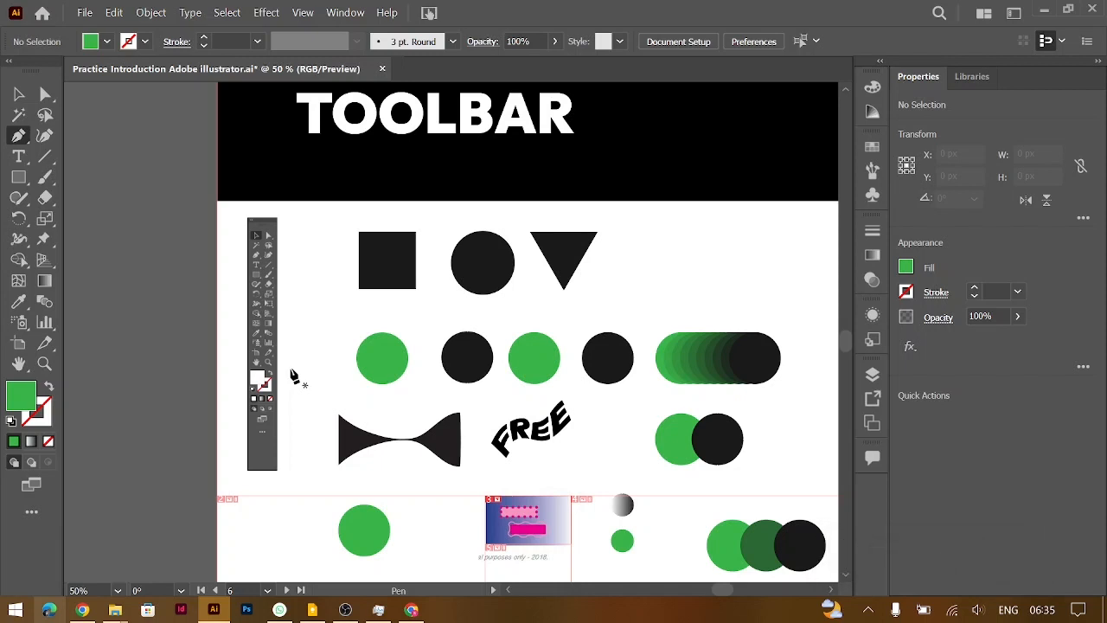
left_click(45, 135)
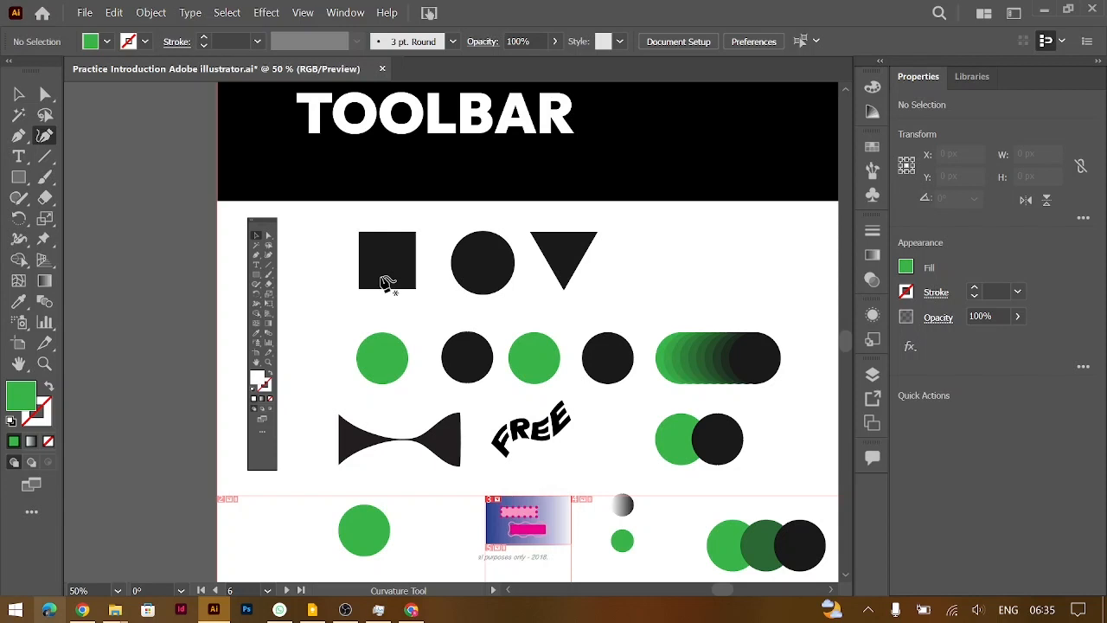
scroll(386, 283, "down", 3)
scroll(387, 284, "right", 3)
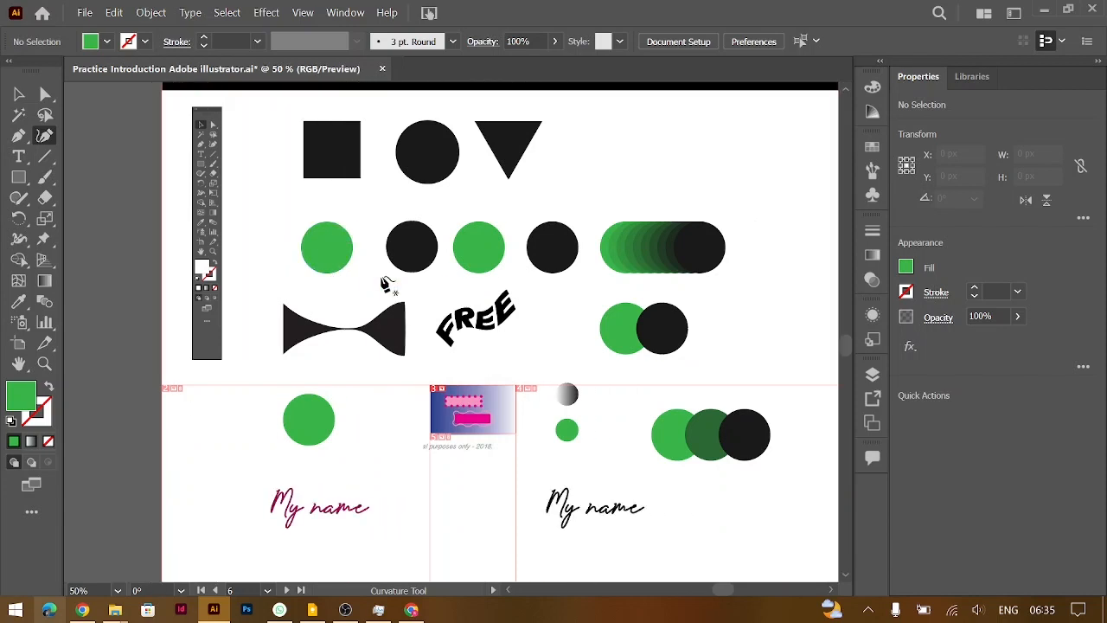
scroll(387, 284, "right", 1)
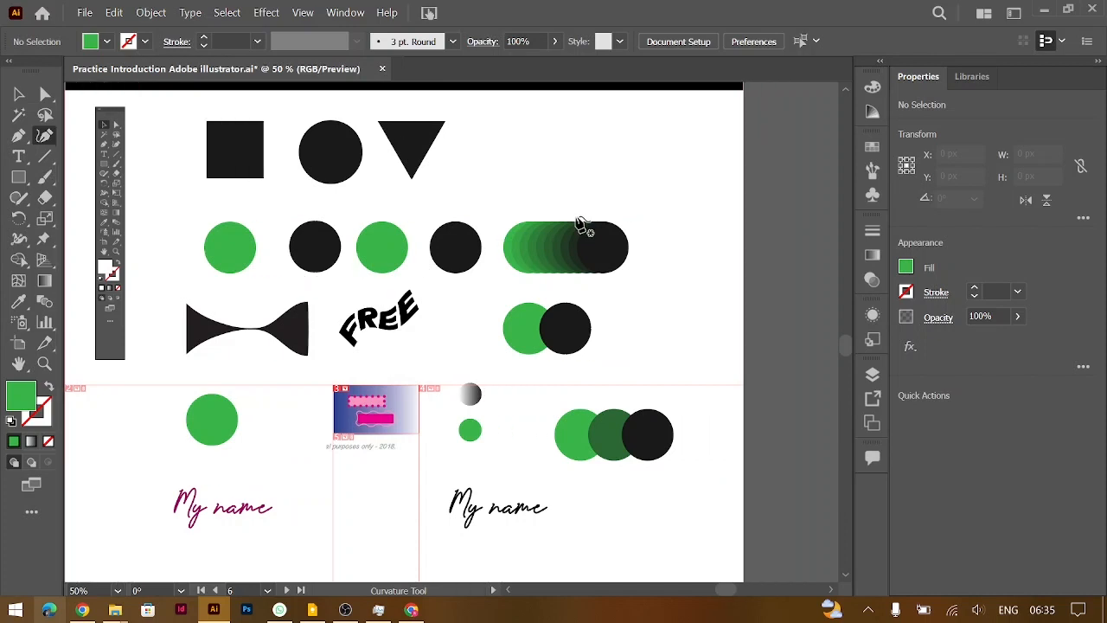
left_click(519, 162)
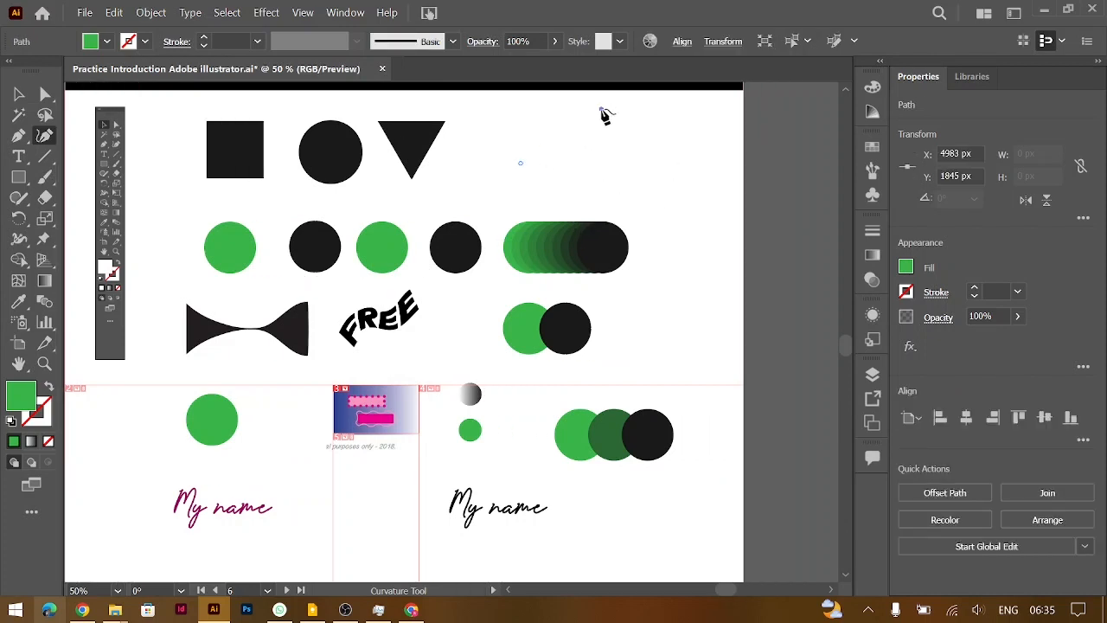
left_click(601, 110)
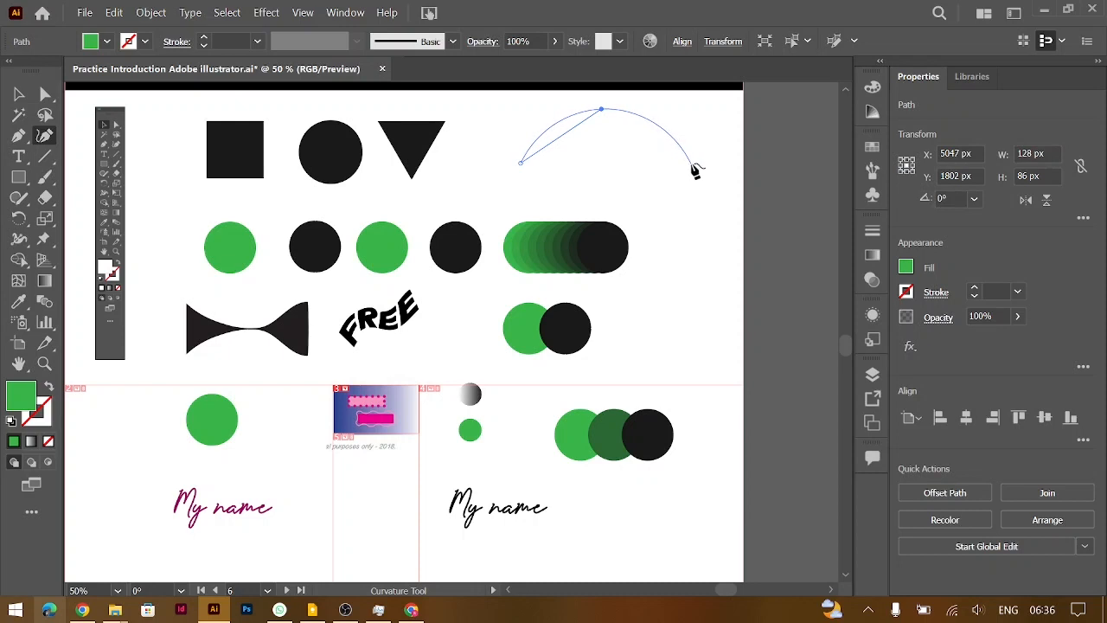
left_click(691, 164)
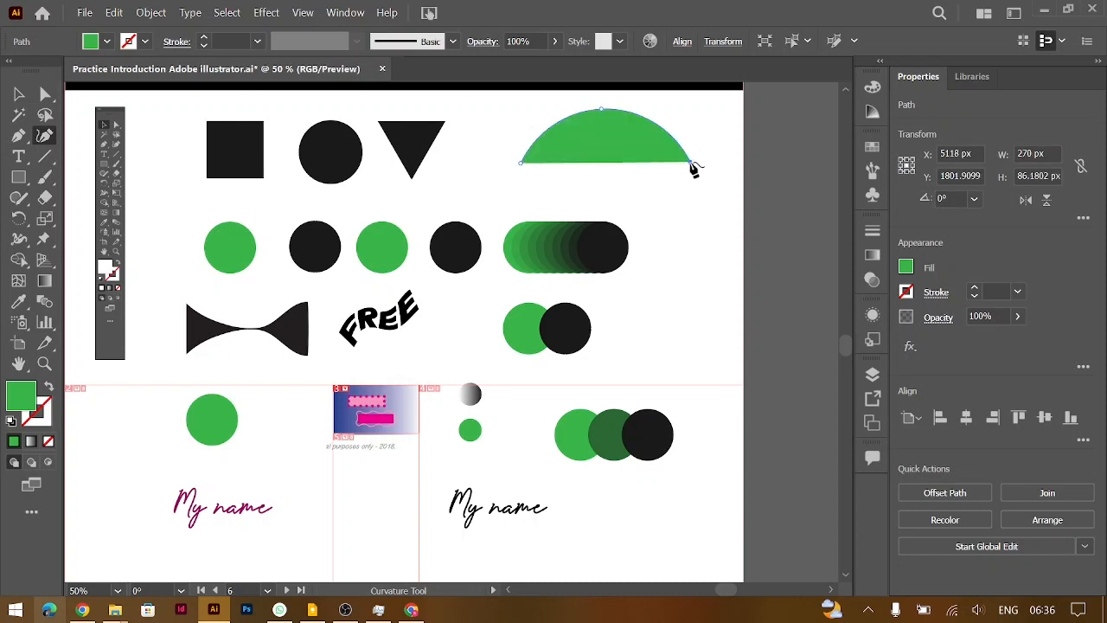
key("v")
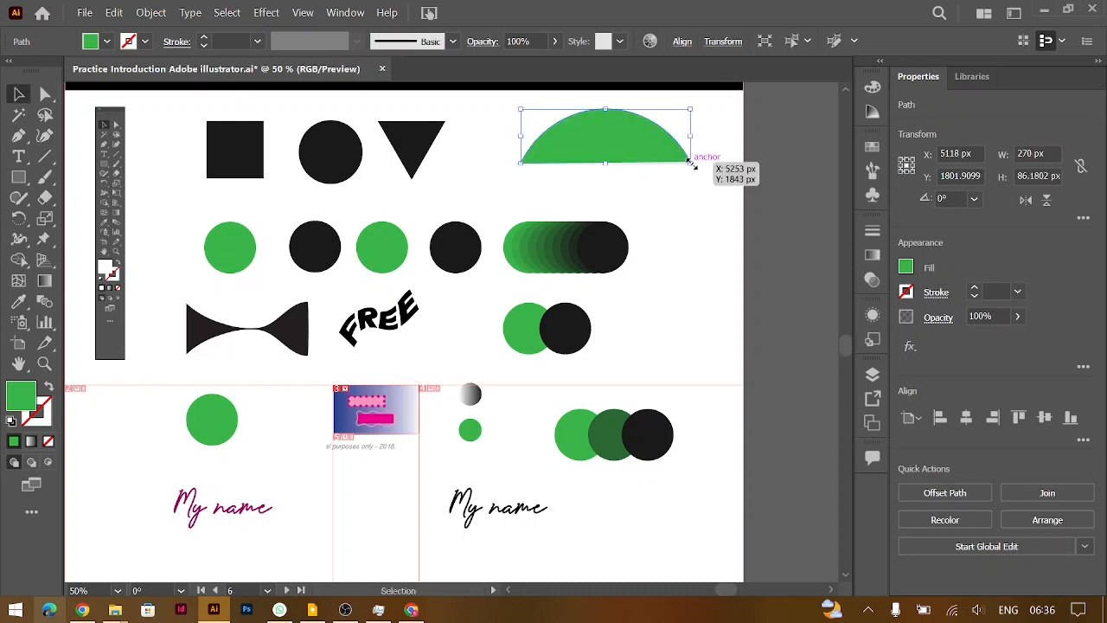
left_click(710, 250)
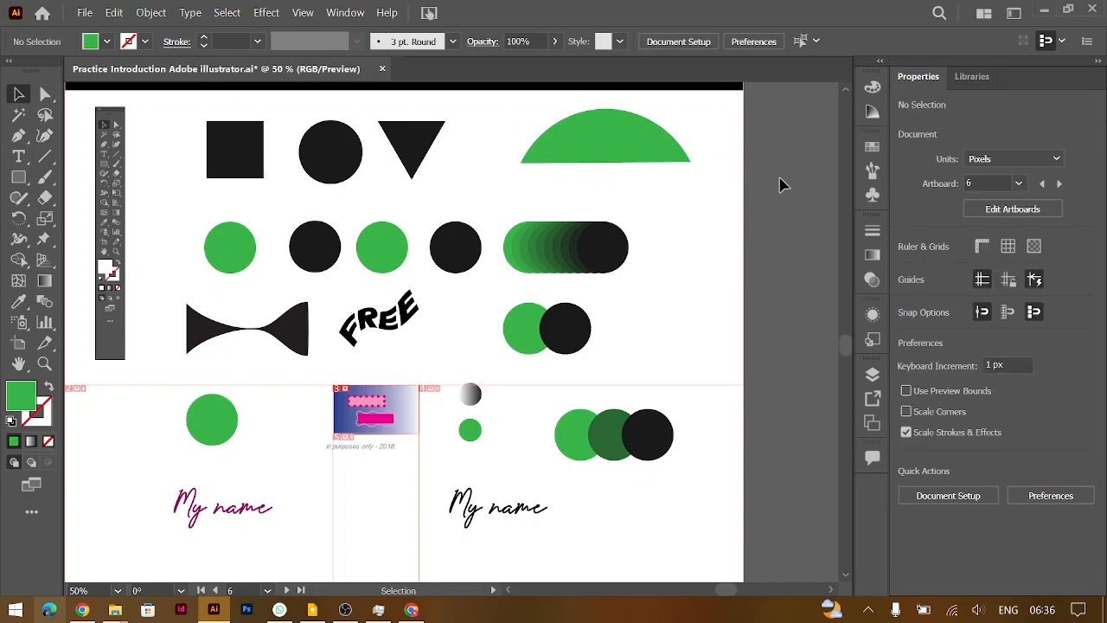
left_click(654, 163)
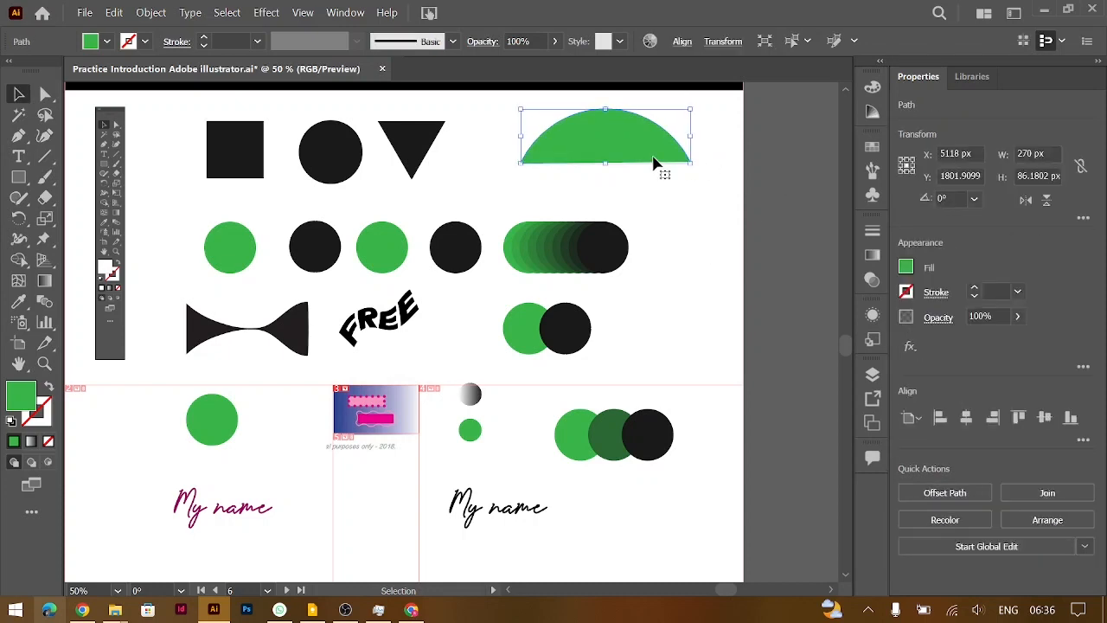
key("Delete")
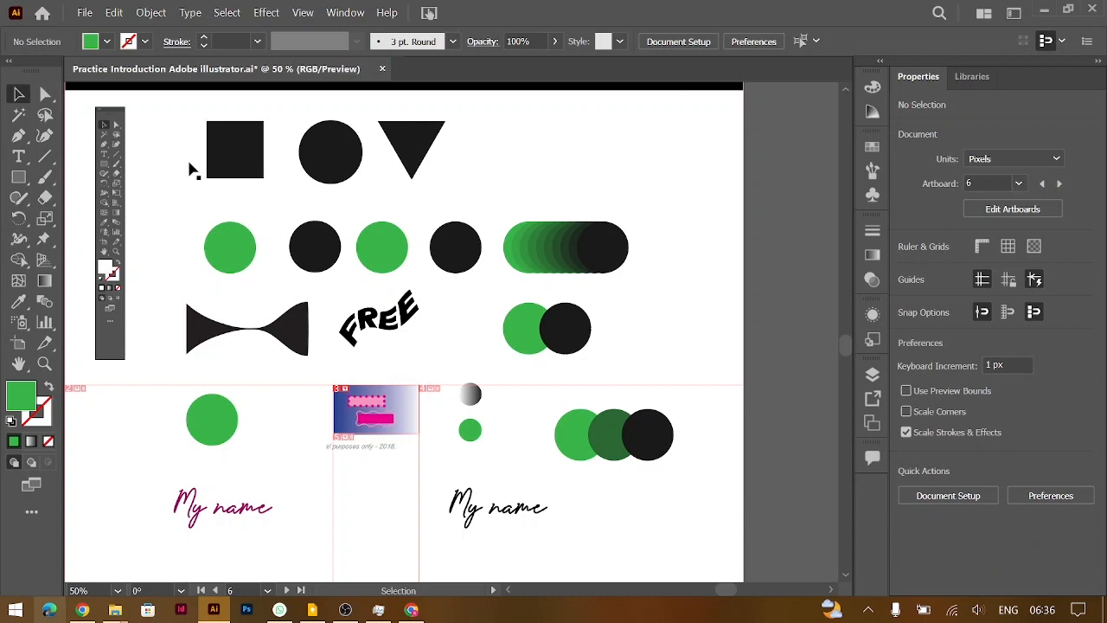
- Add the point text "name" in the empty space beside the black triangle
left_click(19, 156)
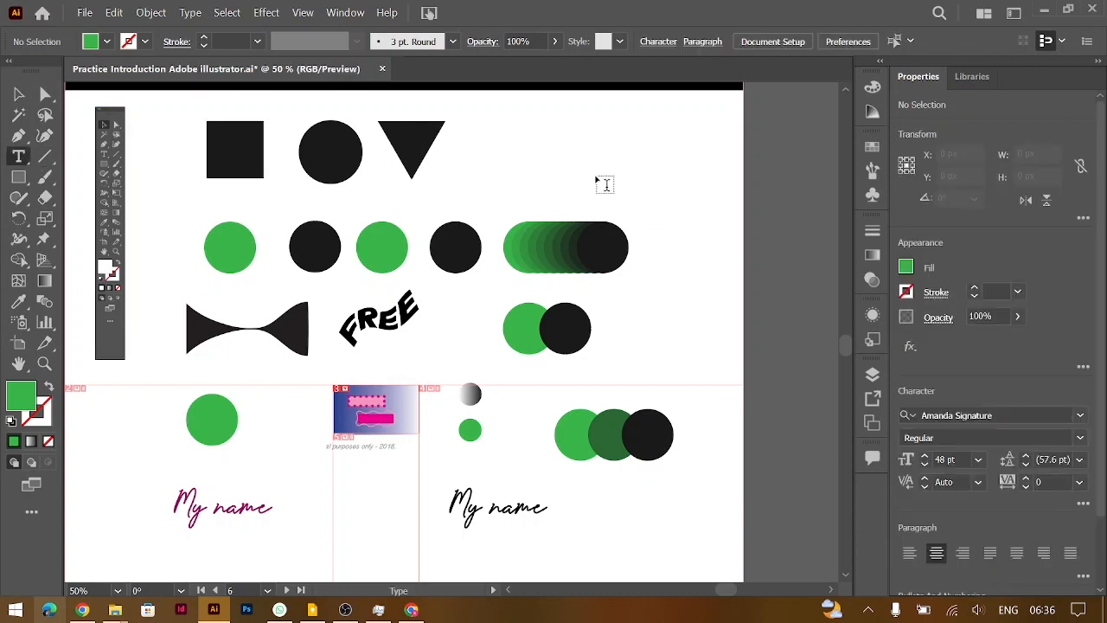
left_click(572, 163)
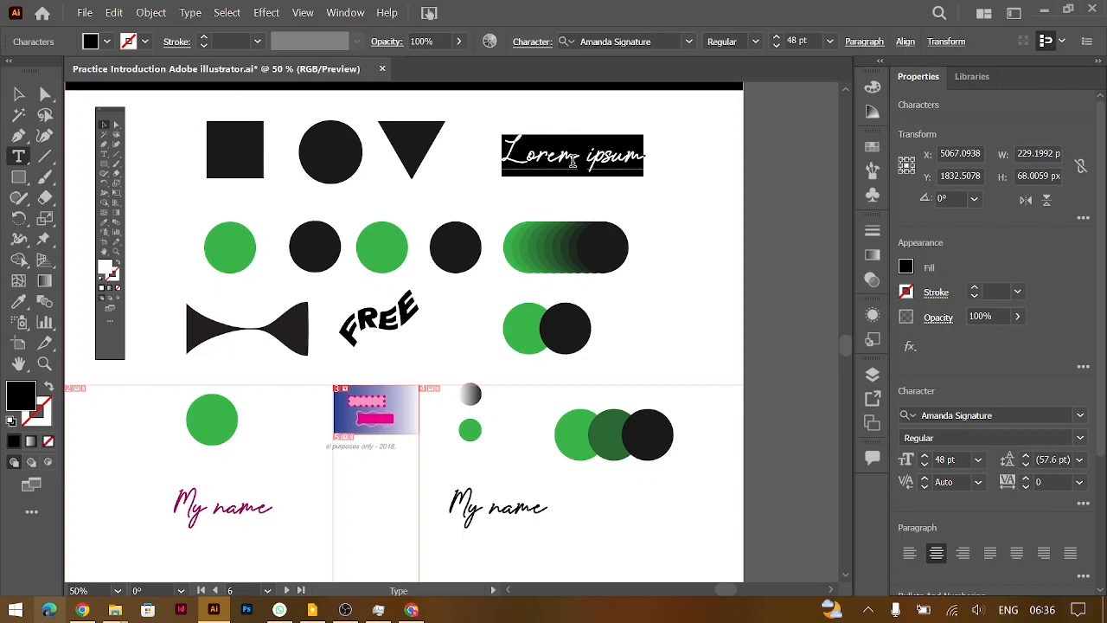
type("name")
key("Escape")
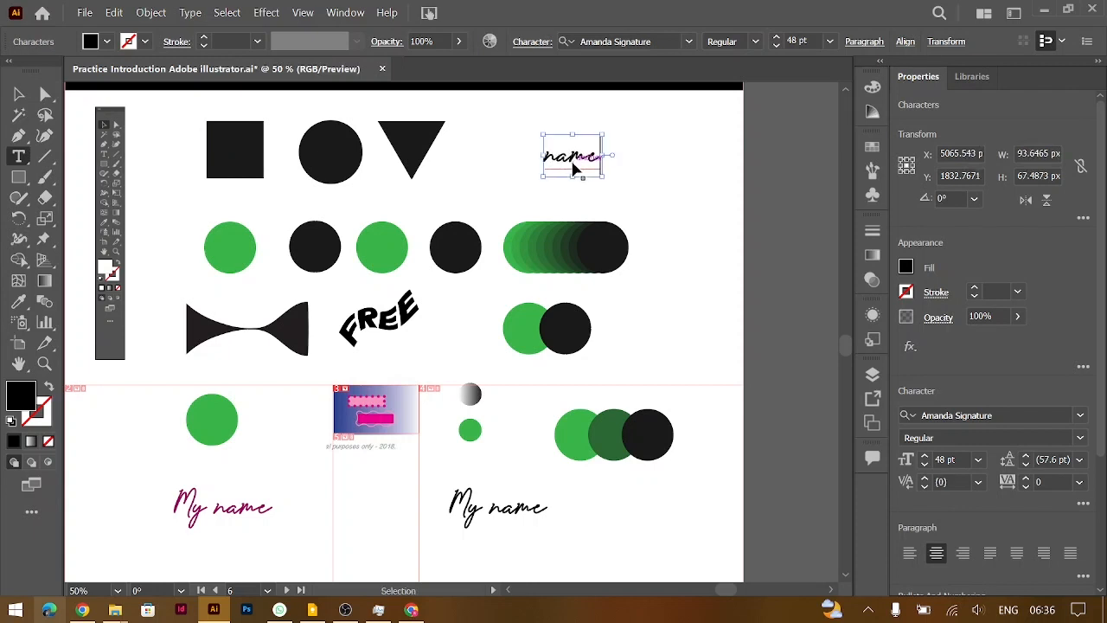
- Change the font of the "name" text to Outfit Regular and return to the Selection tool without moving the text
double_click(572, 169)
left_click(1014, 408)
type("o")
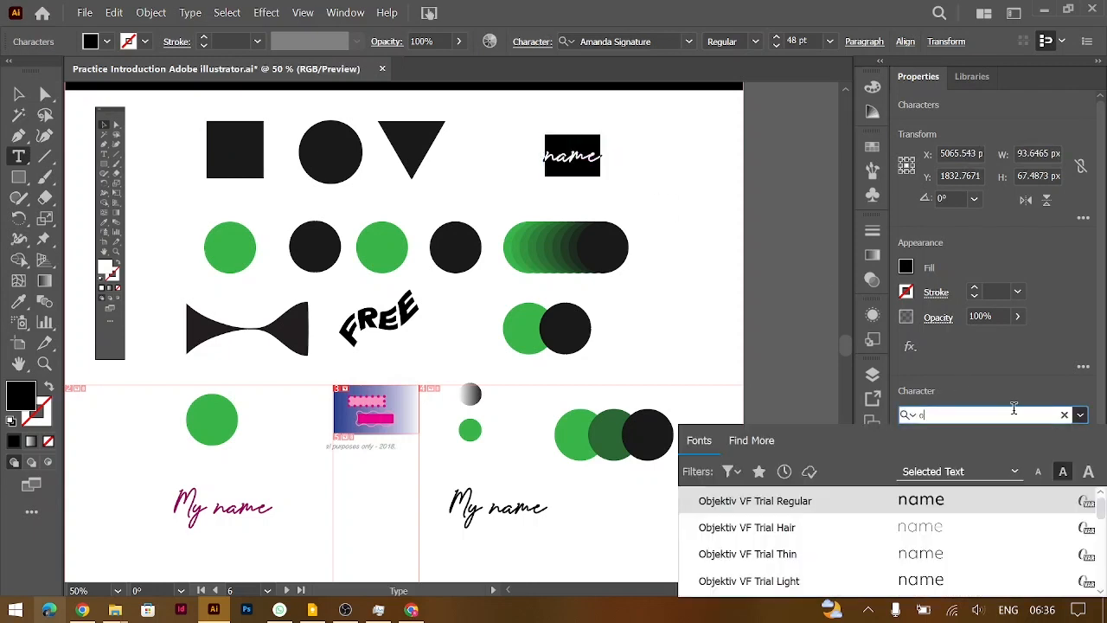
type("ut")
key("Down")
key("Down")
key("Down")
key("Return")
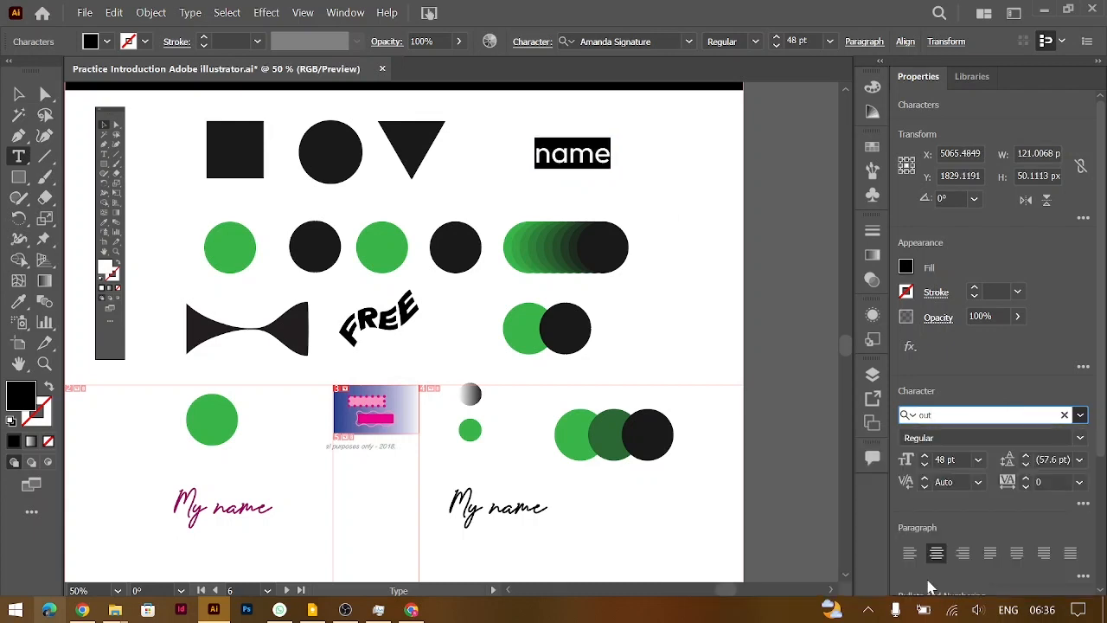
double_click(19, 95)
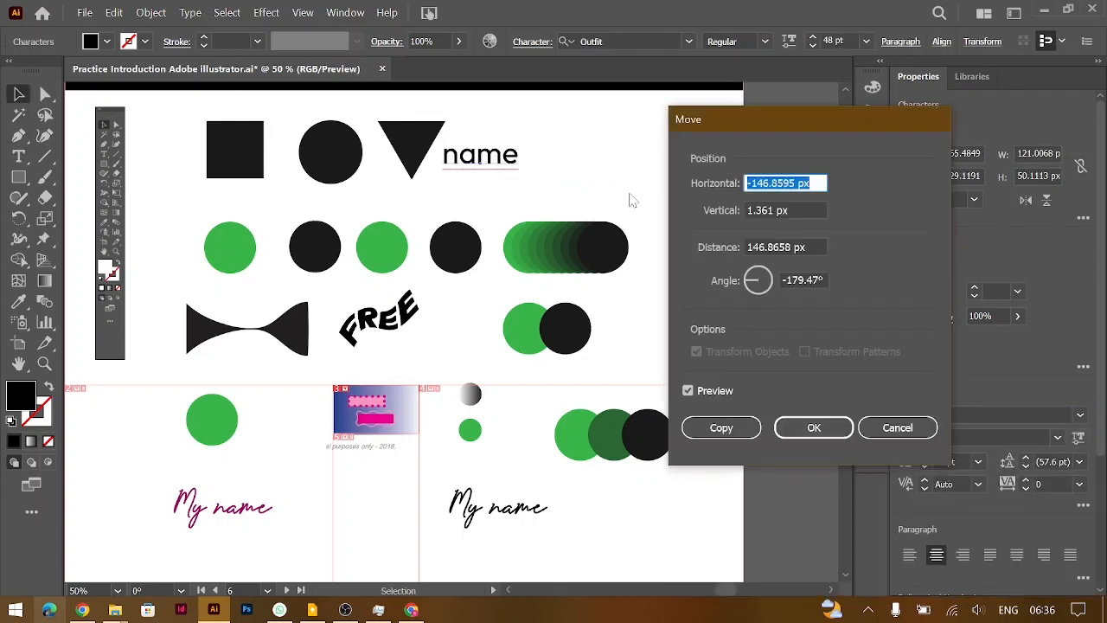
left_click(897, 427)
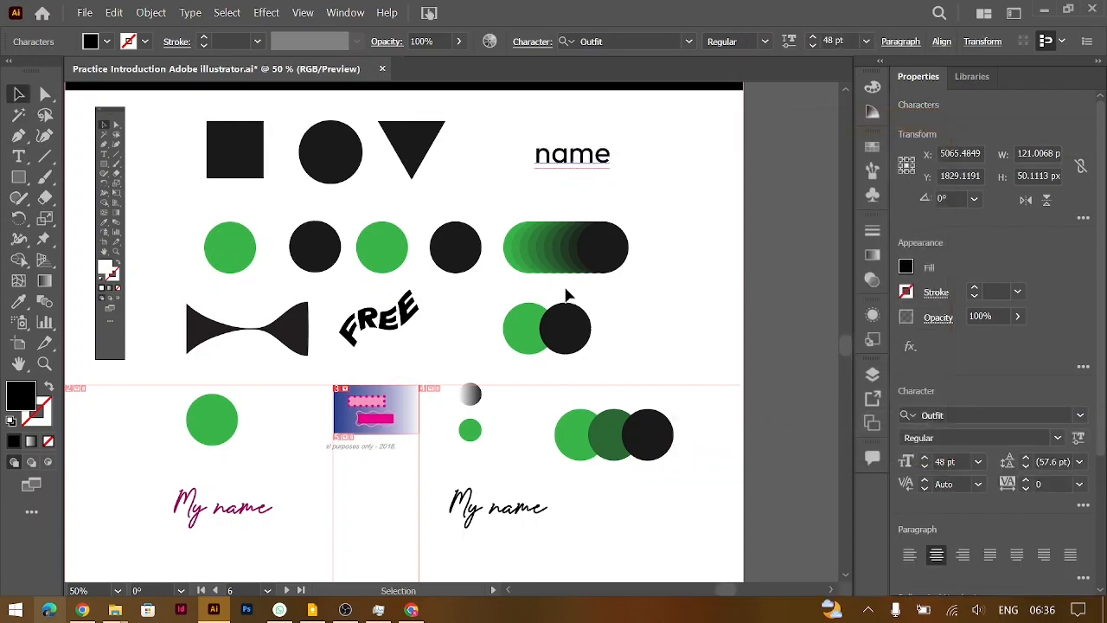
- Draw a nearly horizontal line about 297 px wide below the black "My name" text with the Line Segment tool, and undo it
left_click(45, 156)
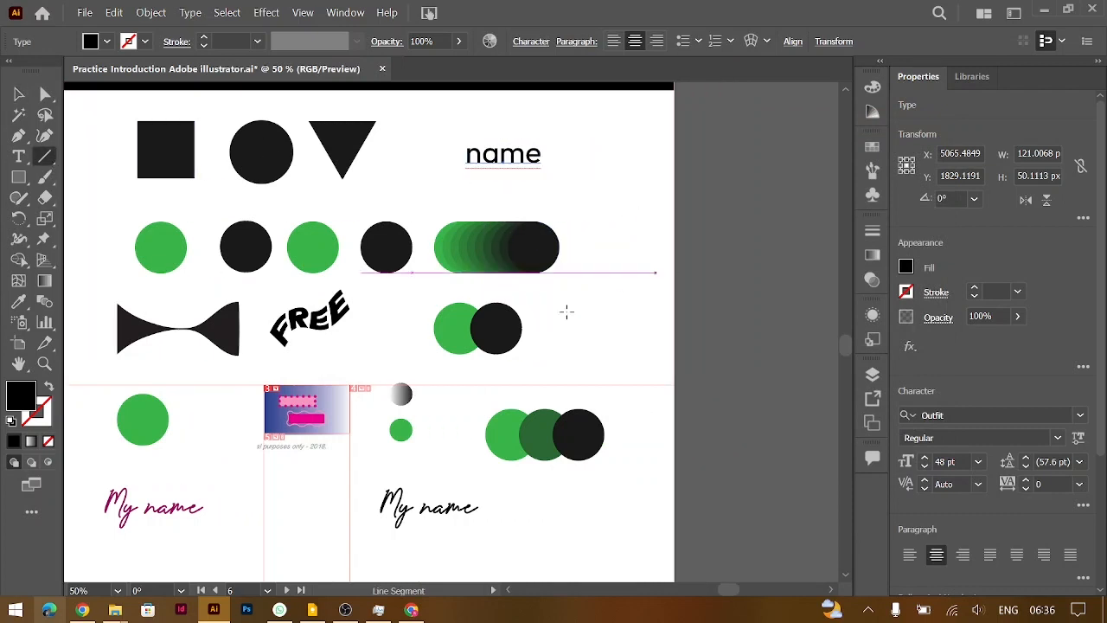
scroll(531, 329, "down", 3)
scroll(531, 328, "right", 2)
mouse_move(443, 460)
left_mouse_down()
mouse_move(648, 462)
mouse_move(631, 467)
left_mouse_up()
key("ctrl+z")
key("ctrl+z")
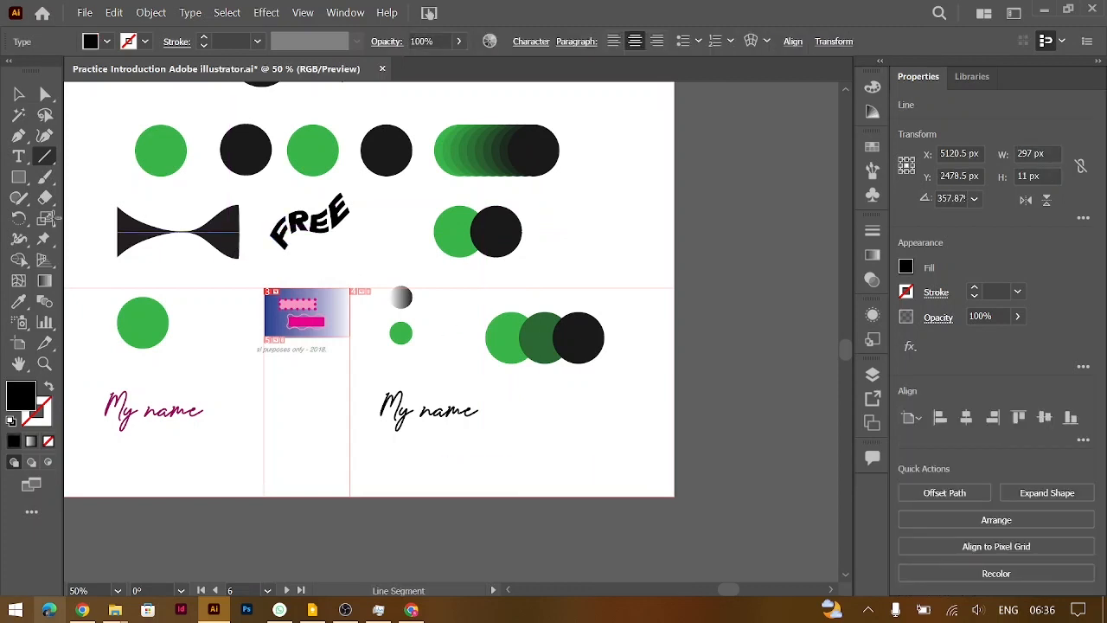
- Draw a vertical line about 196 px long beside the green-to-black blended circles and give it a 9 pt black stroke
left_click(42, 157)
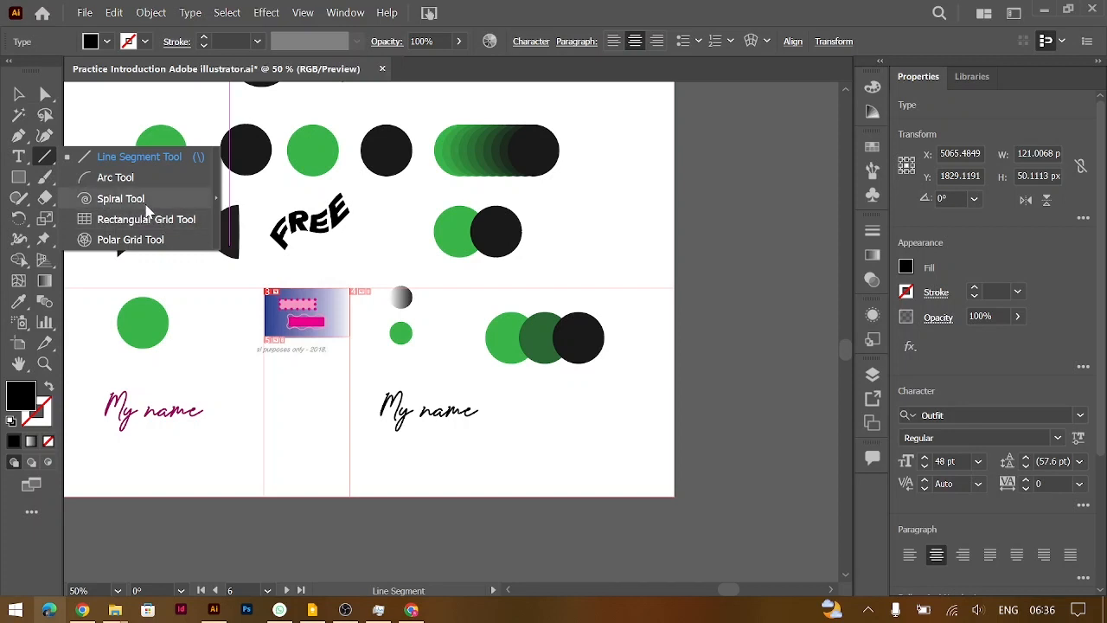
left_click(113, 158)
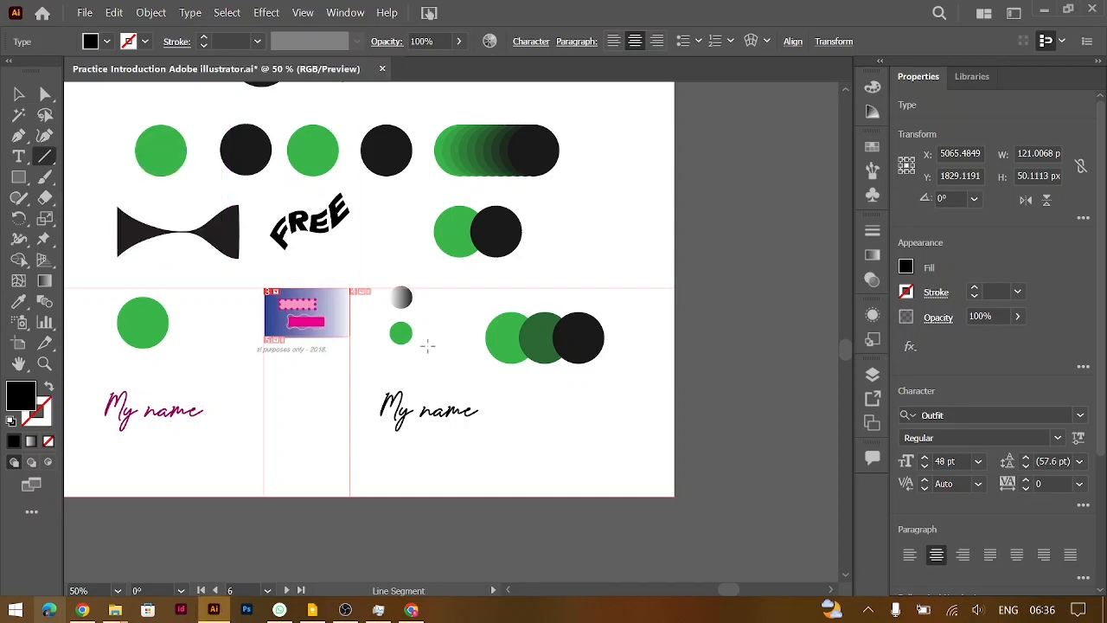
left_click_drag(606, 123, 607, 247)
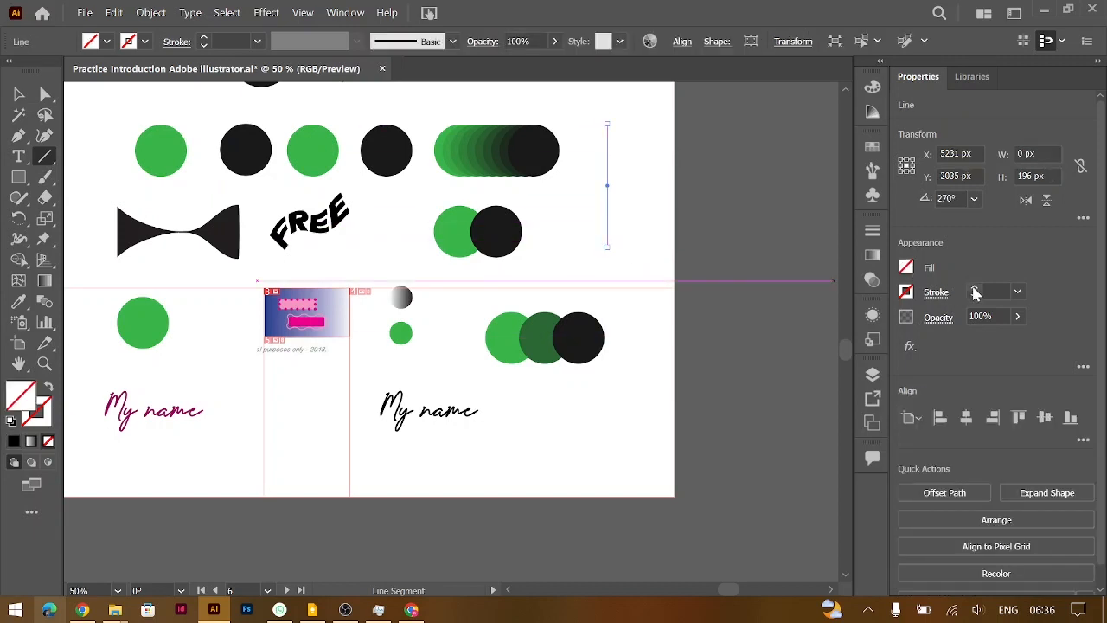
left_click(973, 288)
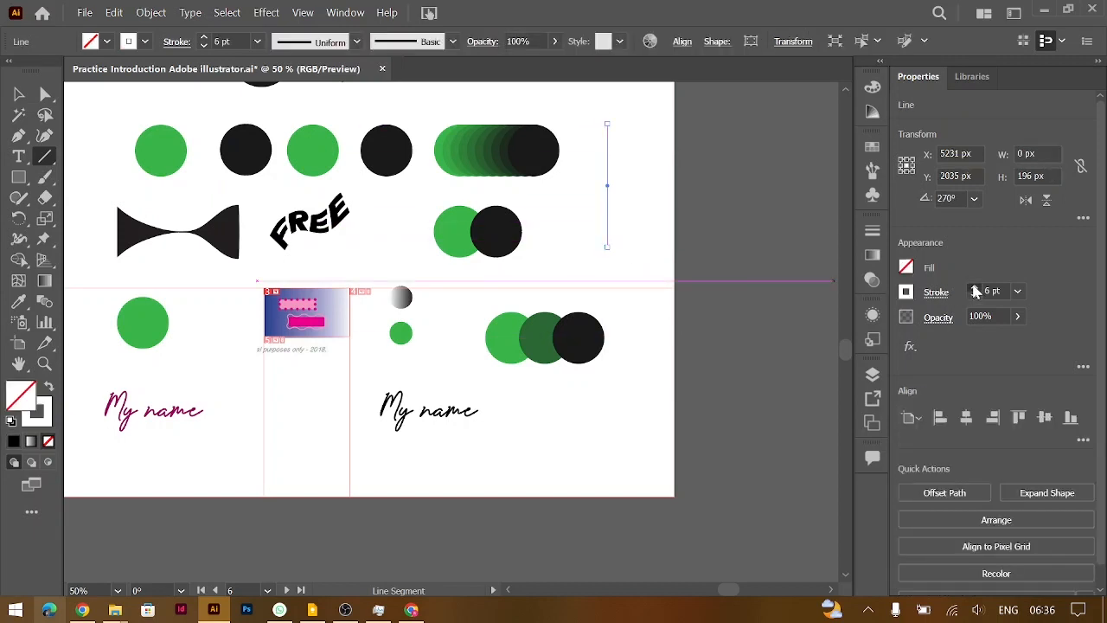
left_click(906, 293)
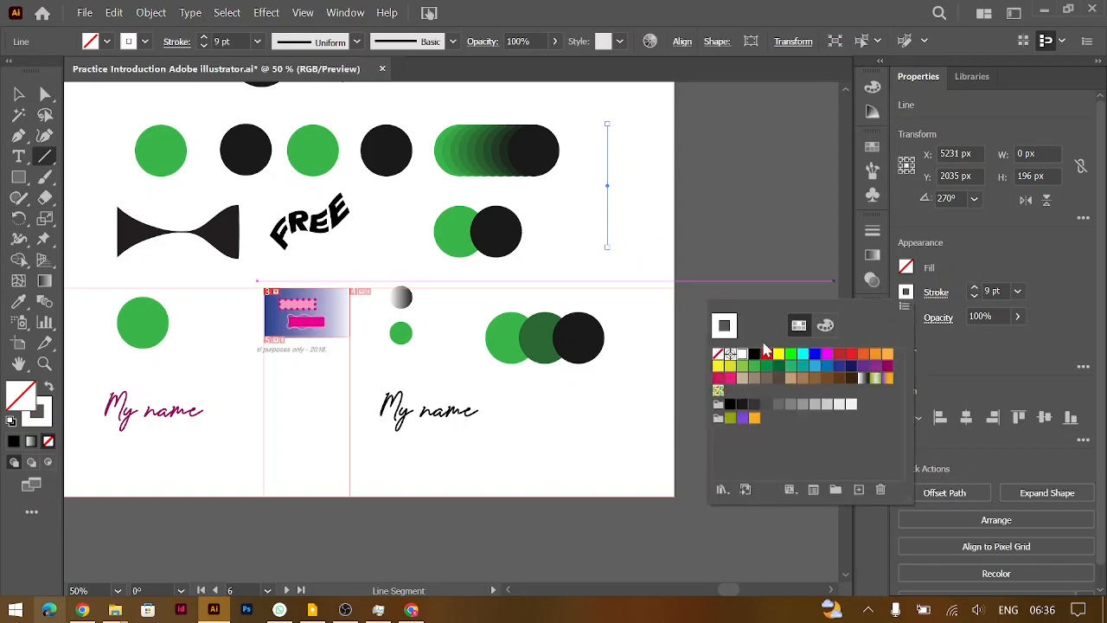
left_click(754, 354)
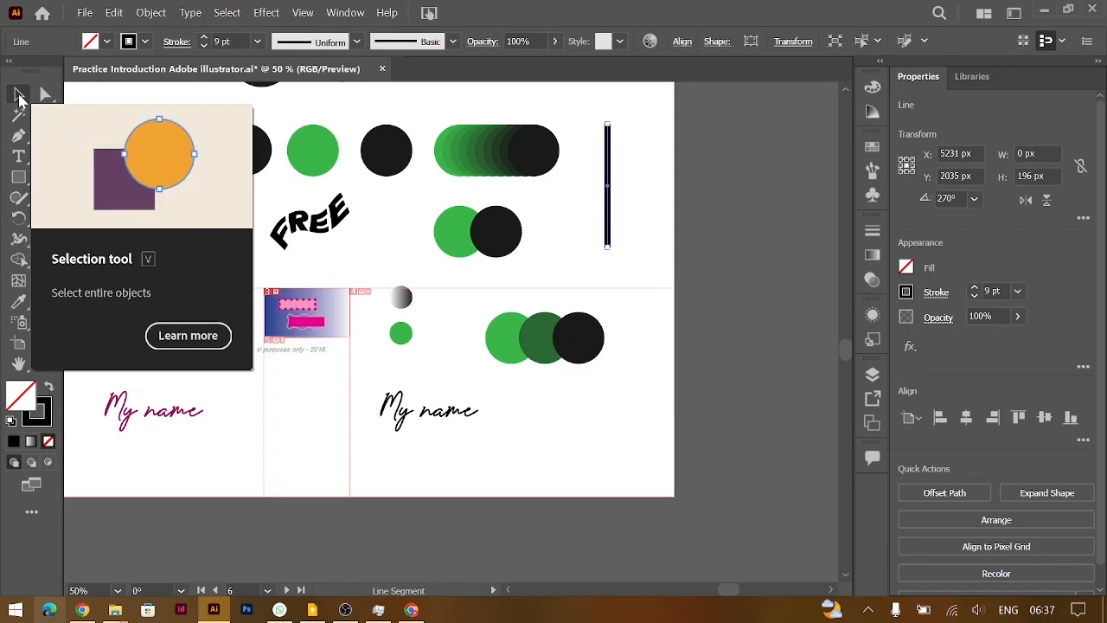
right_click(18, 179)
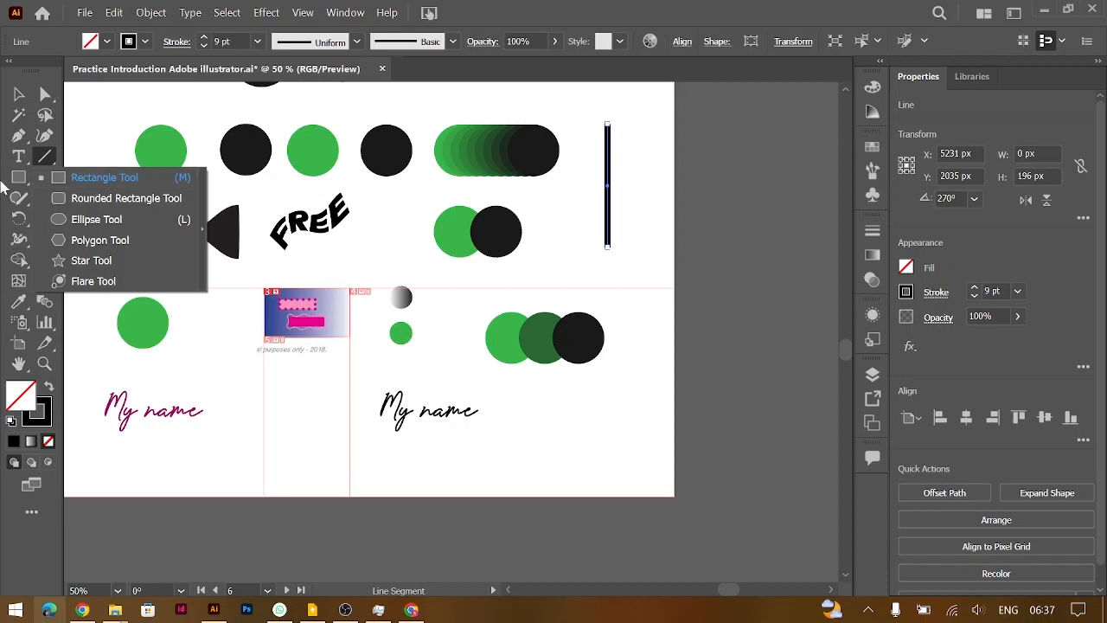
left_click(5, 183)
- Paint a looping freehand stroke around the empty area below the three overlapping circles with the Paintbrush, and undo it
left_click(47, 181)
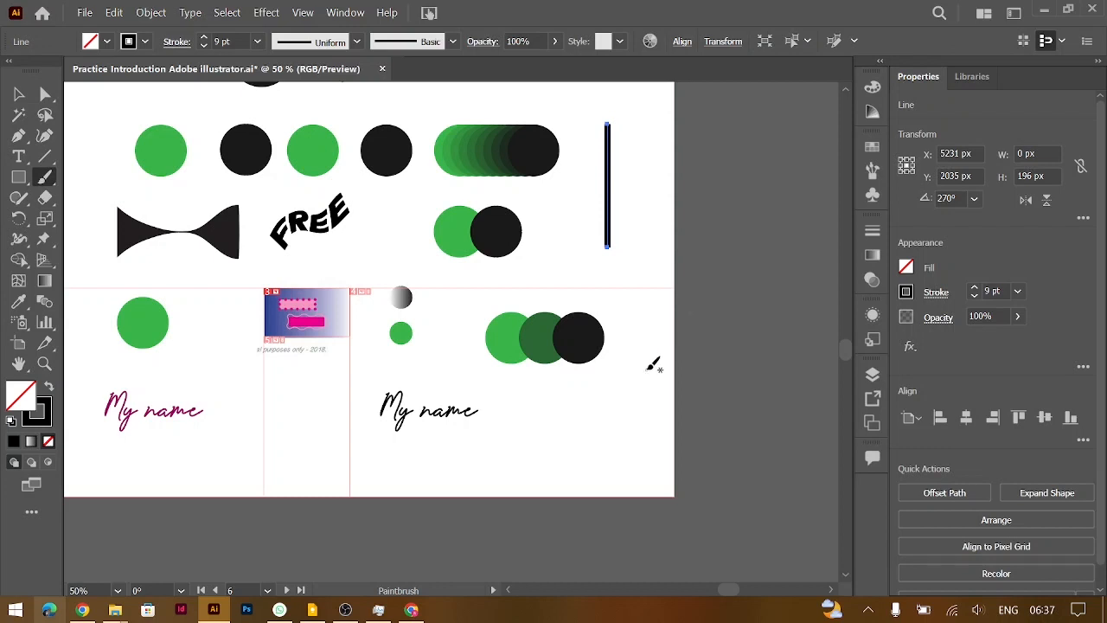
mouse_move(644, 300)
left_mouse_down()
mouse_move(603, 398)
mouse_move(537, 436)
mouse_move(601, 502)
mouse_move(621, 428)
mouse_move(676, 361)
left_mouse_up()
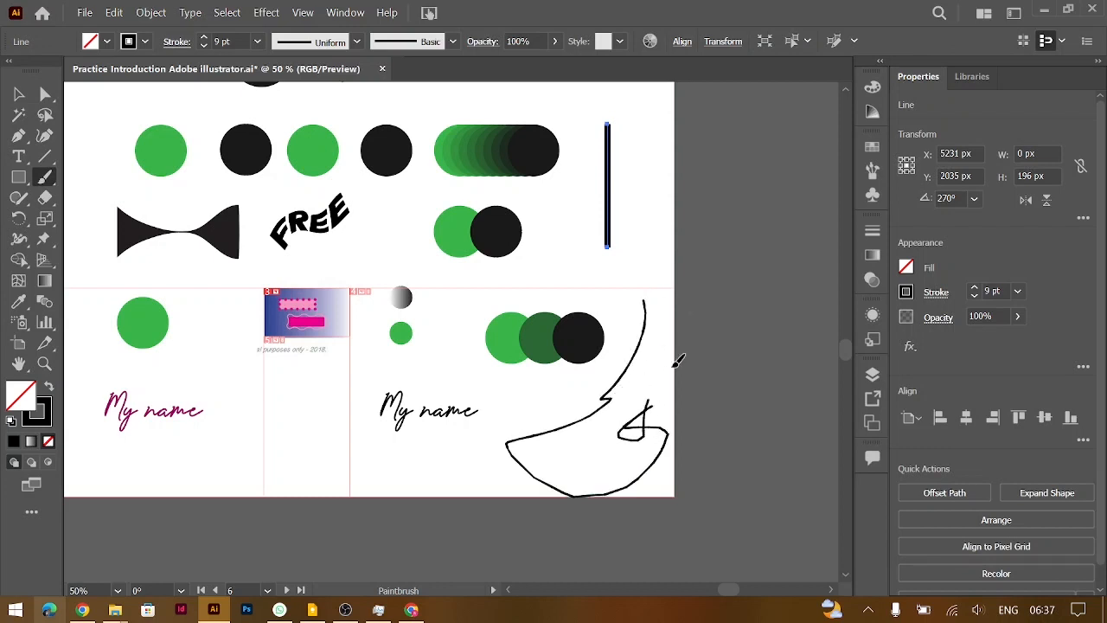
key("ctrl+z")
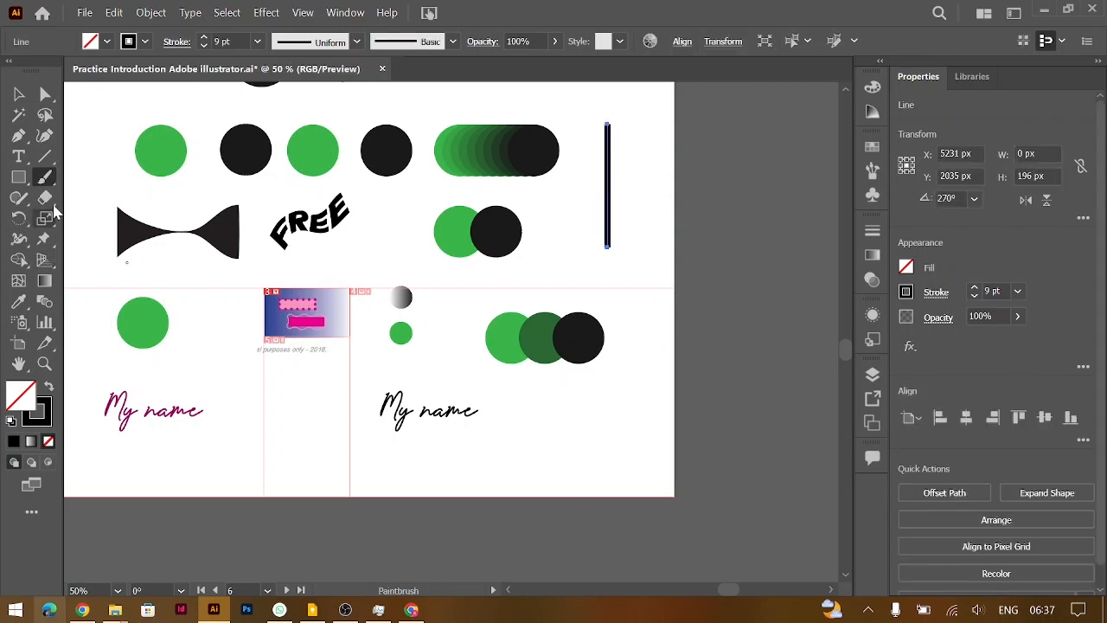
- Examine the Paintbrush tool's fidelity and path options without changing them, and switch to the Blob Brush tool
double_click(42, 179)
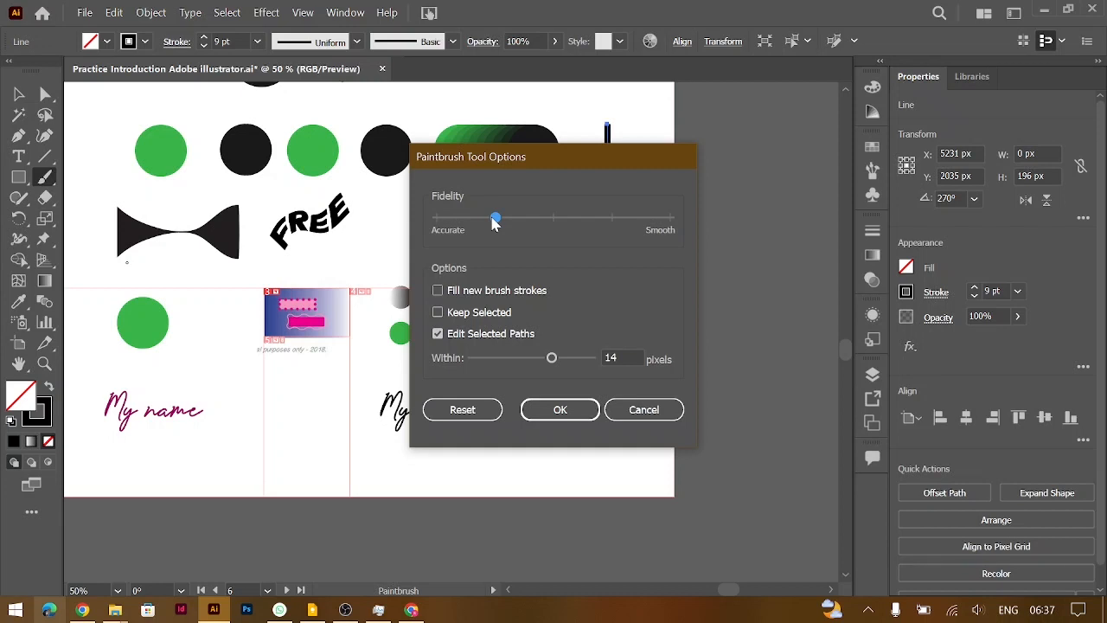
left_click(643, 410)
left_click(47, 181)
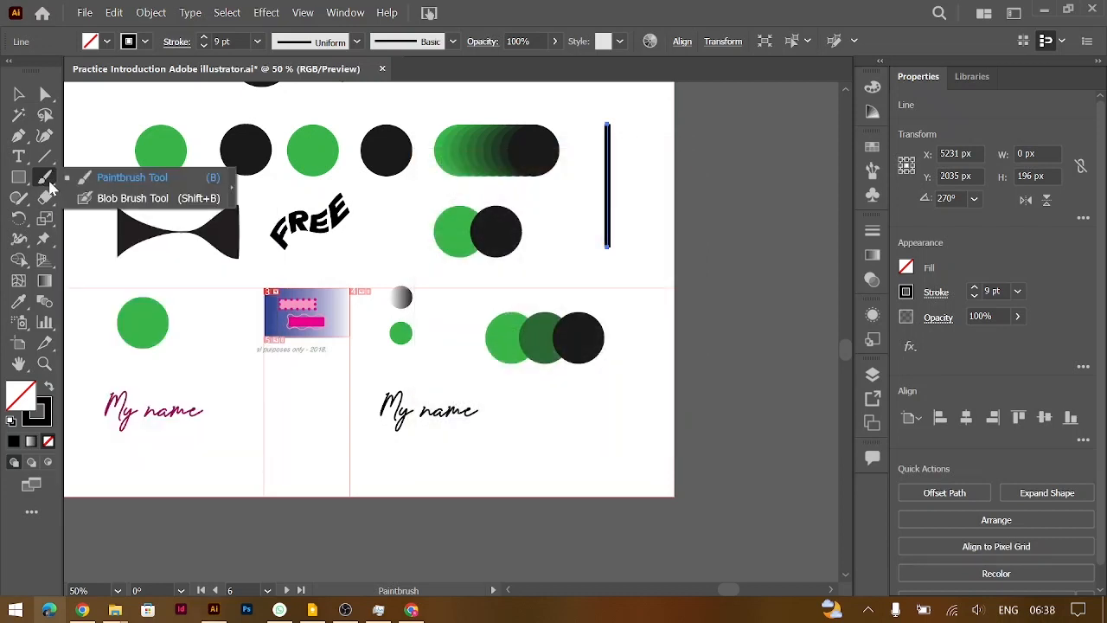
left_click(85, 202)
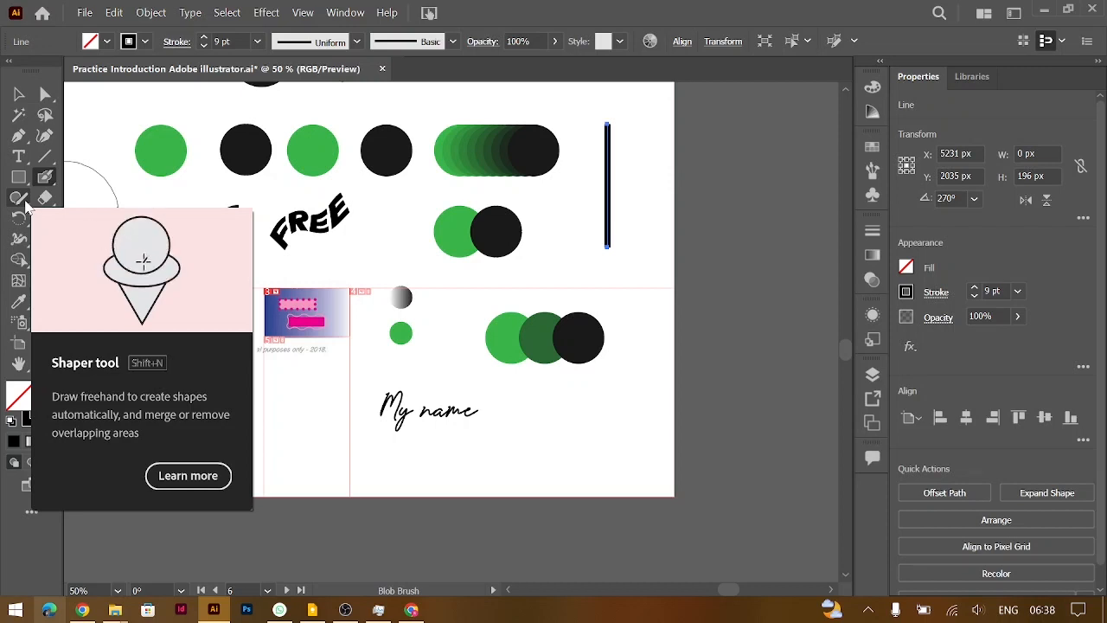
- Sketch a downward-pointing triangle about 138 px wide and 120 px high with the Shaper tool below the three overlapping circles
left_click(19, 198)
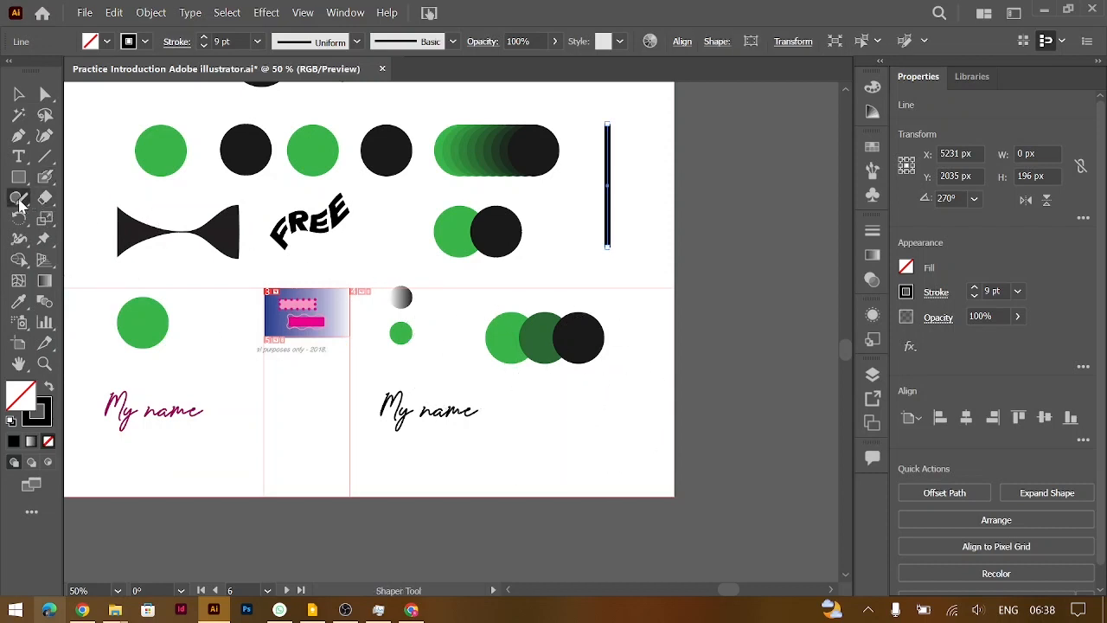
mouse_move(536, 404)
left_mouse_down()
mouse_move(635, 396)
mouse_move(598, 455)
mouse_move(538, 404)
left_mouse_up()
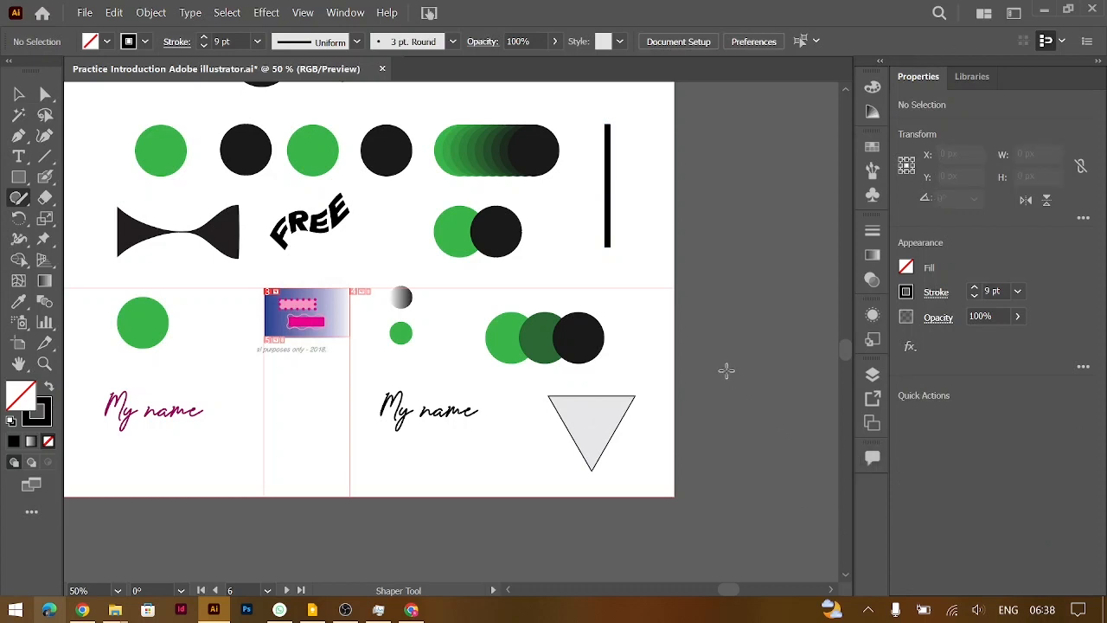
- Sketch a circle and a flat ellipse with the Shaper tool outside the artboard, and delete both shapes
mouse_move(709, 323)
left_mouse_down()
mouse_move(764, 325)
mouse_move(708, 391)
mouse_move(715, 321)
mouse_move(759, 331)
mouse_move(717, 349)
mouse_move(697, 304)
left_mouse_up()
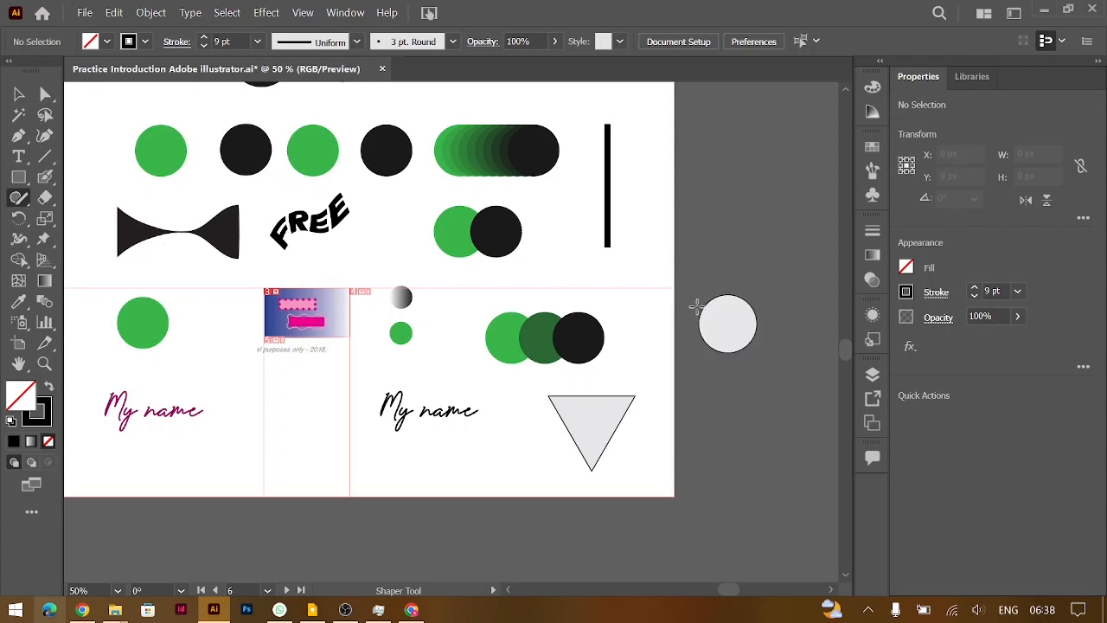
mouse_move(692, 381)
left_mouse_down()
mouse_move(750, 377)
mouse_move(775, 390)
mouse_move(728, 413)
mouse_move(693, 381)
left_mouse_up()
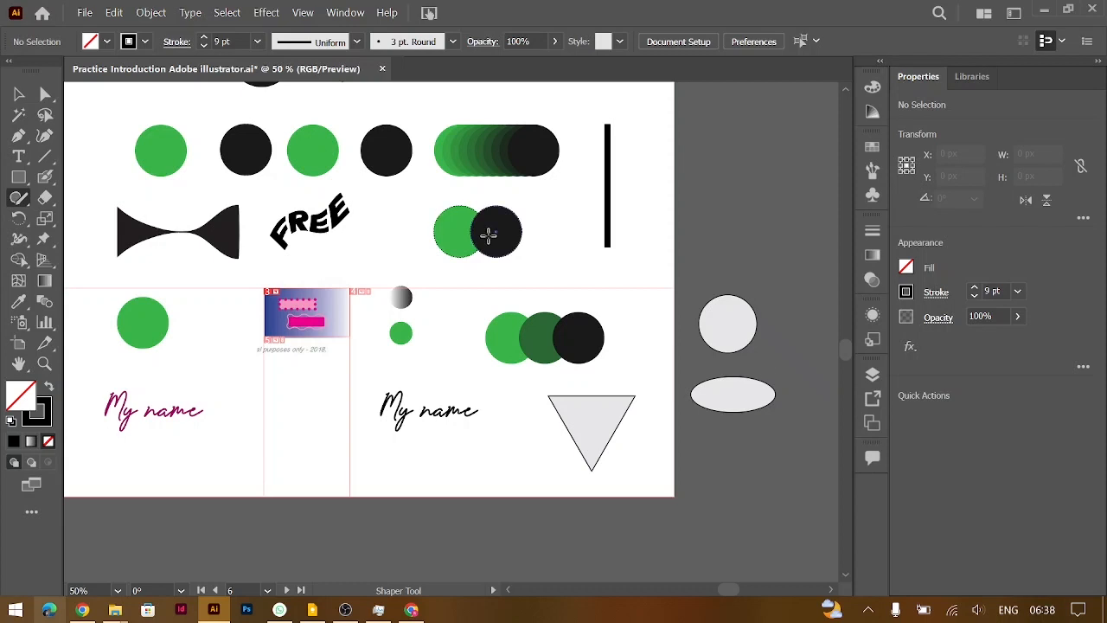
key("v")
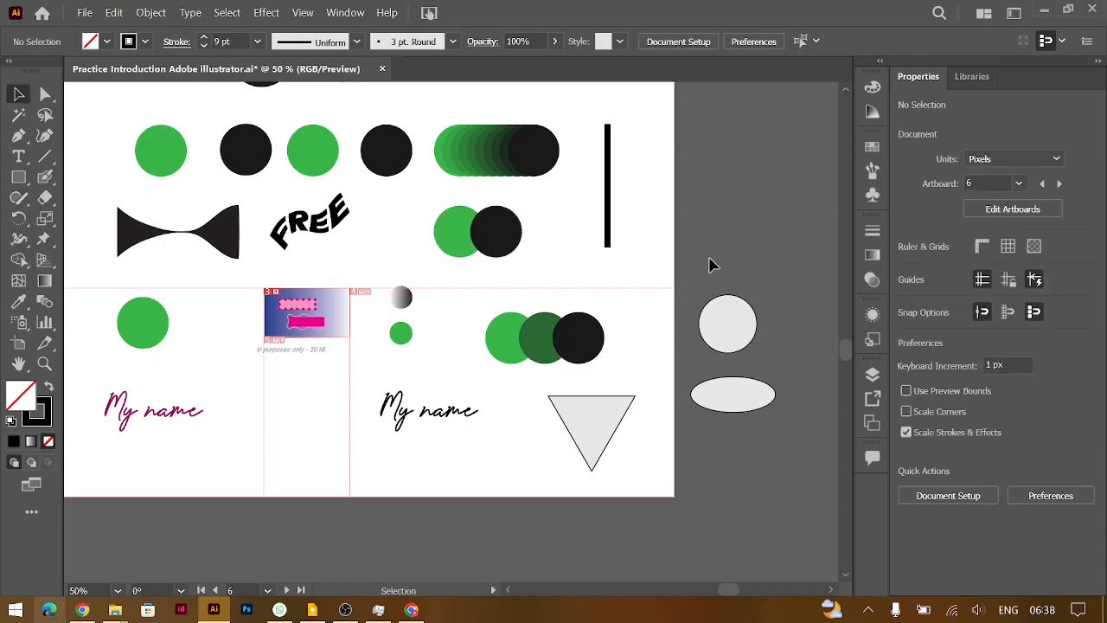
left_click_drag(711, 264, 753, 445)
key("Delete")
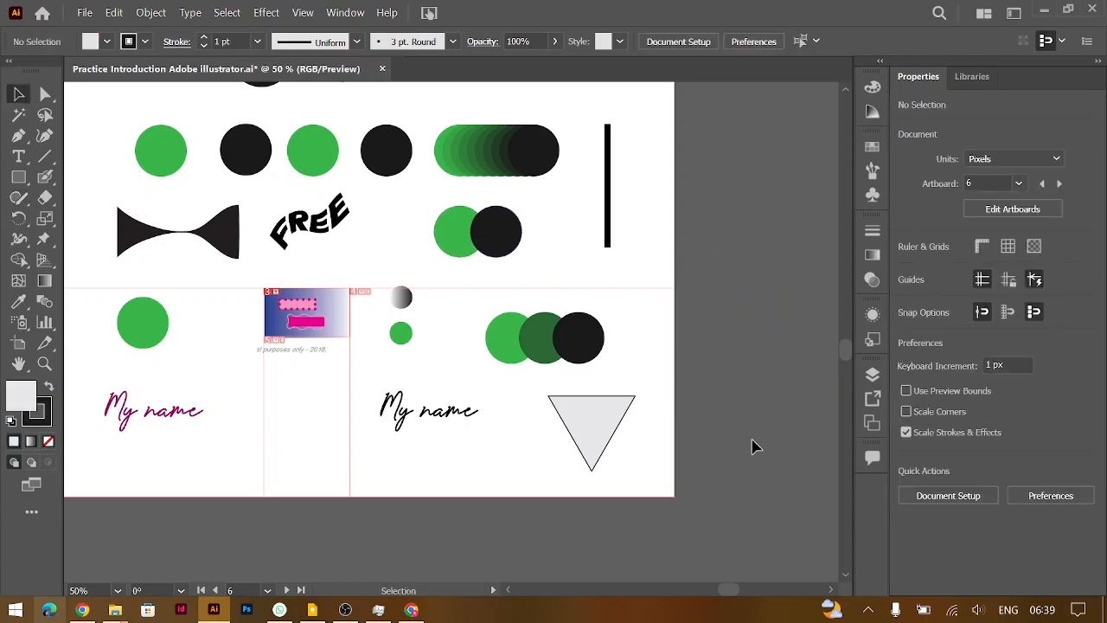
left_click(592, 424)
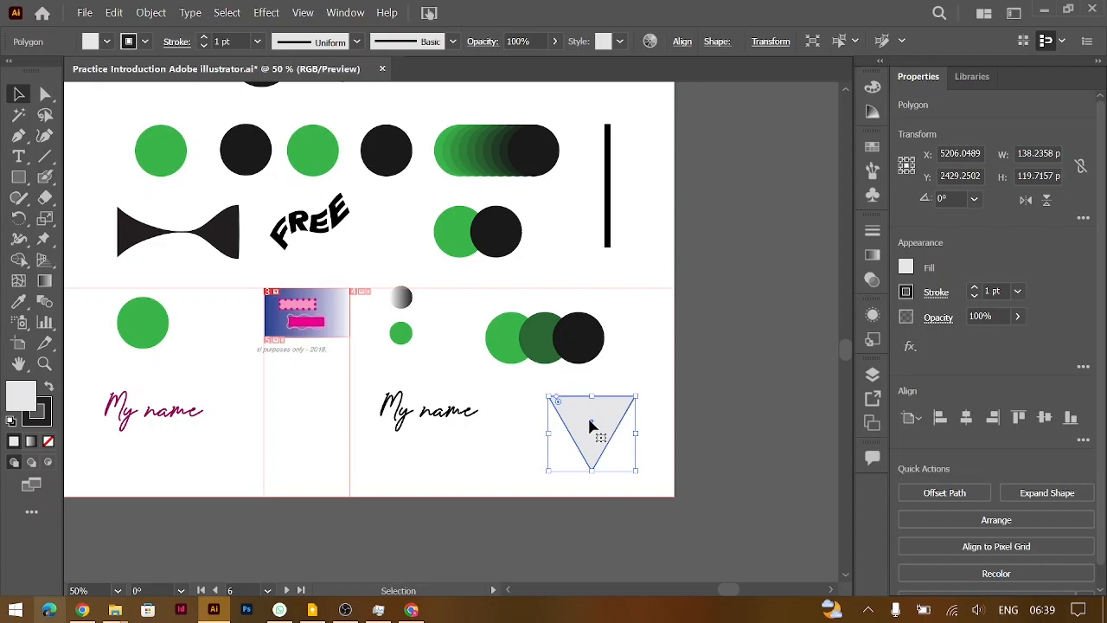
left_click(45, 198)
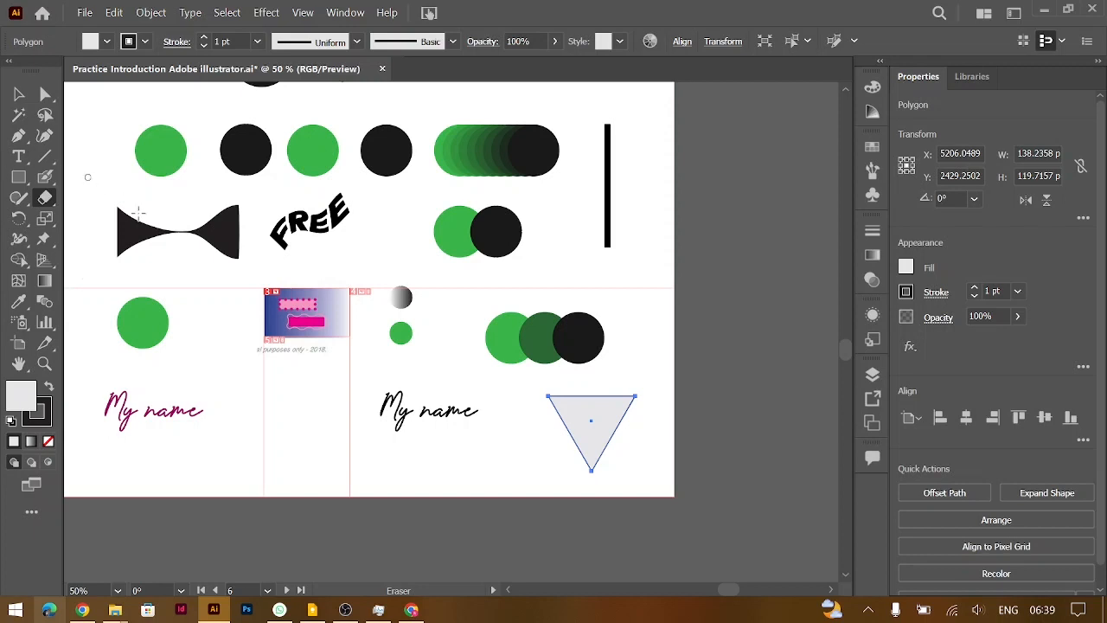
left_click(18, 93)
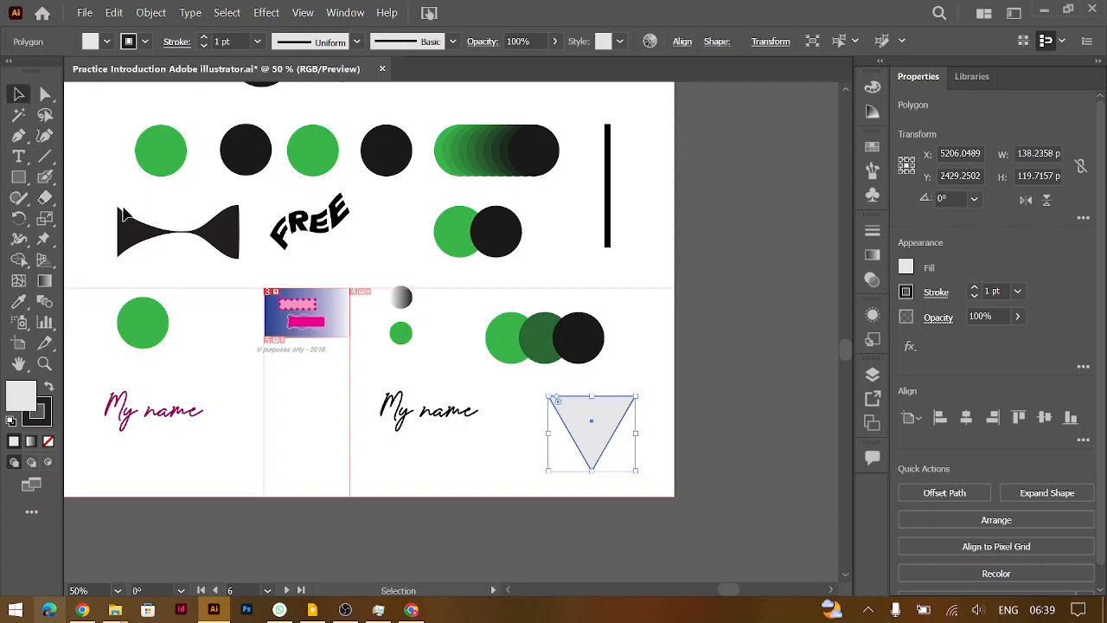
- Enlarge the Eraser's size and erase the lower-left part of the green circle above the purple "My name" text
left_click(143, 336)
key("ctrl+1")
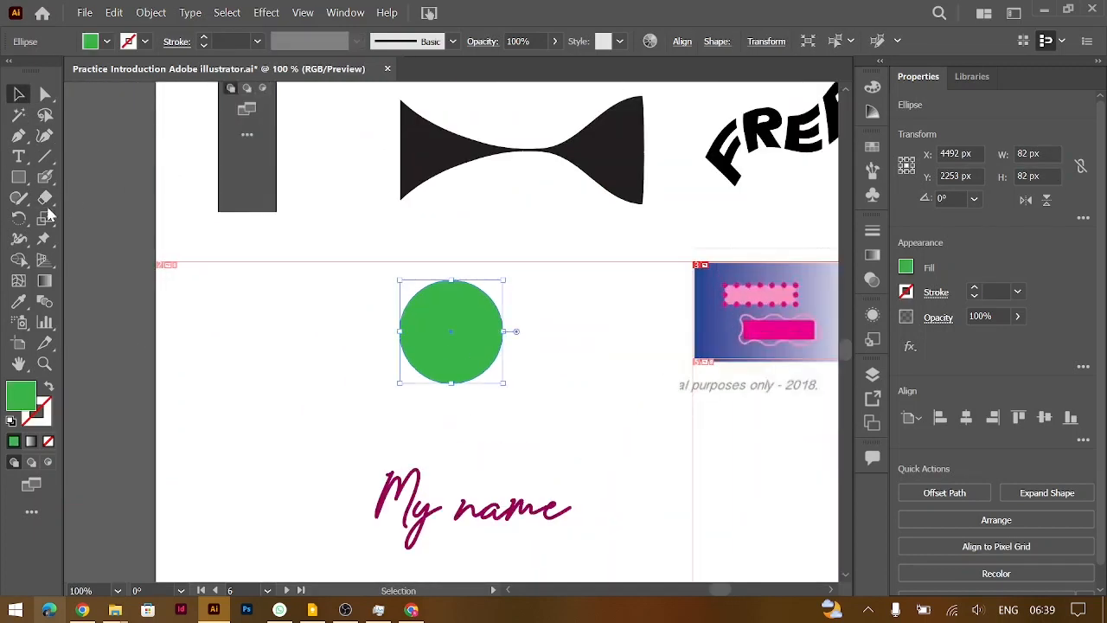
key("shift+e")
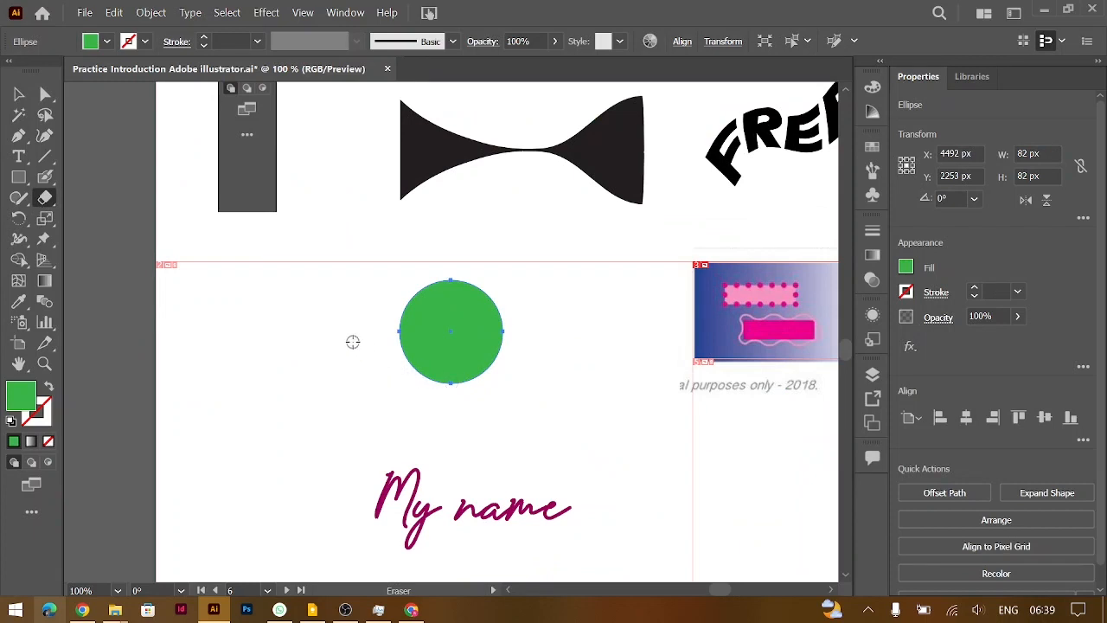
double_click(44, 198)
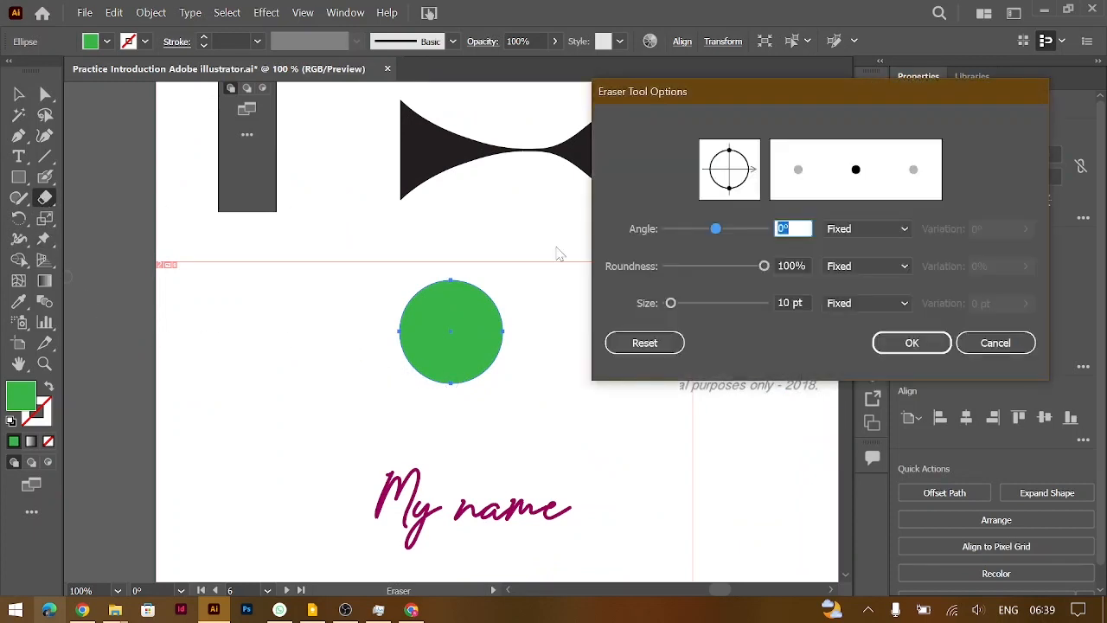
left_click_drag(670, 302, 702, 303)
left_click(882, 342)
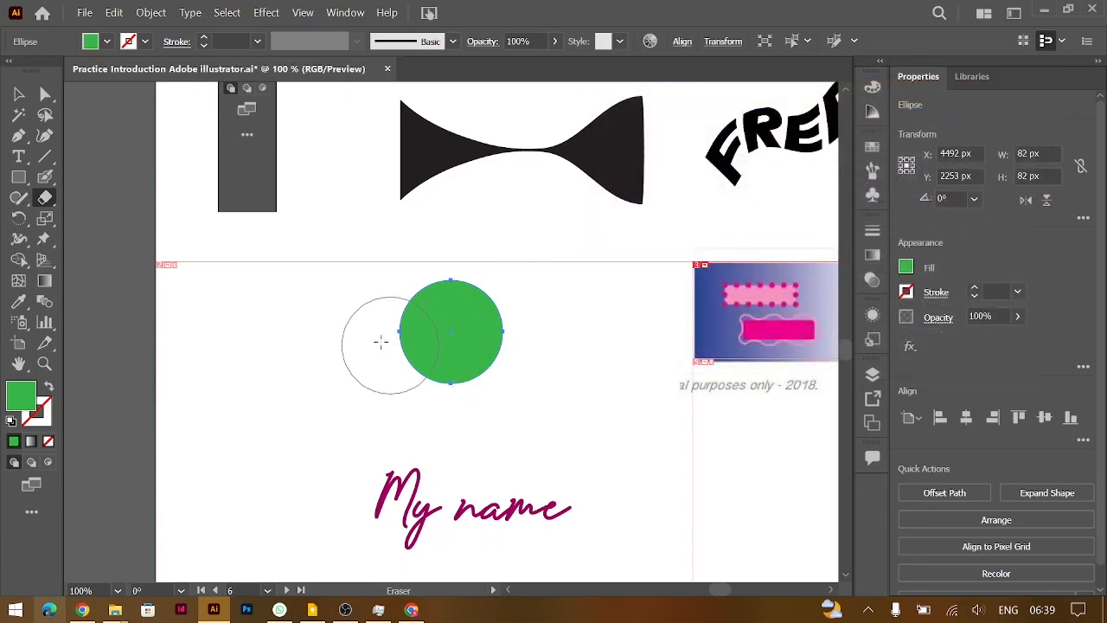
mouse_move(393, 343)
left_mouse_down()
mouse_move(441, 389)
mouse_move(482, 403)
left_mouse_up()
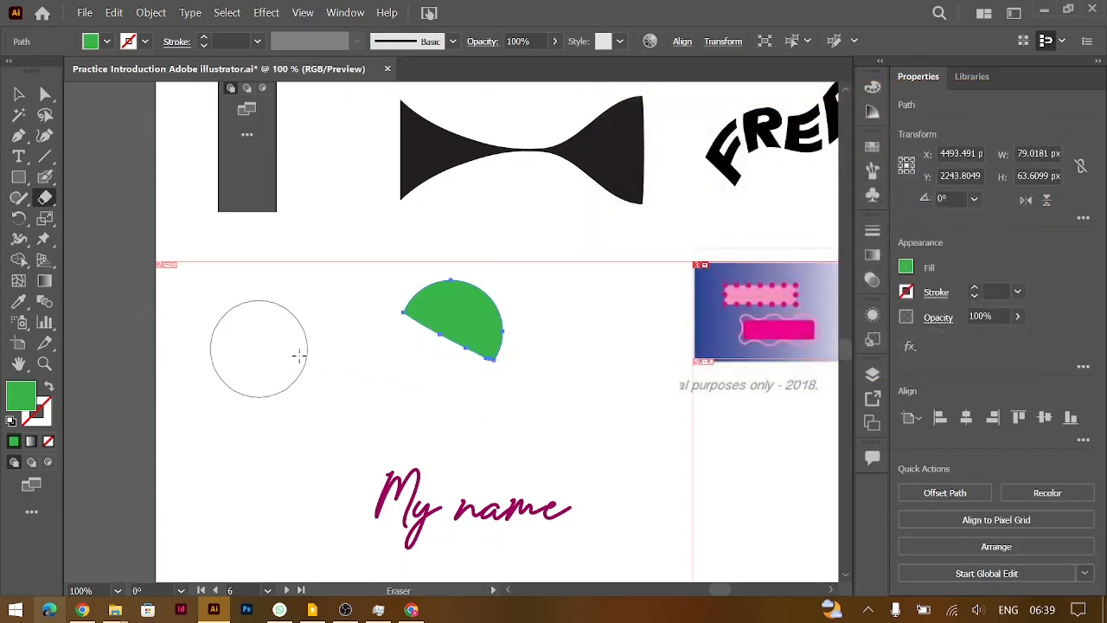
key("v")
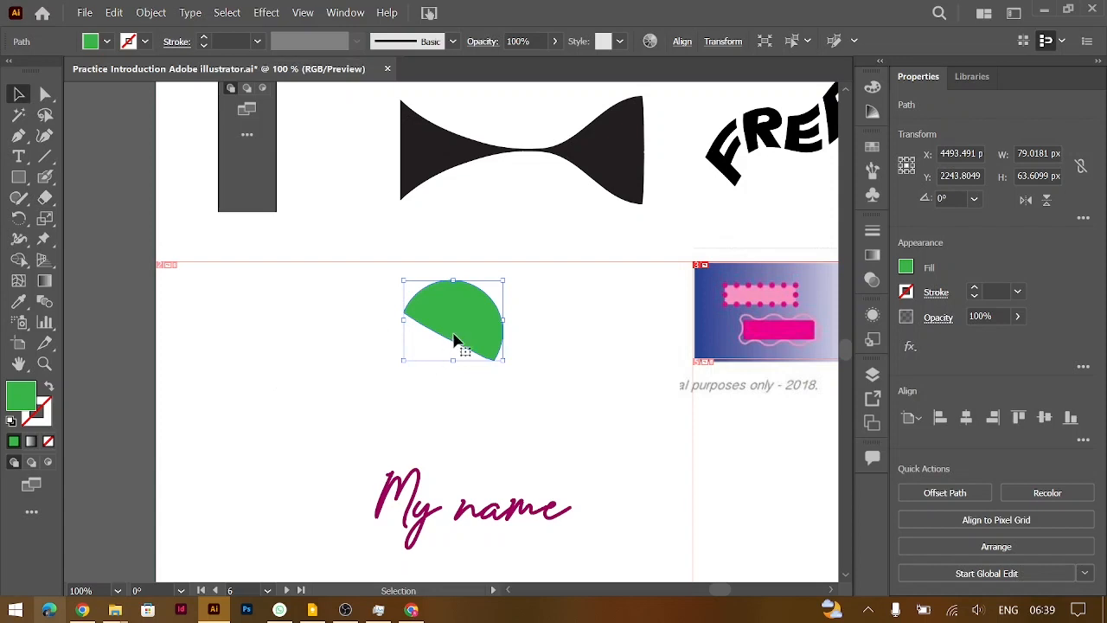
- Reshape the erased green circle's cut edge, moving one anchor point into the shape and another to X 4482 px, Y 2271 px
key("a")
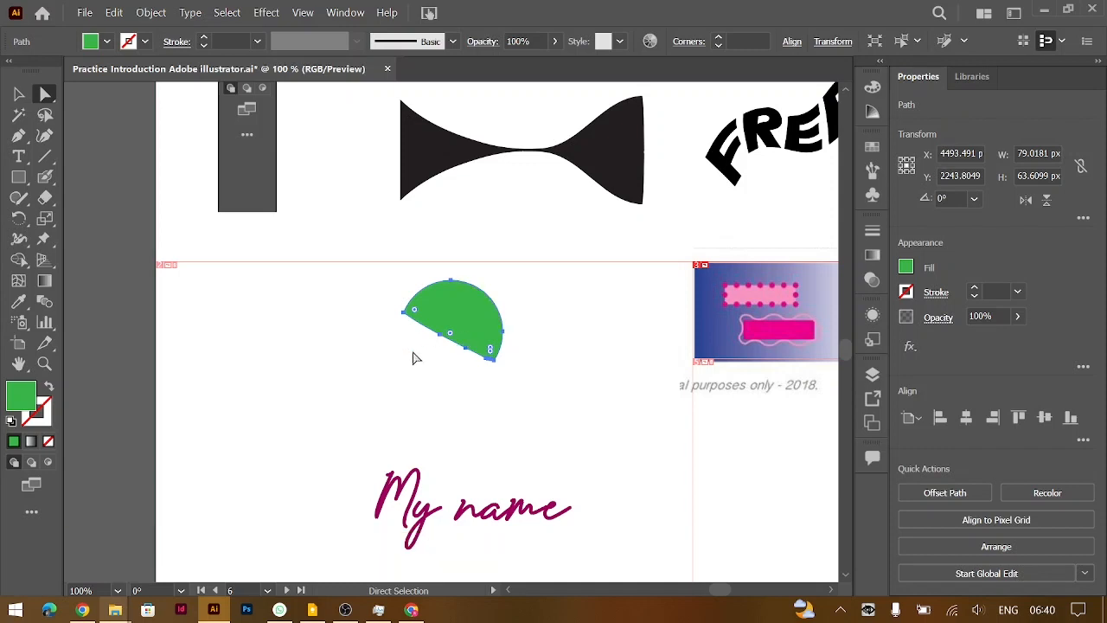
key("a")
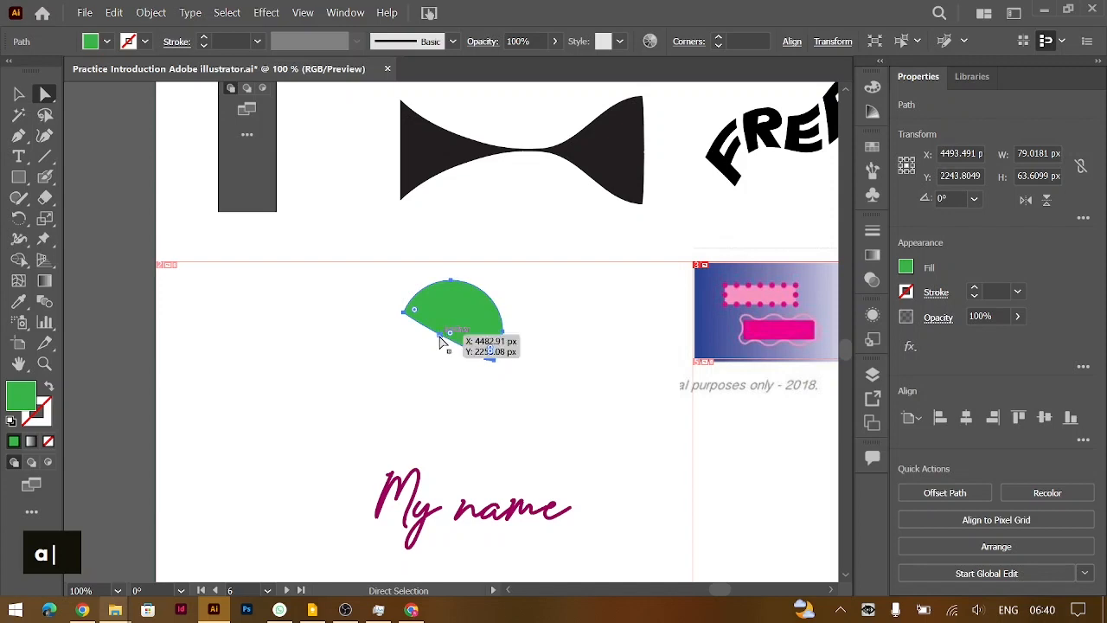
mouse_move(440, 341)
left_mouse_down()
mouse_move(442, 323)
mouse_move(462, 315)
mouse_move(456, 359)
mouse_move(438, 361)
left_mouse_up()
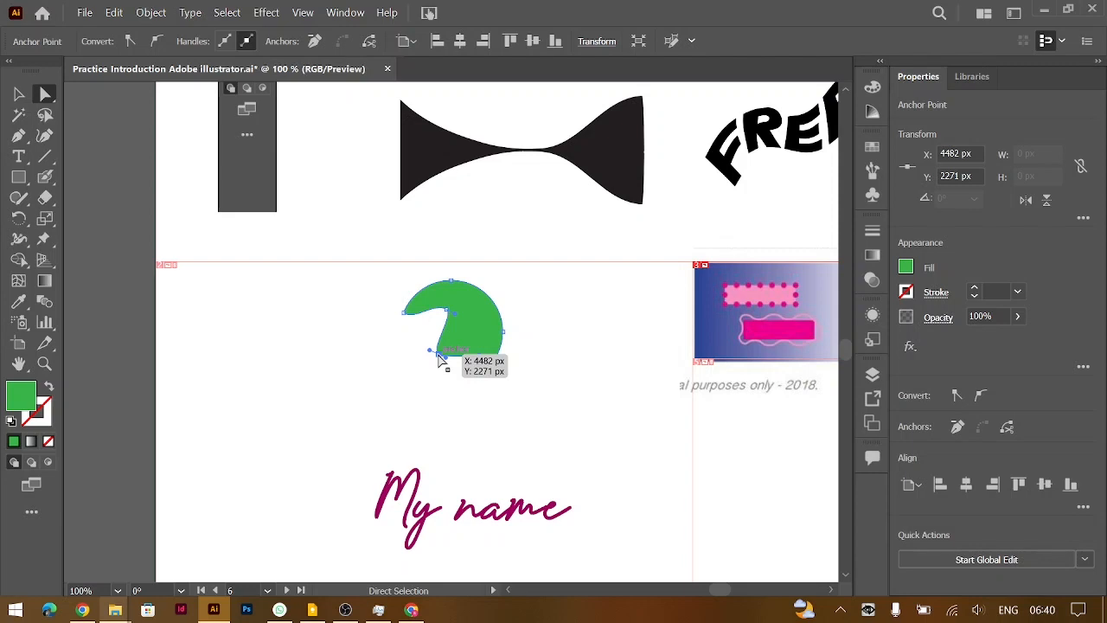
key("ctrl+minus")
key("ctrl+minus")
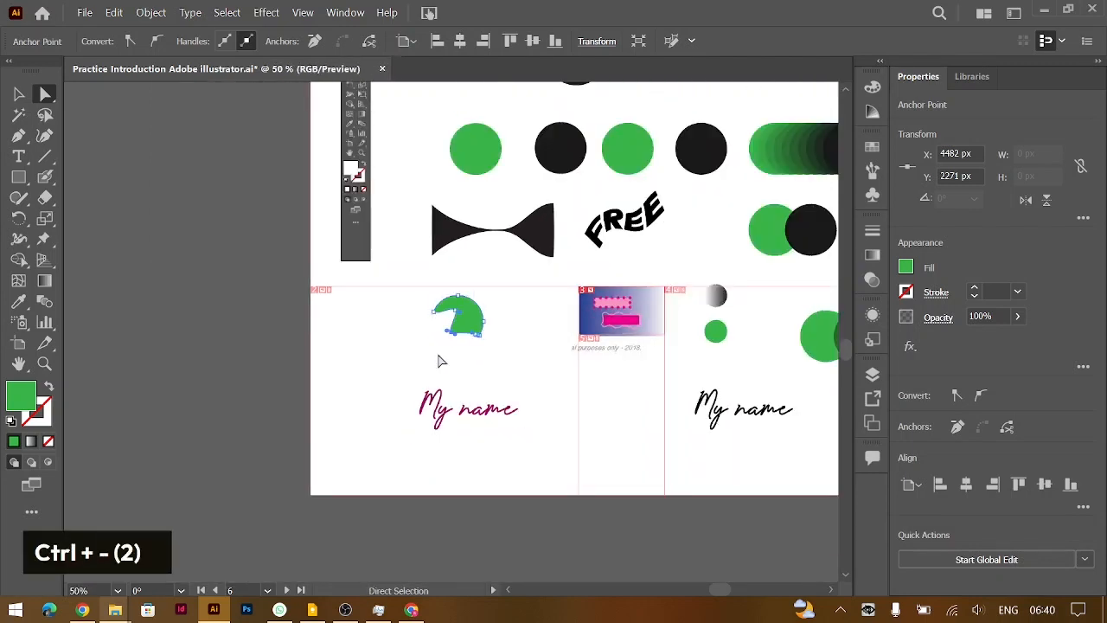
left_click(19, 95)
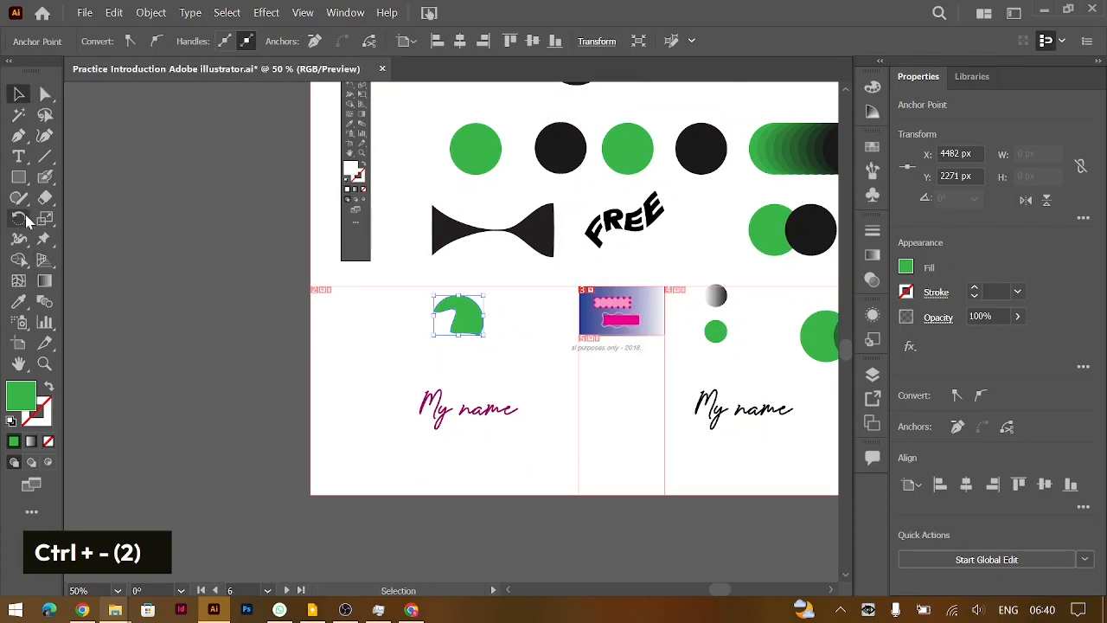
- Delete the black bow-tie-shaped line beside the FREE text
left_click(20, 220)
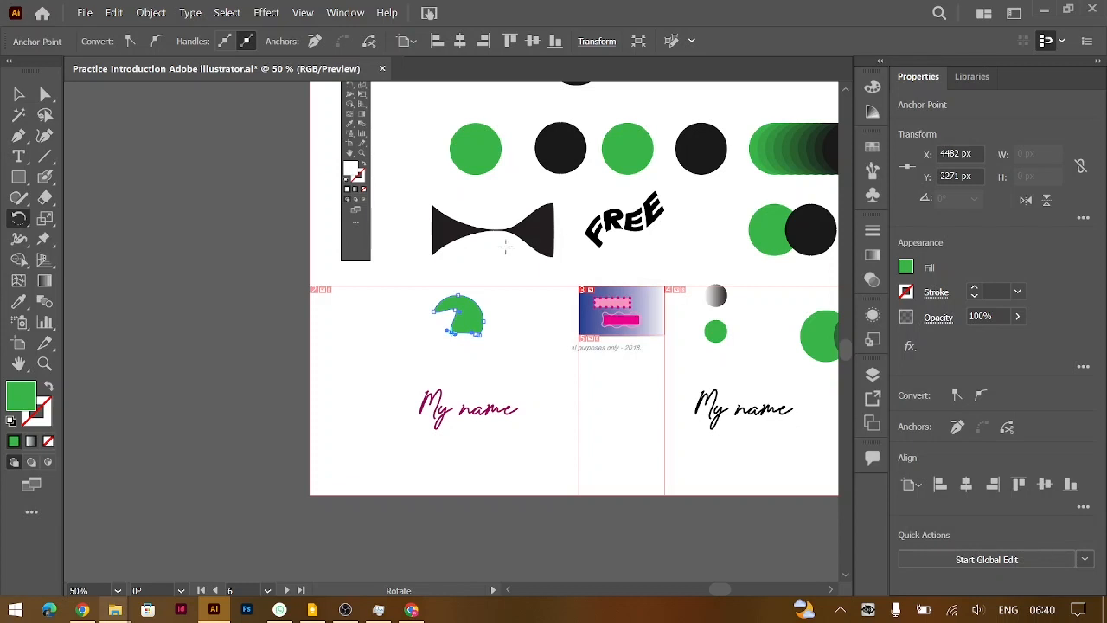
left_click(19, 96)
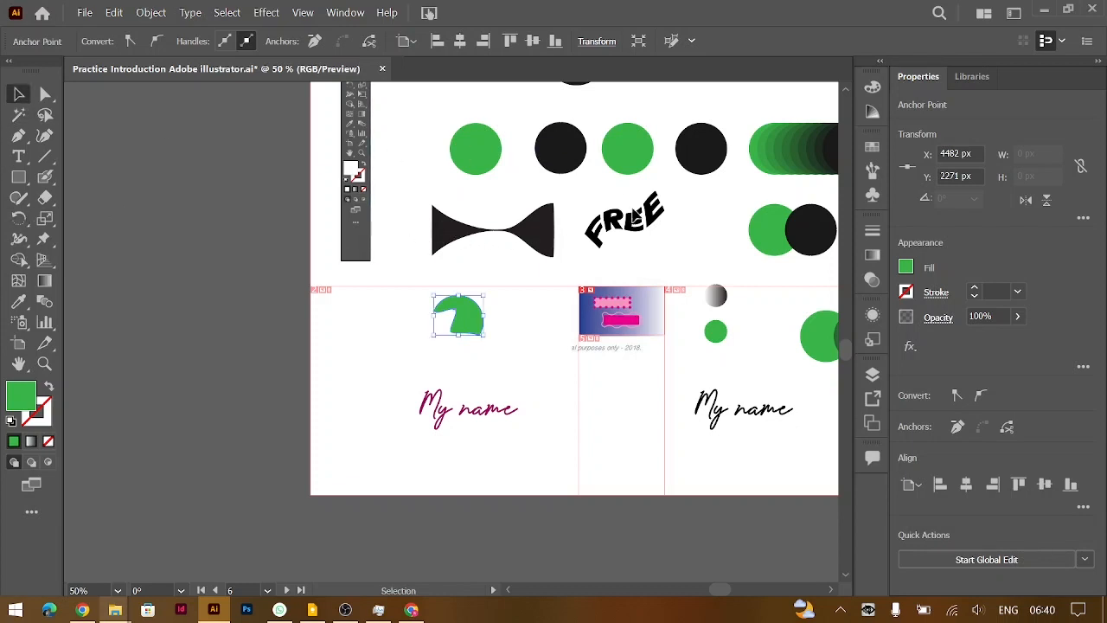
left_click(528, 239)
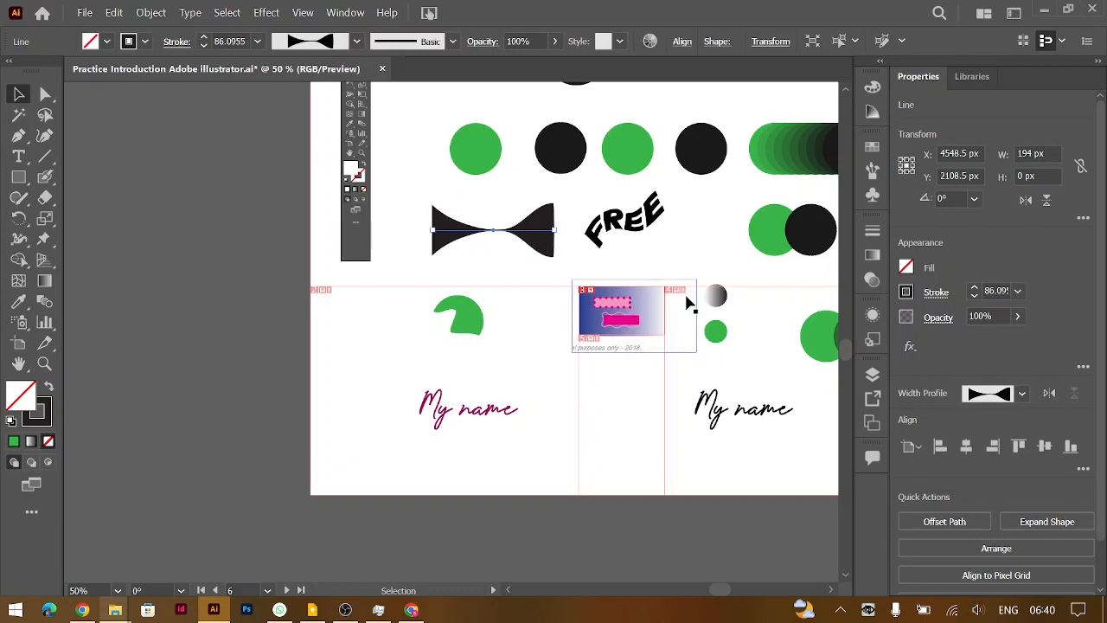
scroll(688, 302, "right", 3)
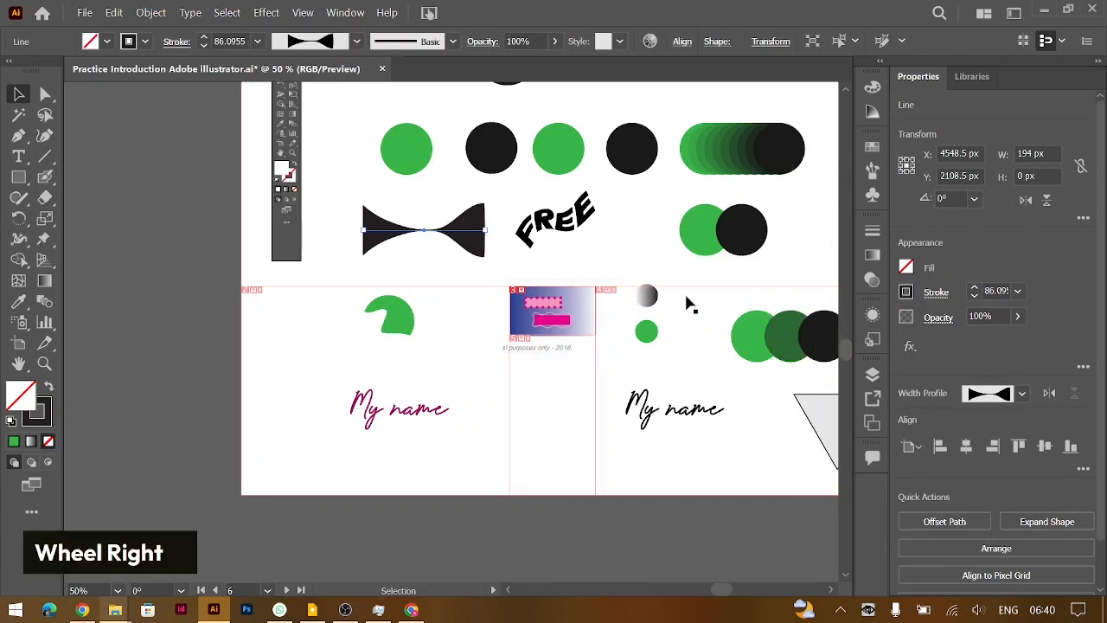
left_click(692, 239)
left_click(463, 243)
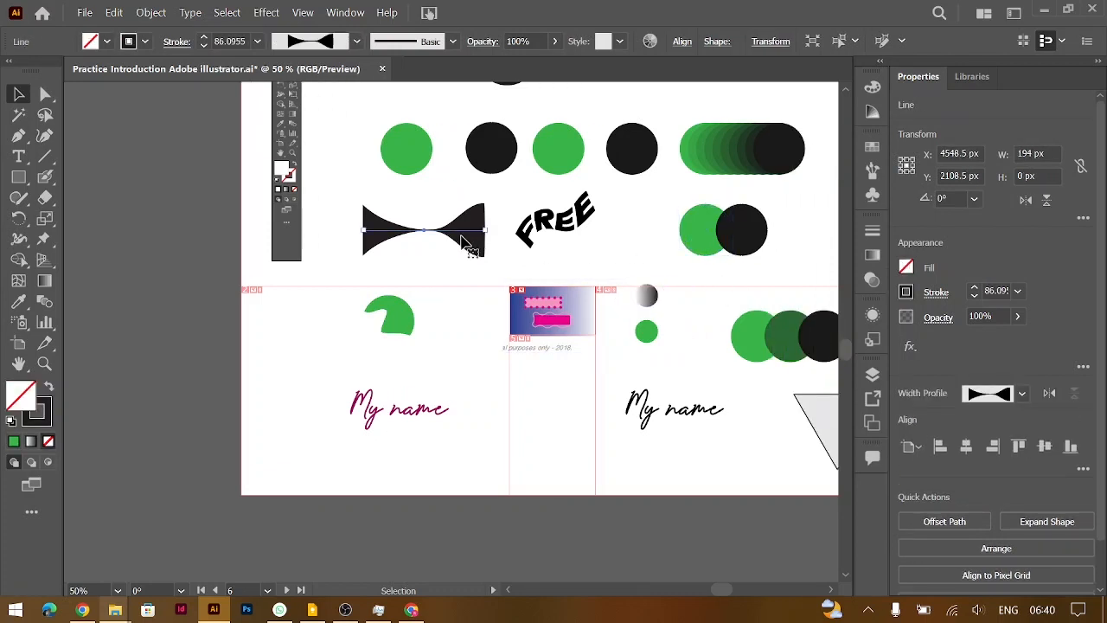
key("BackSpace")
- Draw a horizontal line about 196 px long beside the FREE text with the Line Segment tool
left_click(45, 155)
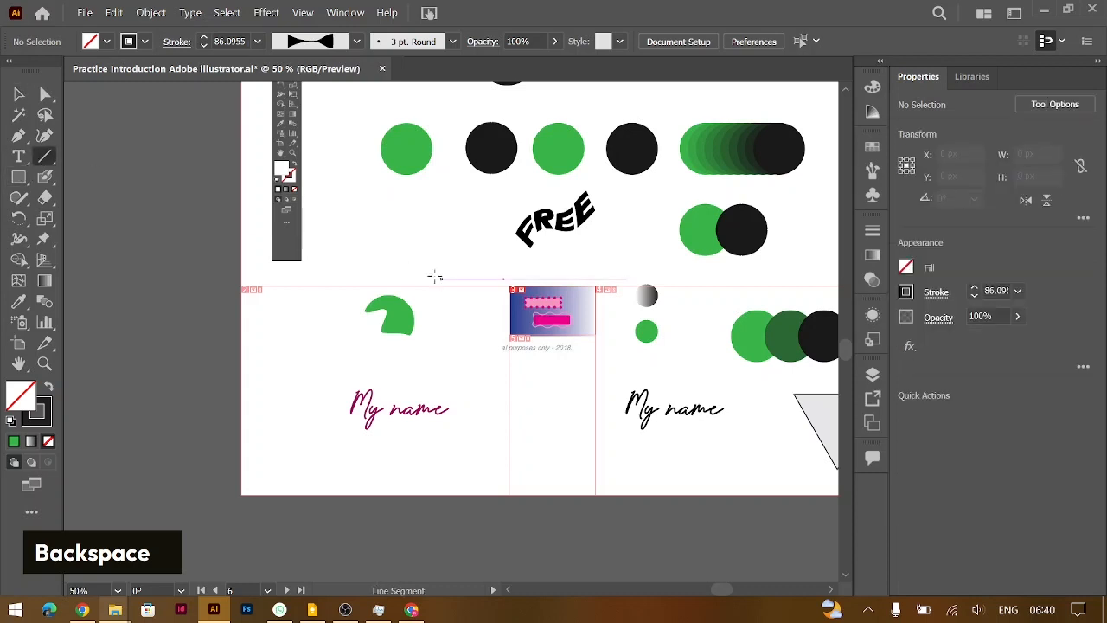
left_click_drag(358, 240, 485, 242)
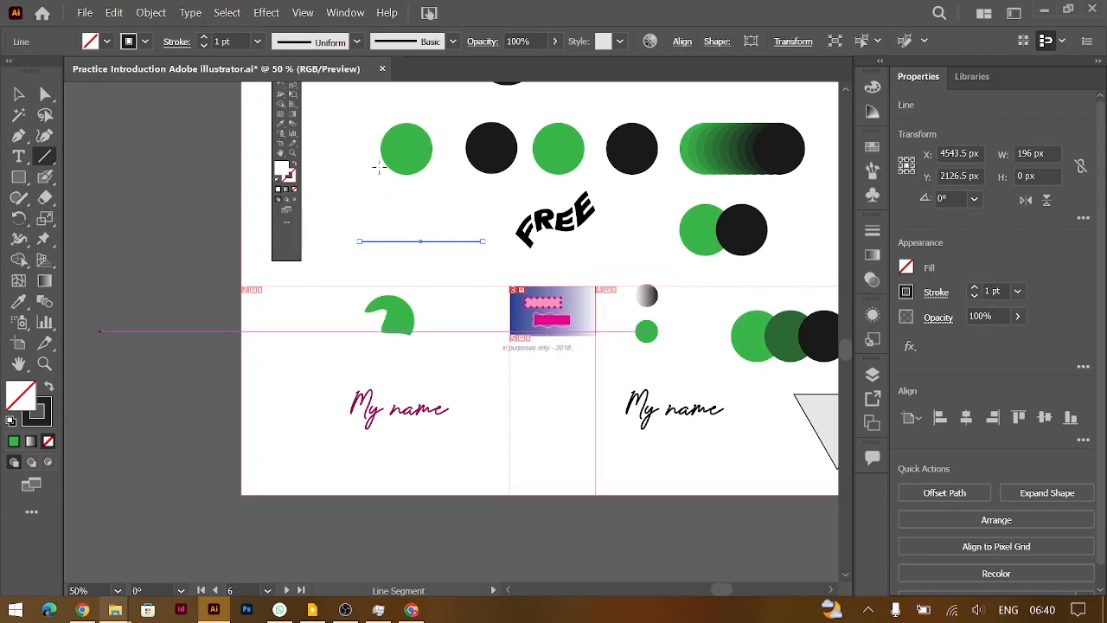
left_click(18, 93)
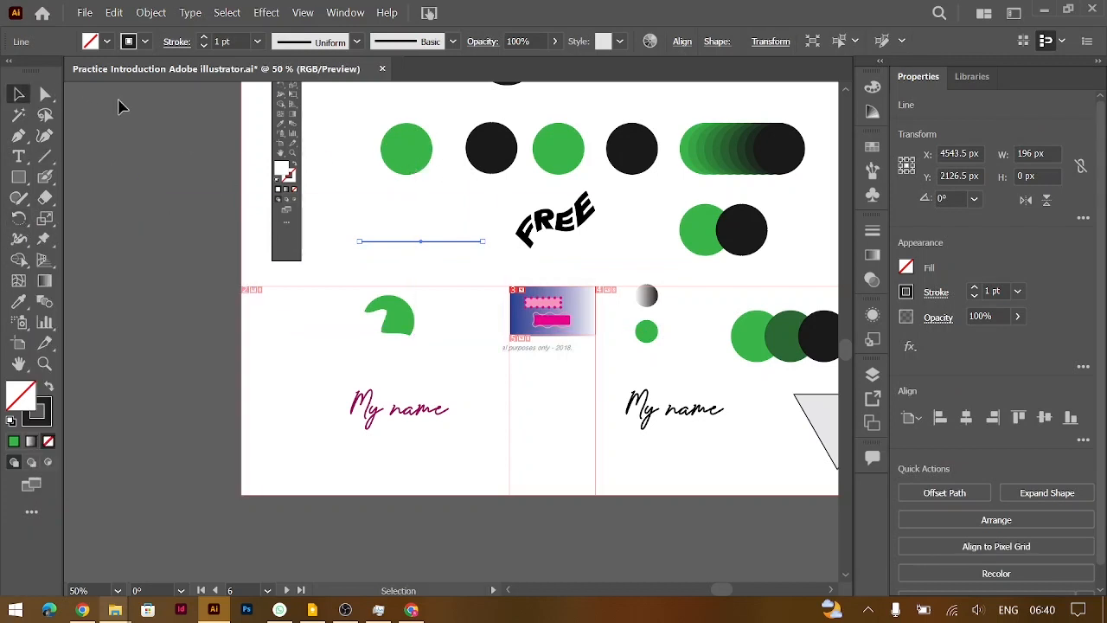
- Move the grey triangle slightly down below the three overlapping circles, to about X 5163 px, Y 2446 px
scroll(408, 151, "right", 2)
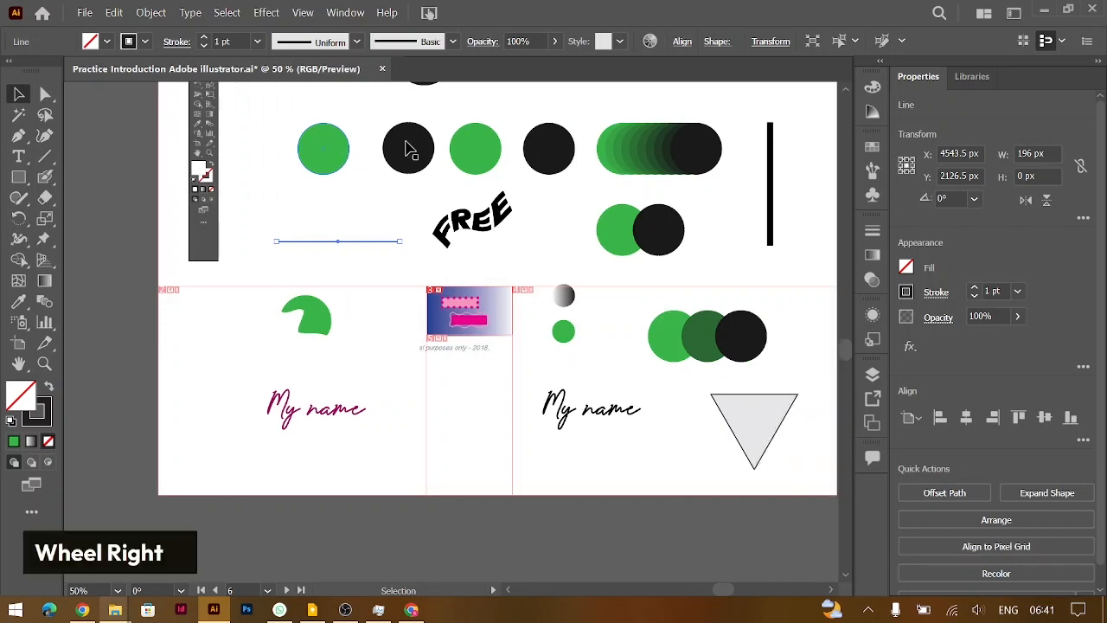
scroll(408, 148, "right", 1)
left_click_drag(717, 418, 690, 428)
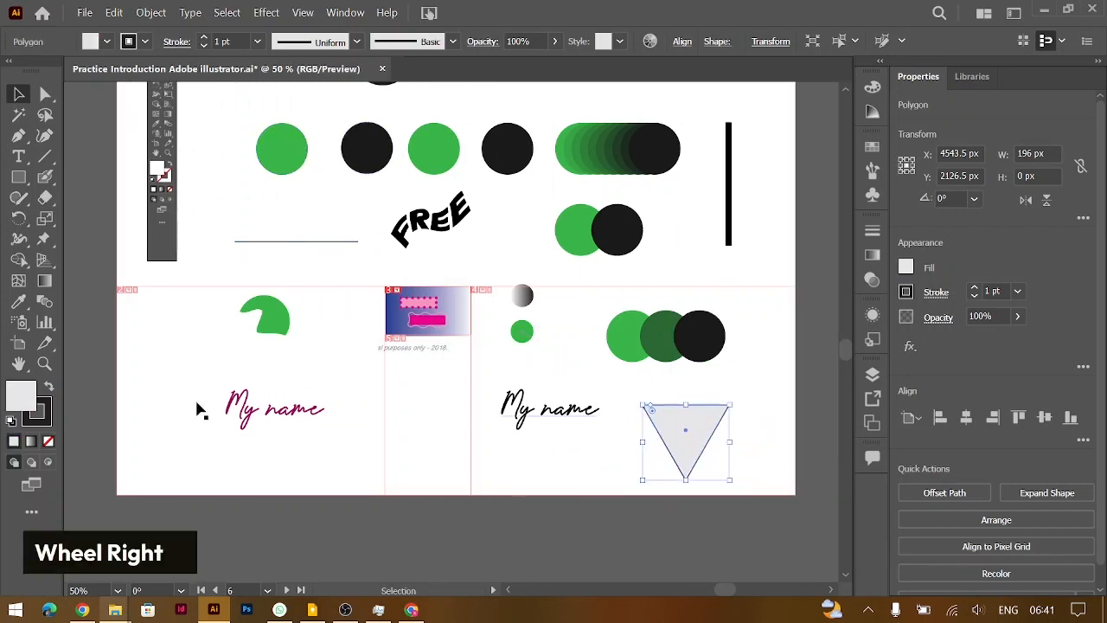
- Rotate the grey triangle counterclockwise by about 52° around a point near its upper-right corner, and undo the rotation
left_click(18, 218)
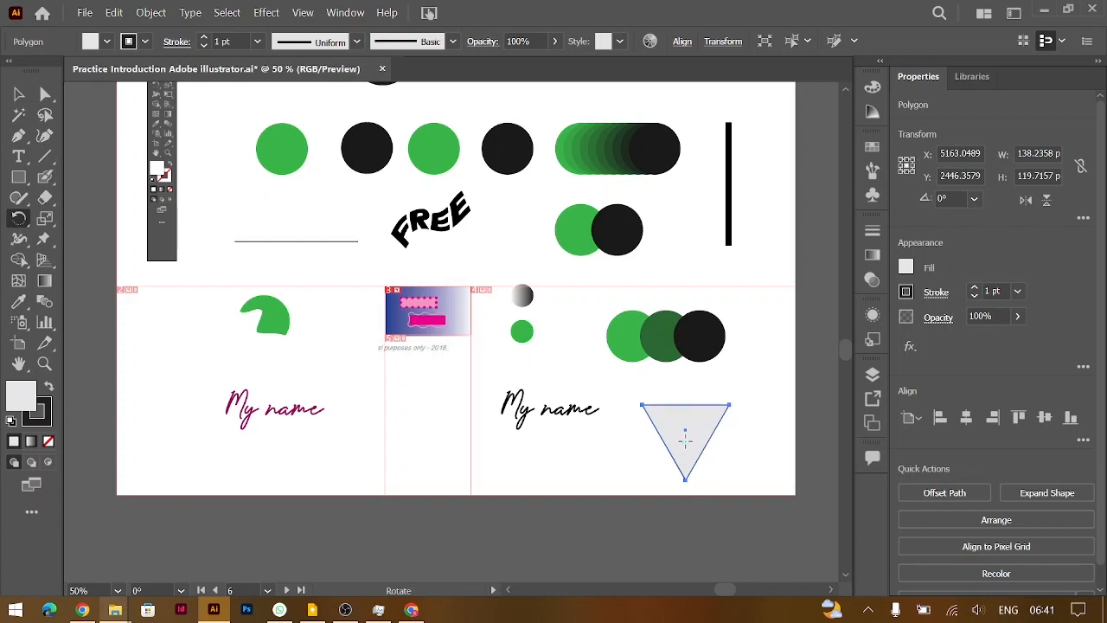
key("ctrl+equal")
key("ctrl+equal")
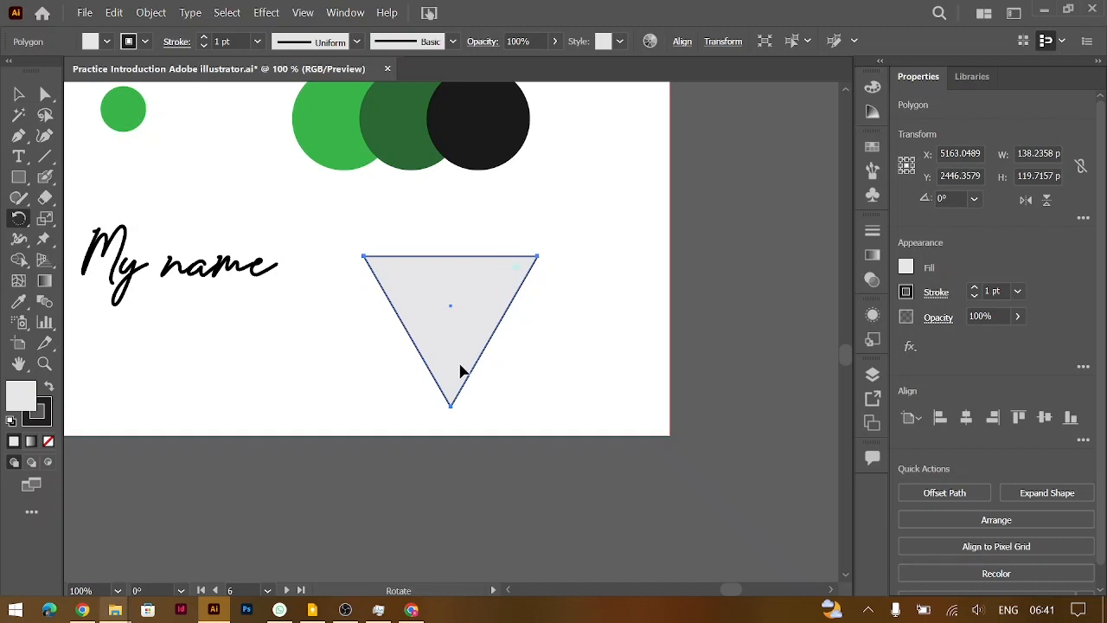
left_click_drag(453, 373, 542, 346)
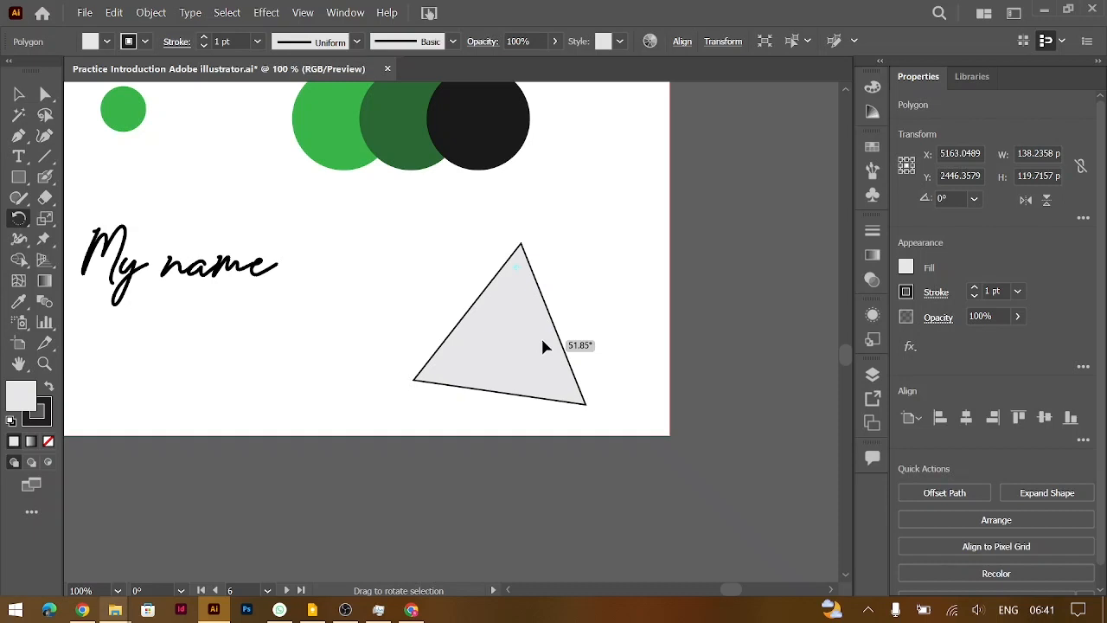
left_click_drag(543, 345, 545, 341)
key("ctrl+z")
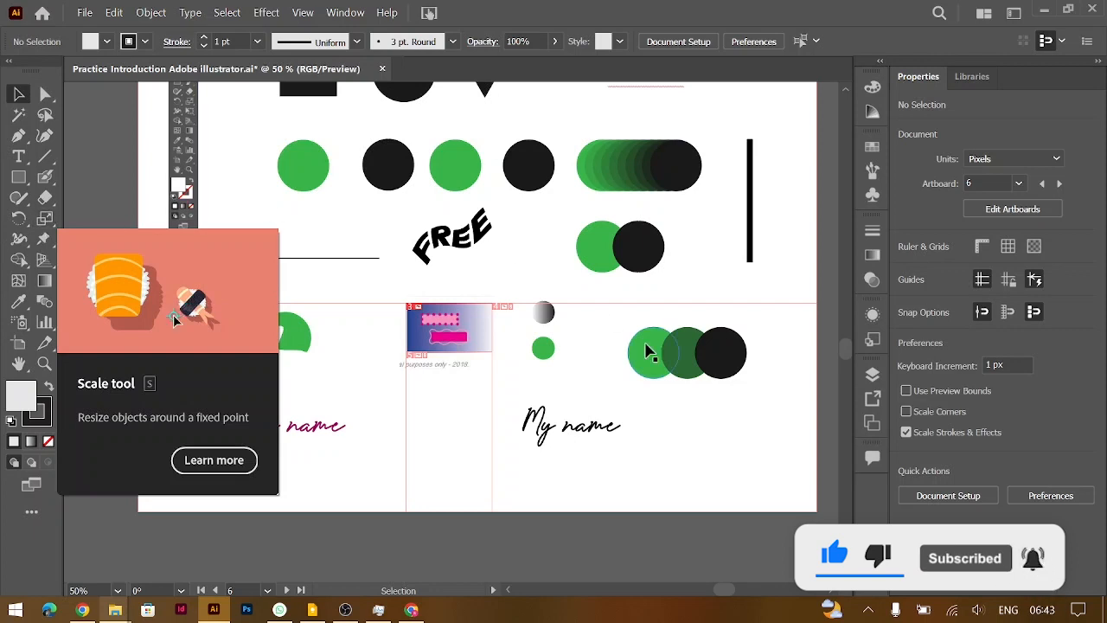
- Undo the deletion of the four-triangle pinwheel and move its top triangle up to about X 5154 px, Y 2409 px
key("ctrl+z")
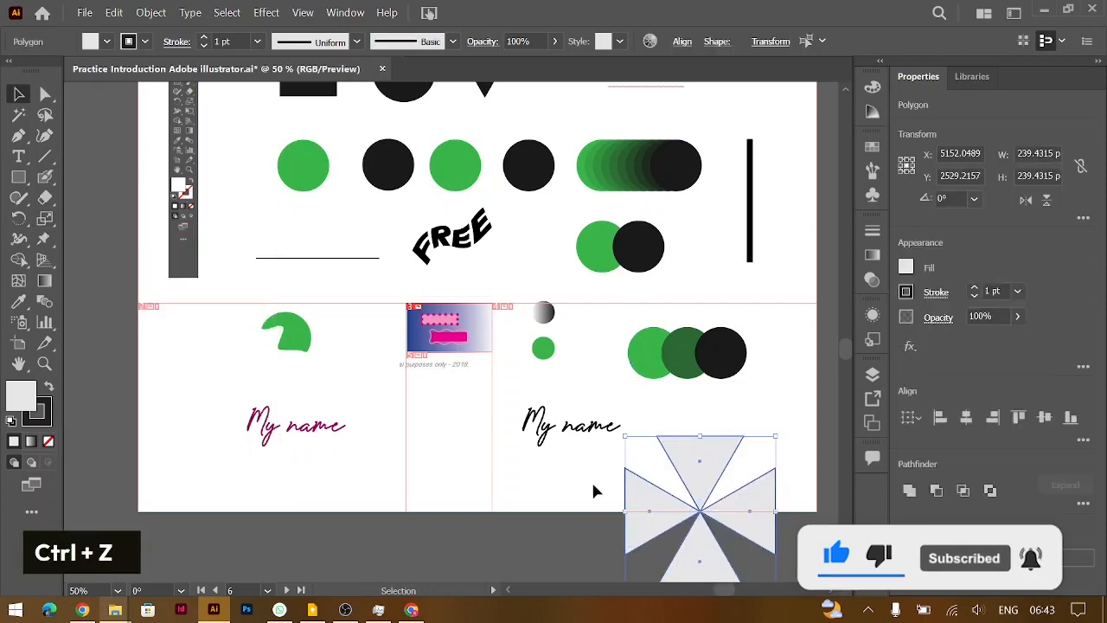
scroll(591, 492, "down", 1)
scroll(588, 497, "down", 1)
scroll(588, 493, "right", 2)
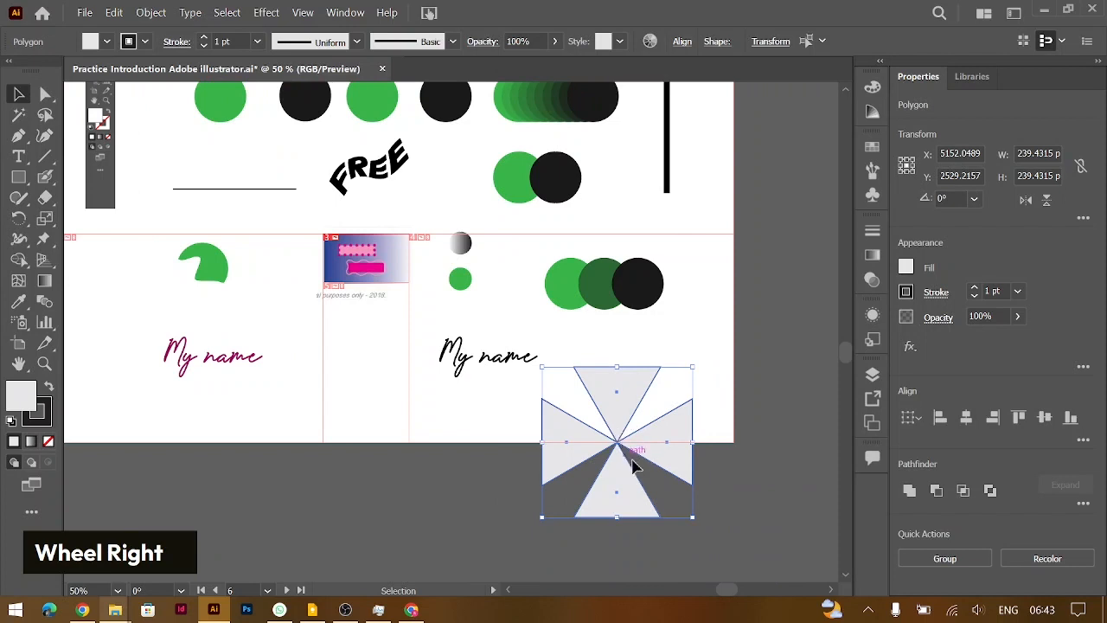
left_click(770, 540)
left_click(615, 394)
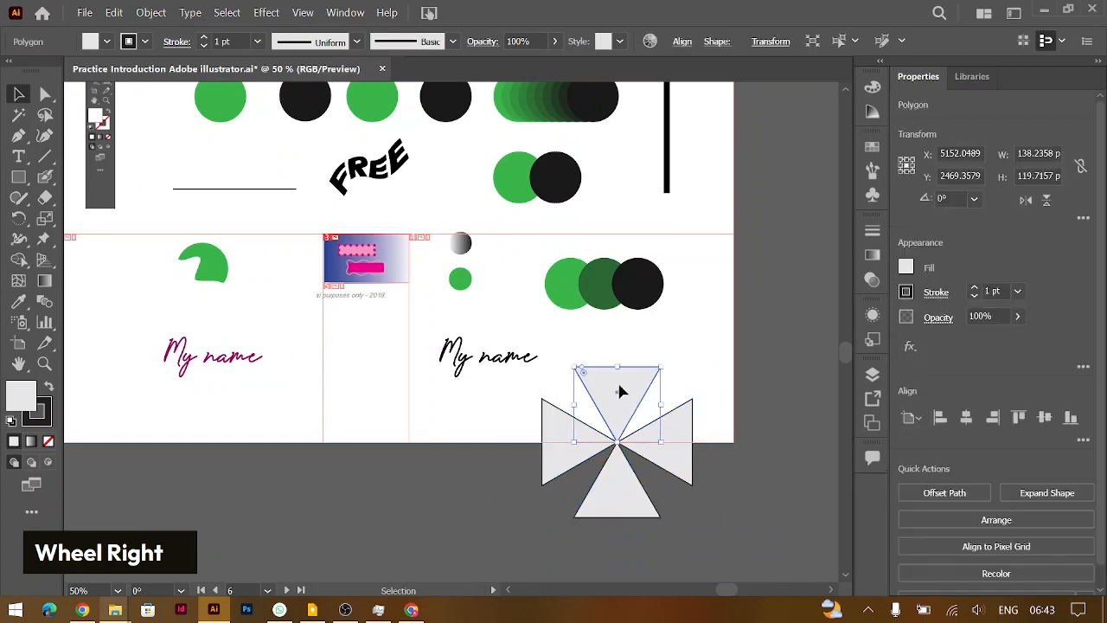
left_click_drag(617, 379, 622, 365)
- Stretch the separated top triangle with the Scale tool to about 421 px wide and 124 px high
key("r")
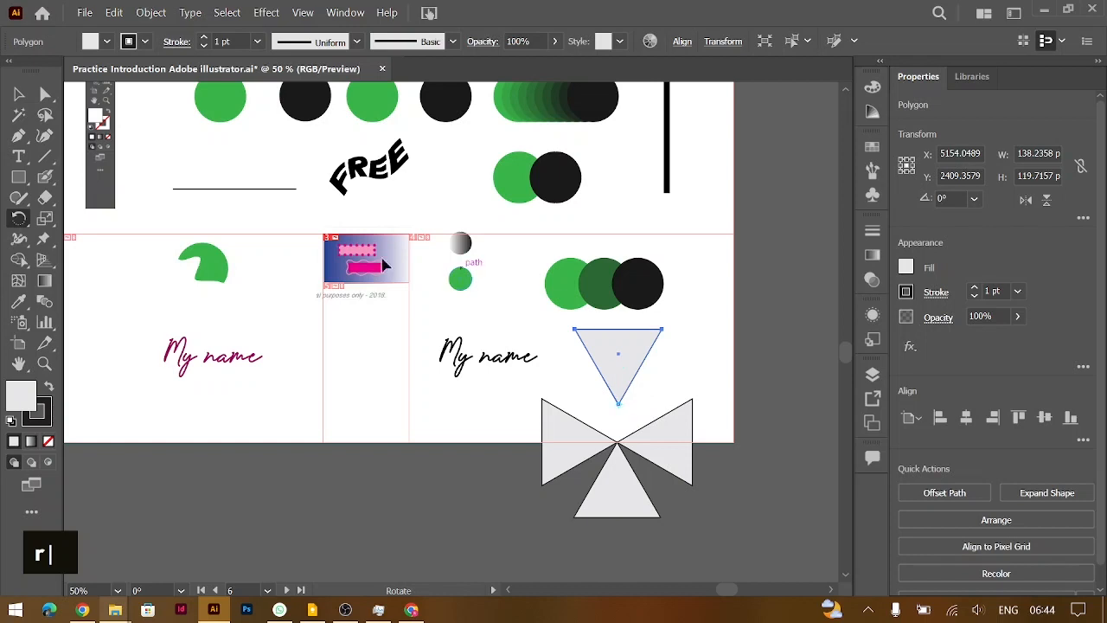
left_click(45, 218)
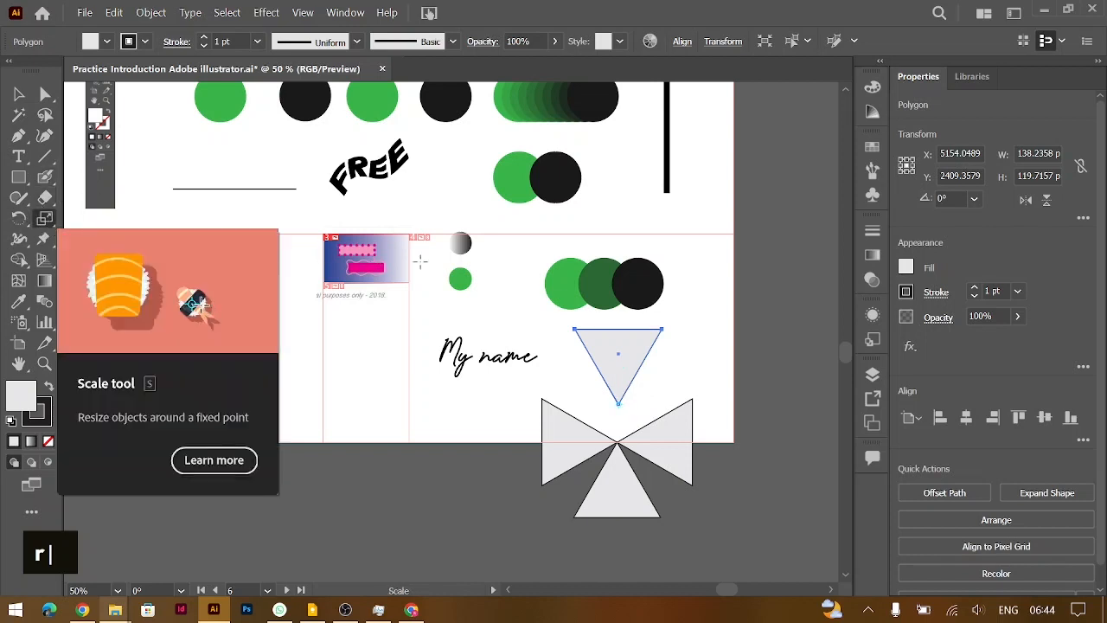
mouse_move(633, 368)
left_mouse_down()
mouse_move(692, 345)
mouse_move(682, 459)
mouse_move(547, 422)
mouse_move(644, 416)
mouse_move(637, 484)
mouse_move(619, 291)
mouse_move(618, 387)
mouse_move(631, 387)
mouse_move(626, 358)
left_mouse_up()
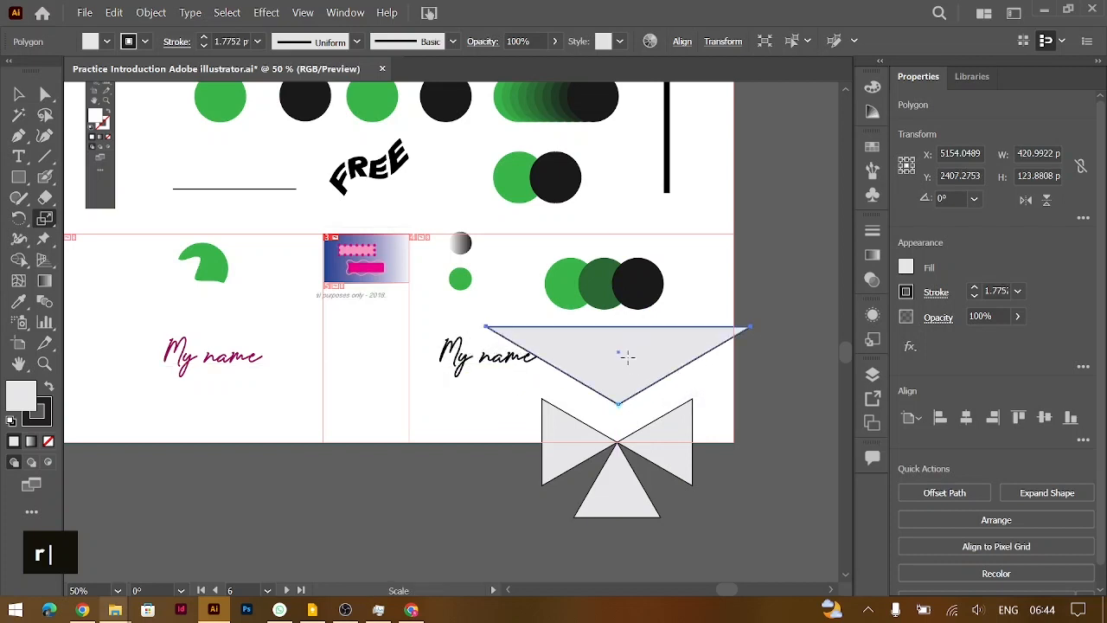
- Delete the stretched triangle together with the three remaining pinwheel triangles
left_click(18, 93)
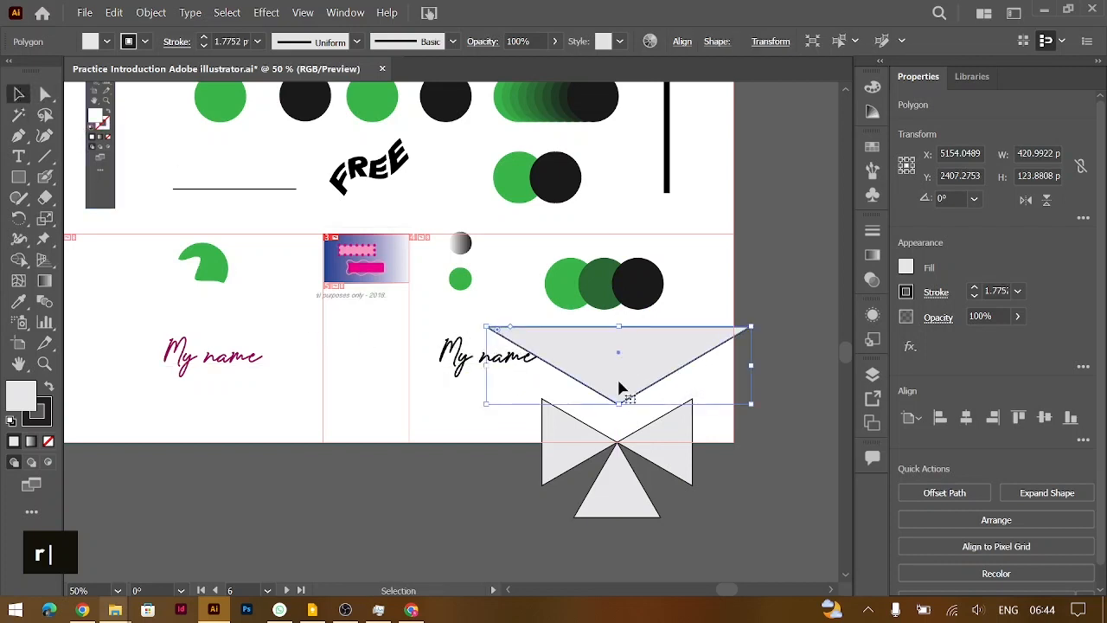
key("ctrl+a")
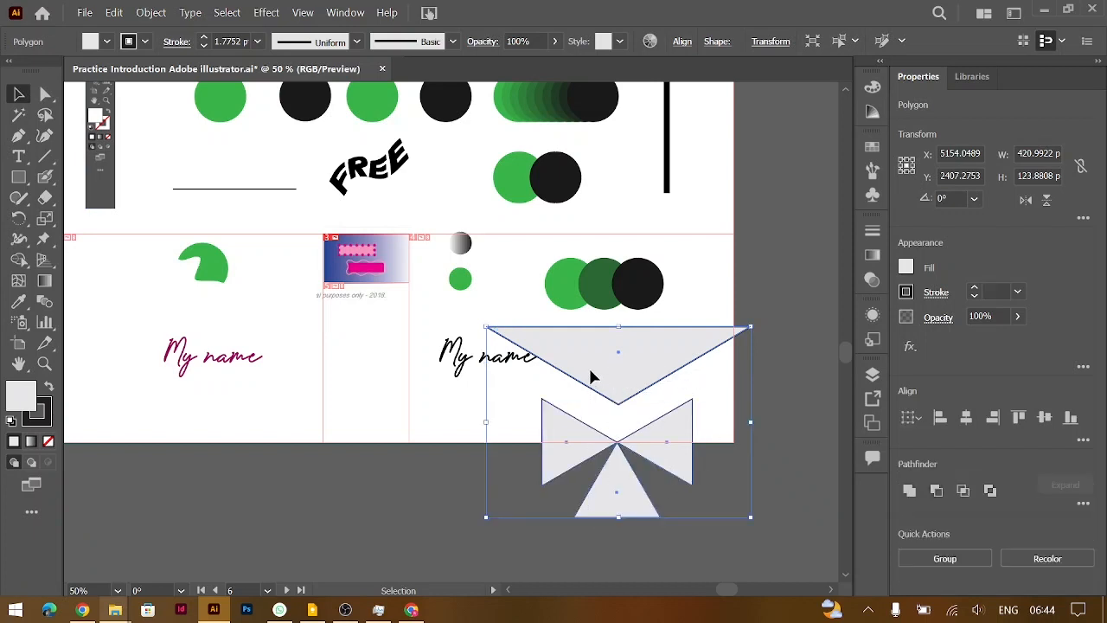
key("BackSpace")
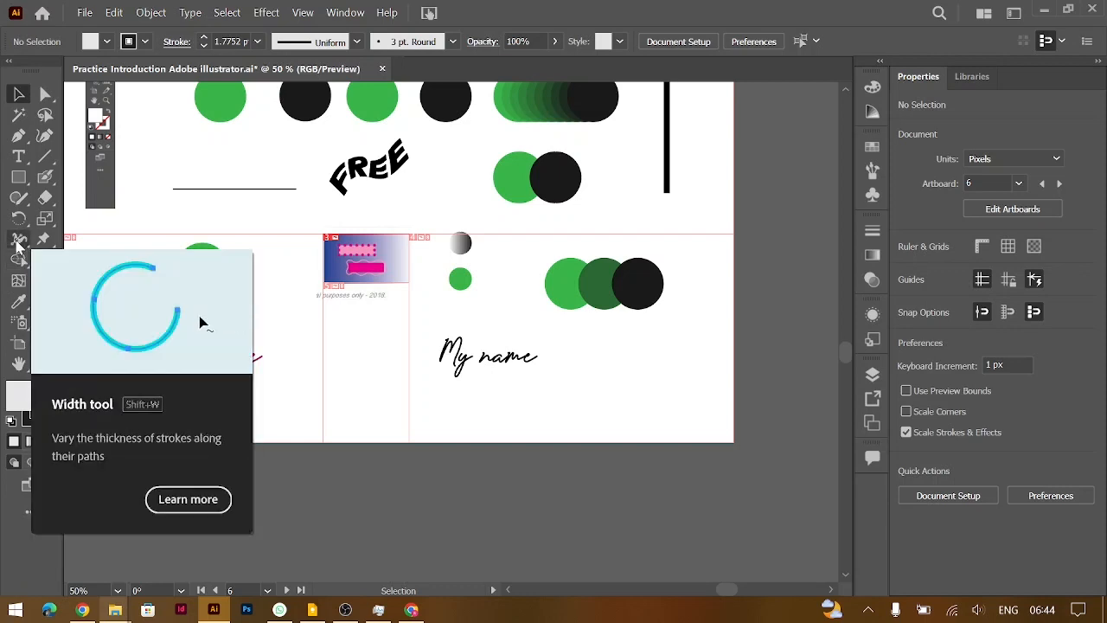
- Delete the horizontal line beside the FREE text
left_click(17, 246)
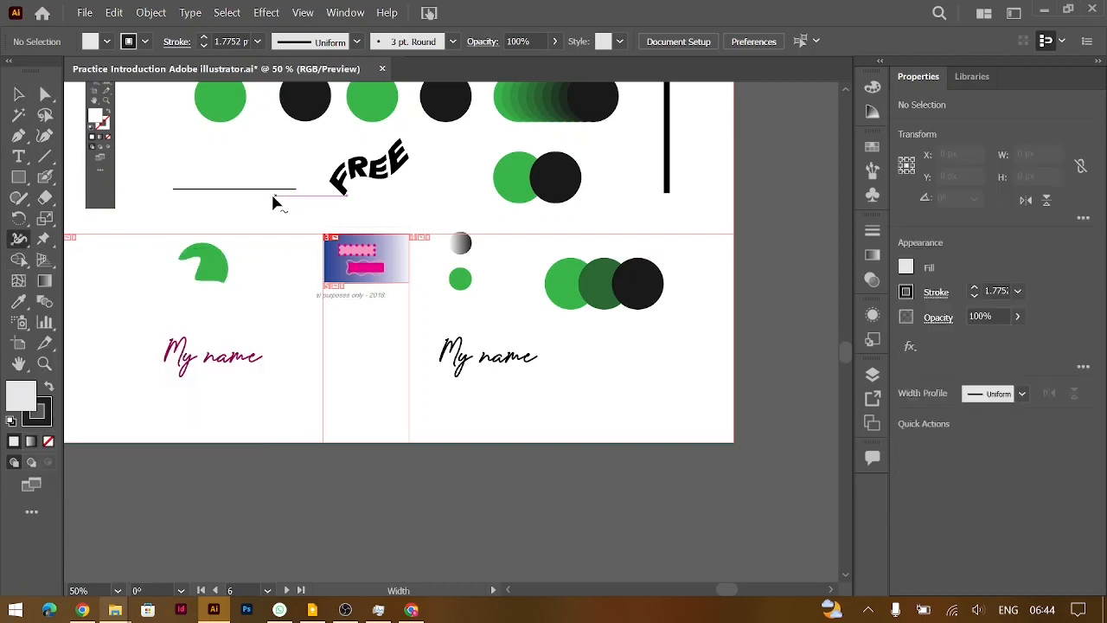
key("ctrl")
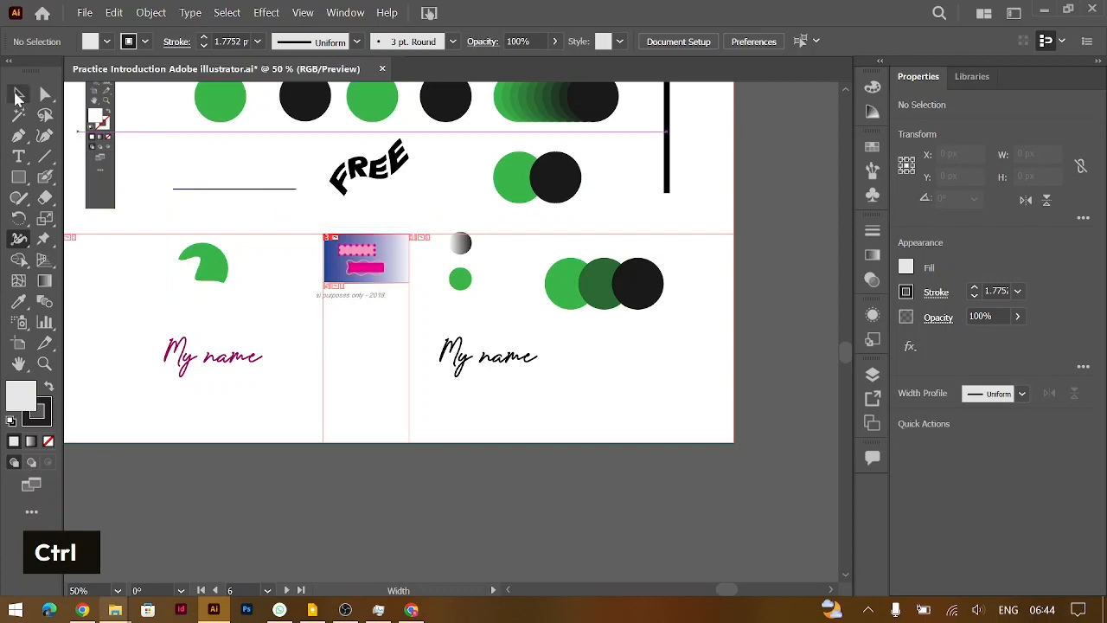
left_click(287, 190, "ctrl")
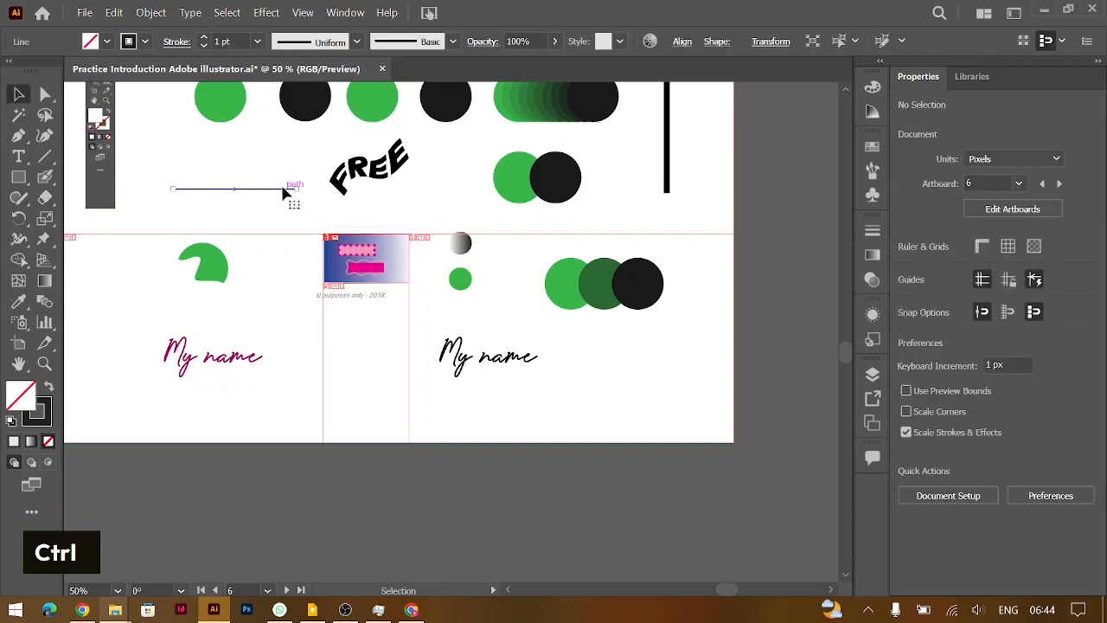
key("ctrl+equal")
key("ctrl+equal")
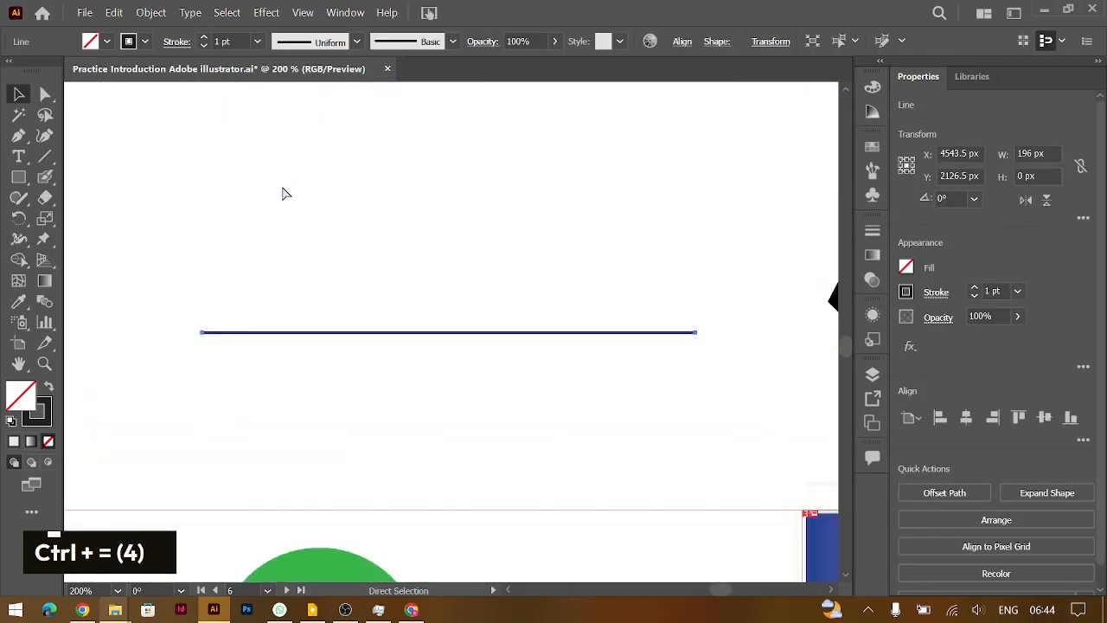
key("ctrl+minus")
left_click(19, 239)
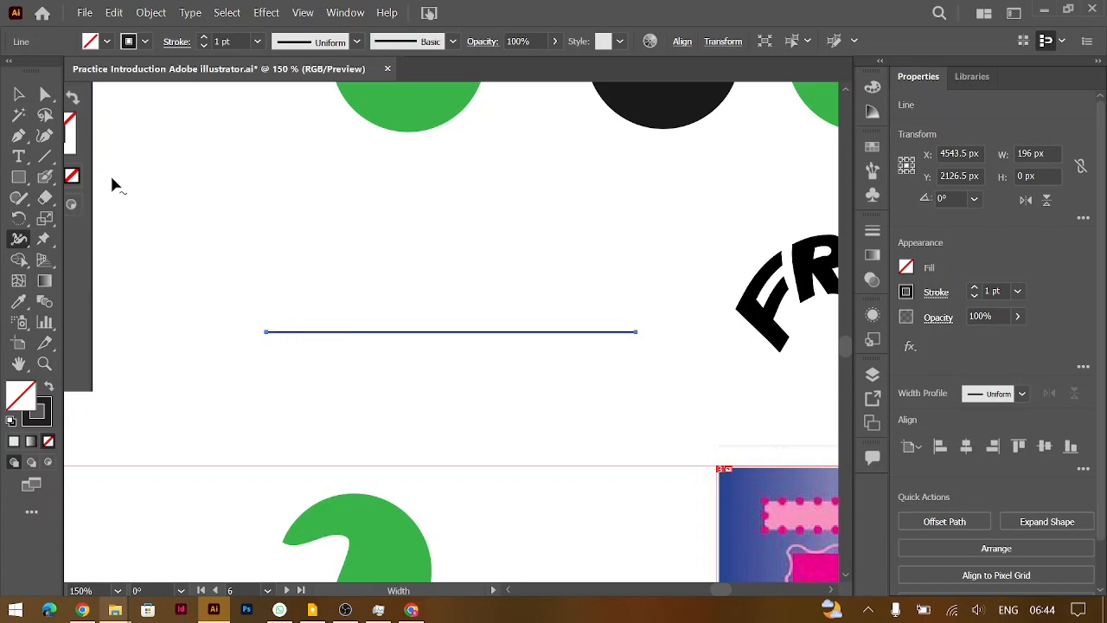
left_click(18, 94)
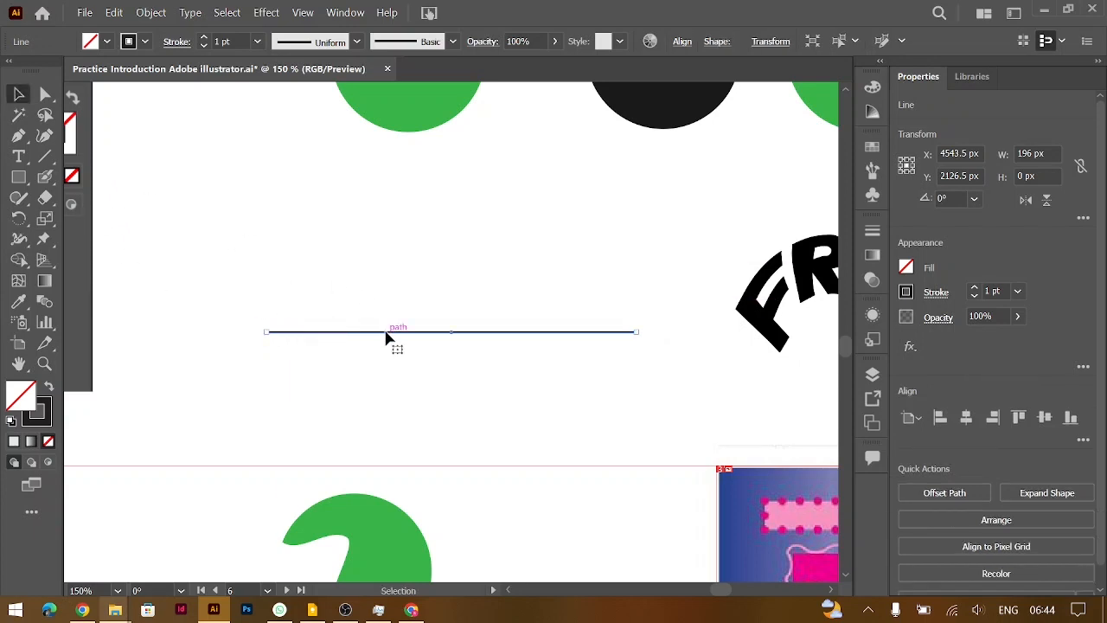
key("BackSpace")
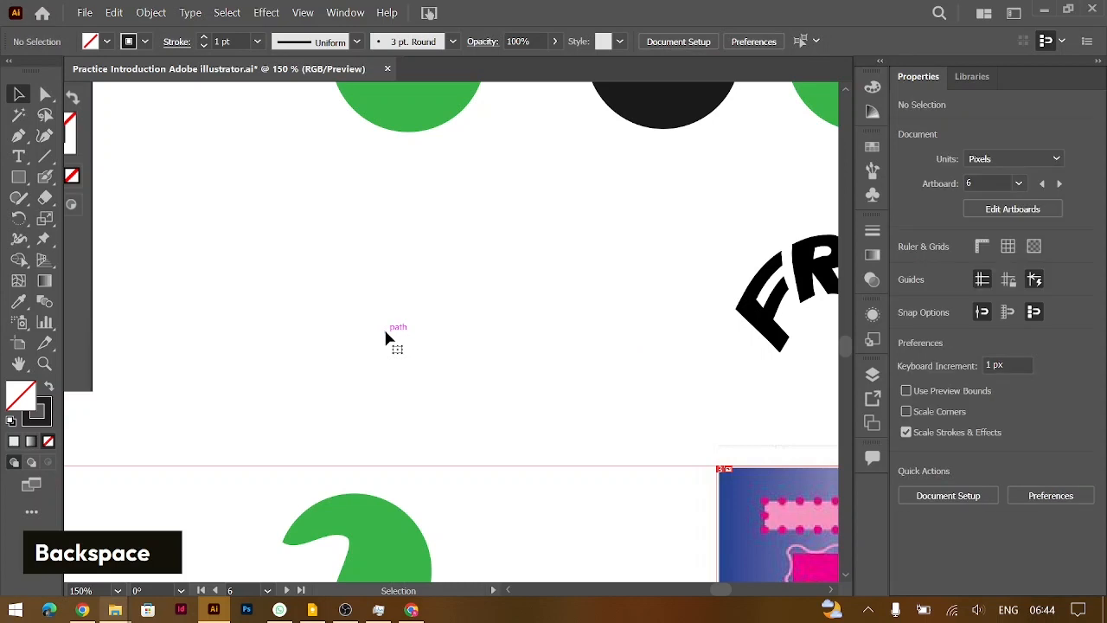
- Draw an open arc about 140 px wide and 24 px high beside the FREE text with the Curvature tool
left_click(45, 135)
left_click(286, 312)
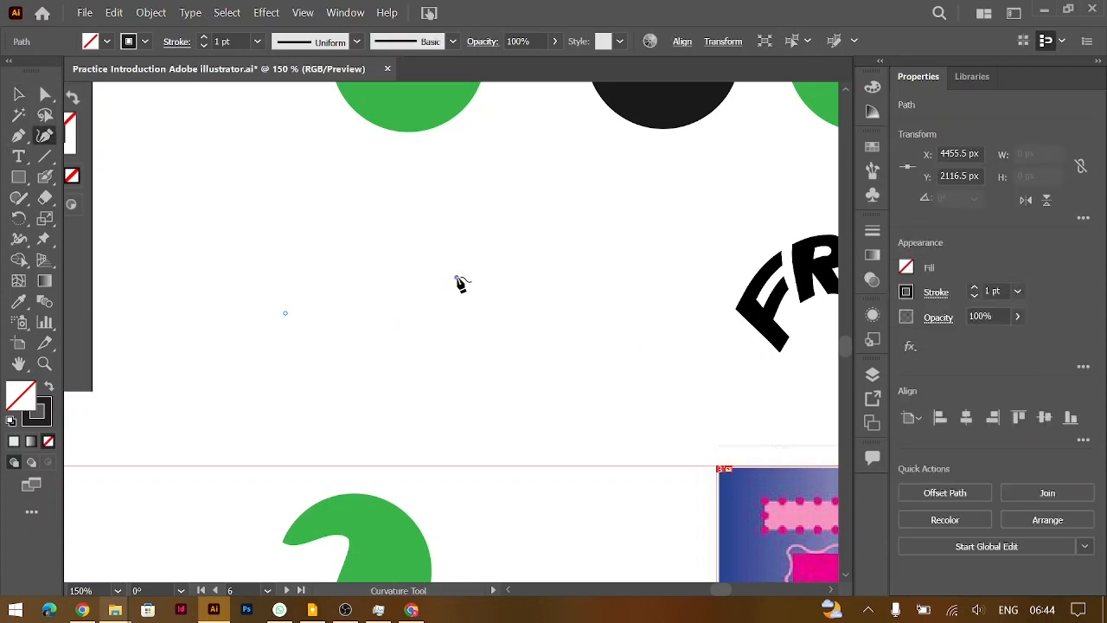
left_click(457, 278)
left_click(551, 319)
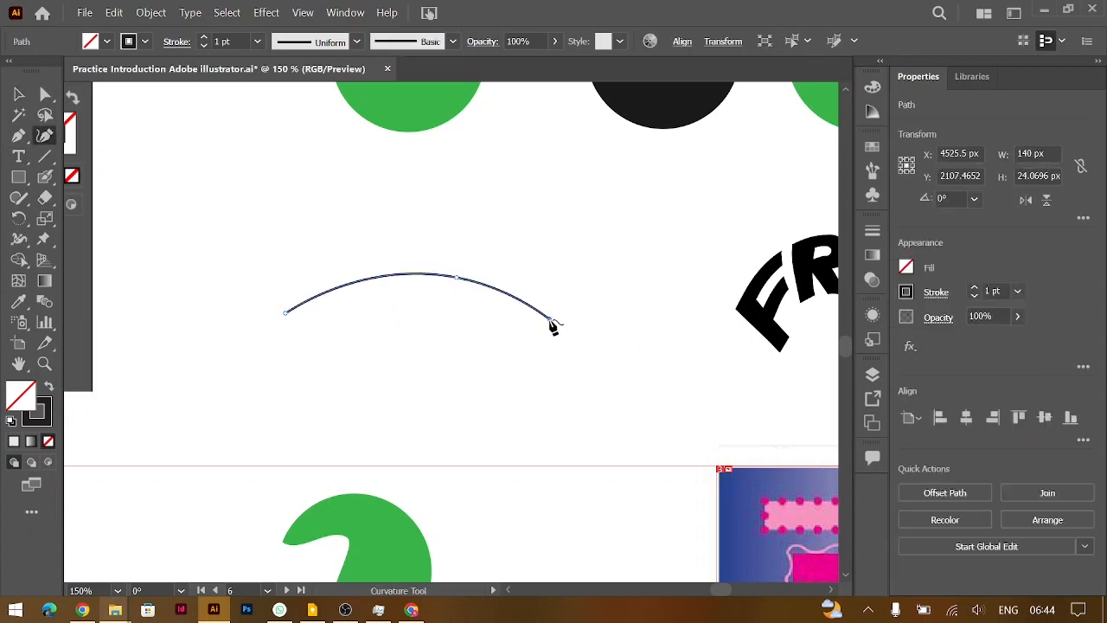
key("Escape")
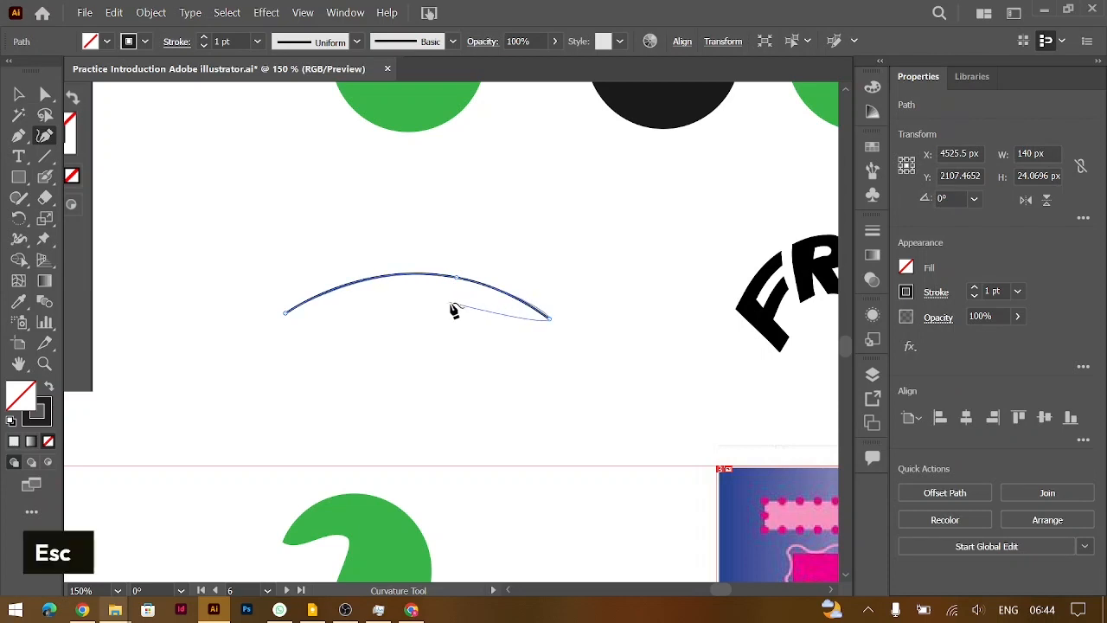
- Taper the stroke to 0 px at the arc's left end with the Width tool
left_click(19, 238)
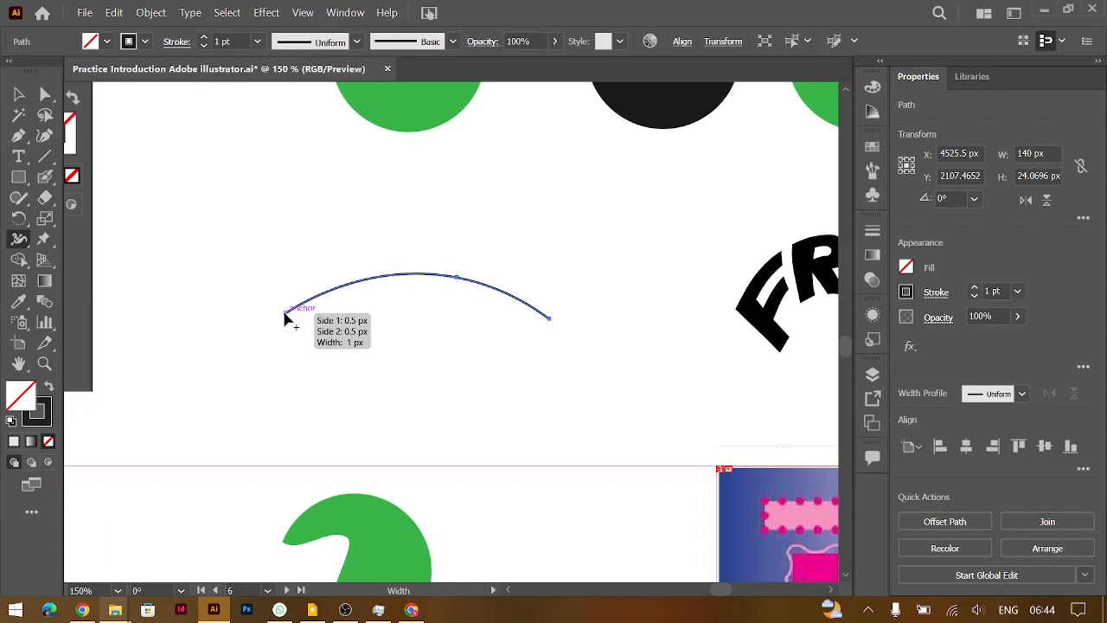
left_click_drag(283, 310, 290, 325)
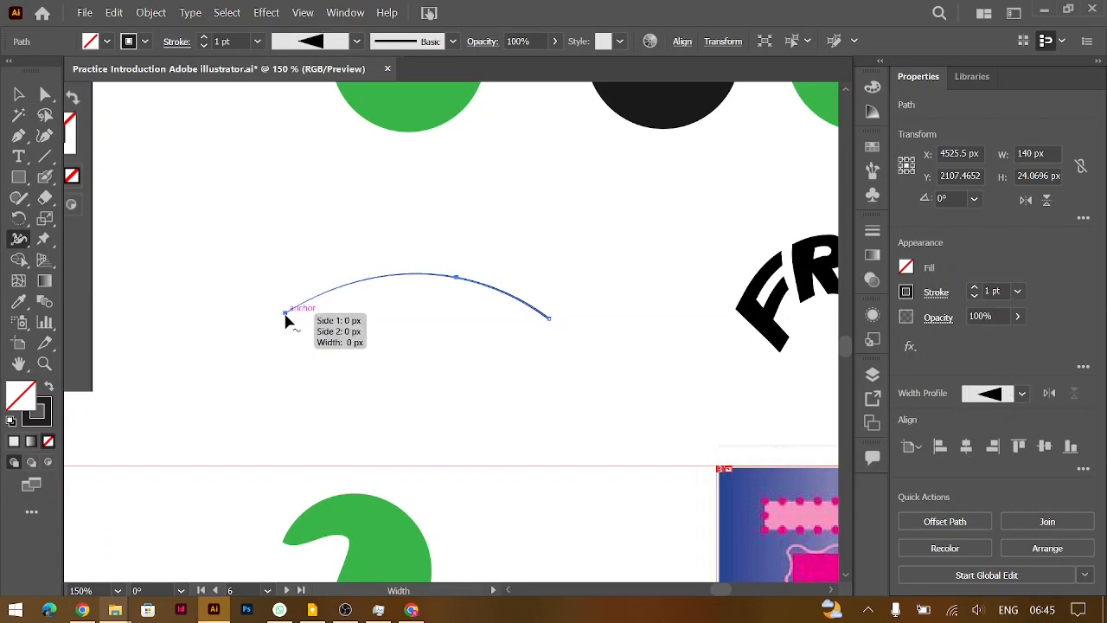
- Undo the left-end taper and widen the stroke at the arc's left end to about 5.6 px with the Width tool
key("ctrl+z")
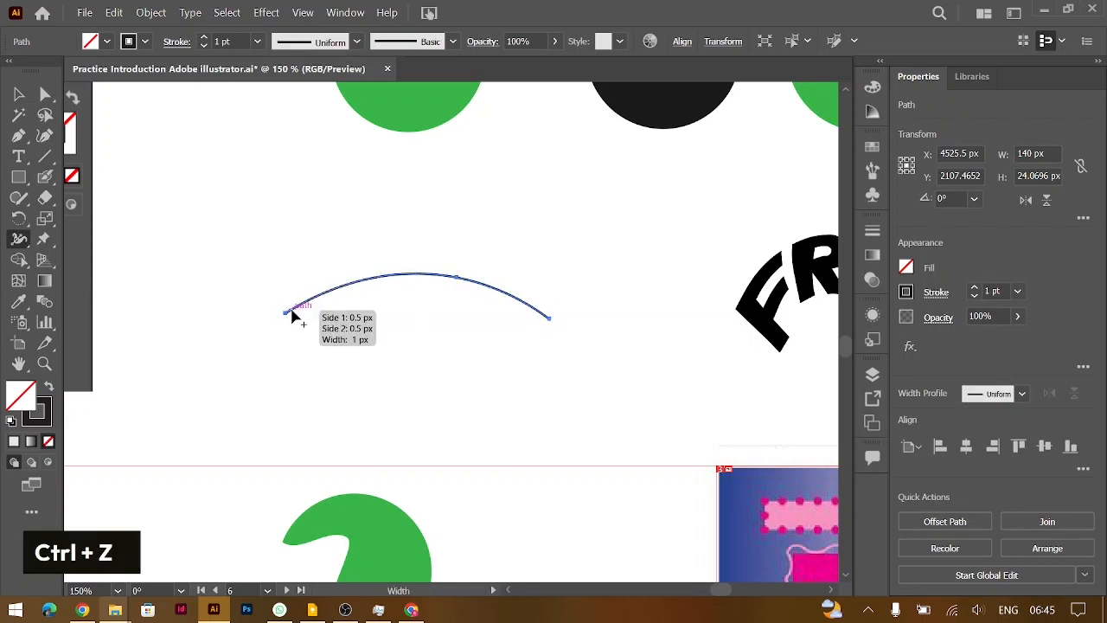
left_click_drag(286, 315, 289, 315)
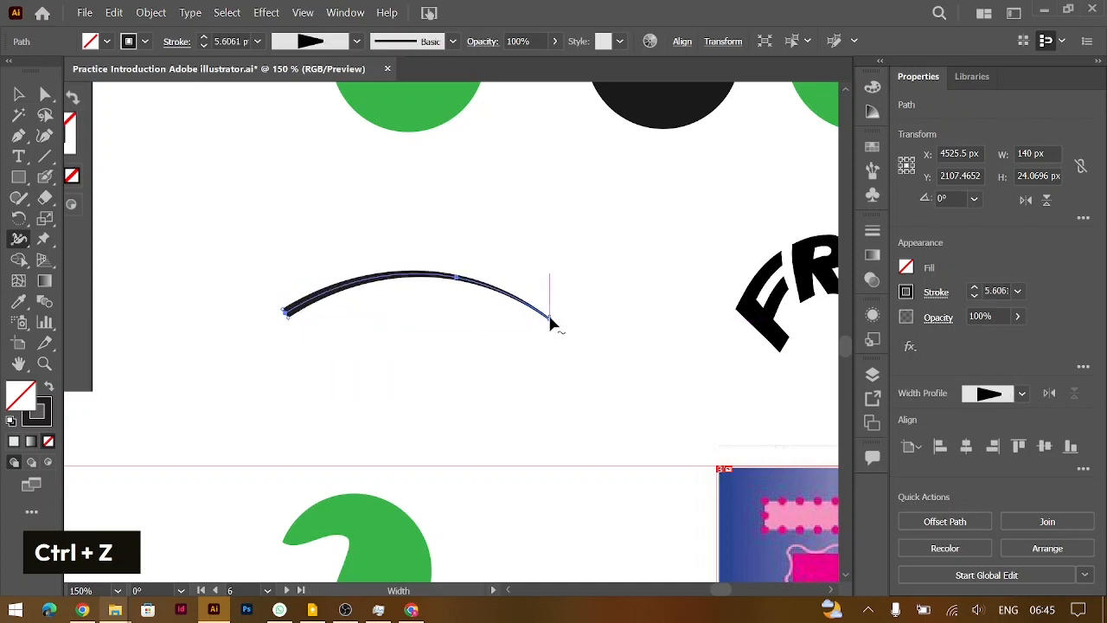
- Taper the arc's stroke to a fine point at its right end with the Width tool and deselect the arc
mouse_move(550, 324)
left_click_drag(549, 324, 548, 324)
key("ctrl+equal")
key("ctrl+equal")
scroll(548, 321, "right", 2)
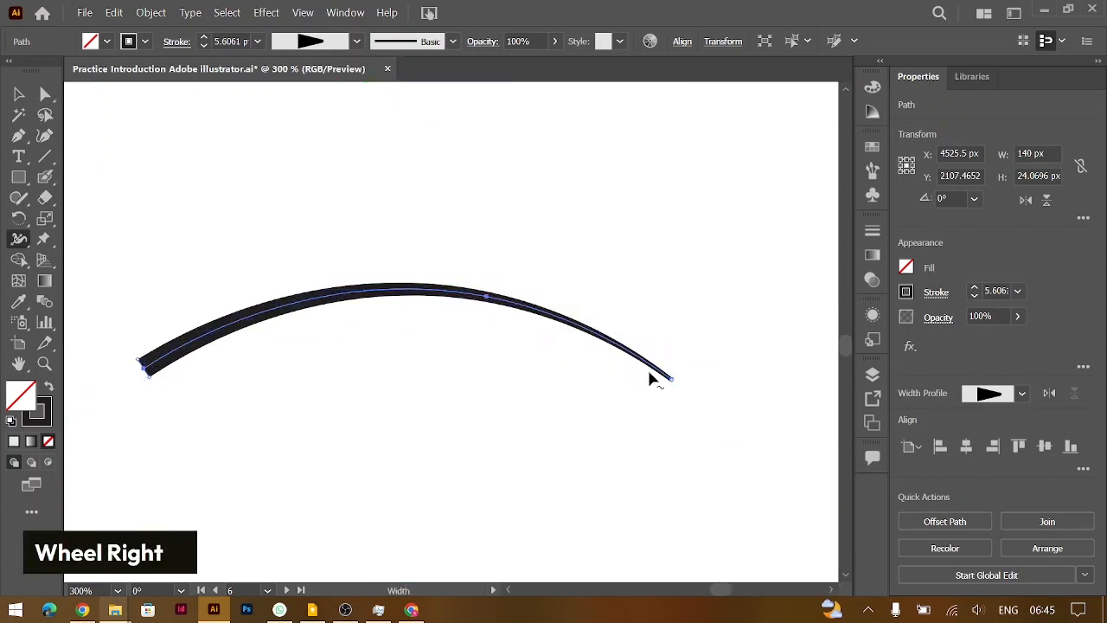
mouse_move(672, 382)
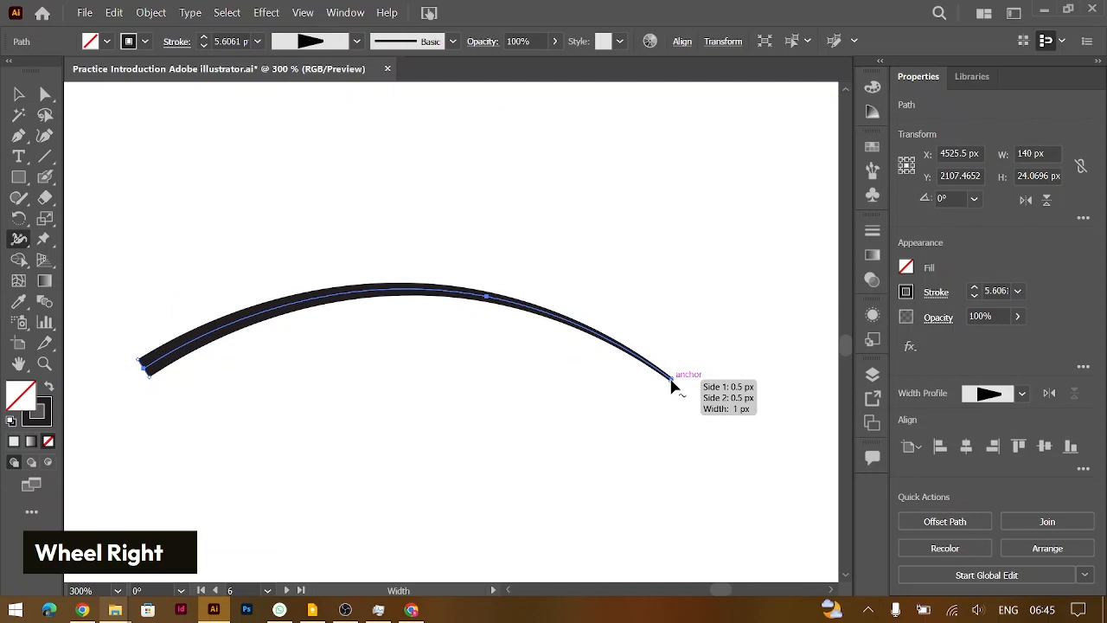
mouse_move(670, 378)
left_mouse_down()
mouse_move(665, 388)
mouse_move(671, 382)
left_mouse_up()
left_click_drag(486, 297, 492, 301)
key("ctrl+minus")
key("ctrl+minus")
key("ctrl+minus")
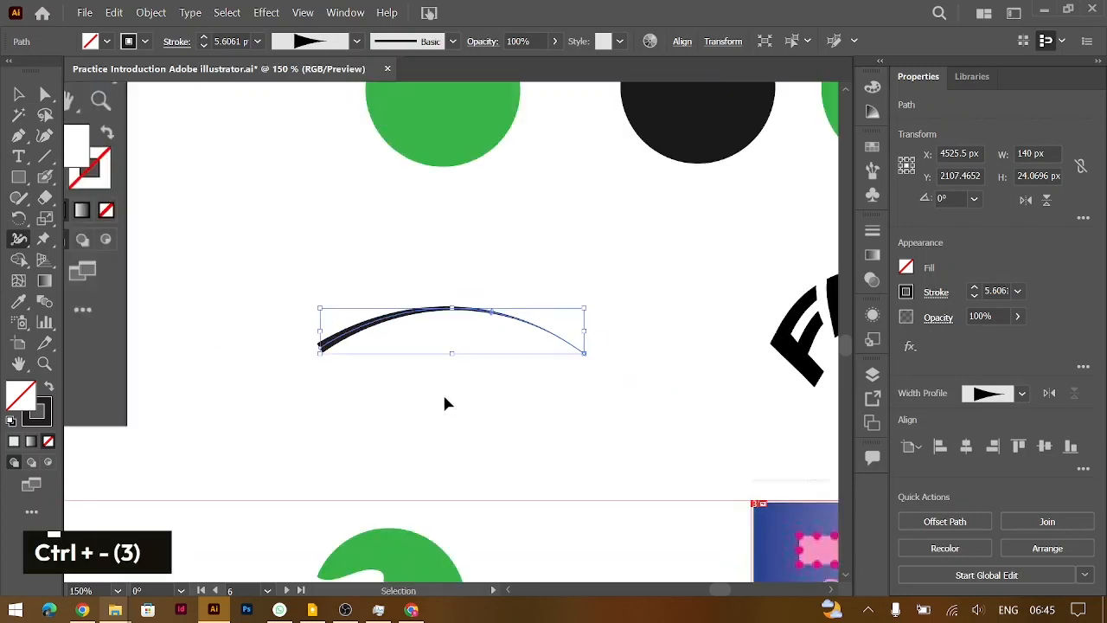
key("v")
left_click(612, 403)
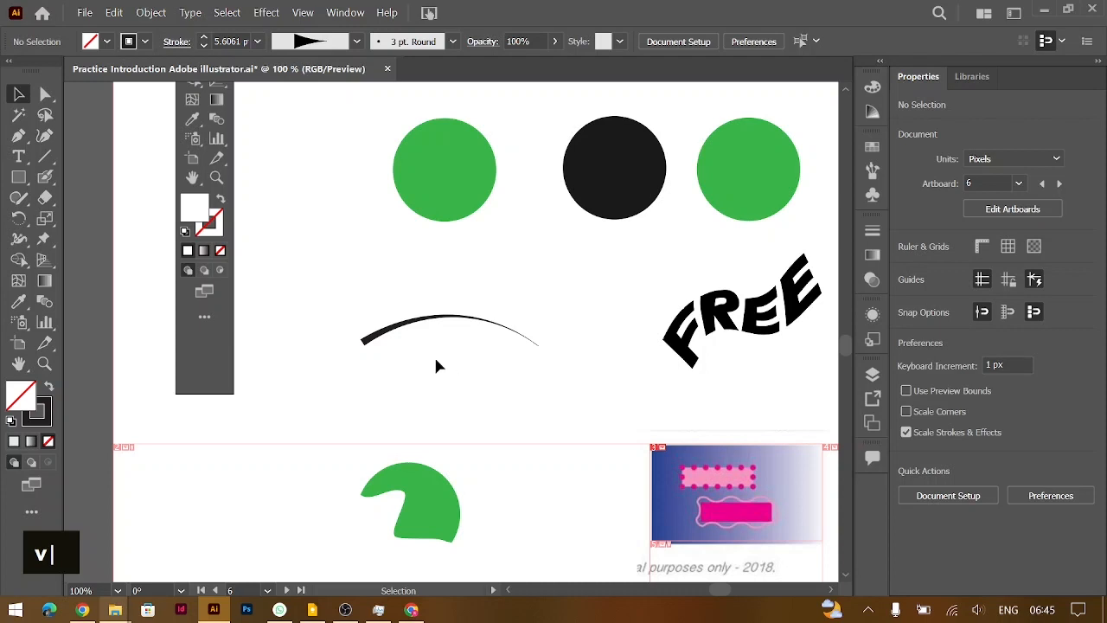
left_click_drag(413, 326, 418, 327)
key("alt")
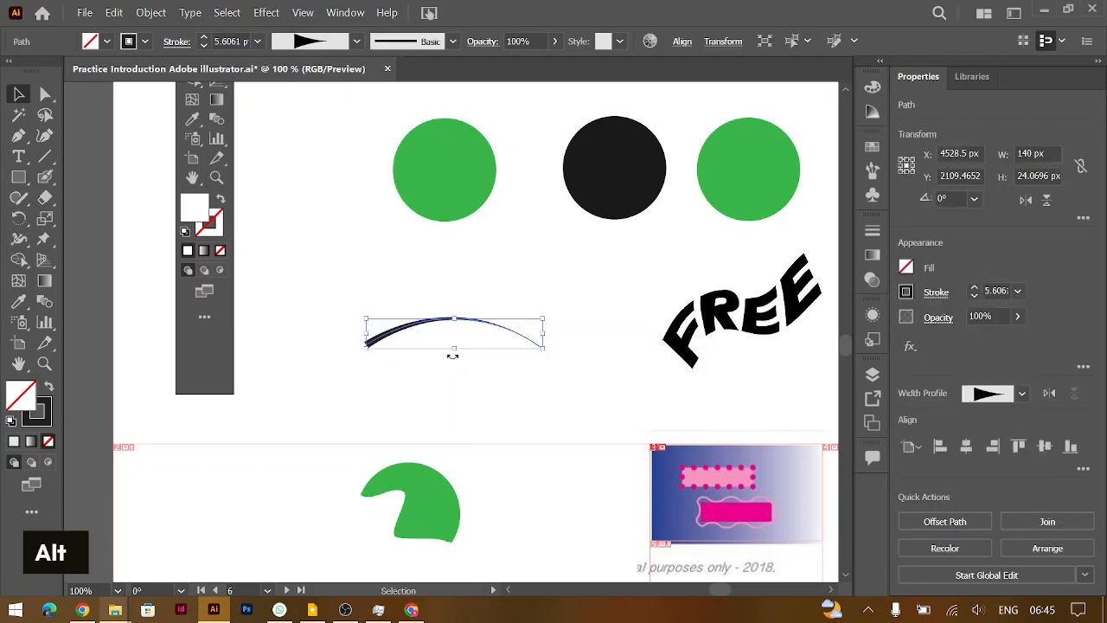
key("ctrl+d")
key("ctrl+d")
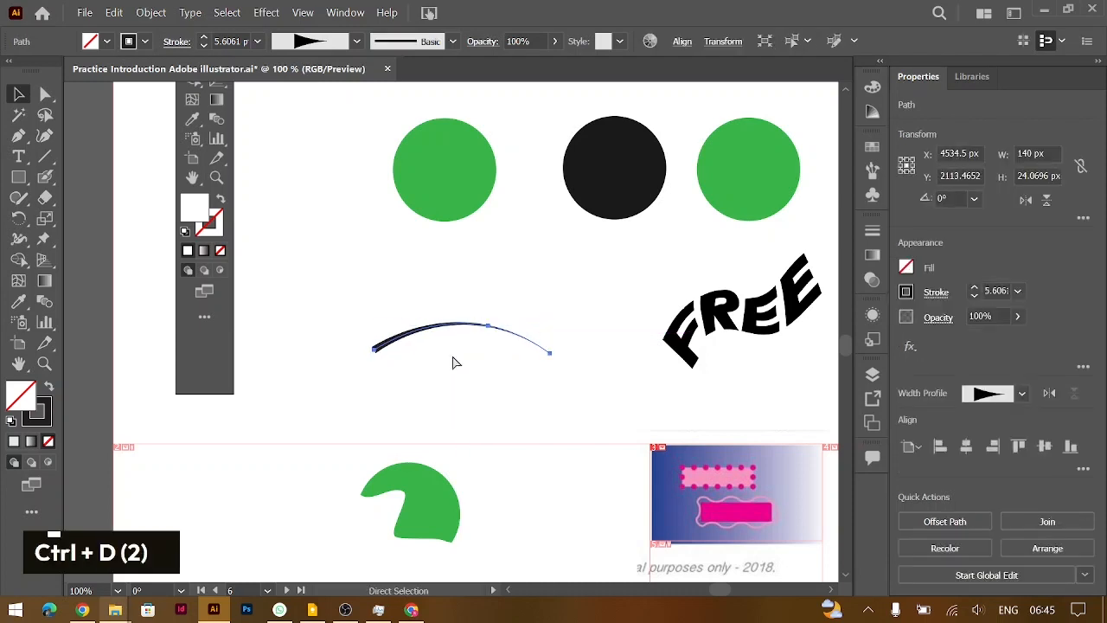
key("ctrl")
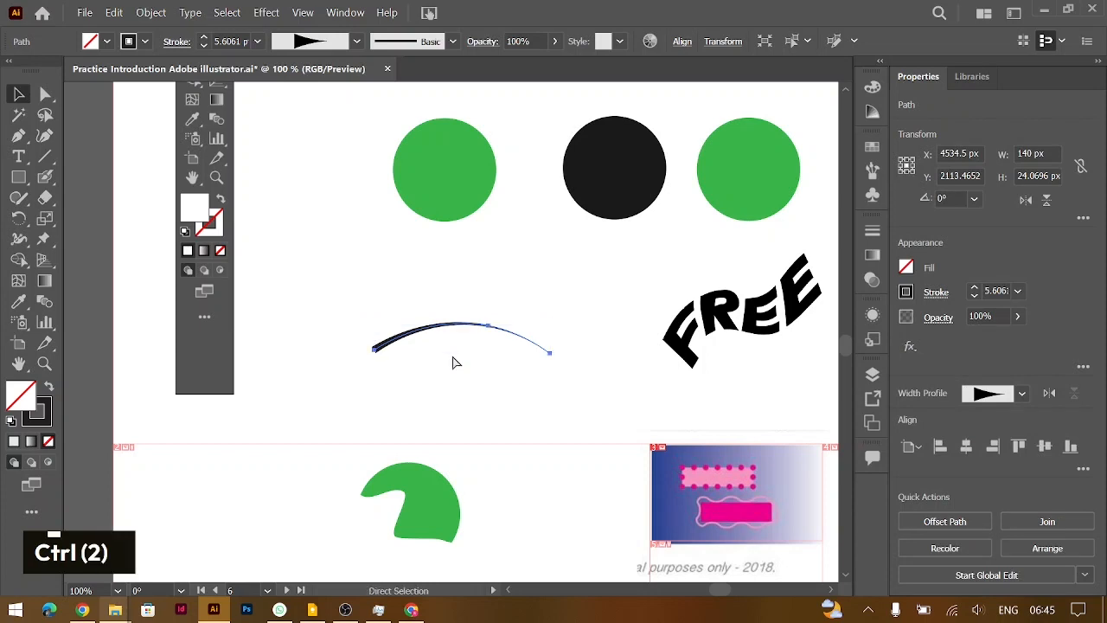
key("ctrl+z")
key("ctrl+z")
key("ctrl+z")
- Duplicate the tapered arc about 4 px to the right and 2 px down, and repeat the copy three more times
key("alt")
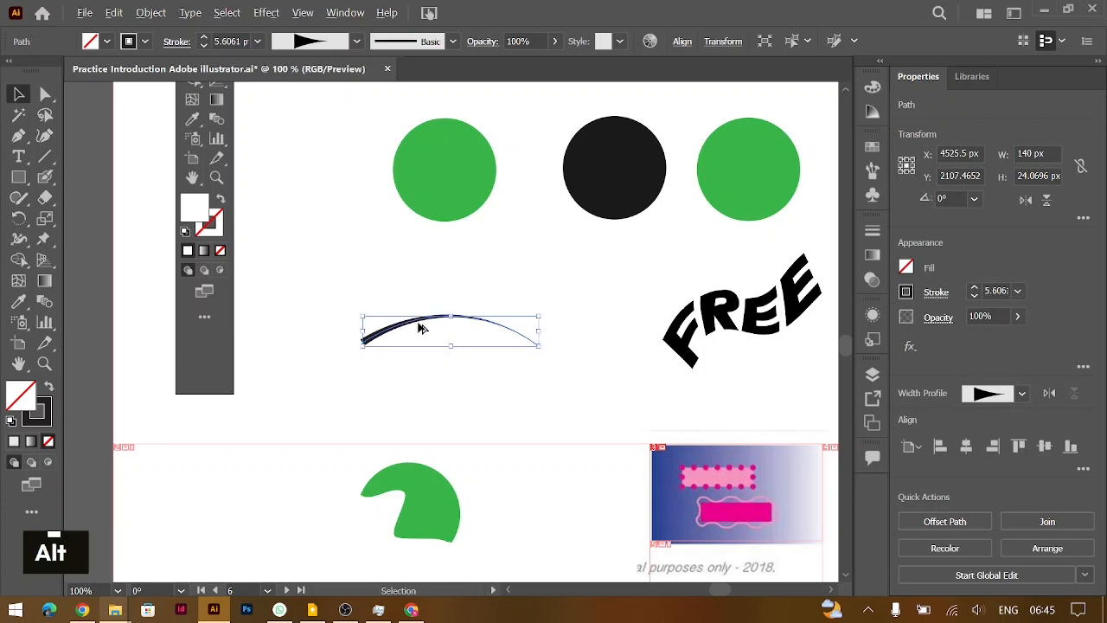
left_click_drag(420, 328, 424, 325)
key("ctrl")
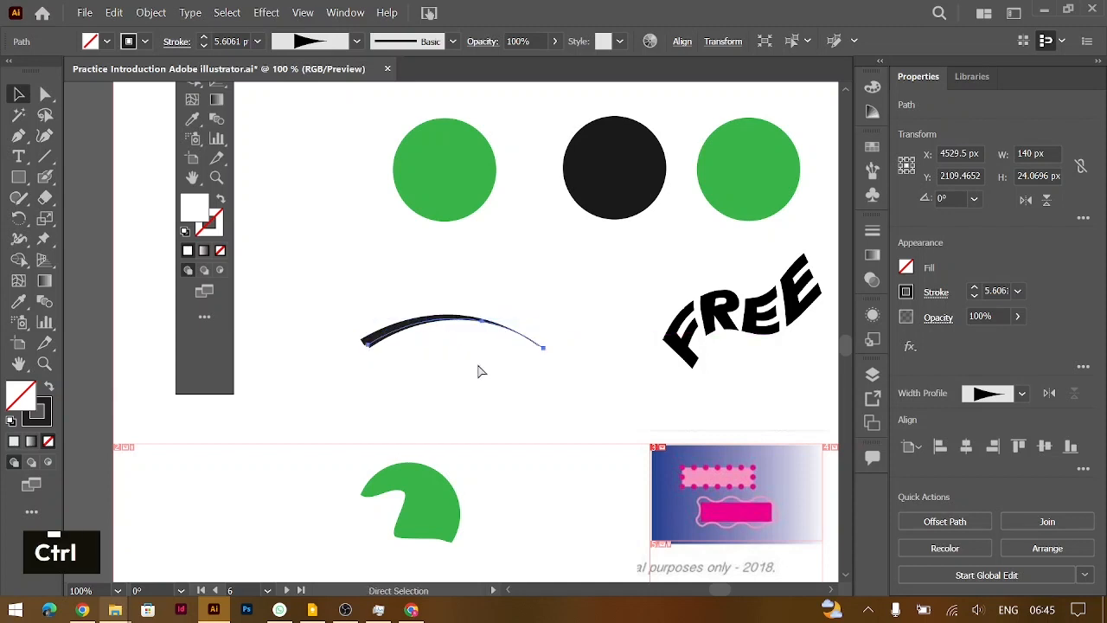
key("ctrl+d")
key("ctrl+d")
key("ctrl+d")
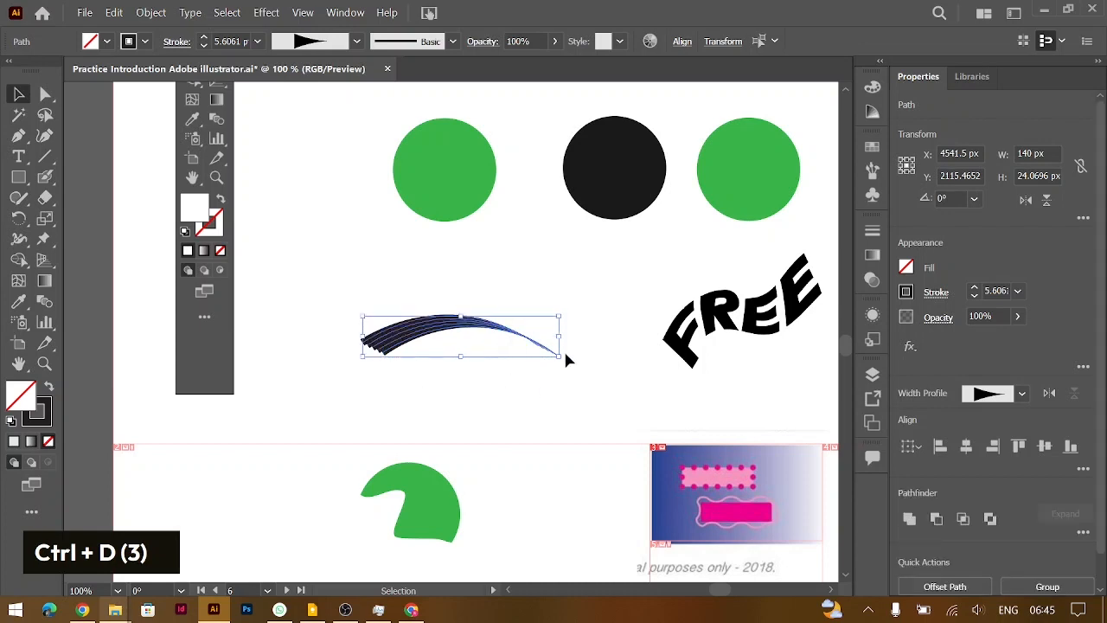
left_click(567, 296)
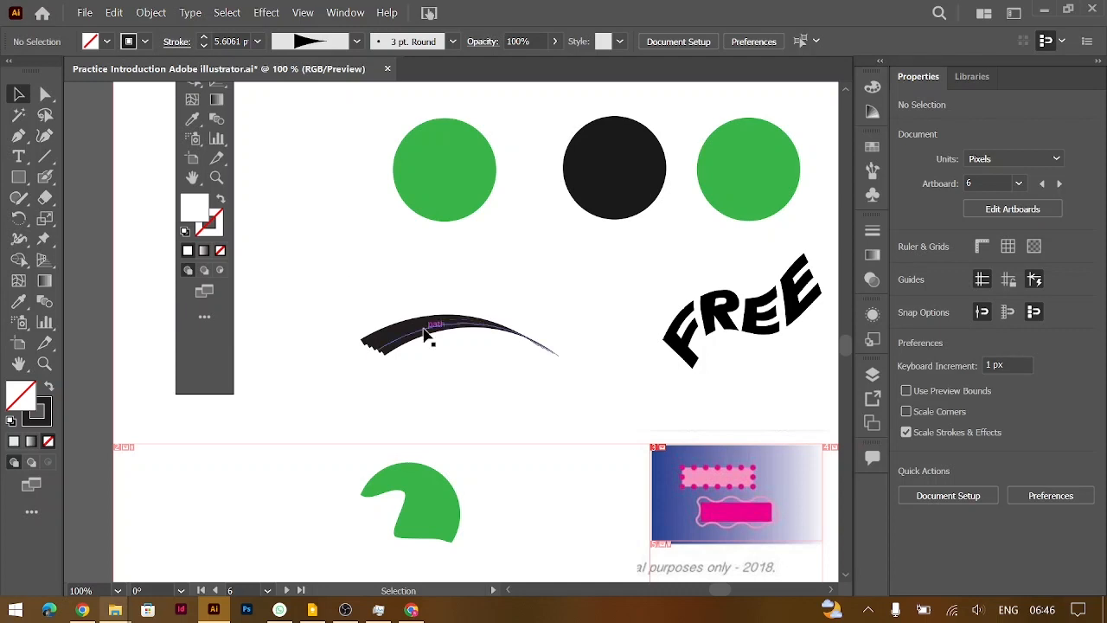
- Make Free Transform the current tool in the Puppet Warp tool group and return to the Selection tool
left_click(19, 242)
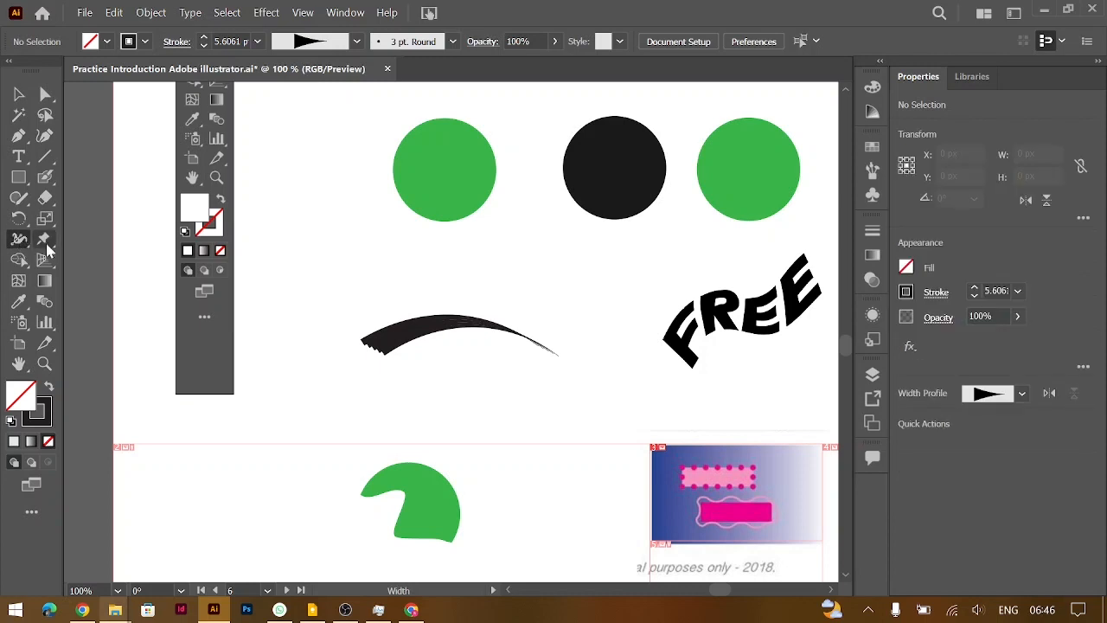
right_click(47, 244)
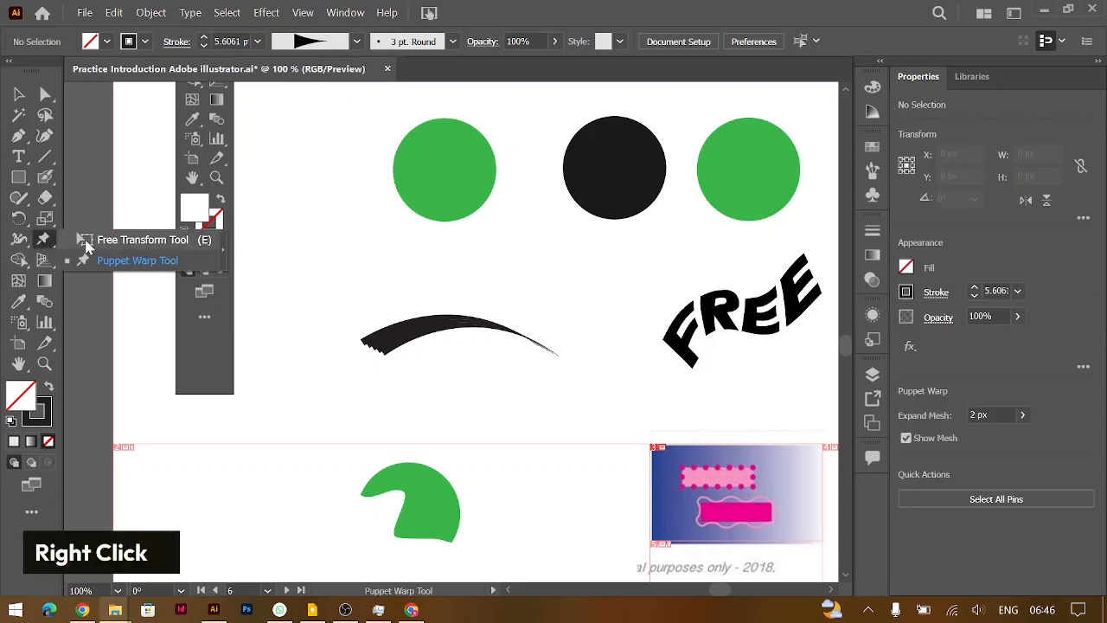
left_click(83, 241)
left_click(19, 93)
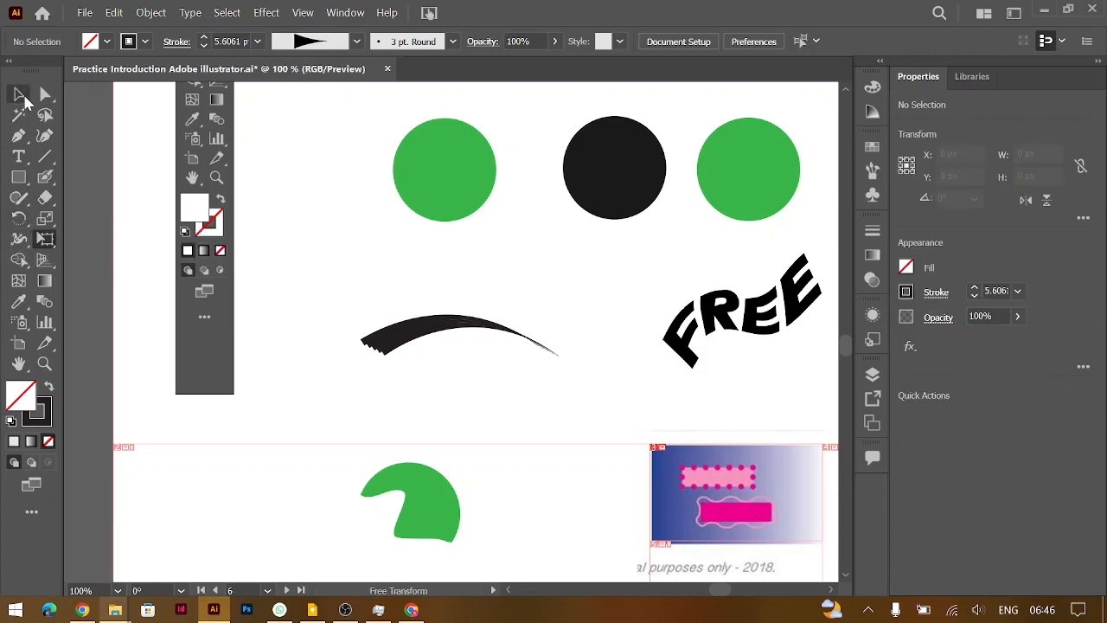
- Delete the warped FREE text beside the arc
scroll(633, 419, "right", 8)
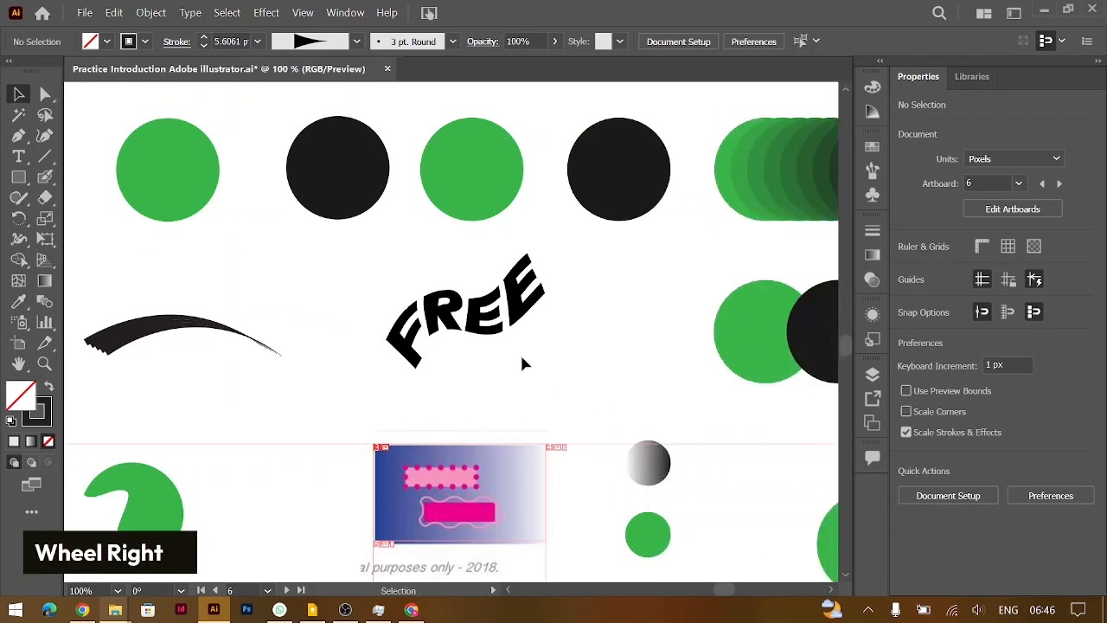
left_click(439, 320)
key("BackSpace")
- Shear the name text upward at its right side with the Free Transform tool, to a bounding height of about 88 px
scroll(438, 325, "right", 4)
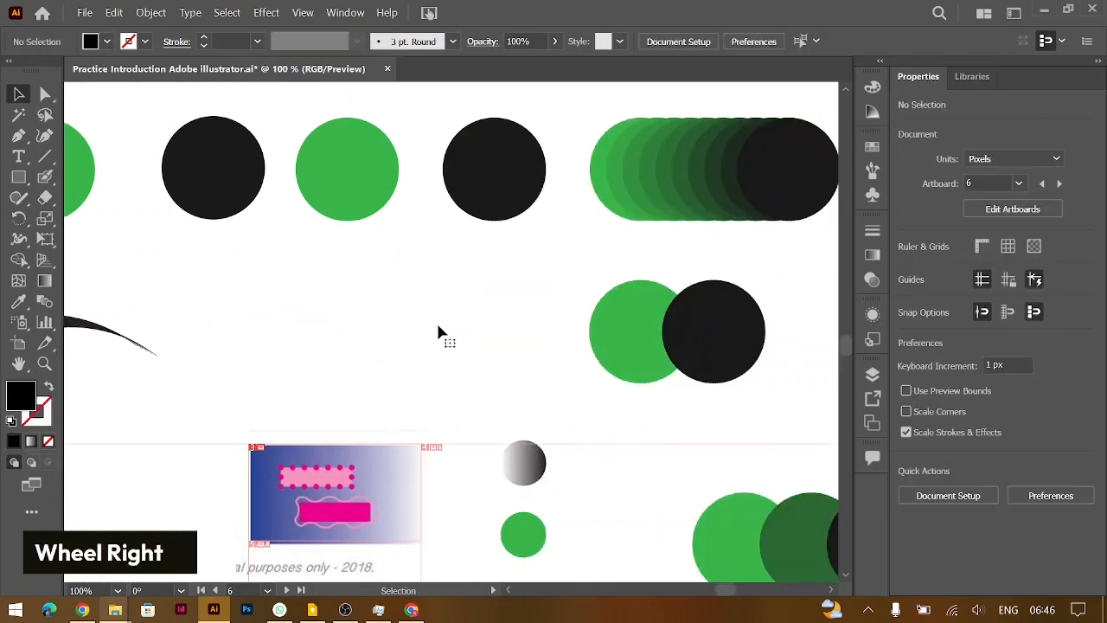
scroll(438, 329, "up", 3)
scroll(439, 333, "up", 5)
scroll(519, 259, "right", 3)
left_click(557, 281)
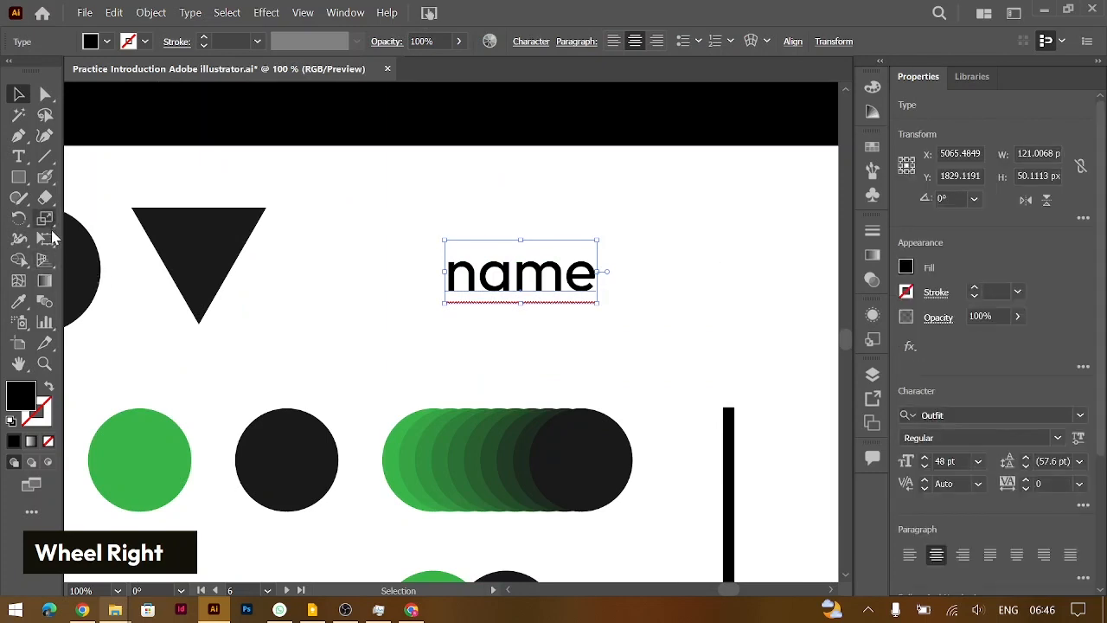
left_click(46, 239)
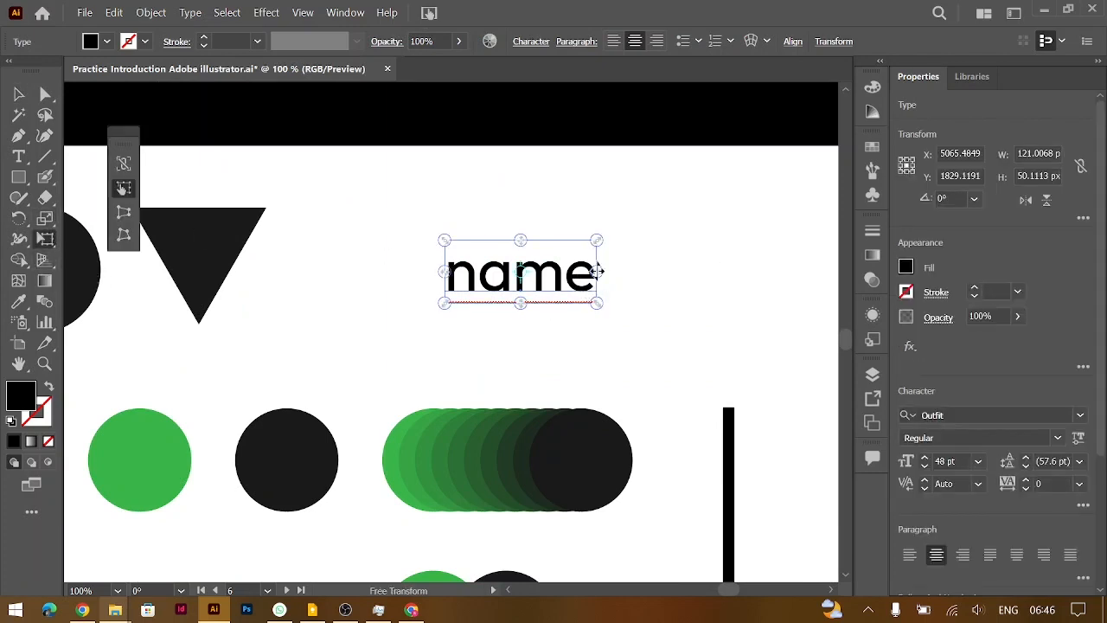
left_click_drag(596, 271, 597, 241)
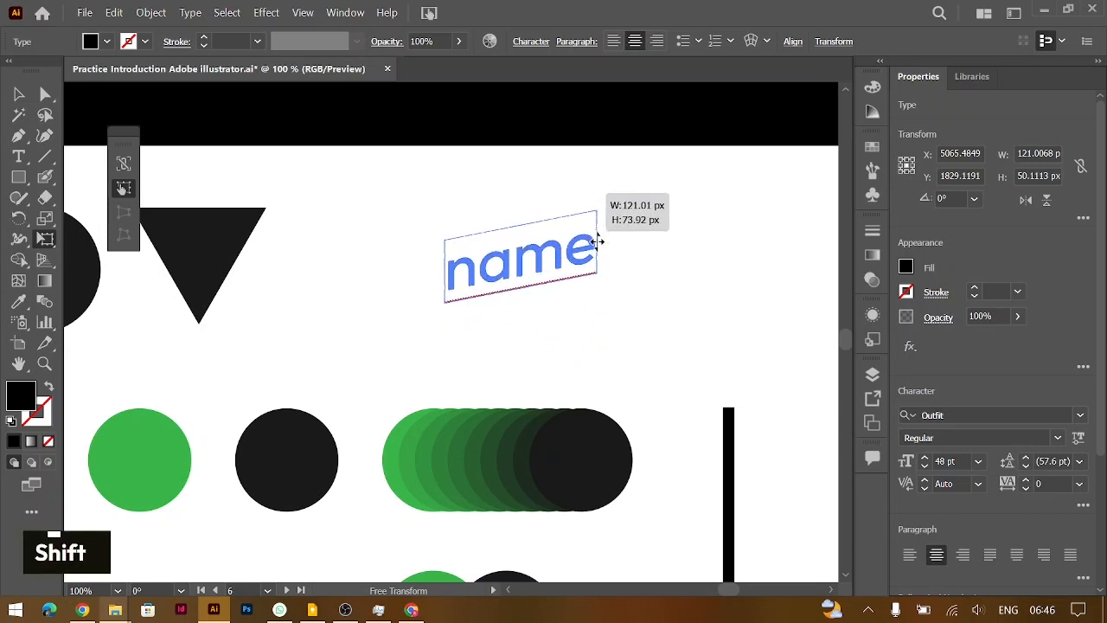
left_click_drag(597, 240, 597, 223)
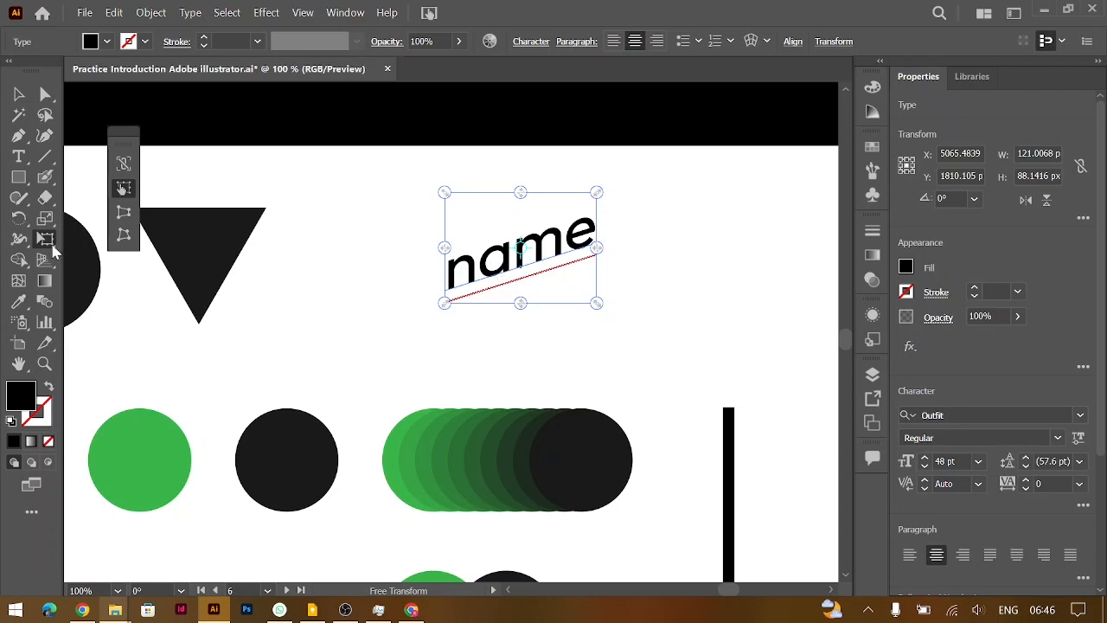
- Place Puppet Warp pins along the sheared name text, try moving the left and middle pins, and undo both displacements
right_click(49, 244)
left_click(97, 258)
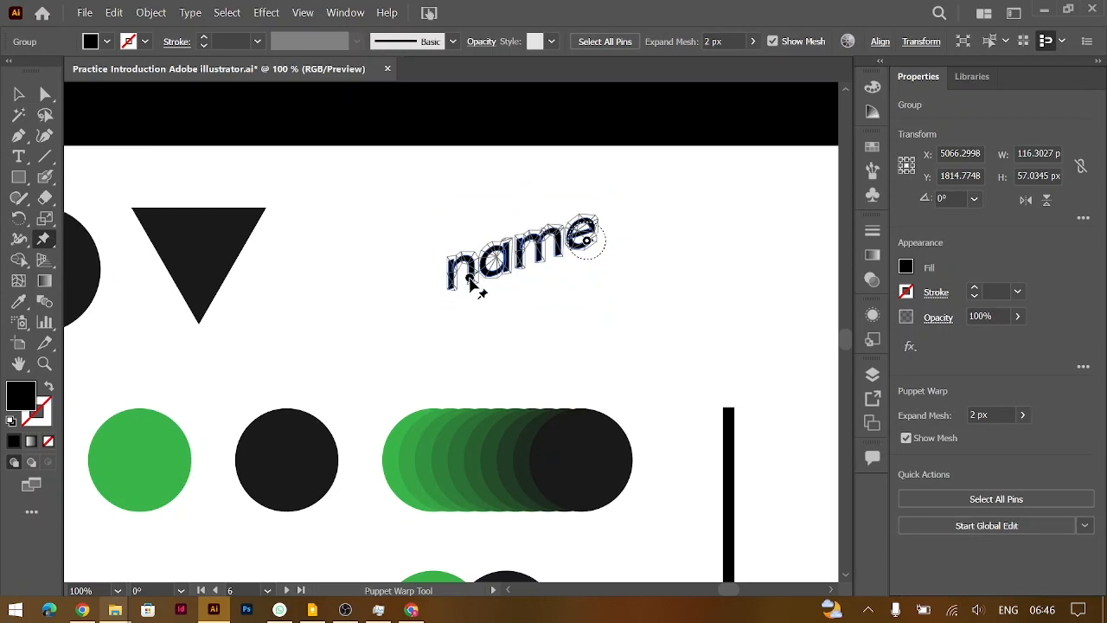
mouse_move(471, 282)
left_mouse_down()
mouse_move(505, 304)
mouse_move(465, 297)
left_mouse_up()
key("ctrl")
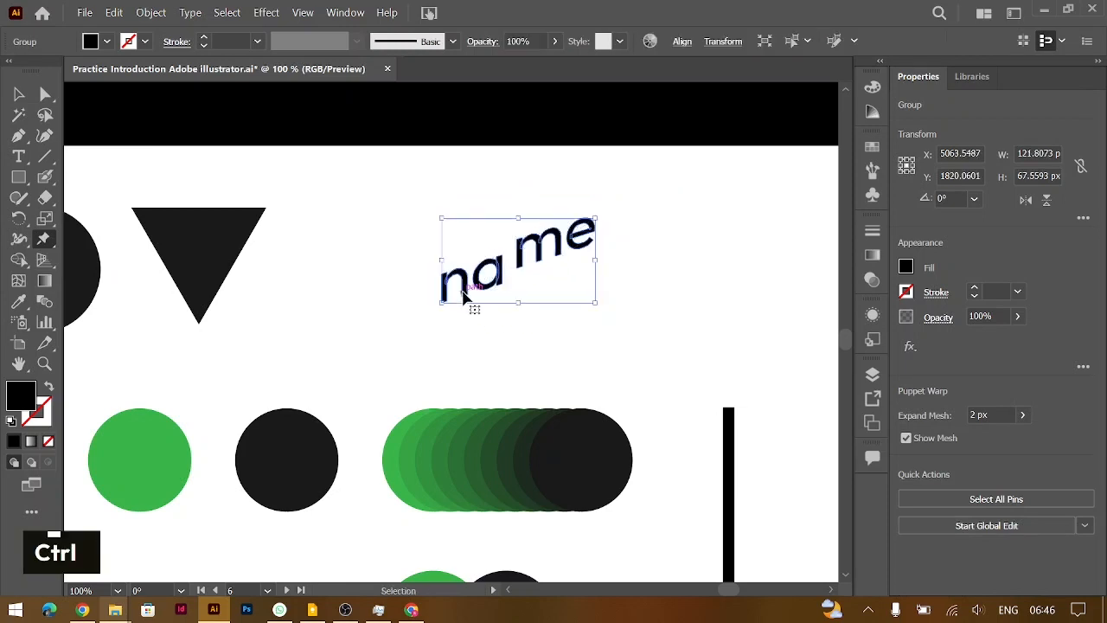
key("ctrl+z")
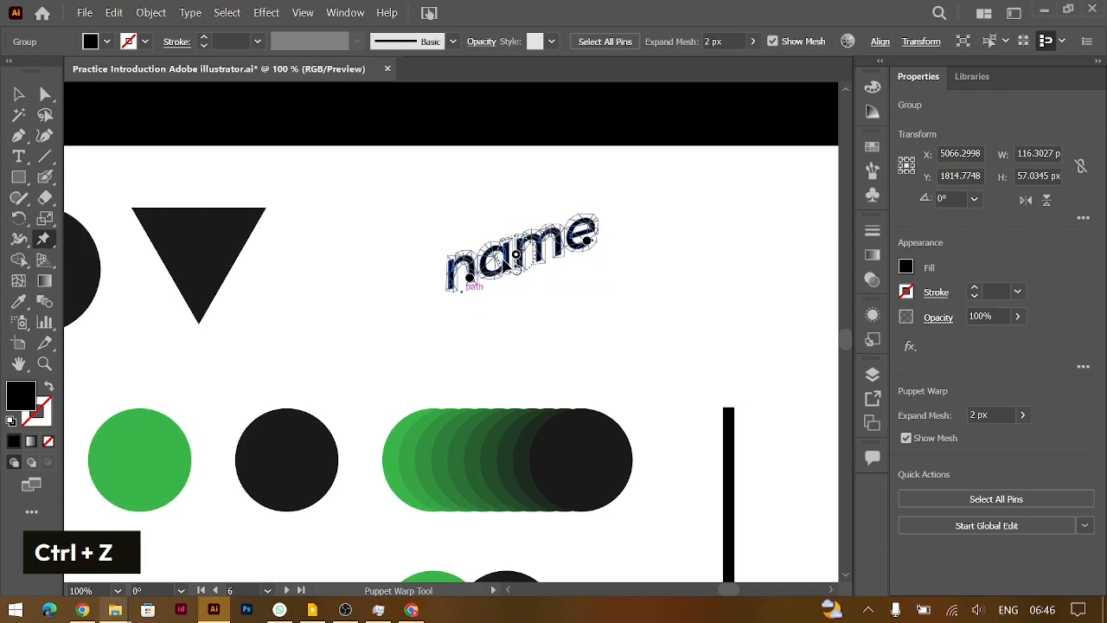
left_click_drag(526, 270, 520, 229)
key("ctrl+z")
- Add Puppet Warp pins around the letter a and pull its upper pin upward to stretch the letter
left_click(494, 270)
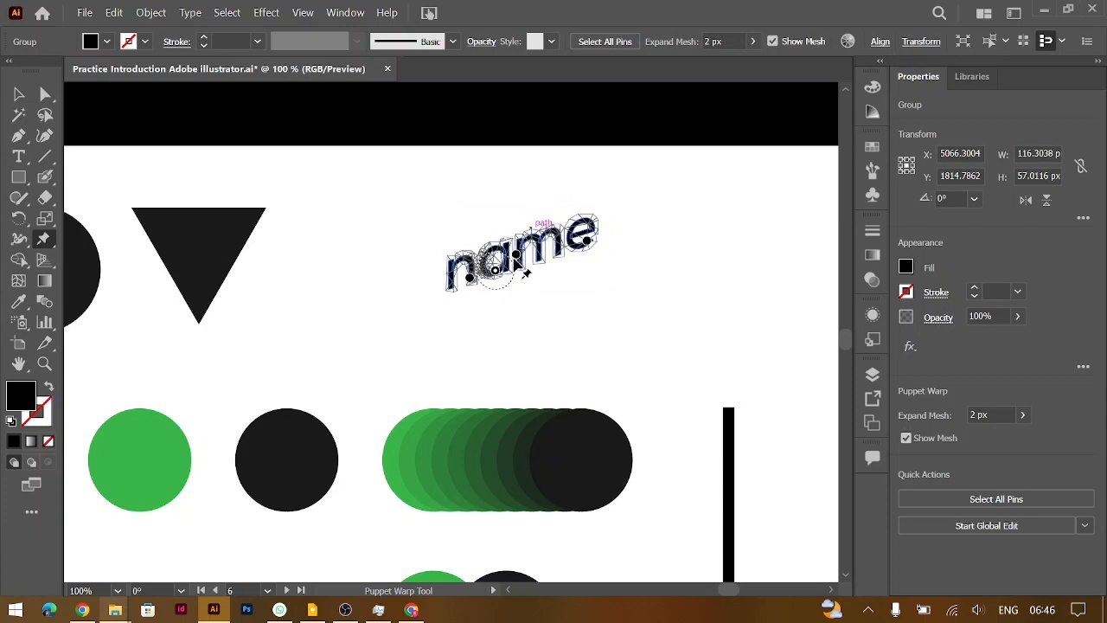
left_click(514, 252)
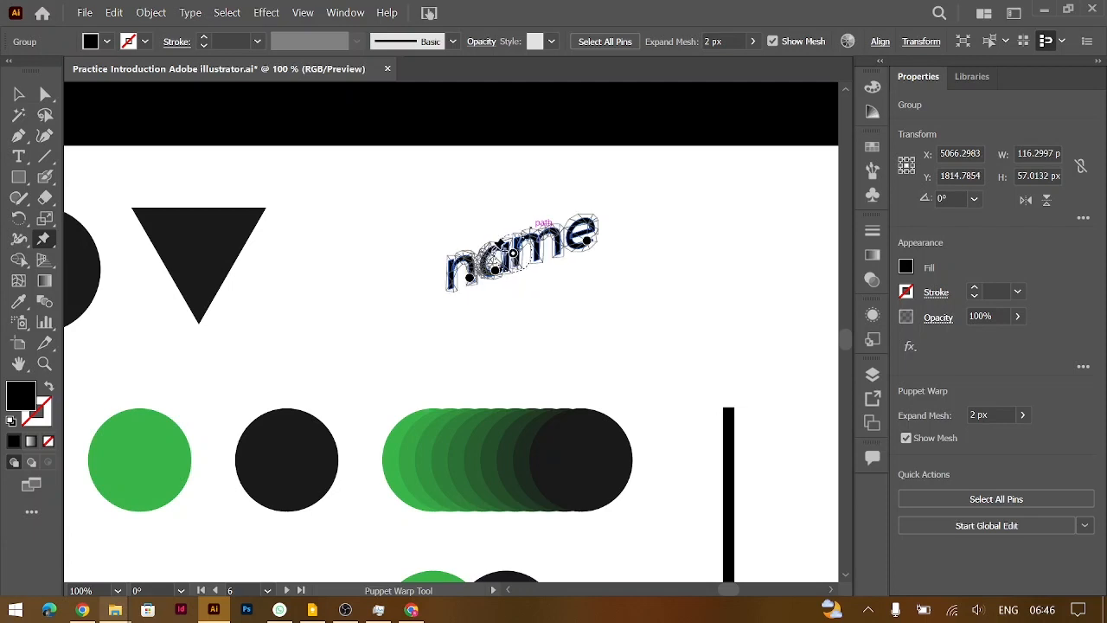
left_click(490, 250)
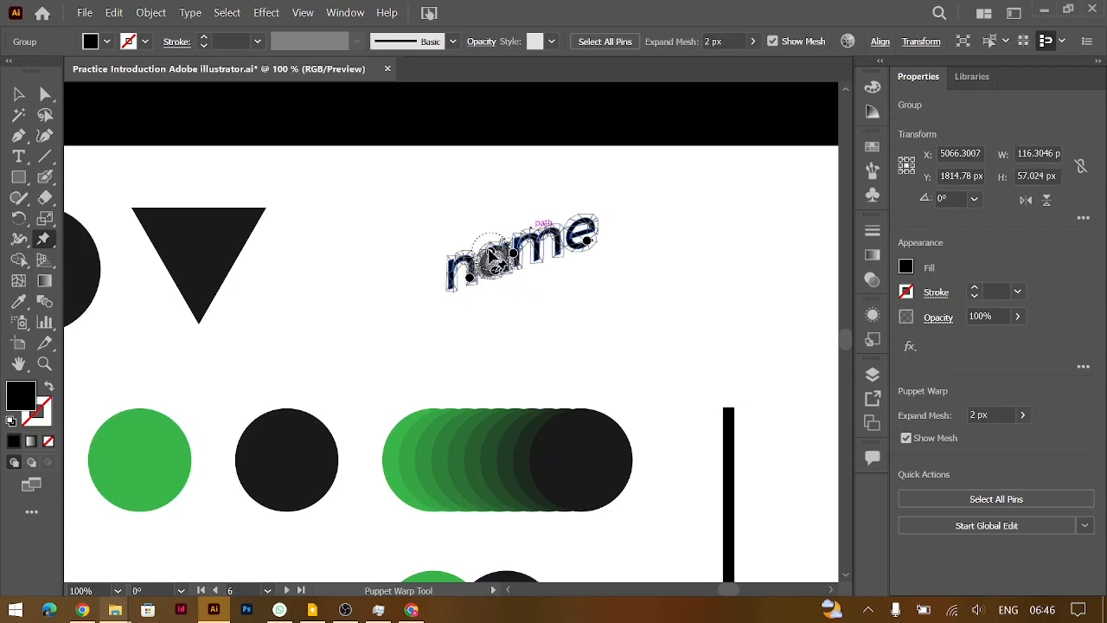
mouse_move(491, 250)
left_mouse_down()
mouse_move(506, 205)
mouse_move(483, 194)
mouse_move(464, 288)
mouse_move(501, 346)
mouse_move(433, 279)
mouse_move(487, 217)
mouse_move(481, 236)
mouse_move(508, 328)
mouse_move(486, 205)
mouse_move(483, 232)
left_mouse_up()
key("ctrl")
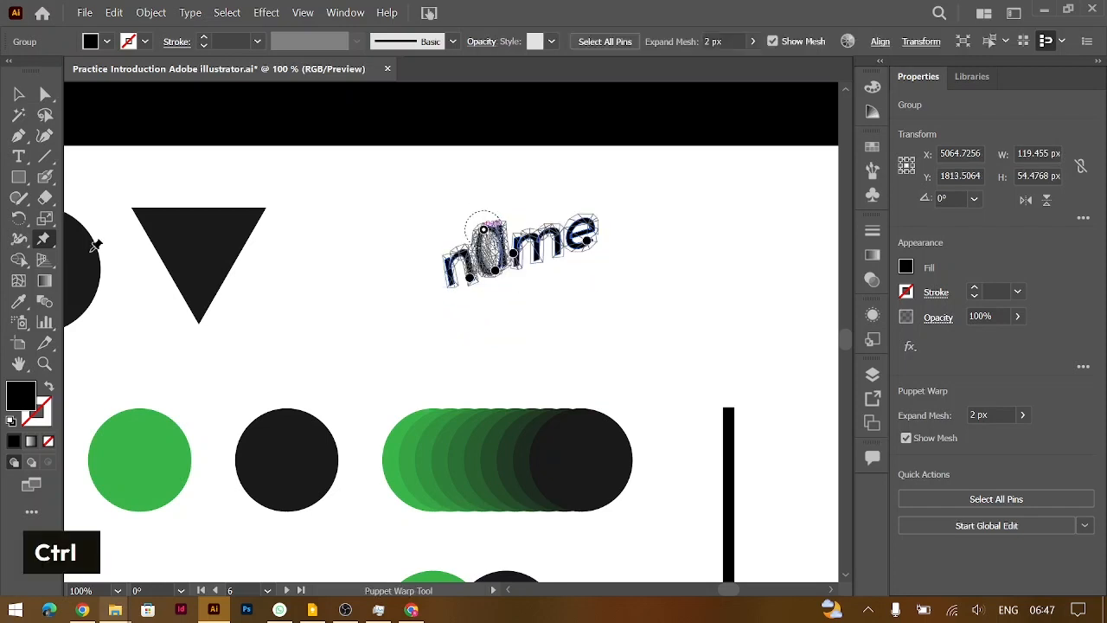
- Select the overlapping green and black circles below the blended row of circles
key("ctrl+minus")
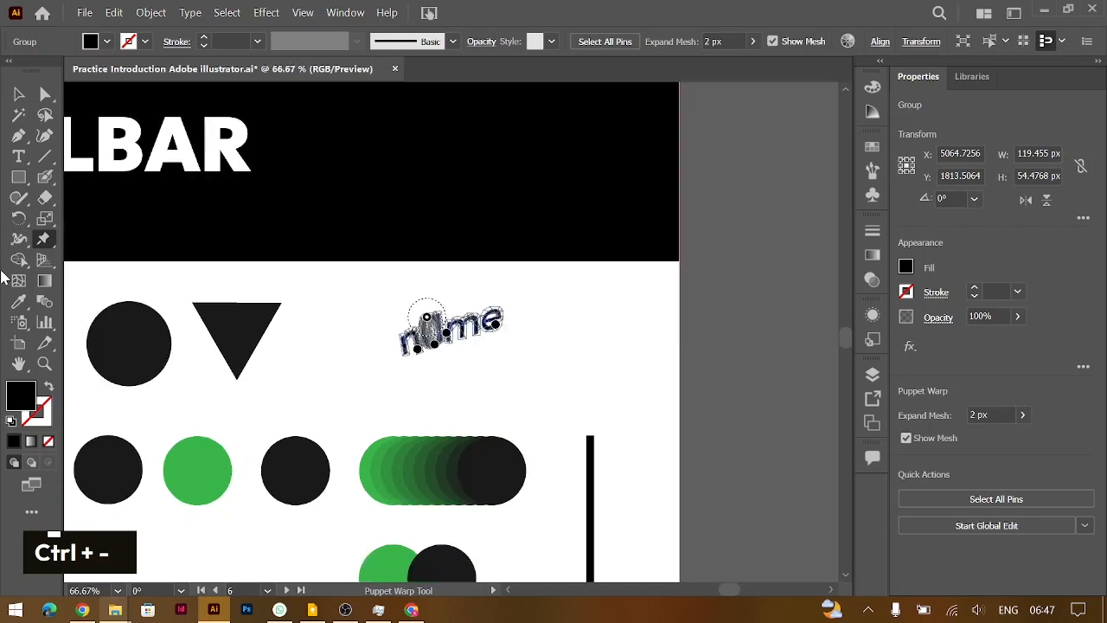
scroll(461, 346, "left", 3)
scroll(462, 346, "left", 3)
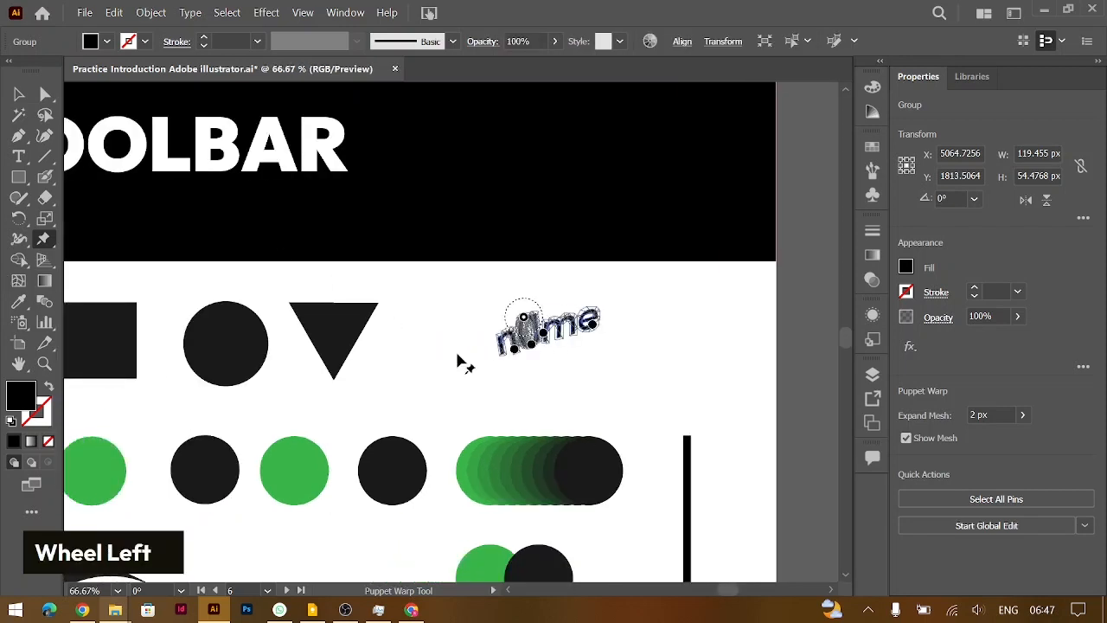
left_click(19, 275)
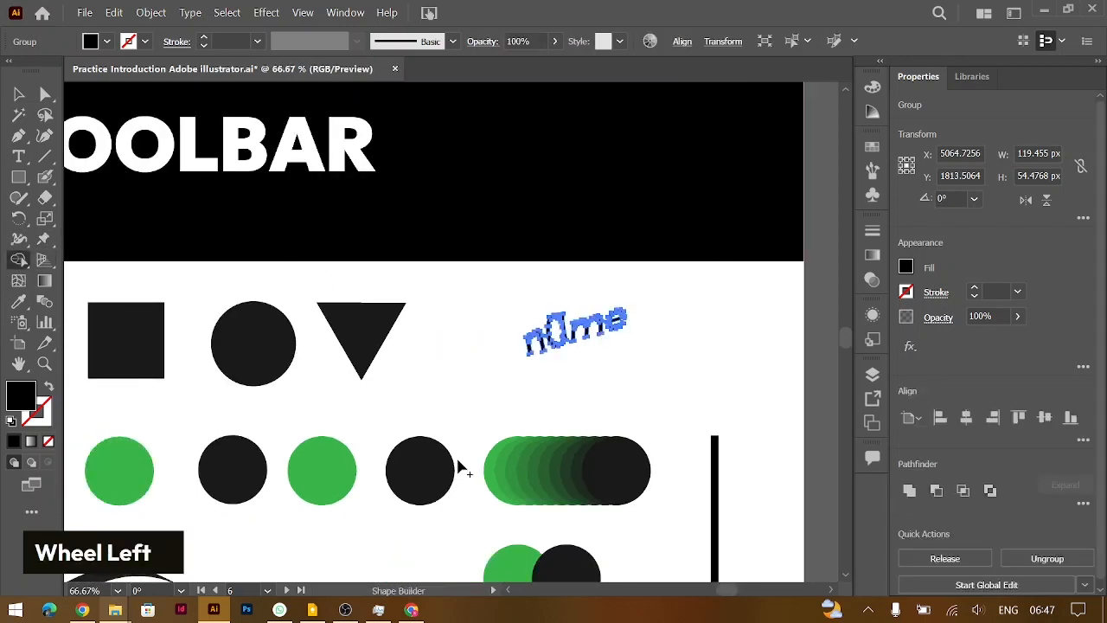
scroll(459, 463, "down", 2)
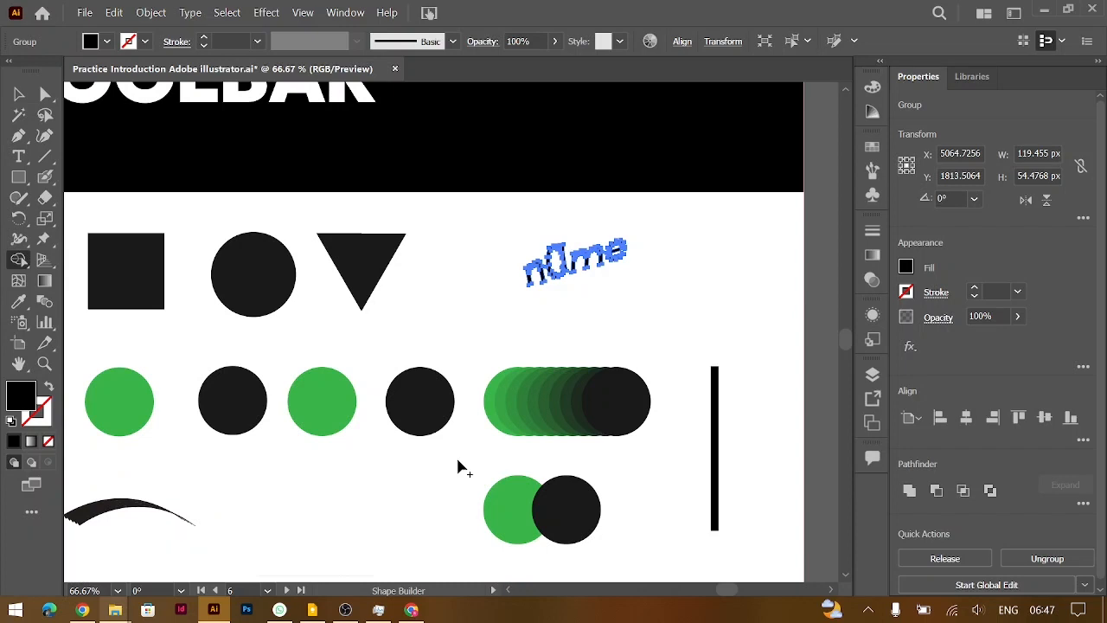
scroll(458, 467, "down", 5)
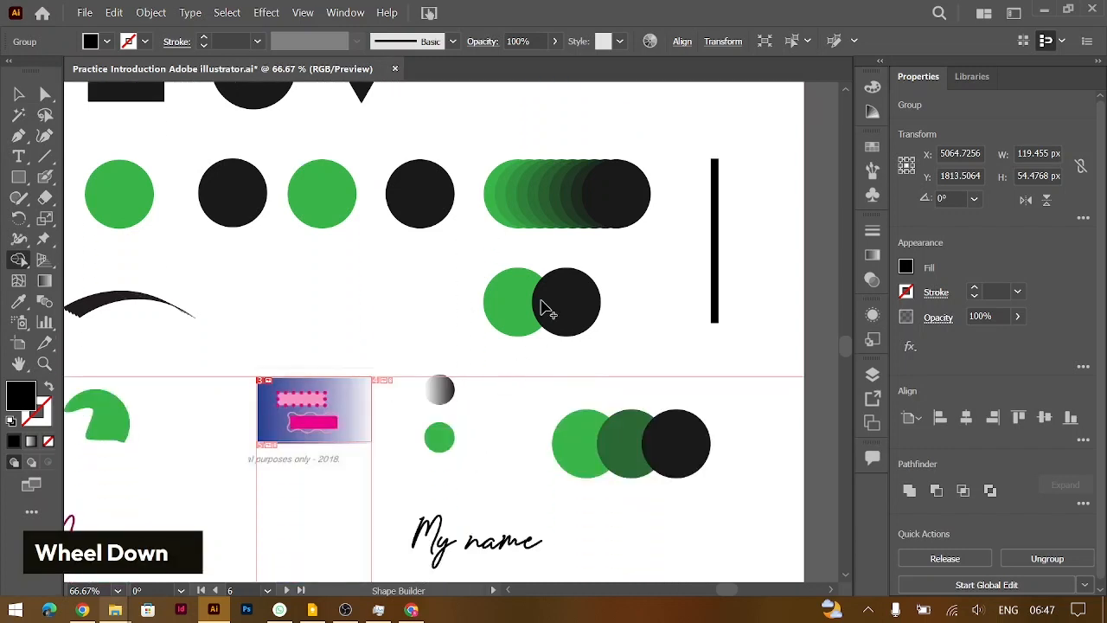
left_click(18, 94)
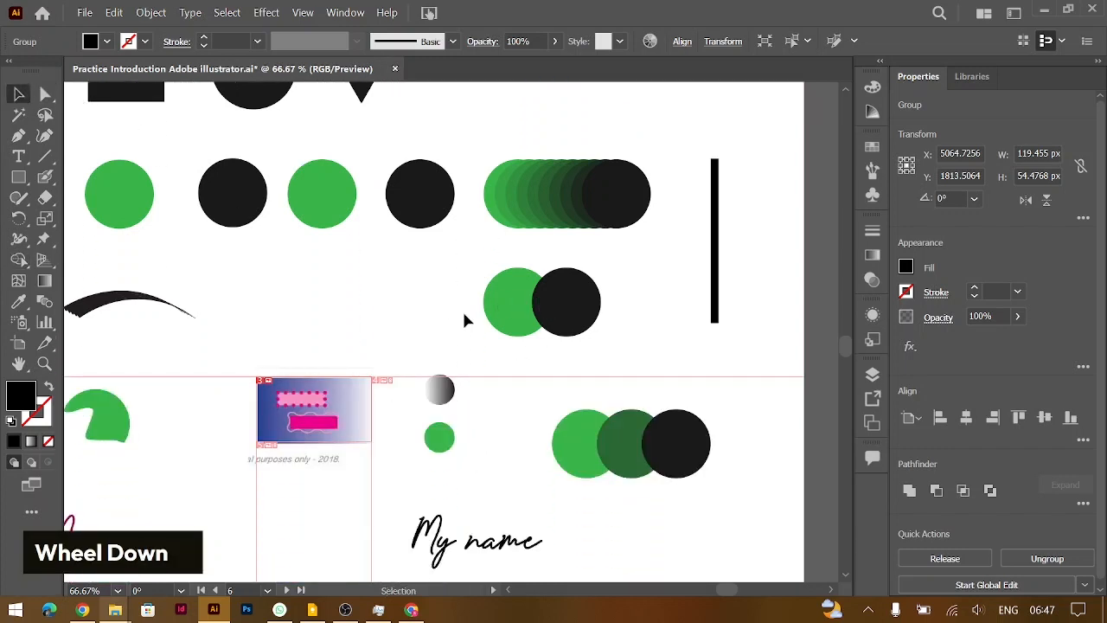
left_click_drag(462, 309, 644, 331)
key("ctrl+equal")
key("ctrl+equal")
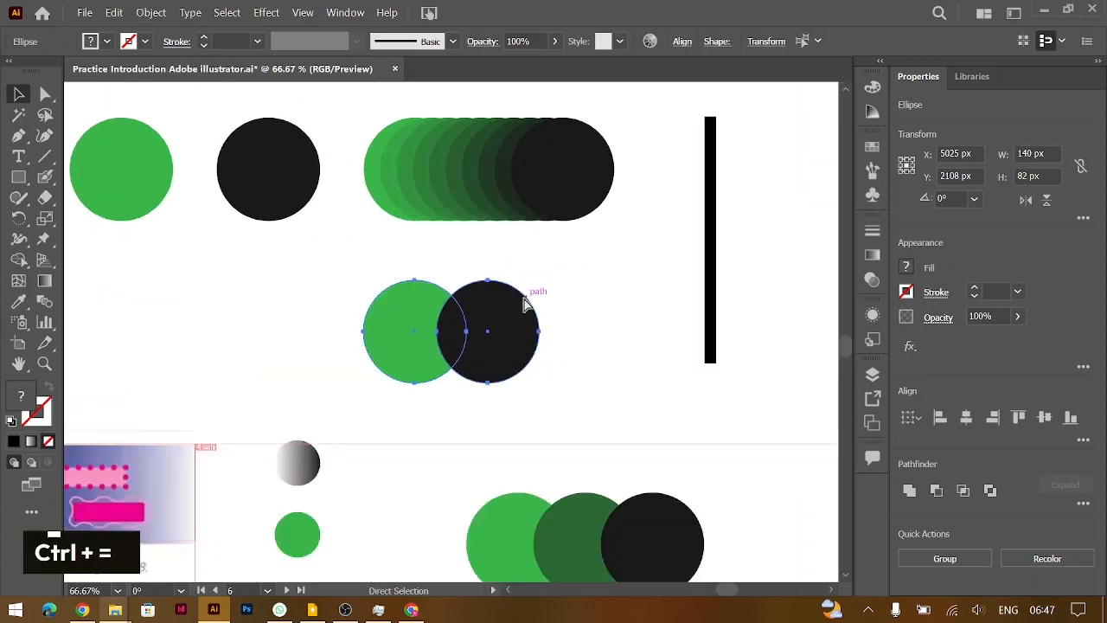
- Unite the two overlapping circles with the Shape Builder tool, try moving the merged shape, and undo both changes
left_click(18, 261)
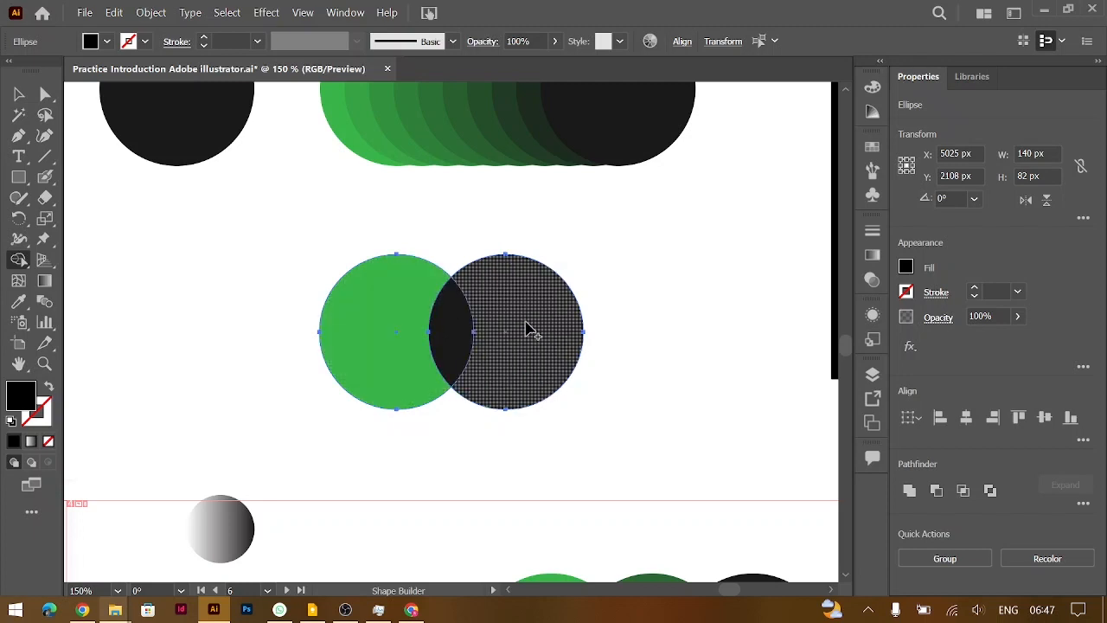
mouse_move(541, 337)
left_mouse_down()
mouse_move(475, 361)
mouse_move(385, 362)
left_mouse_up()
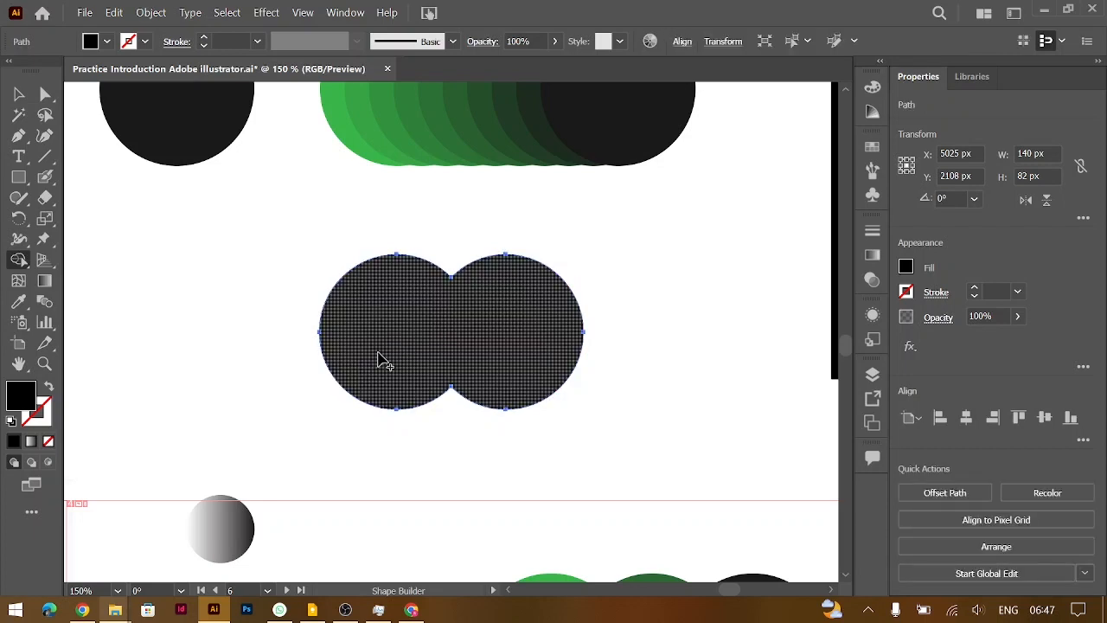
key("v")
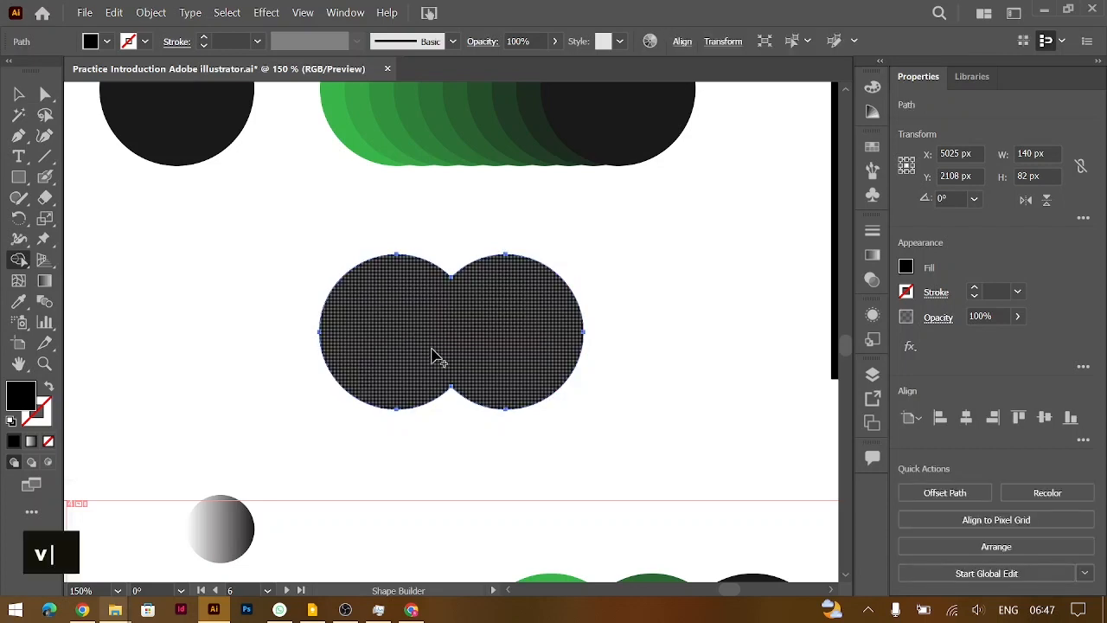
left_click_drag(452, 354, 427, 329)
key("ctrl+z")
key("ctrl+z")
key("ctrl+z")
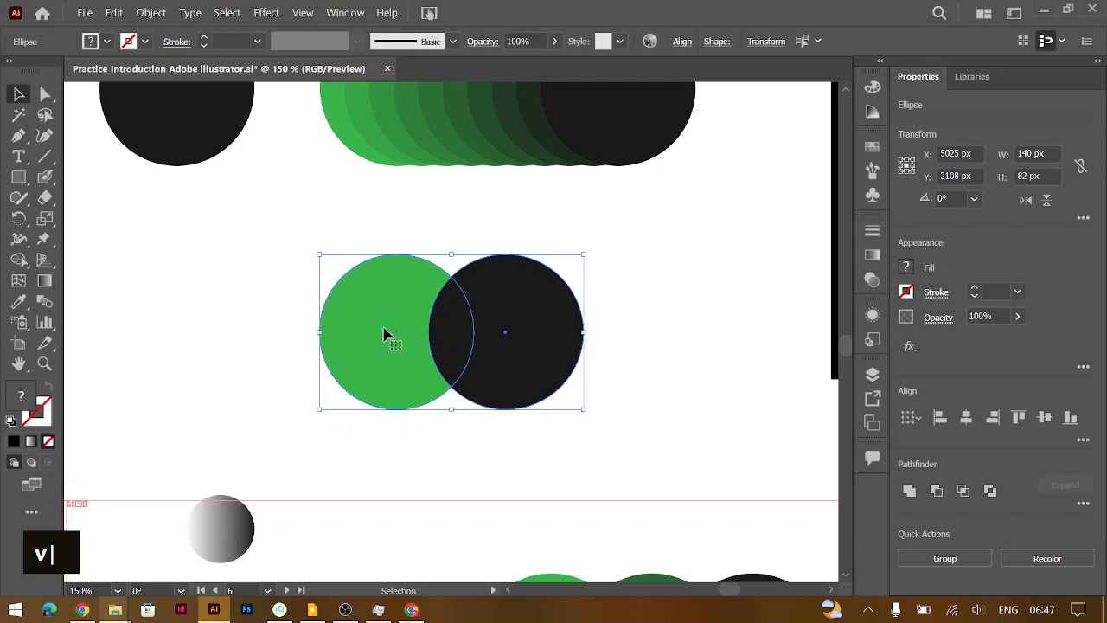
- Try Shape Builder merges across both circles and across only the overlap and the black circle, undoing each result
left_click(19, 259)
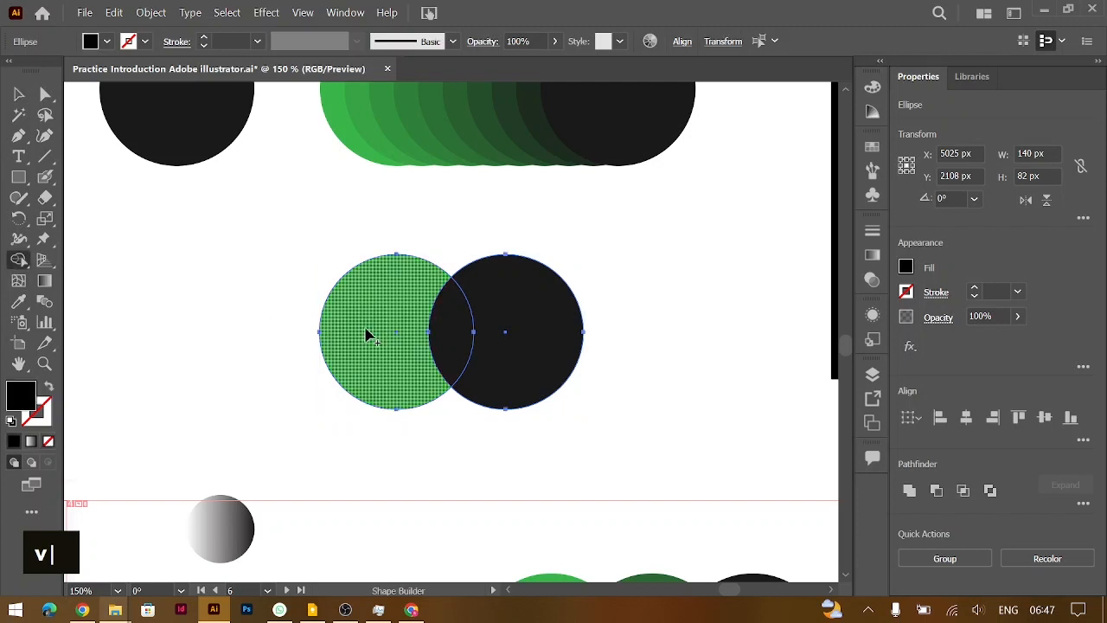
left_click(519, 337)
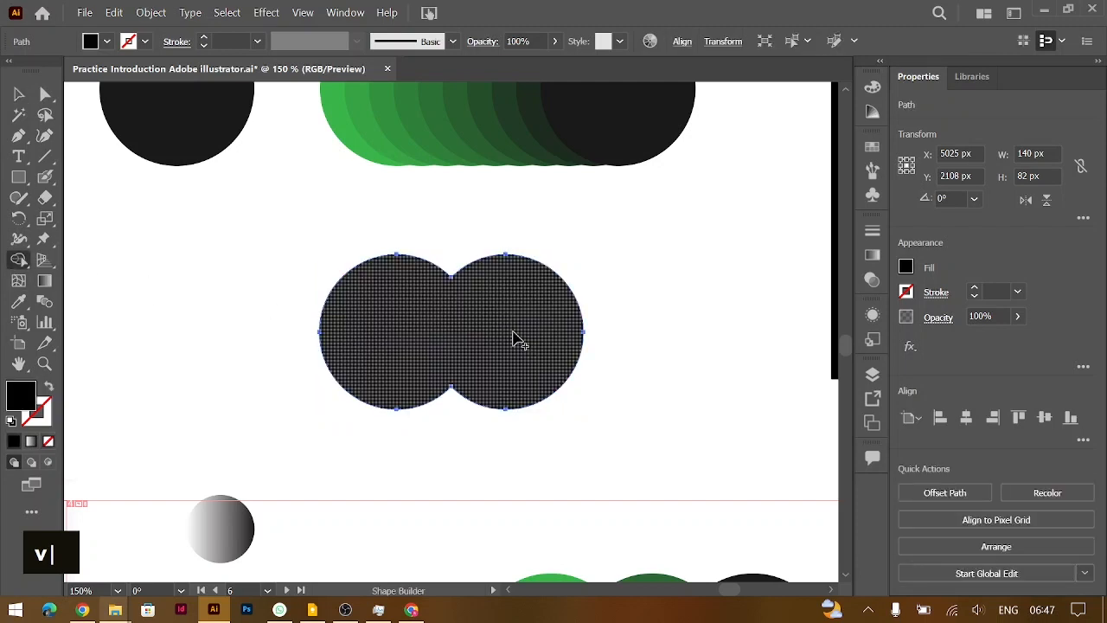
key("ctrl+z")
left_click_drag(406, 342, 521, 338)
key("ctrl+z")
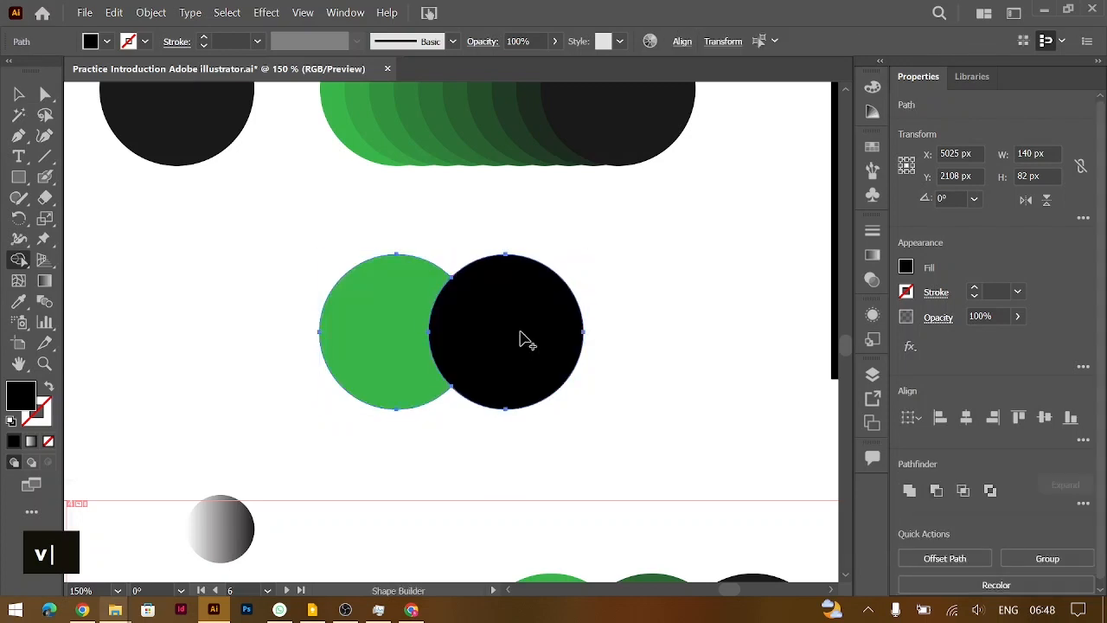
key("ctrl+z")
mouse_move(439, 335)
left_mouse_down()
mouse_move(408, 293)
mouse_move(486, 343)
left_mouse_up()
key("ctrl+z")
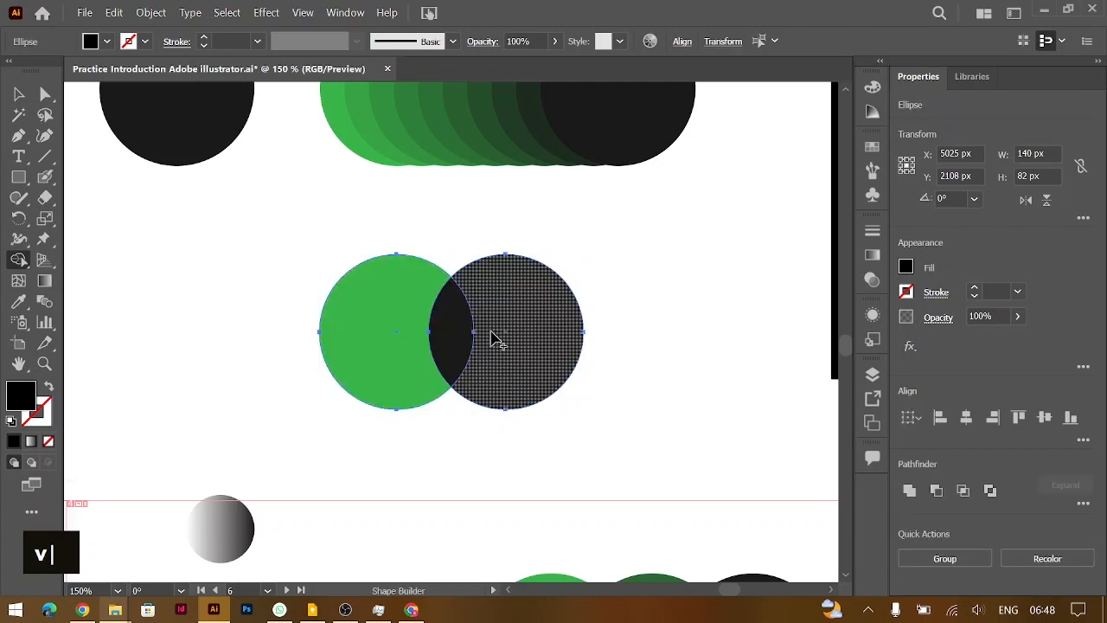
left_click(407, 346)
key("ctrl+z")
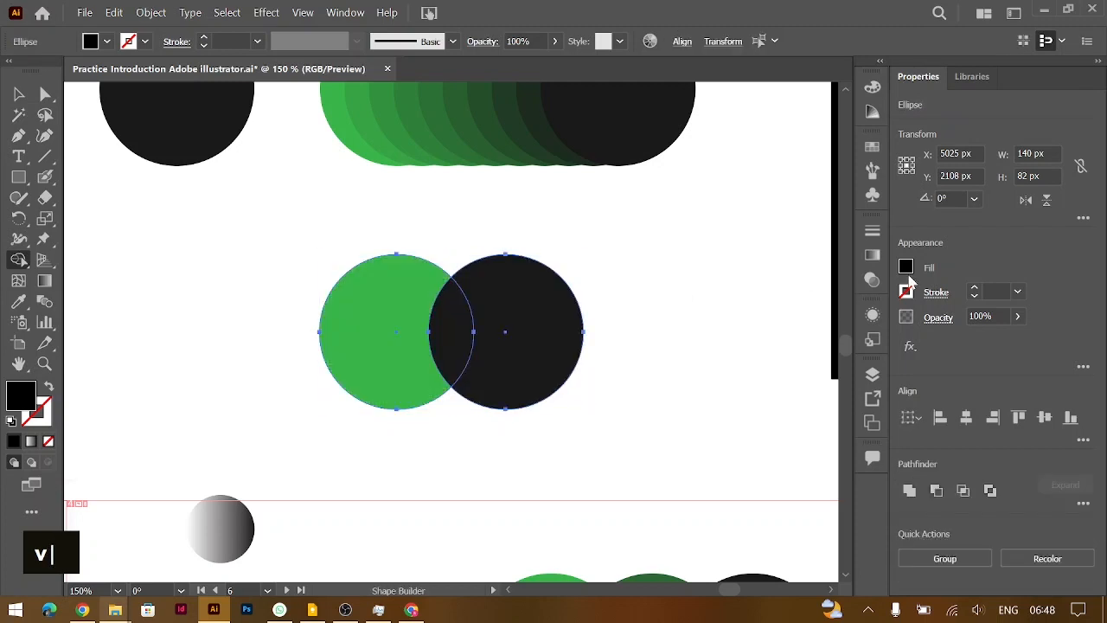
- Set the fill to dark green, unite both circles with the Shape Builder tool, and undo the merge
left_click(905, 273)
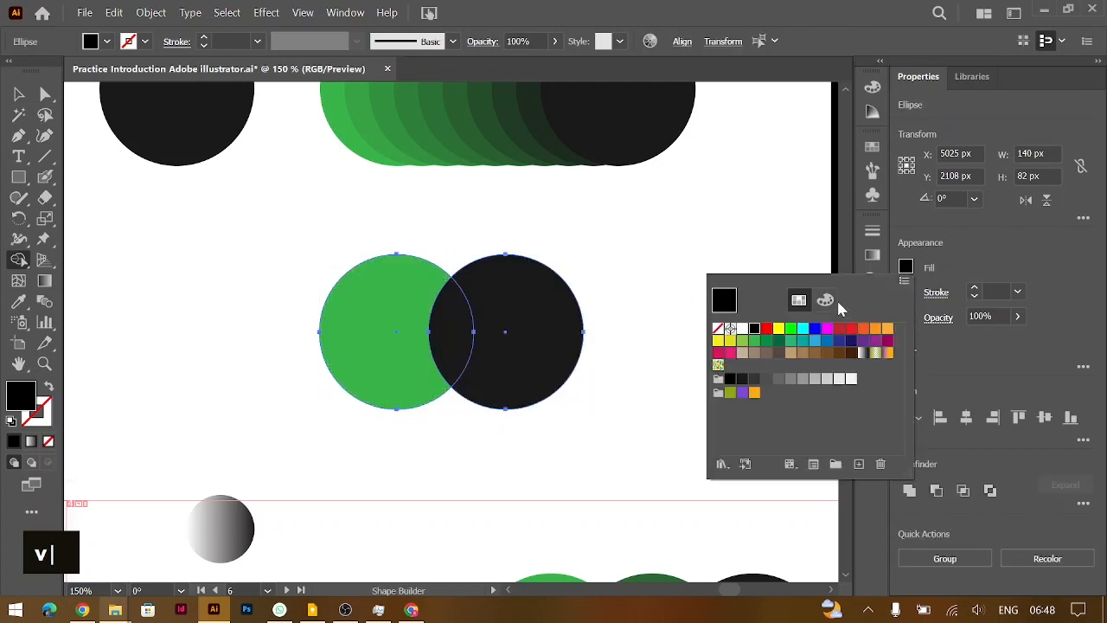
double_click(766, 340)
mouse_move(390, 279)
left_mouse_down()
mouse_move(496, 336)
mouse_move(573, 326)
left_mouse_up()
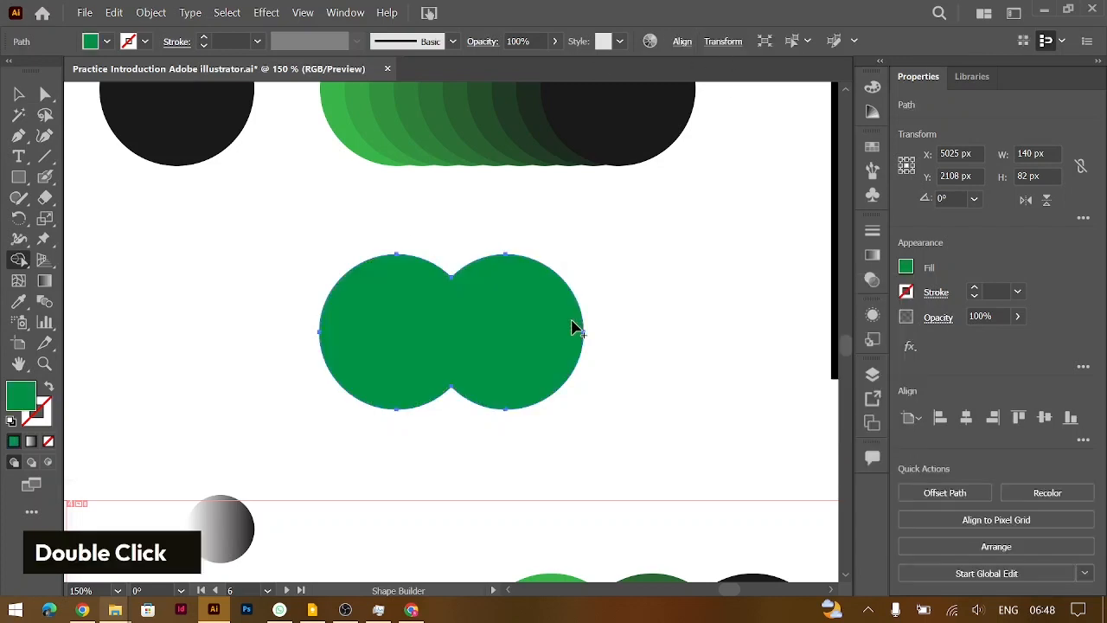
key("ctrl+z")
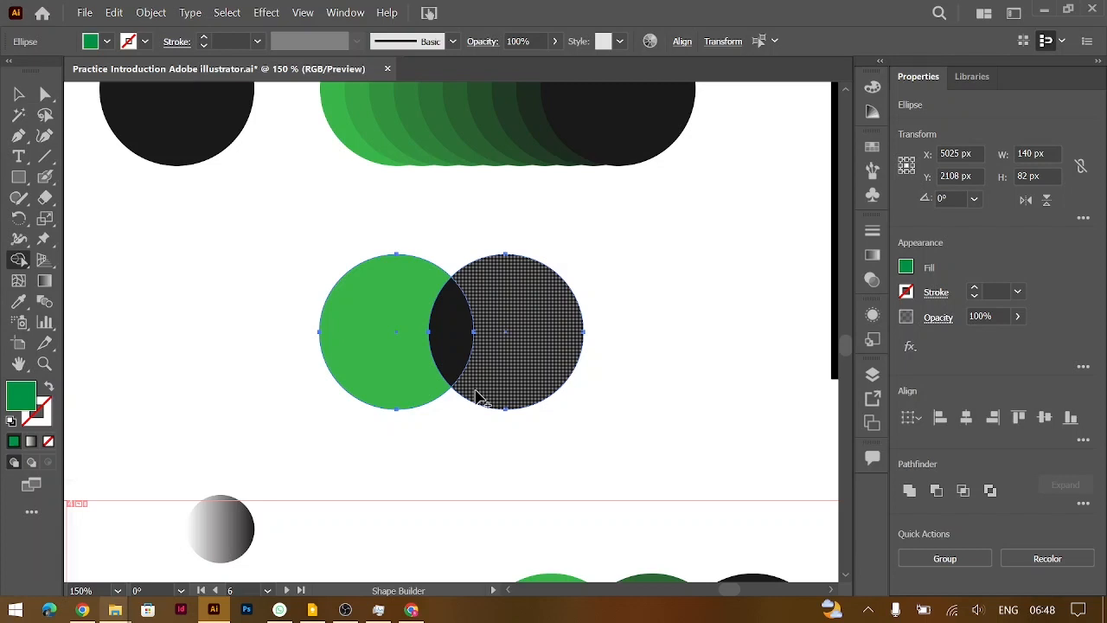
- Set the fill to yellow-green and unite the two overlapping circles with the Shape Builder tool
left_click(905, 268)
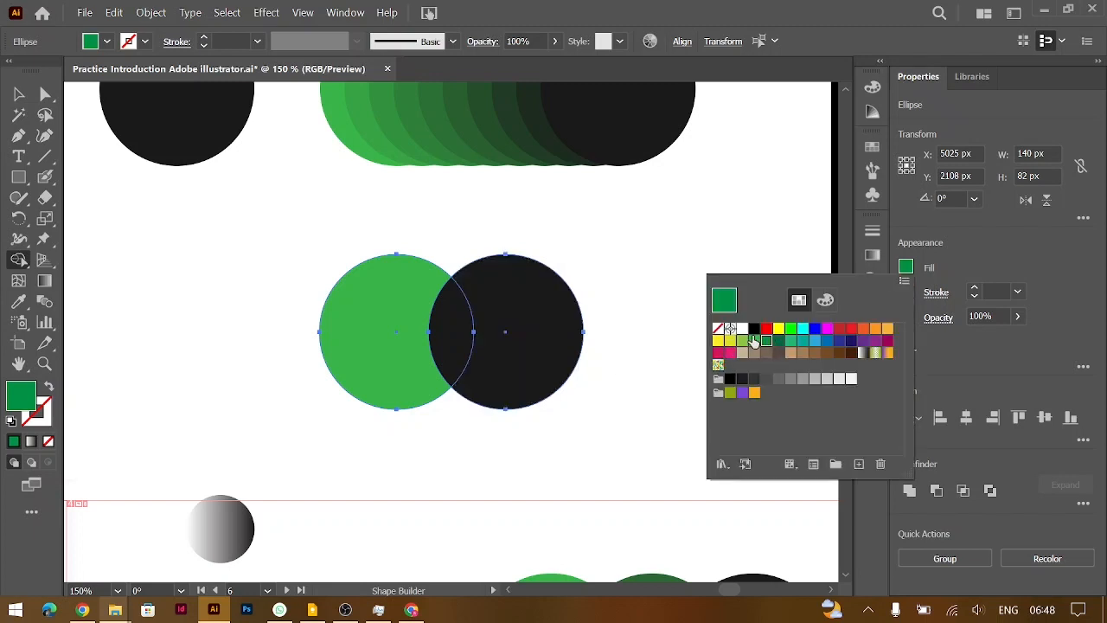
left_click(730, 340)
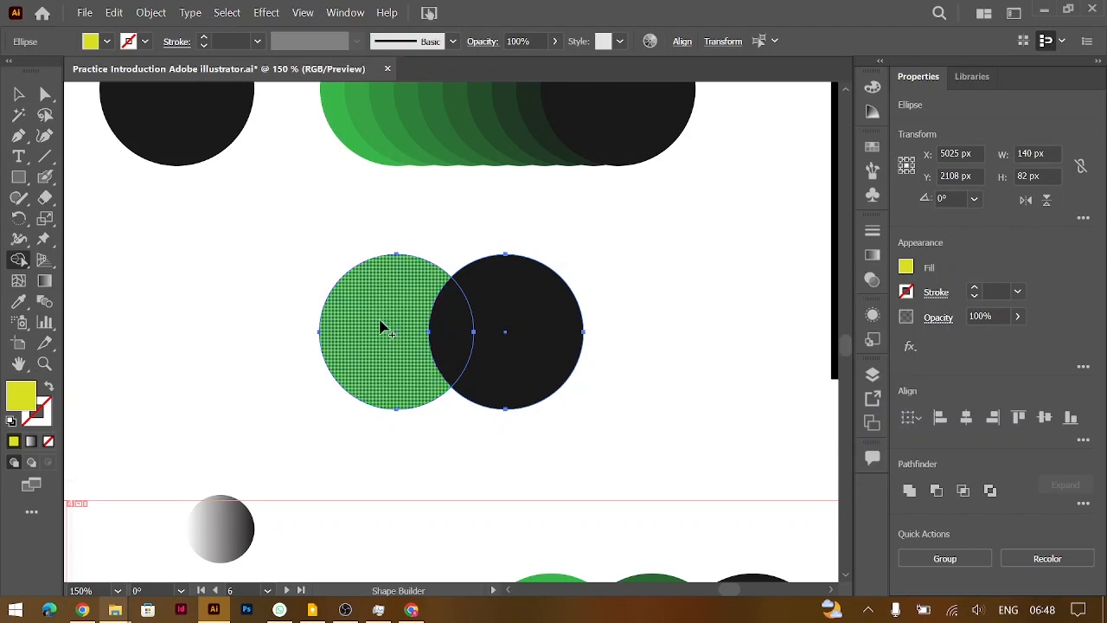
left_click_drag(383, 323, 548, 305)
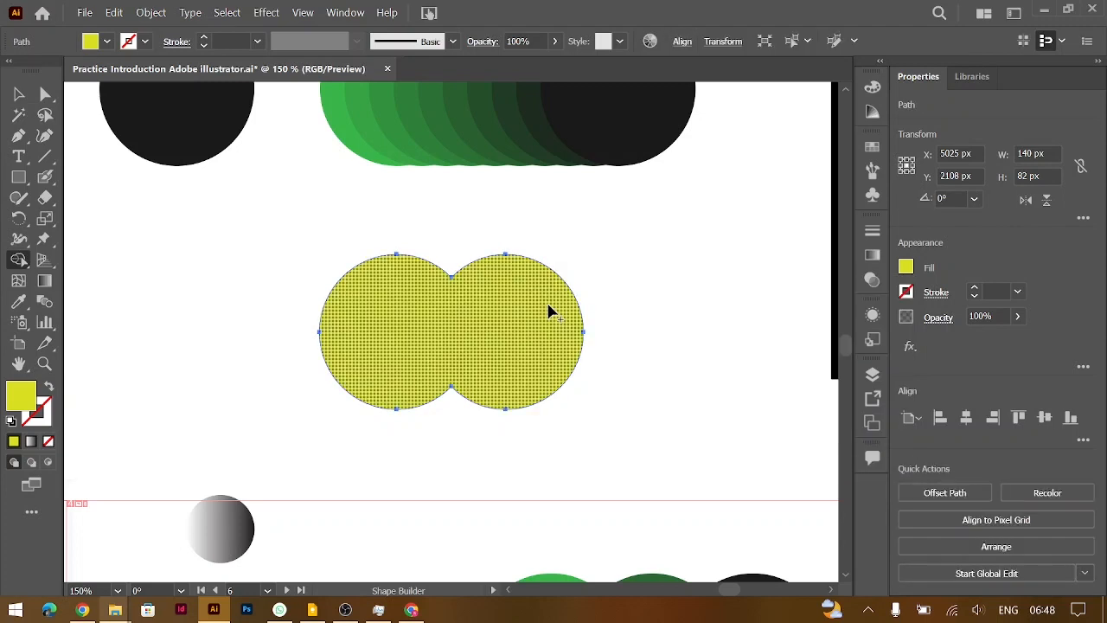
- Undo the yellow-green circle merge and the Puppet Warp stretch of the letter a in the name text
key("ctrl+z")
key("ctrl+z")
key("ctrl+minus")
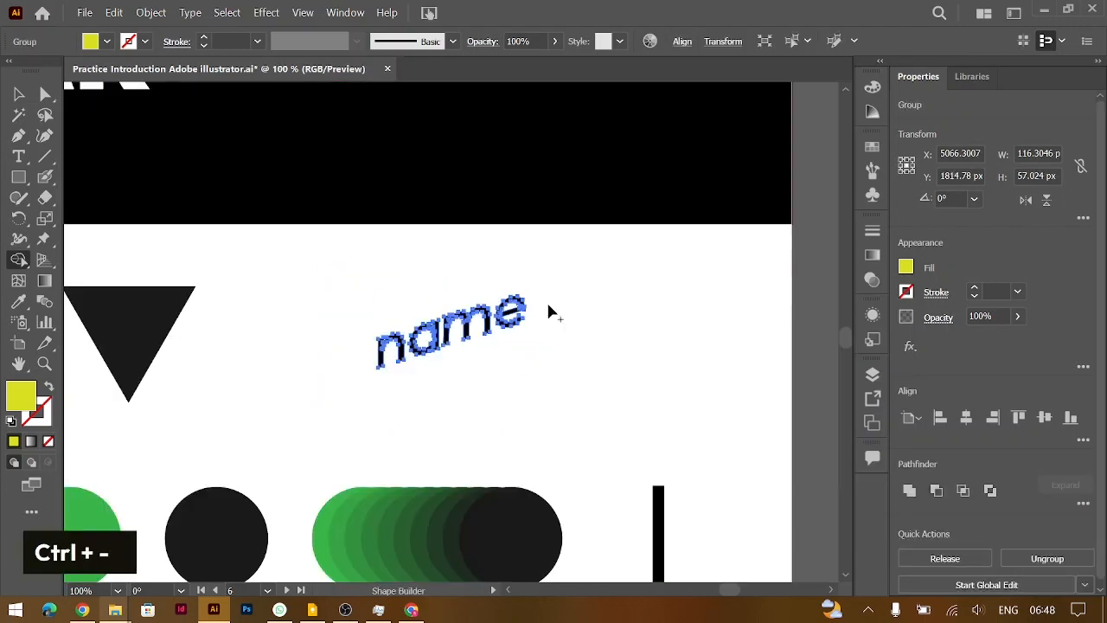
- Add a black mesh point in the upper-left part of the green circle between the two black circles with the Mesh tool
scroll(397, 371, "down", 6)
scroll(282, 304, "left", 3)
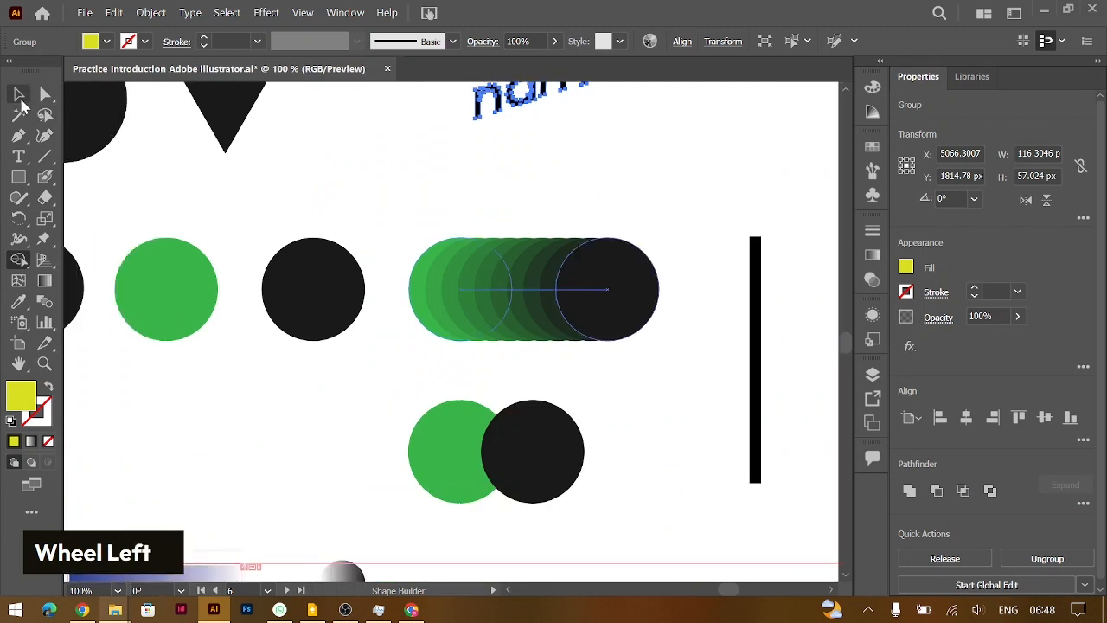
left_click(19, 95)
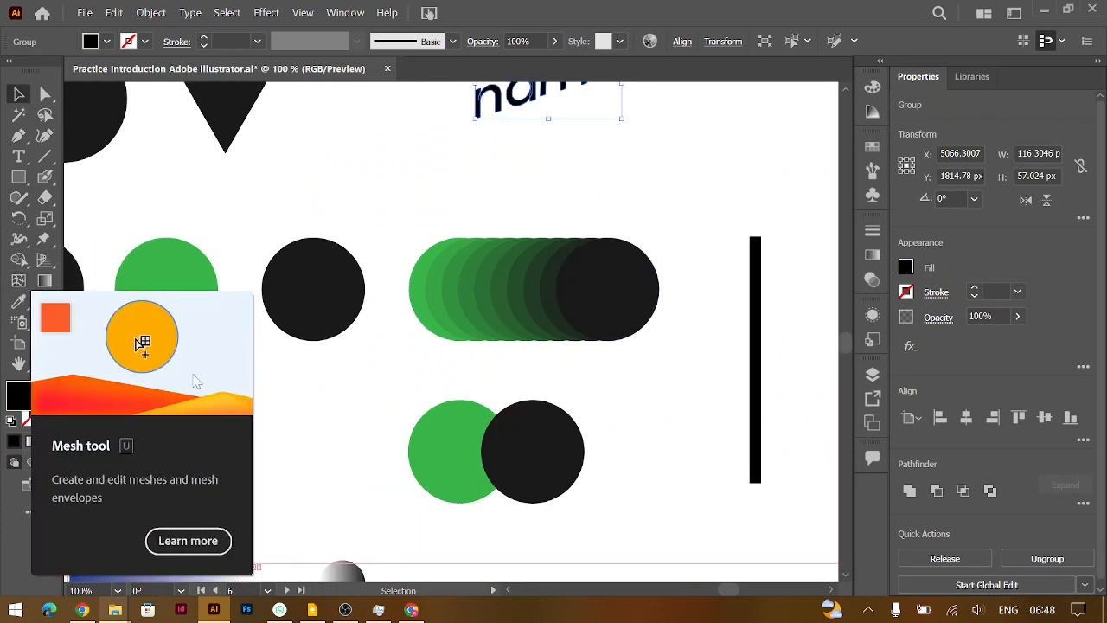
left_click(18, 280)
scroll(236, 390, "left", 4)
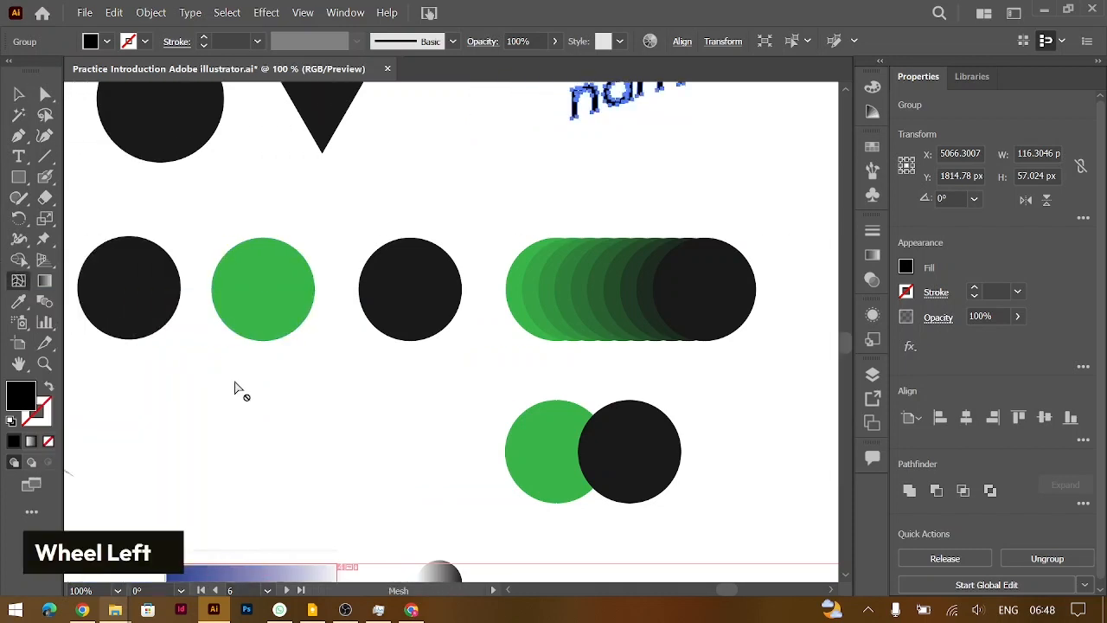
scroll(240, 391, "left", 6)
scroll(231, 318, "down", 7)
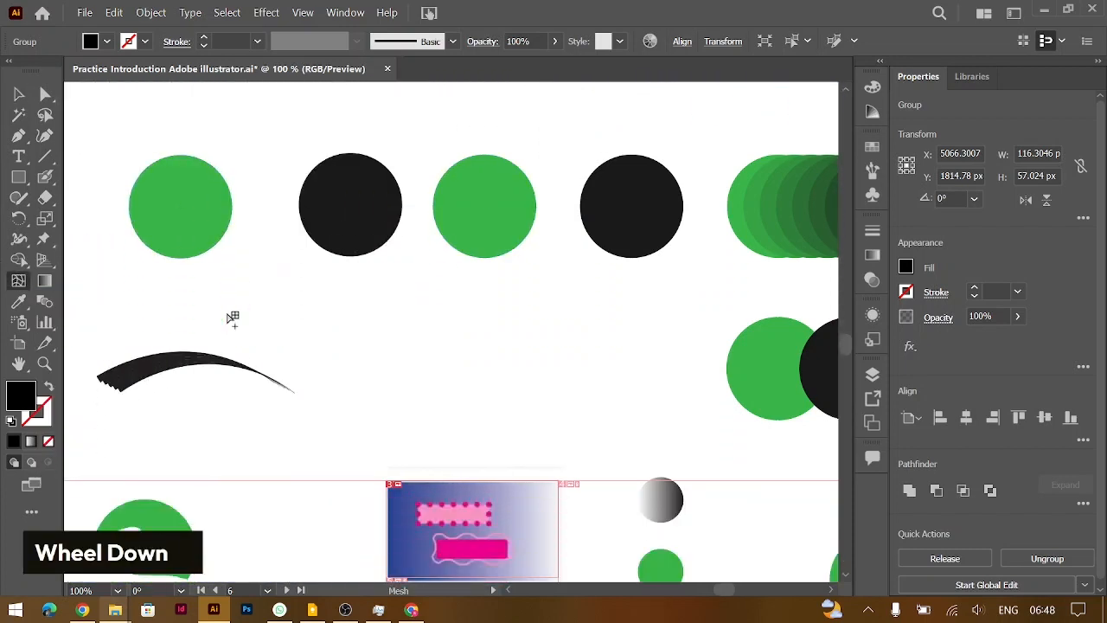
scroll(232, 318, "left", 3)
scroll(232, 317, "right", 10)
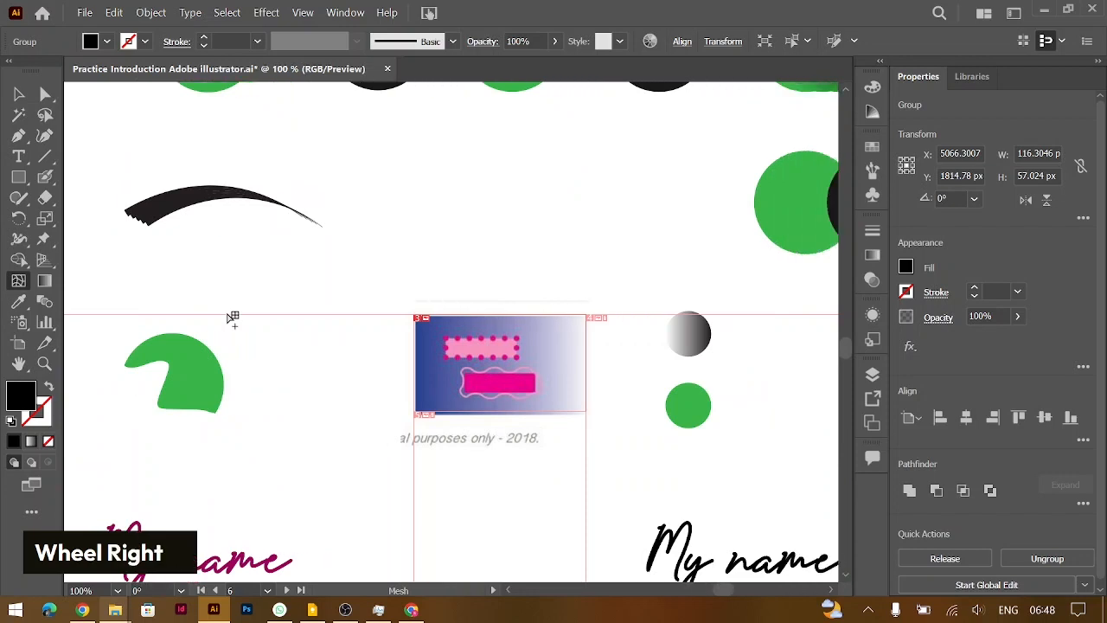
scroll(232, 317, "right", 2)
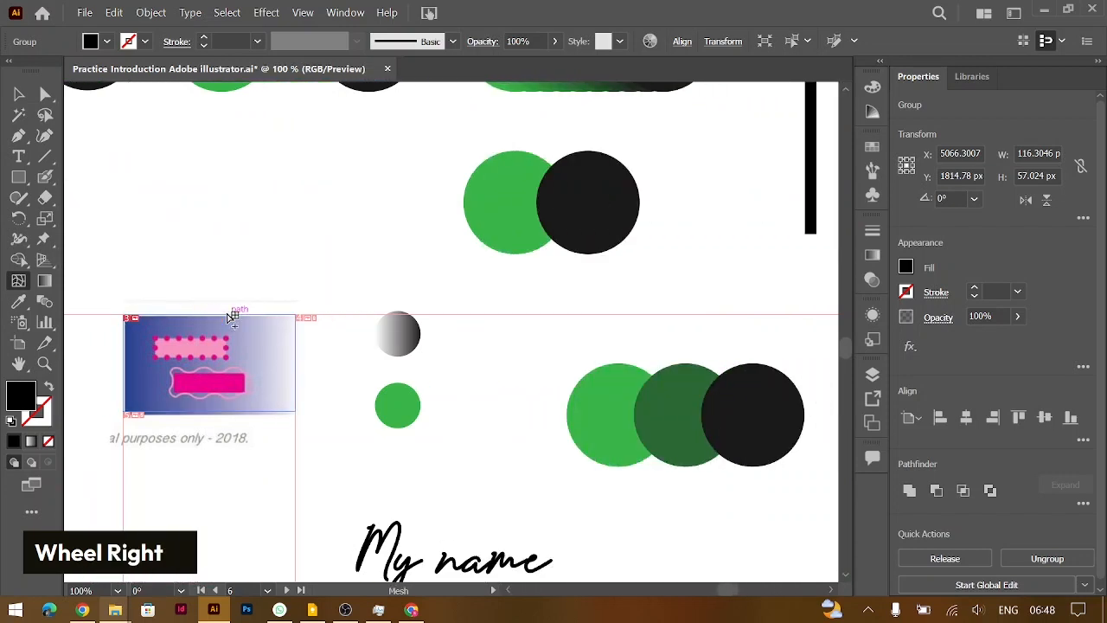
scroll(232, 317, "up", 5)
scroll(232, 318, "left", 1)
scroll(232, 317, "left", 8)
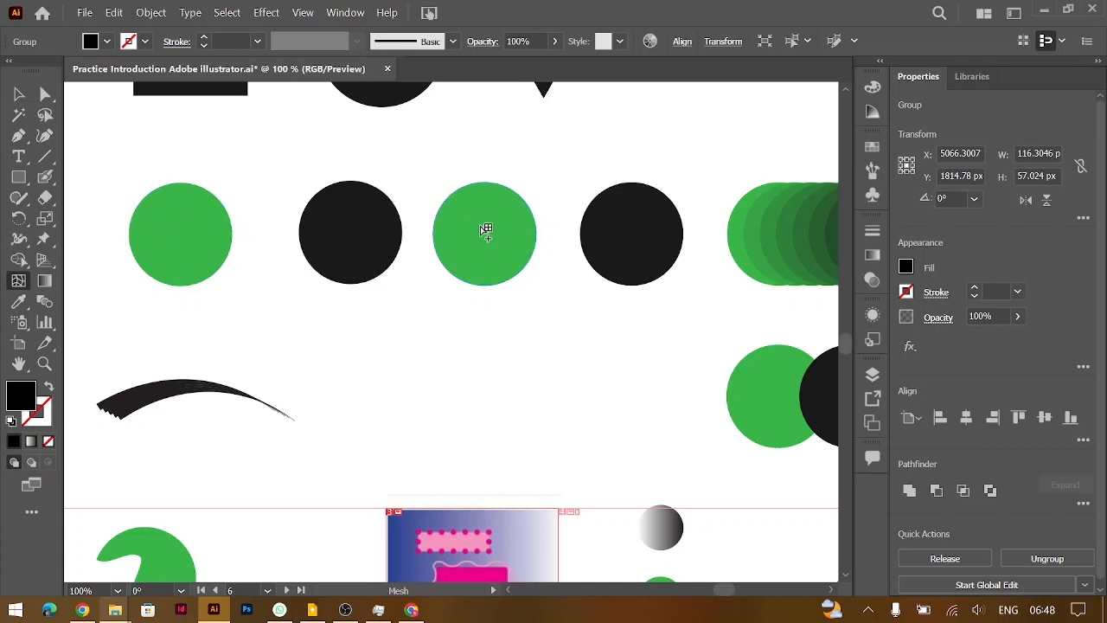
left_click(467, 207)
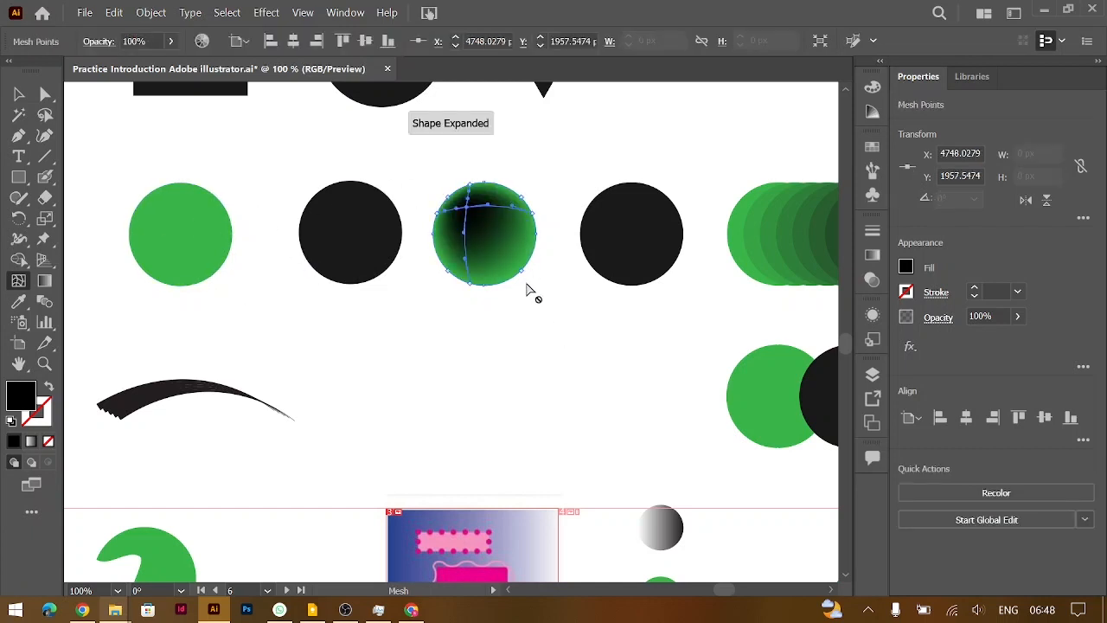
- Add a second mesh point in the lower-right part of the meshed circle and fill it with yellow
left_click(497, 246)
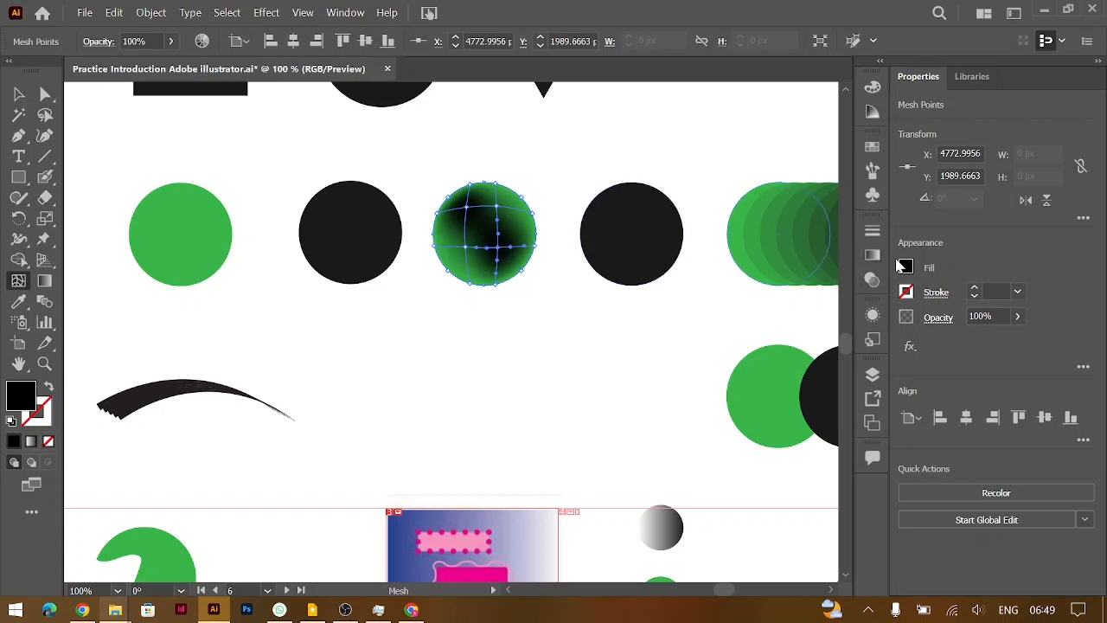
left_click(904, 268)
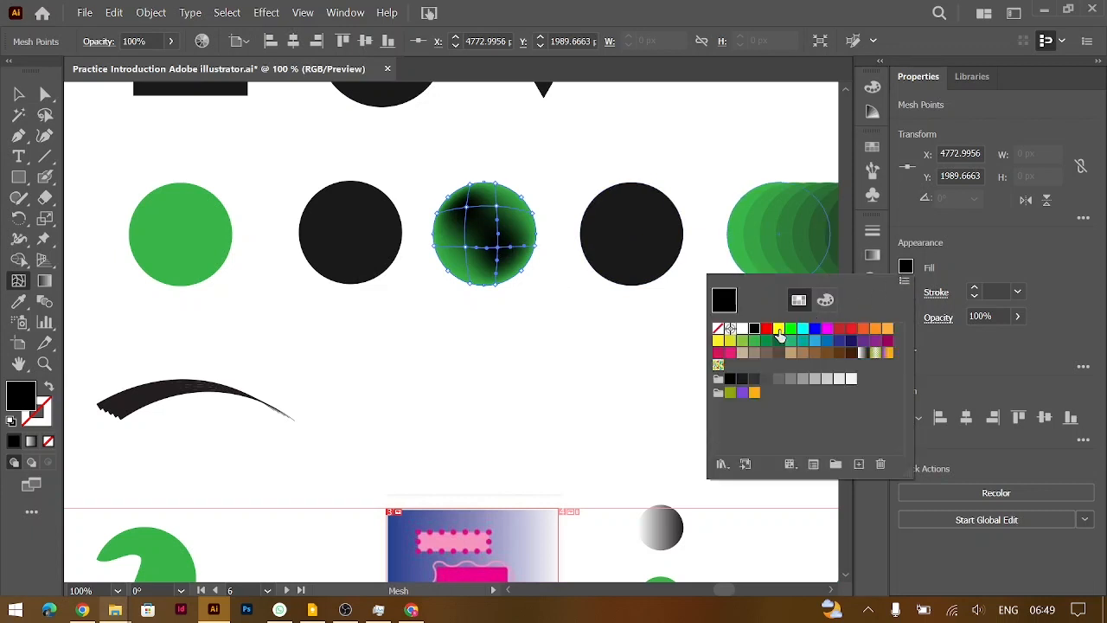
left_click(777, 330)
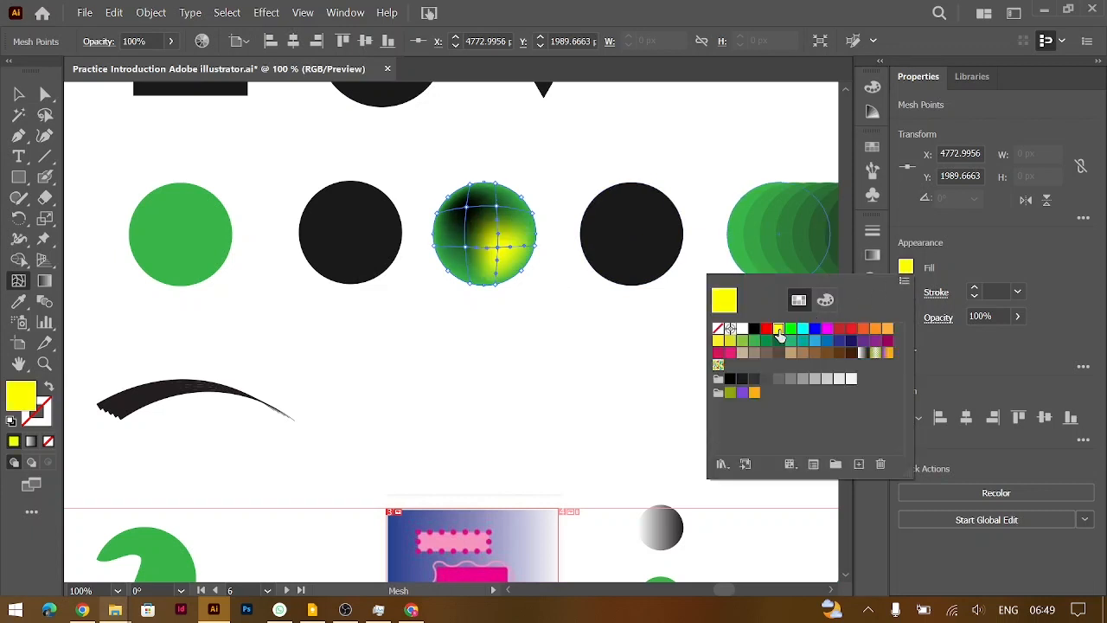
- Recolor the black mesh point in the upper-left part of the meshed circle to orange
left_click(470, 210)
left_click(471, 209)
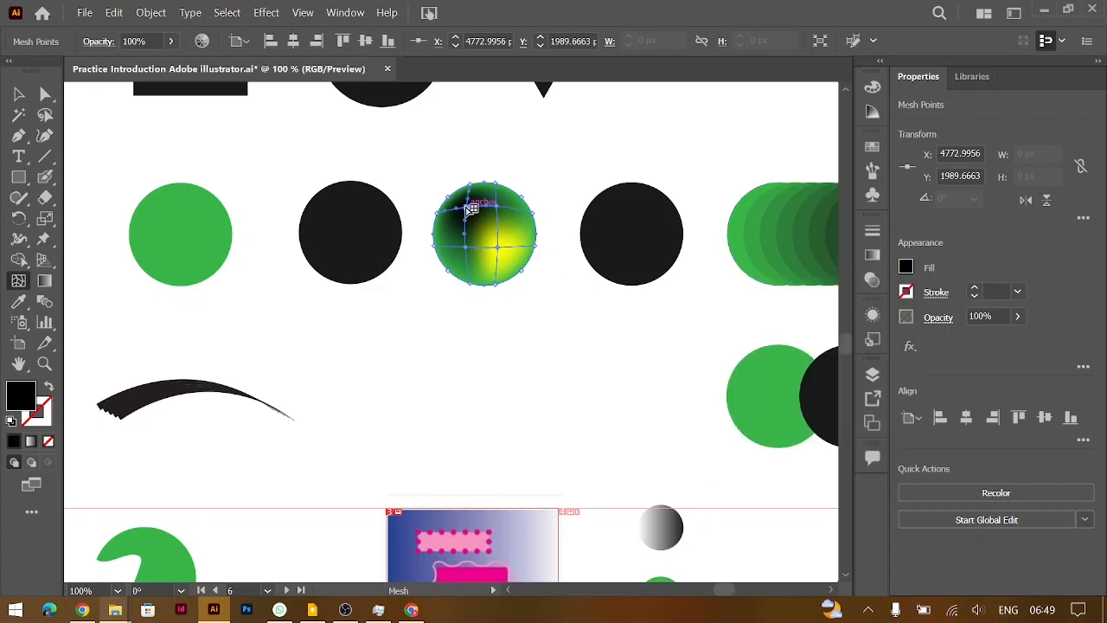
left_click(905, 267)
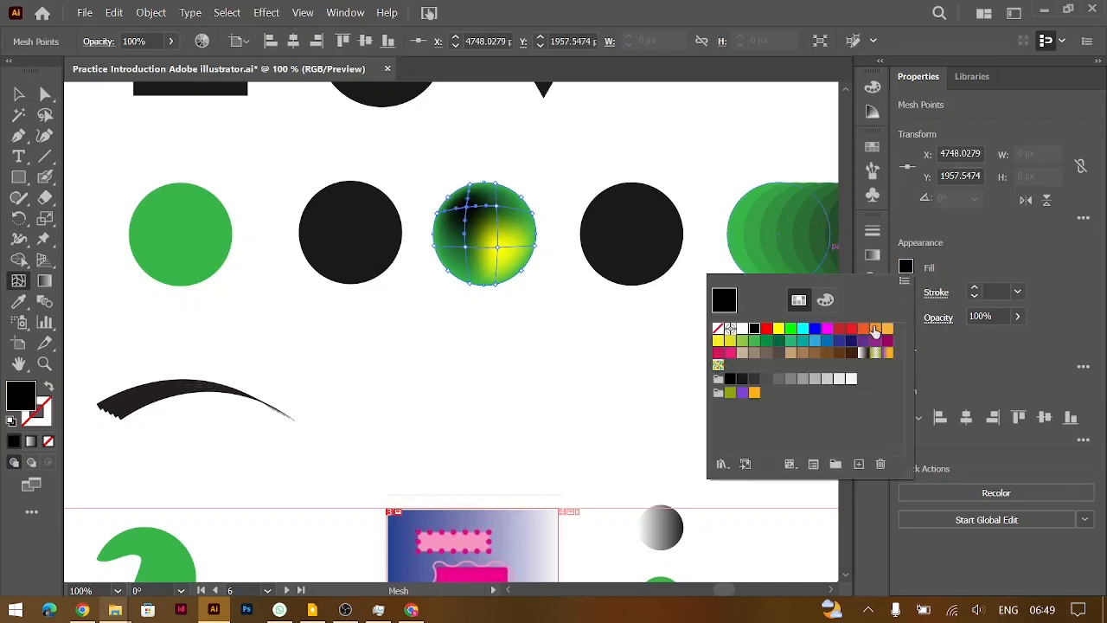
left_click(875, 329)
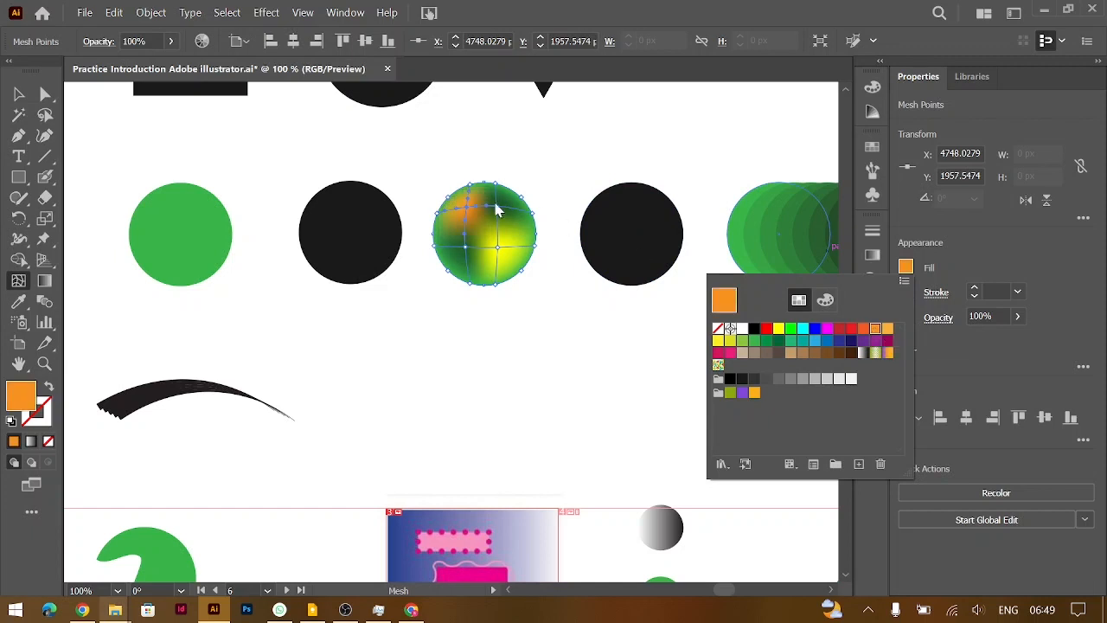
- Move the yellow mesh point up close to the orange one and shift the orange point slightly inward with the Mesh tool
key("ctrl+equal")
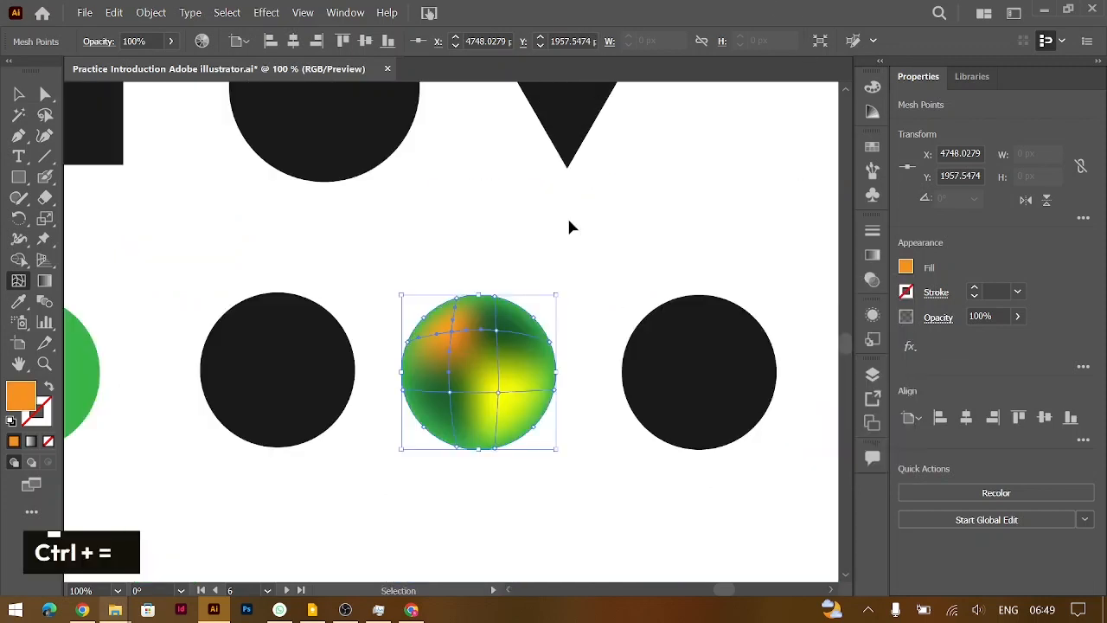
key("ctrl+equal")
key("ctrl+equal")
key("ctrl+equal")
key("ctrl+minus")
scroll(504, 404, "down", 1)
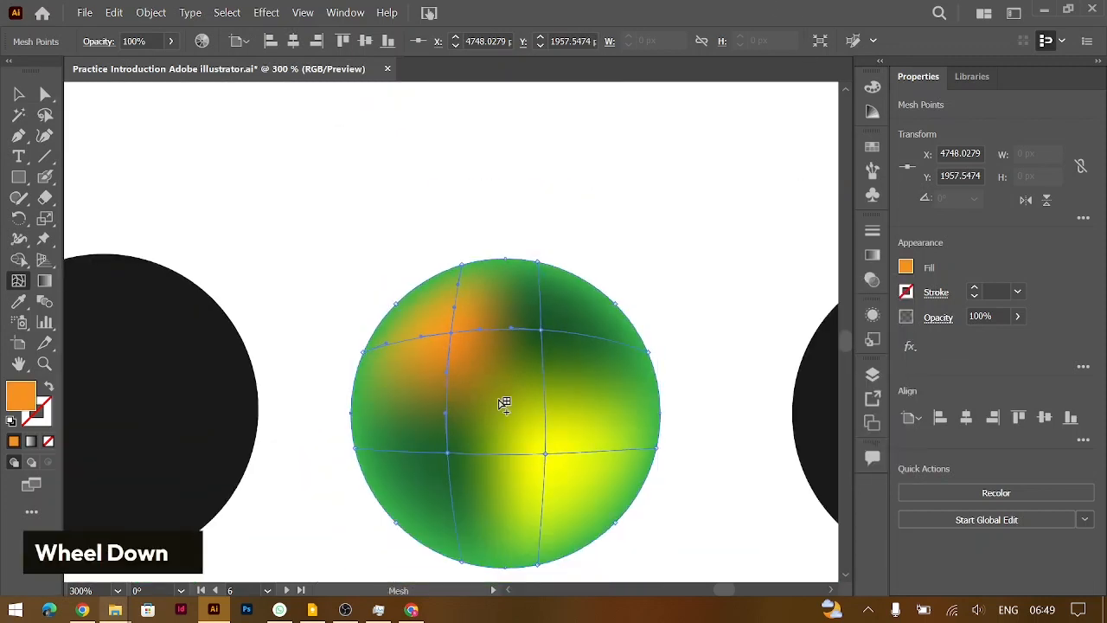
scroll(505, 404, "down", 1)
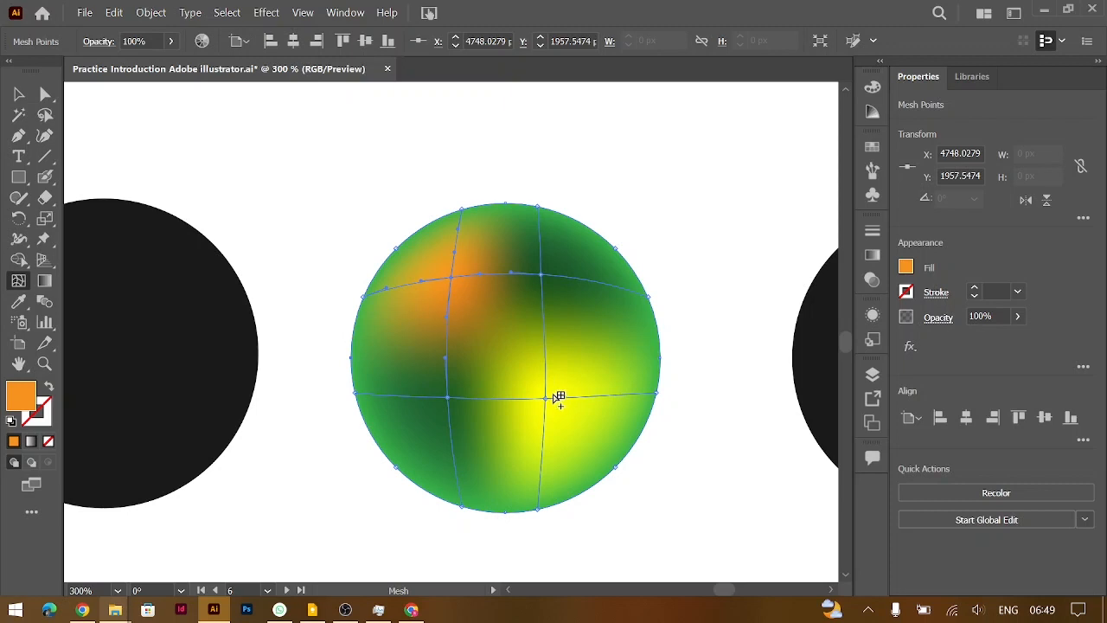
left_click_drag(553, 395, 471, 300)
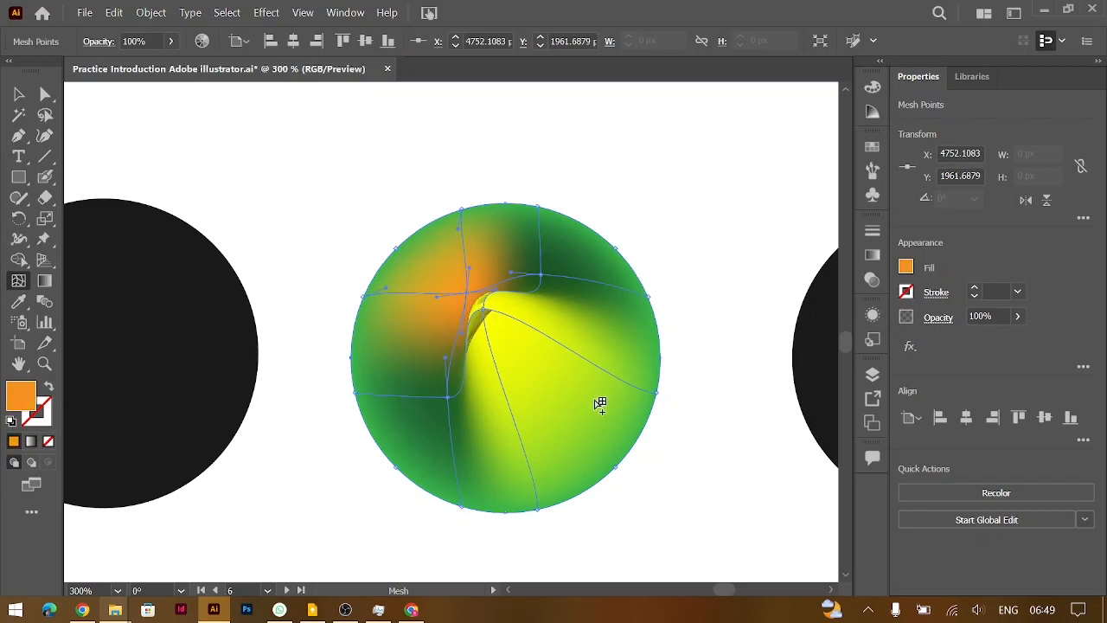
left_click(19, 93)
- Apply a linear white-to-black gradient to the solid green circle beside the toolbar picture with the Gradient tool
key("ctrl+minus")
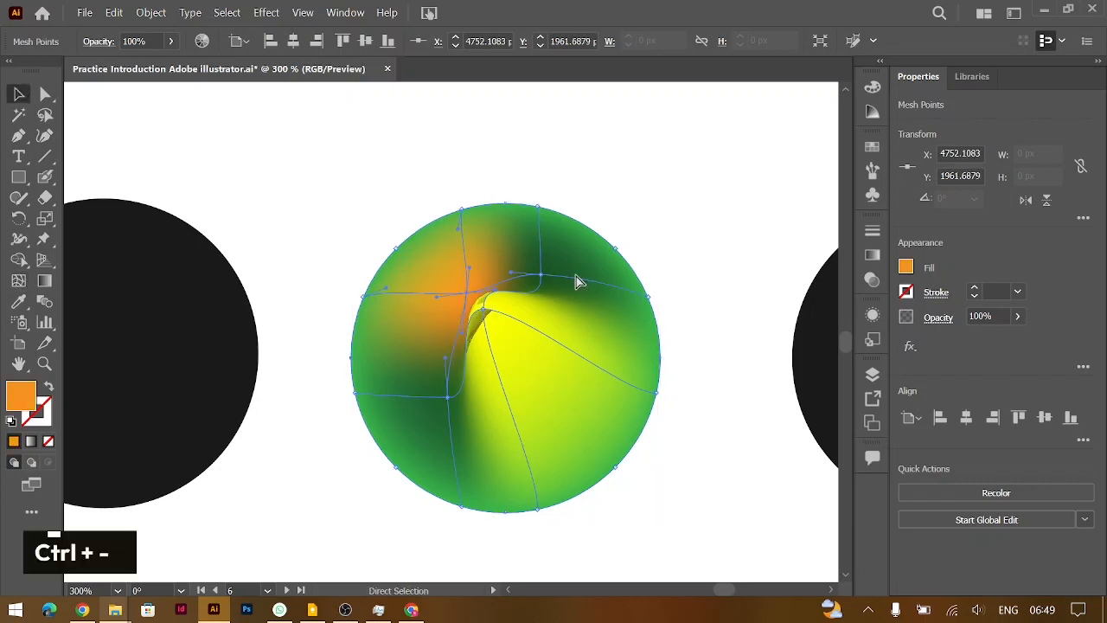
key("ctrl+minus")
key("ctrl+minus")
key("ctrl+minus")
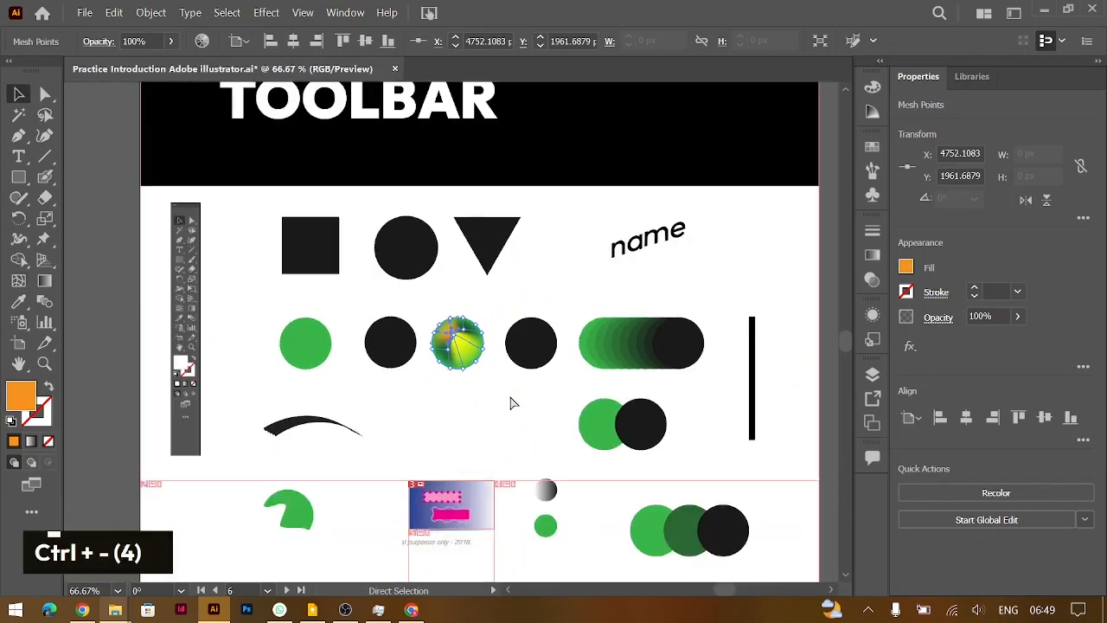
scroll(510, 402, "down", 1)
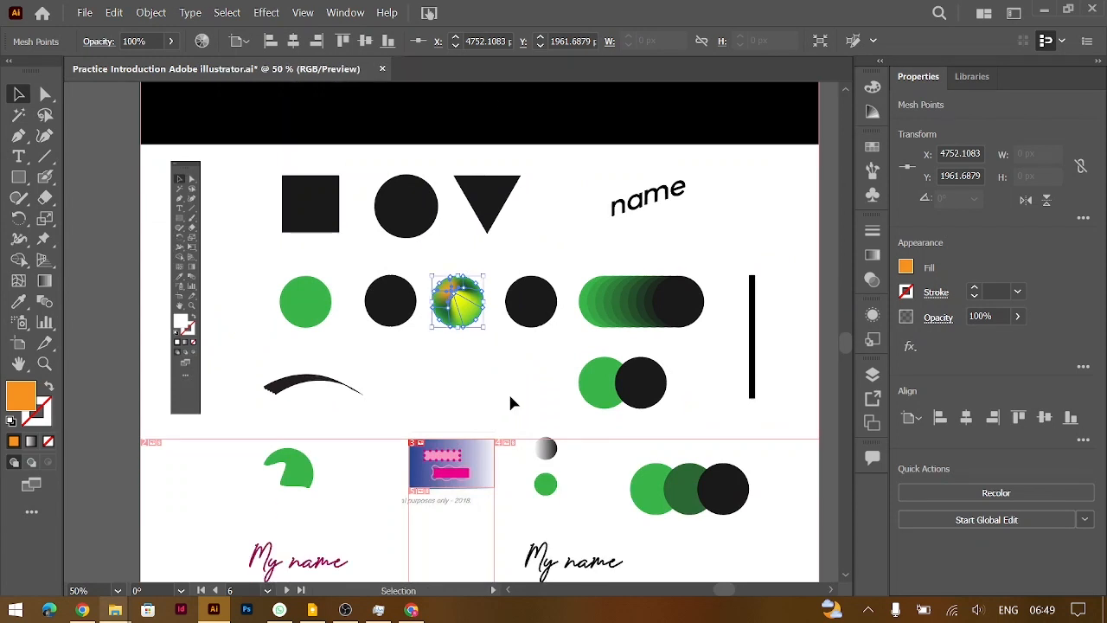
left_click(45, 282)
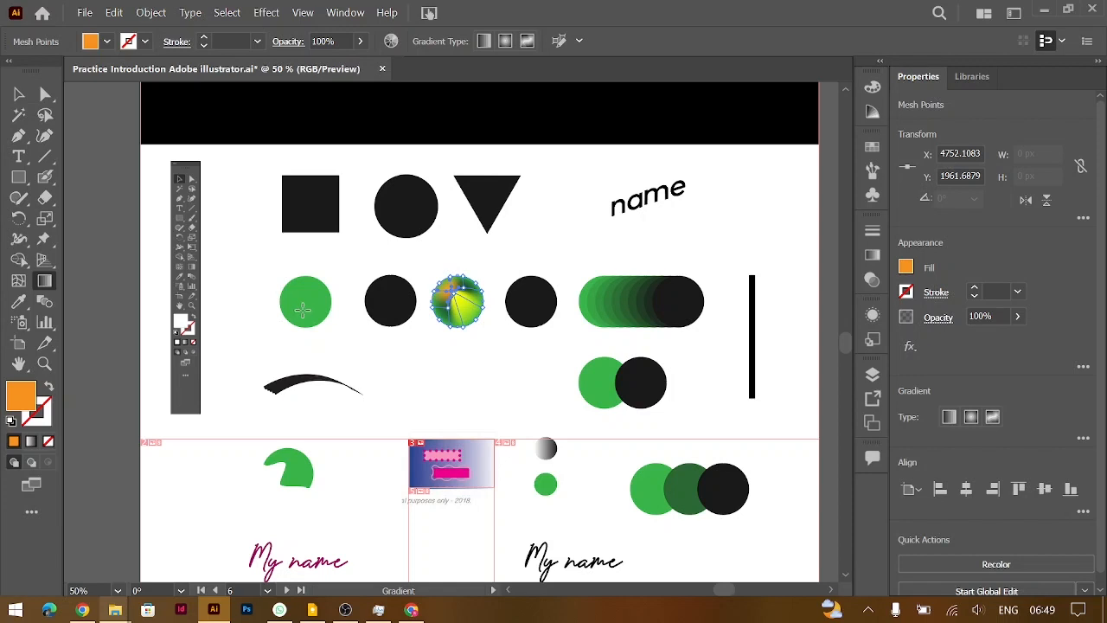
left_click(19, 93)
left_click(304, 303)
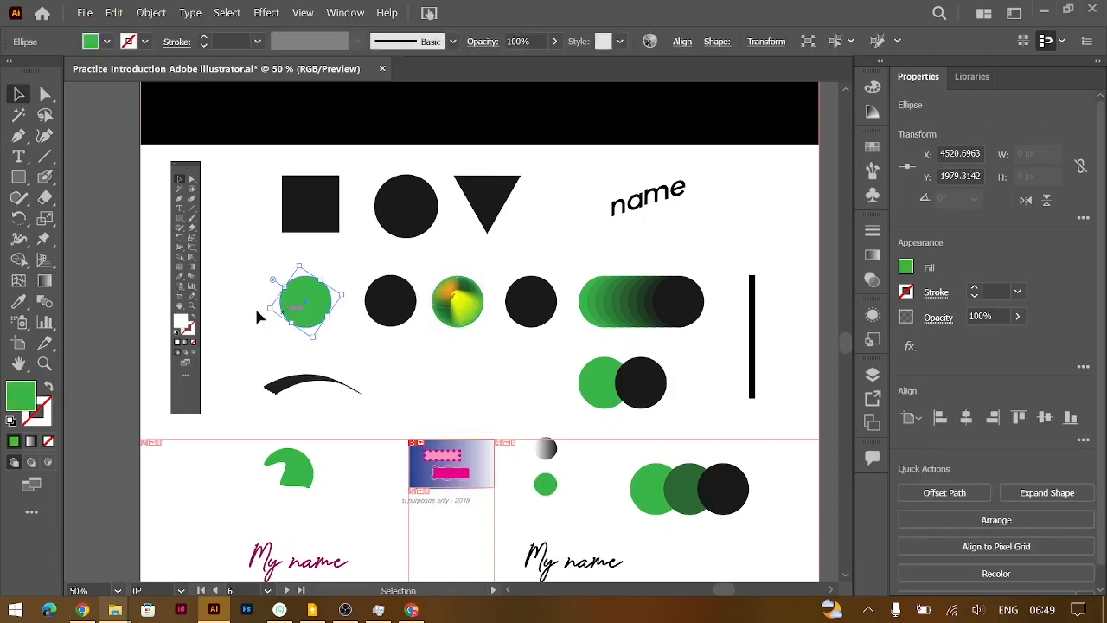
left_click(45, 282)
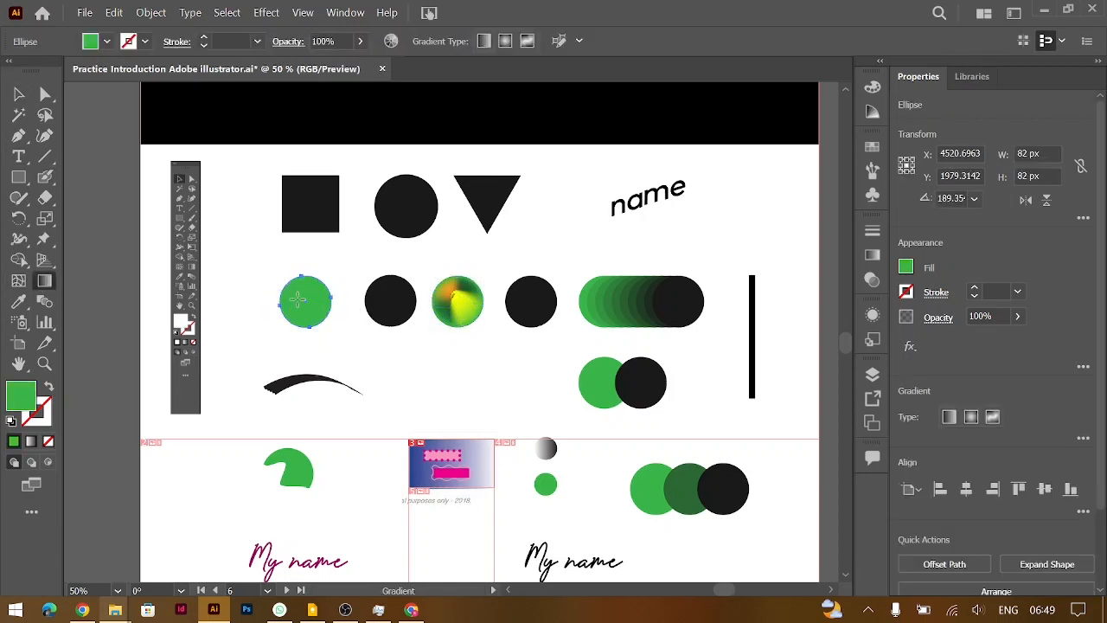
left_click(323, 304)
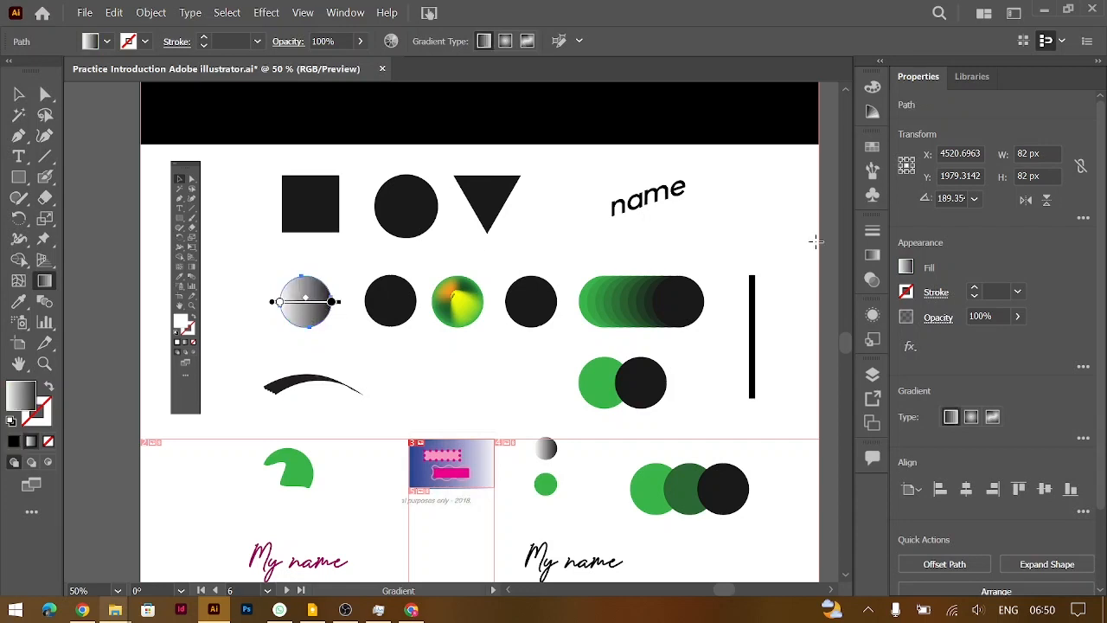
left_click(347, 12)
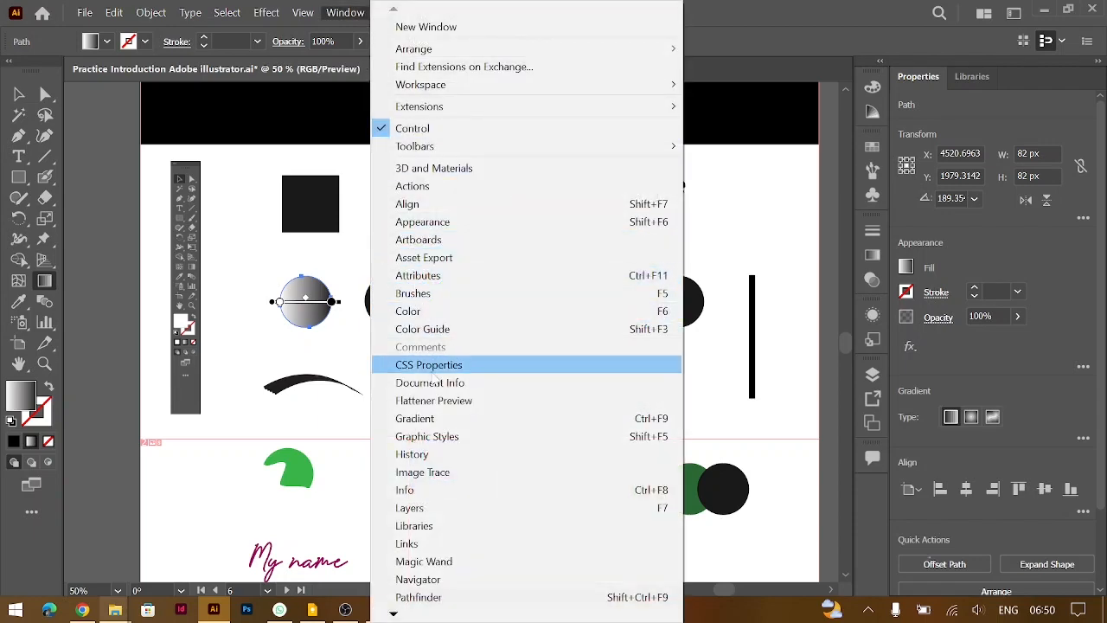
left_click(426, 436)
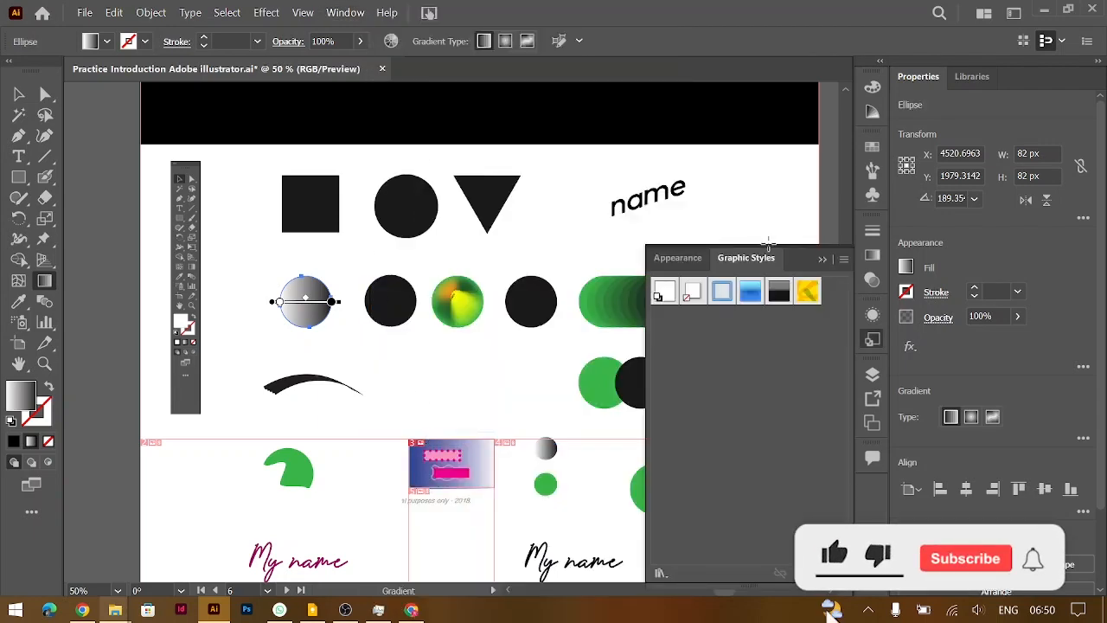
left_click(822, 260)
- Open the Gradient settings for the circle, examine the available gradient types, and close them again
left_click(345, 12)
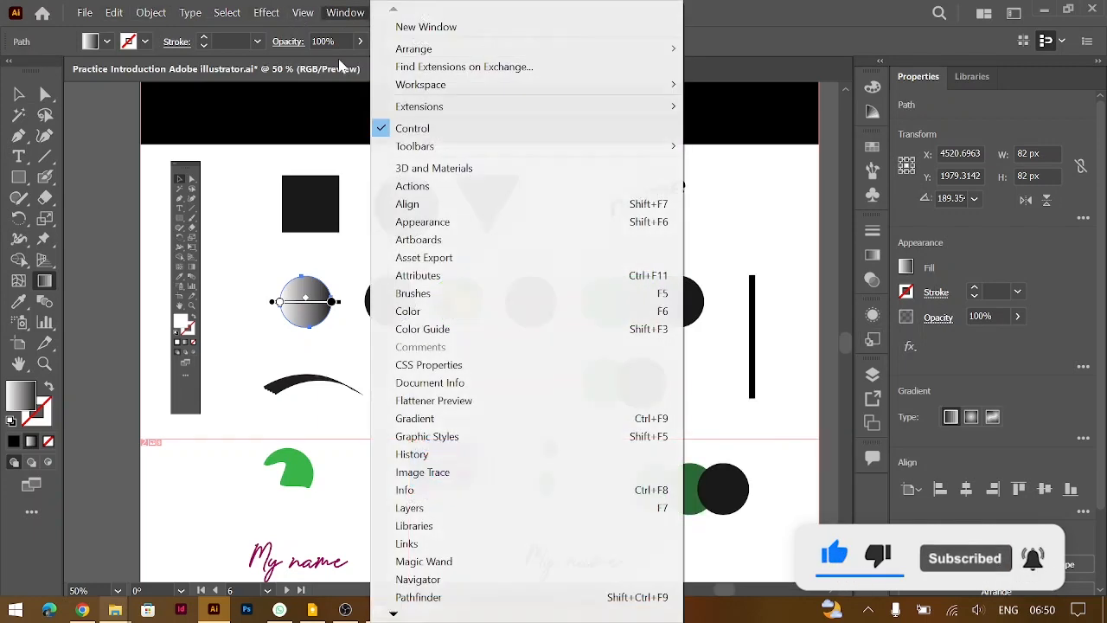
left_click(415, 419)
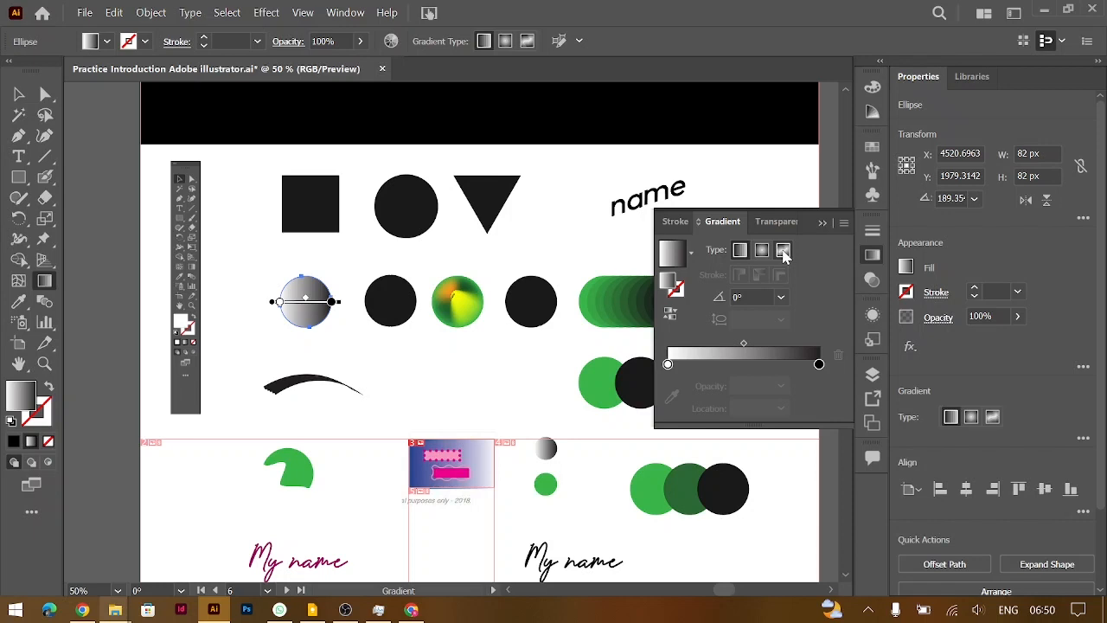
left_click(821, 221)
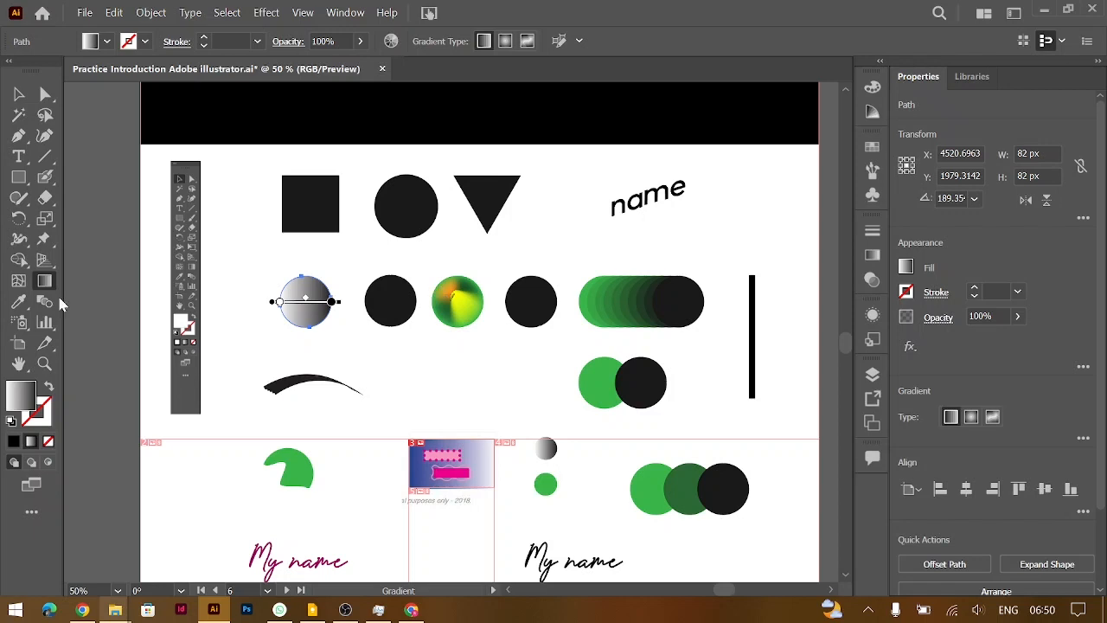
- Change the font of the black "My name" text to Outfit Regular
left_click(18, 303)
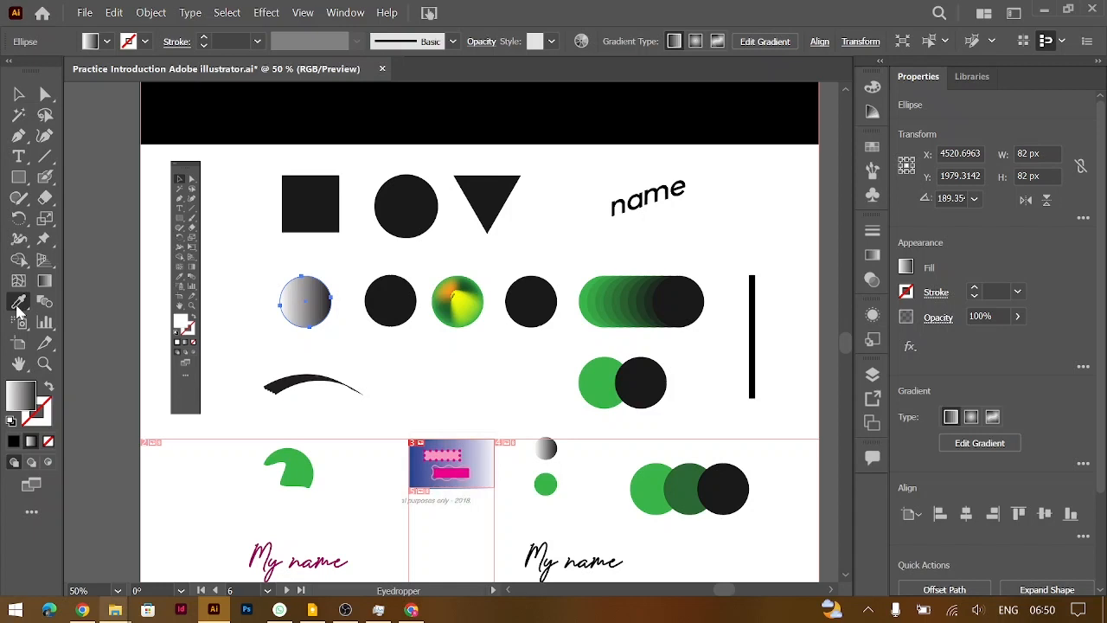
left_click(19, 93)
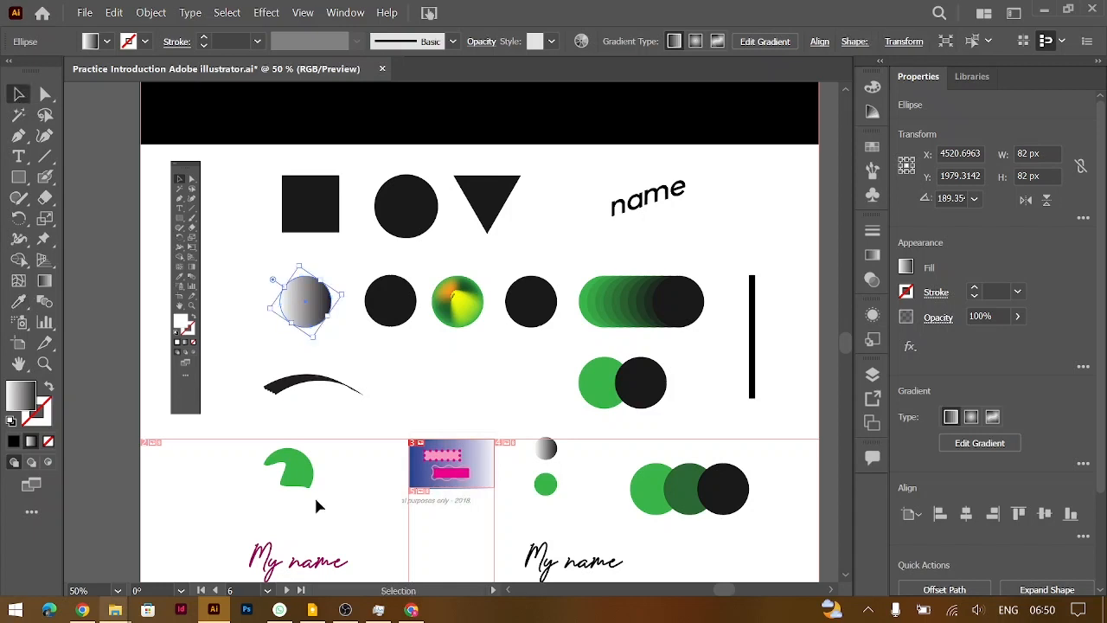
scroll(314, 494, "down", 1)
scroll(318, 506, "down", 1)
left_click(577, 413)
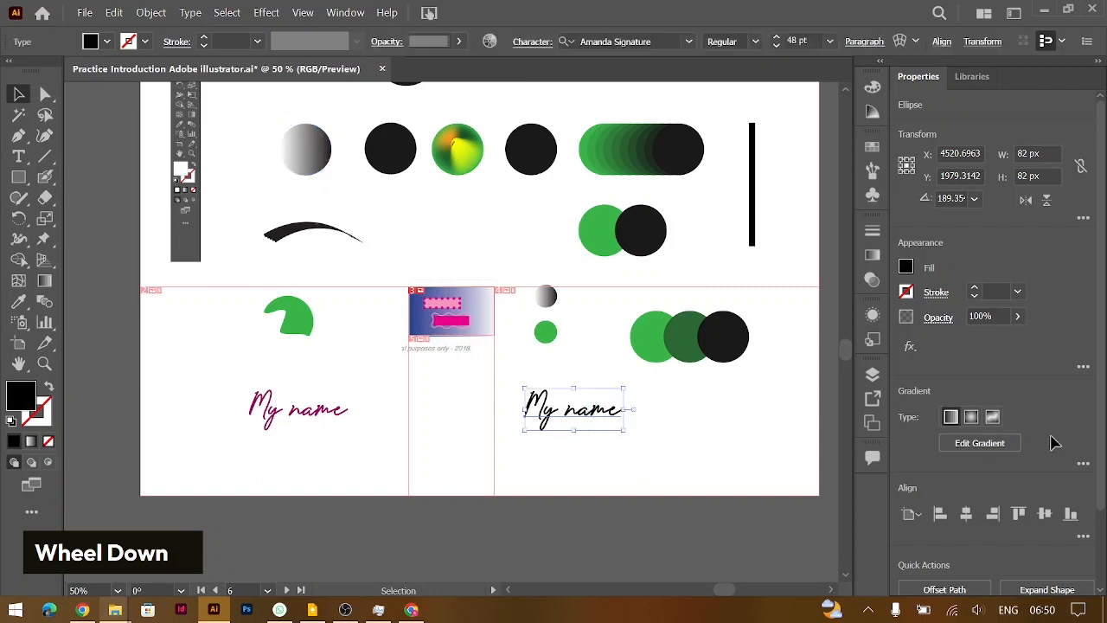
left_click(905, 268)
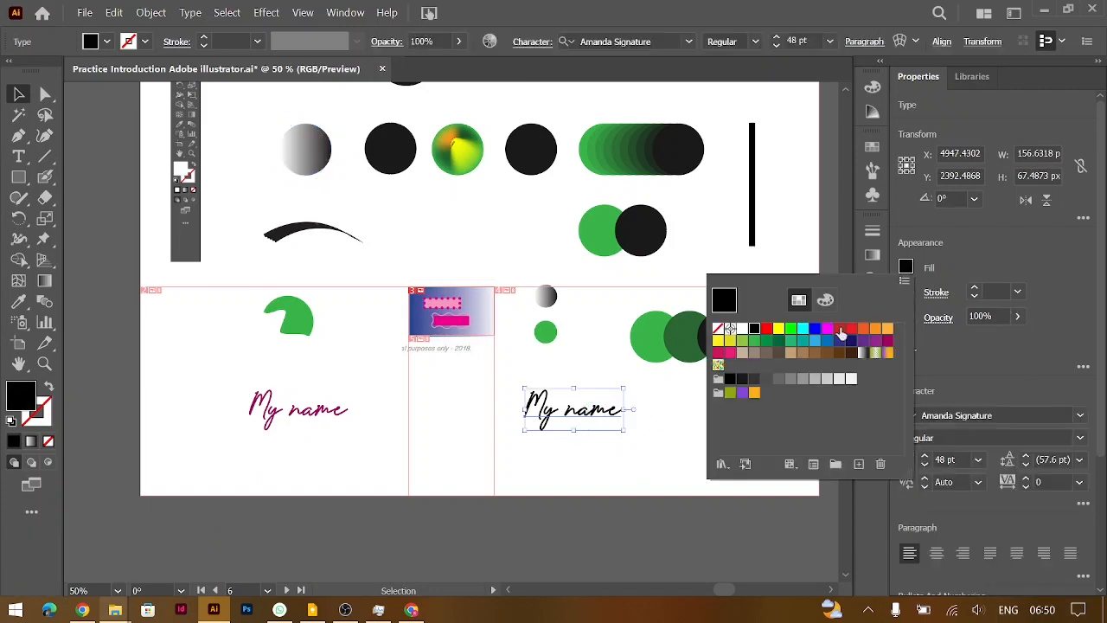
left_click(1015, 412)
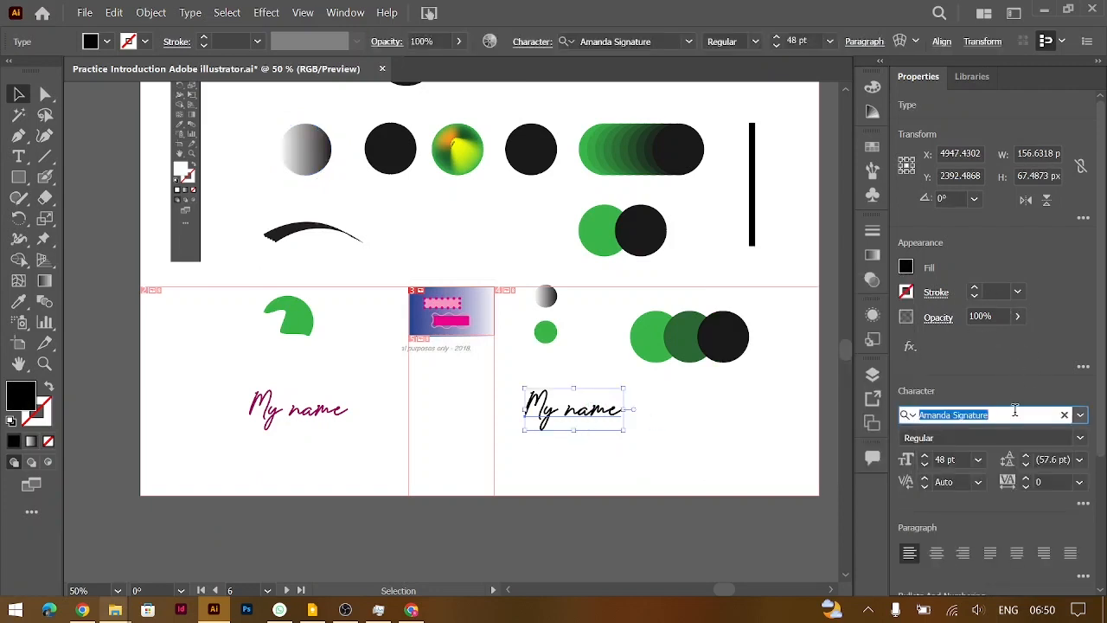
type("out")
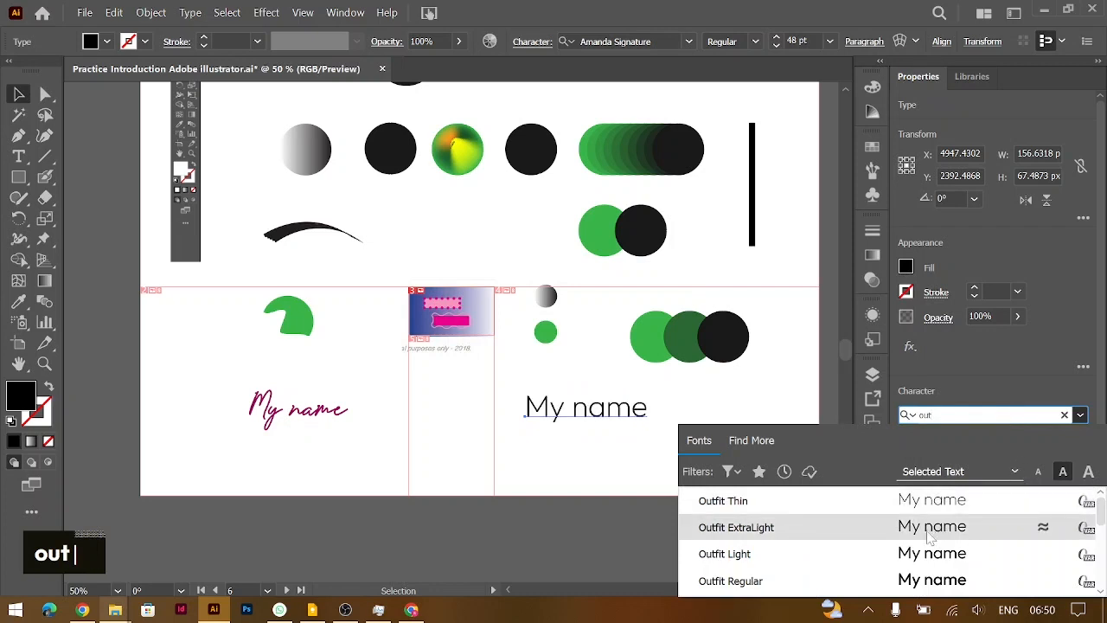
left_click(897, 577)
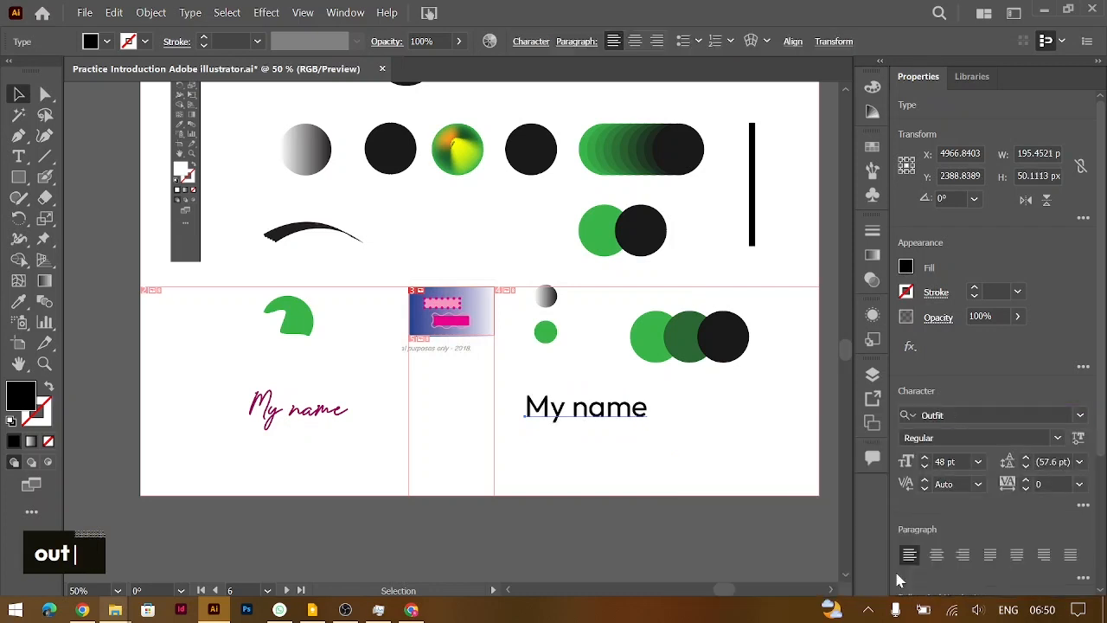
left_click(599, 466)
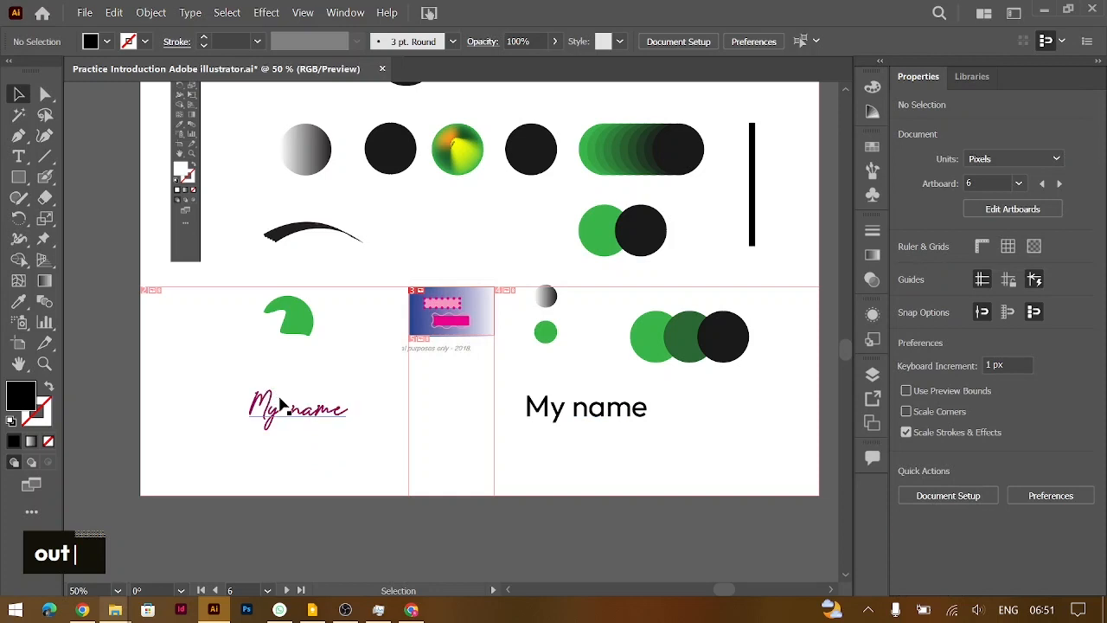
- Enlarge the magenta "My name" text proportionally from its center to about 117 pt
left_click(288, 422)
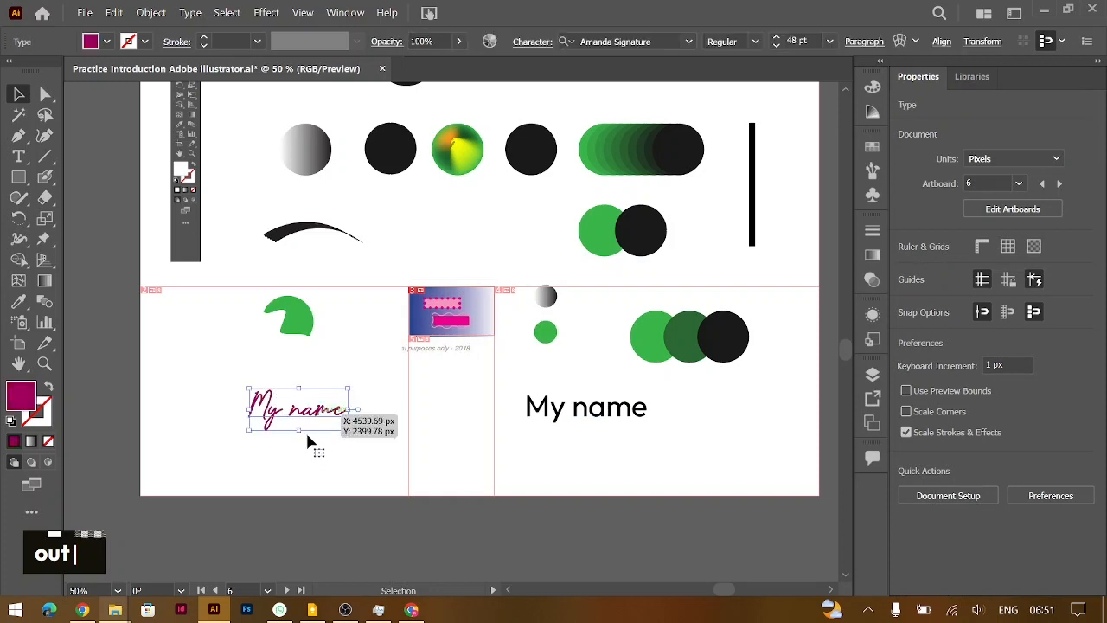
left_click(297, 436, "shift")
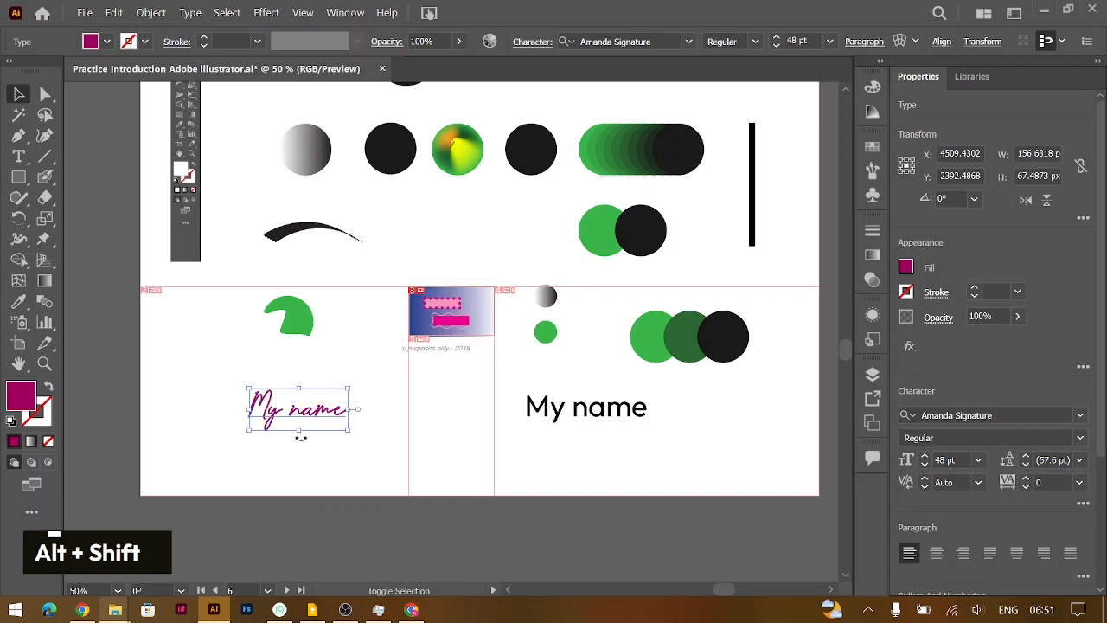
left_click_drag(300, 435, 301, 464)
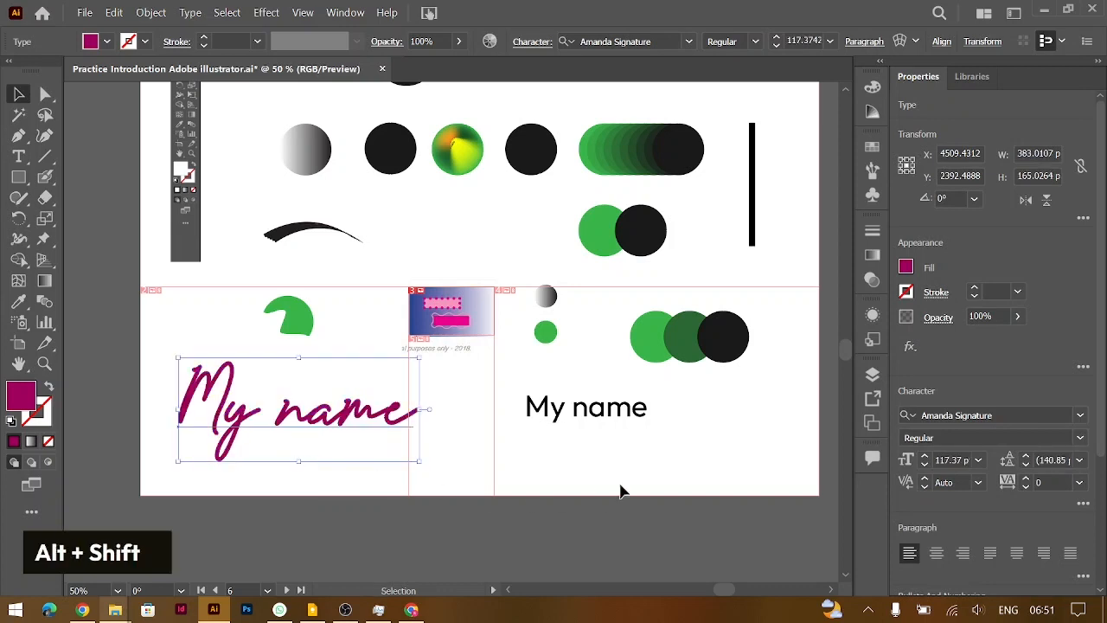
left_click(644, 476)
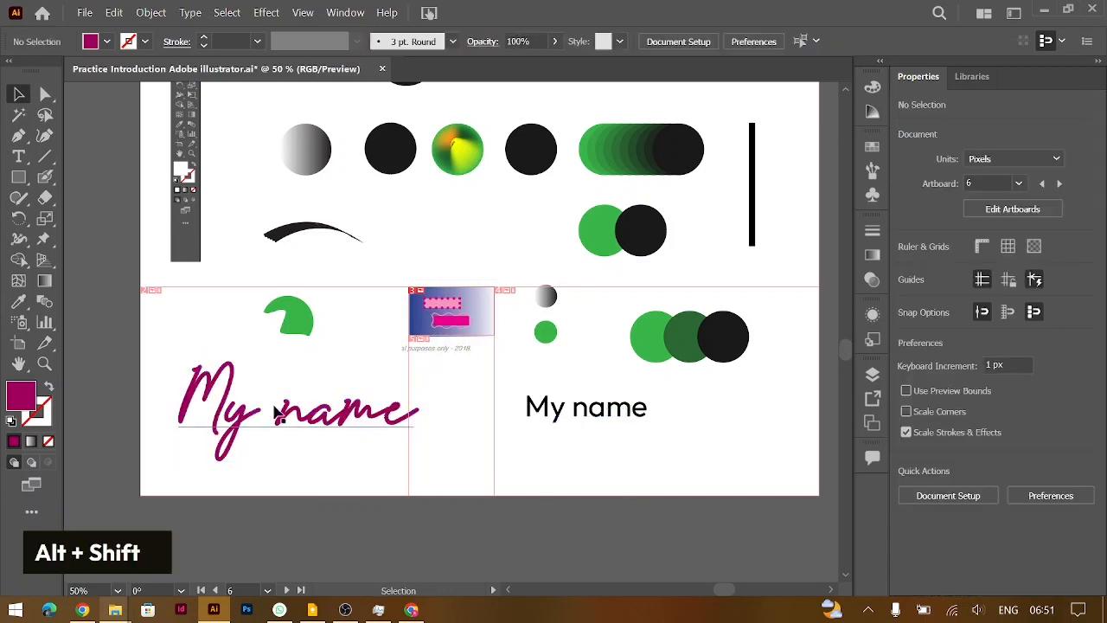
- Copy the magenta text's style onto the black "My name" text with the Eyedropper tool and move the restyled text below the circles
left_click(586, 415)
left_click(17, 304)
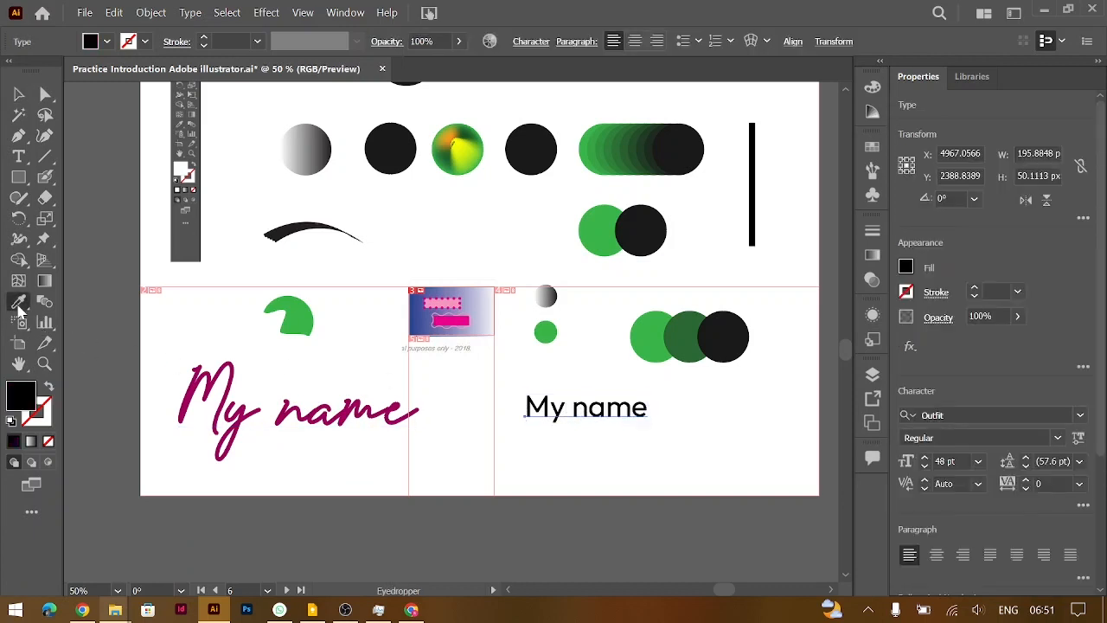
left_click(321, 405)
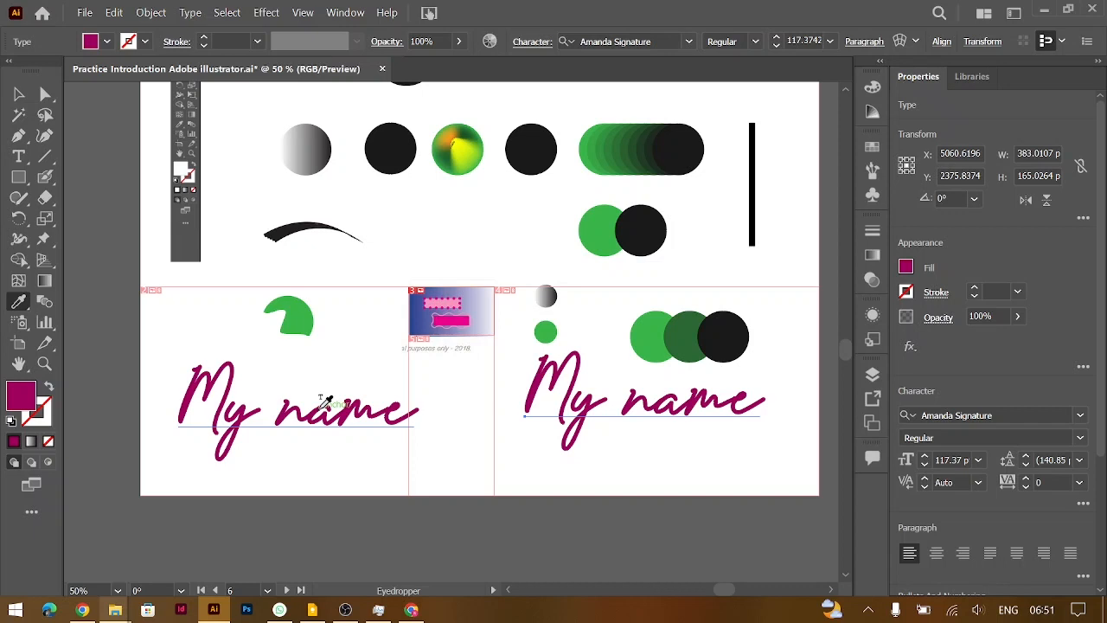
left_click(16, 102)
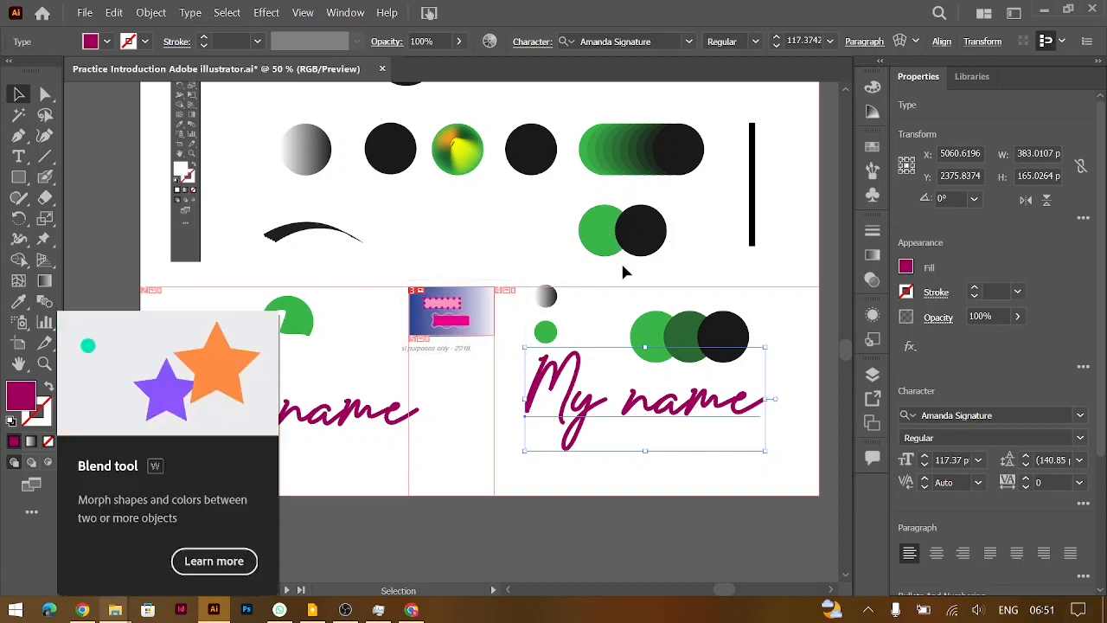
left_click_drag(579, 411, 506, 456)
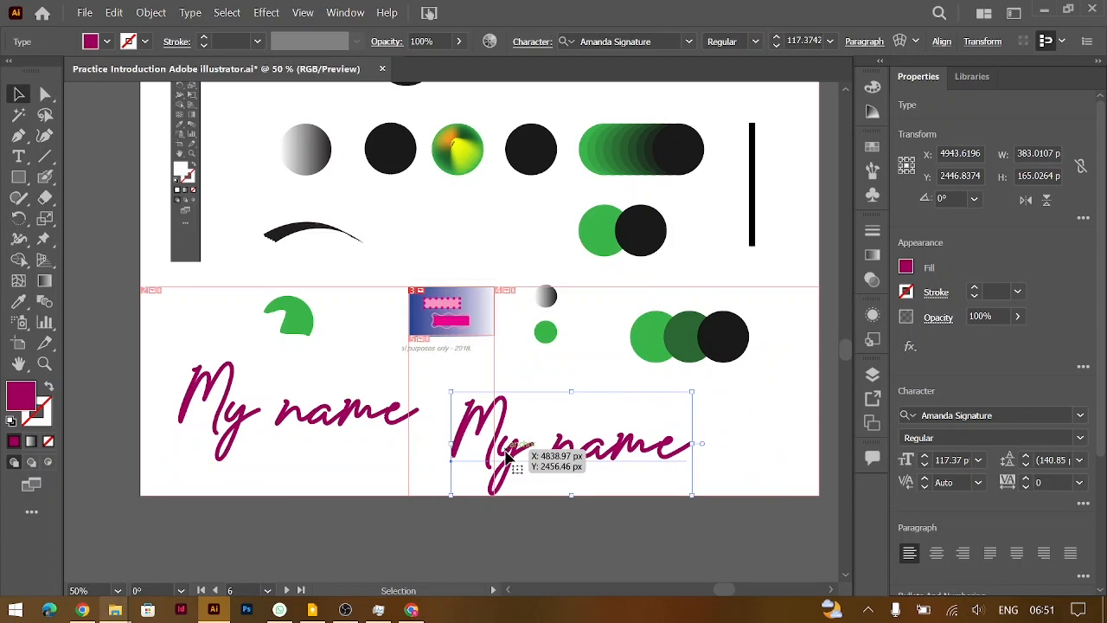
- Delete the overlapping green, dark green and black circles above the lower "My name" text
left_click_drag(508, 455, 508, 456)
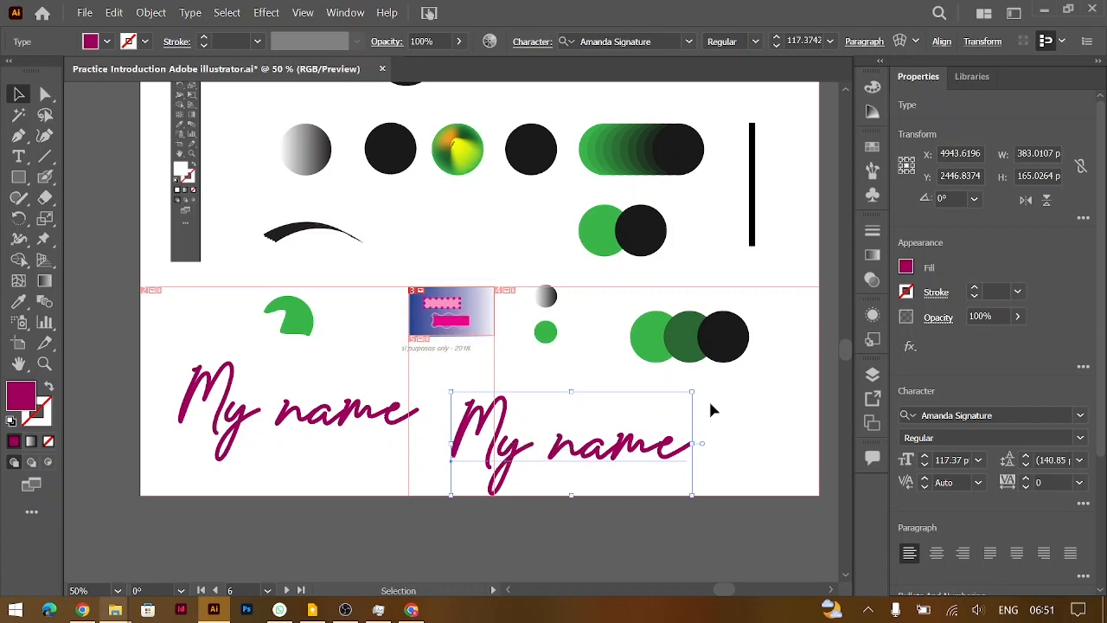
left_click(716, 346)
key("BackSpace")
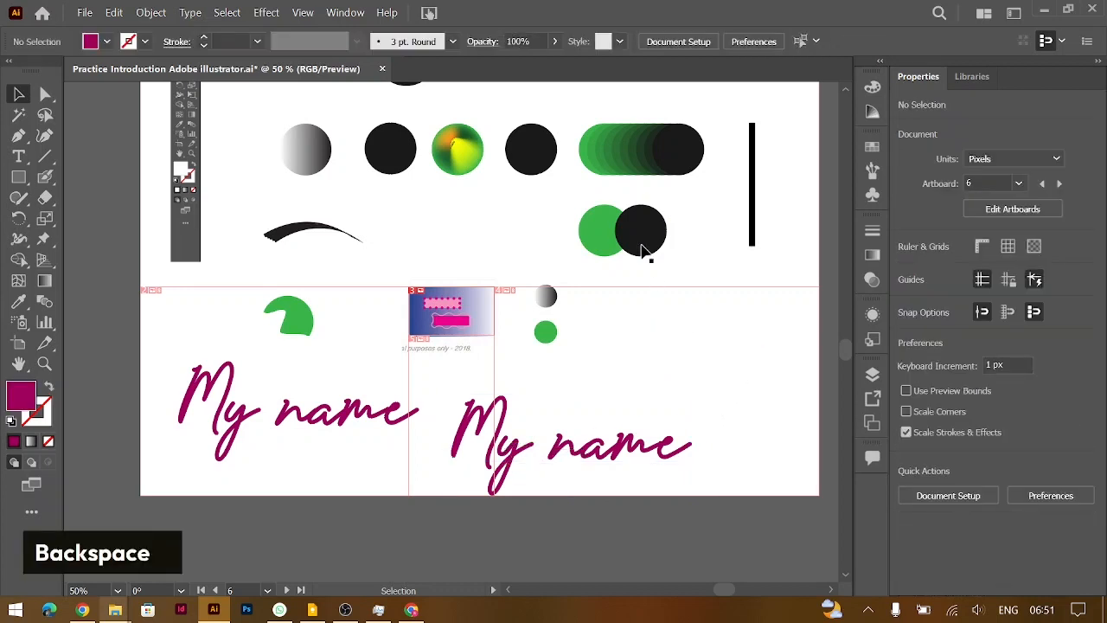
- Move the black circle clear of the overlapping green one and set the Blend spacing for both circles to 8 specified steps
left_click_drag(642, 243, 709, 238)
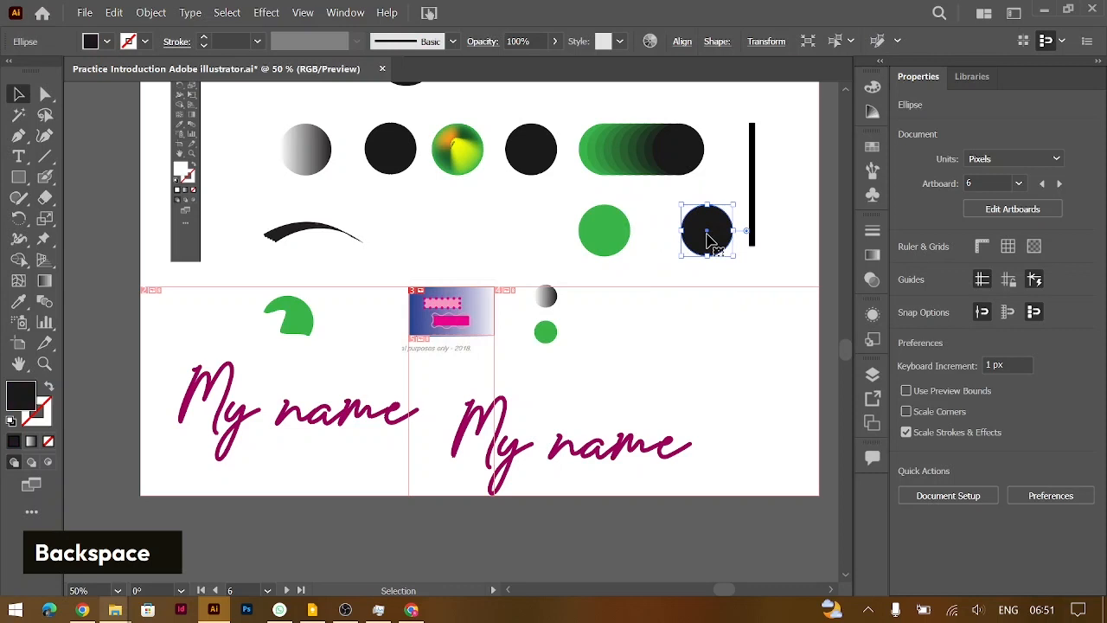
left_click(604, 232, "shift")
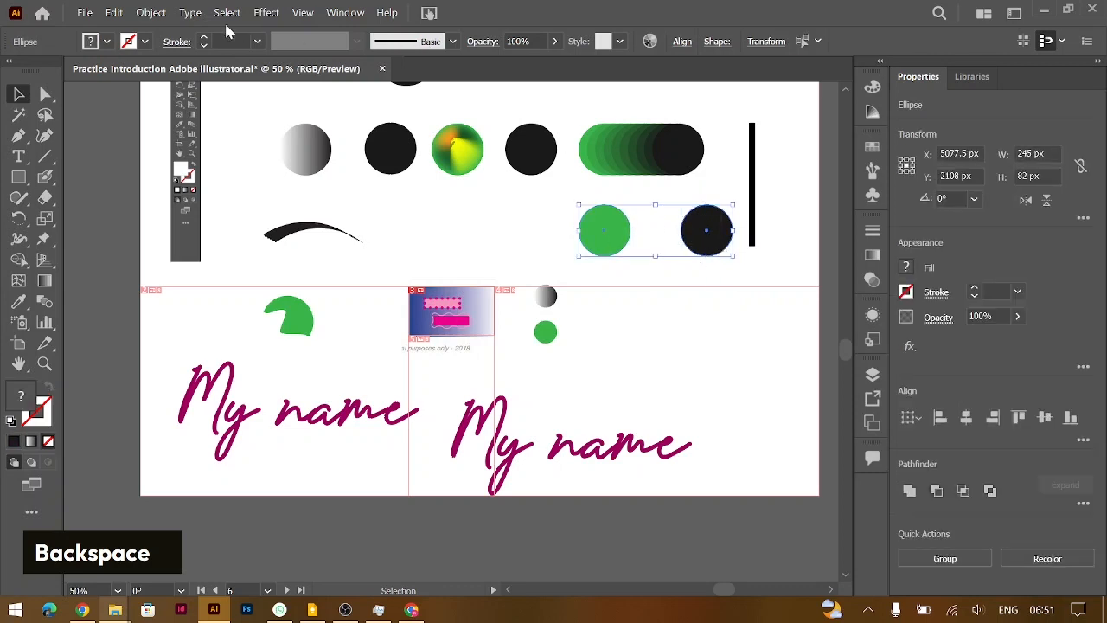
double_click(46, 301)
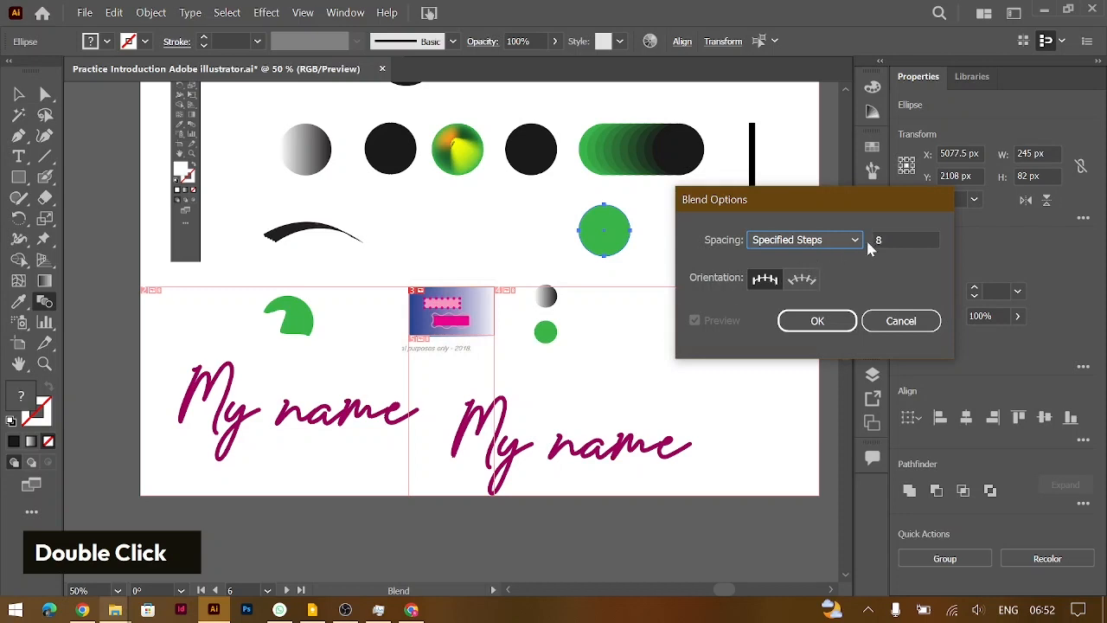
left_click(827, 239)
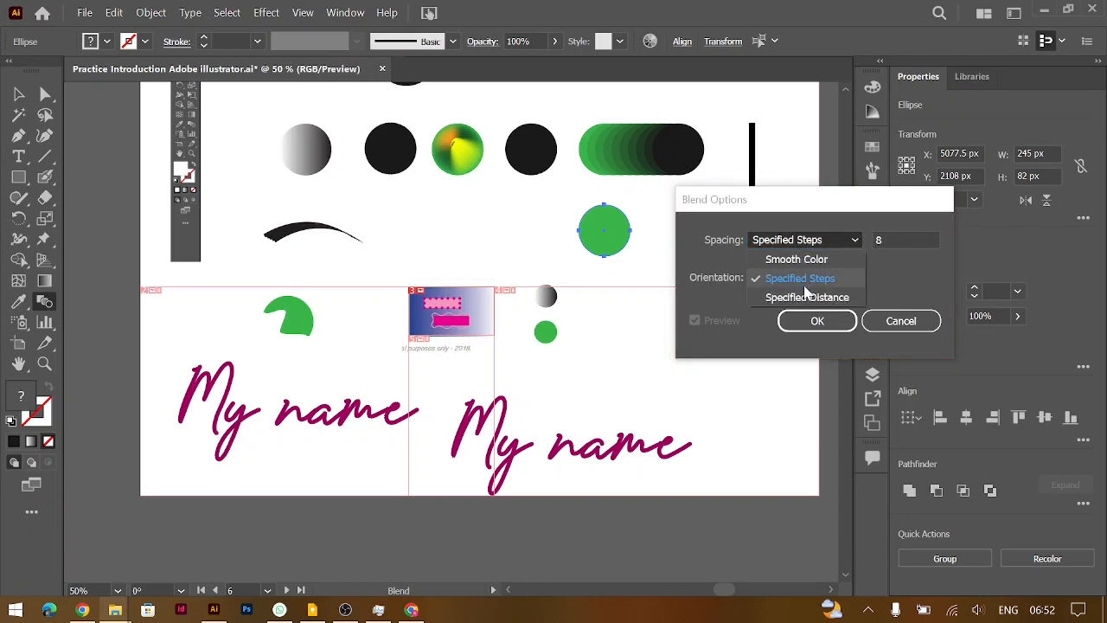
left_click(820, 277)
left_click(899, 239)
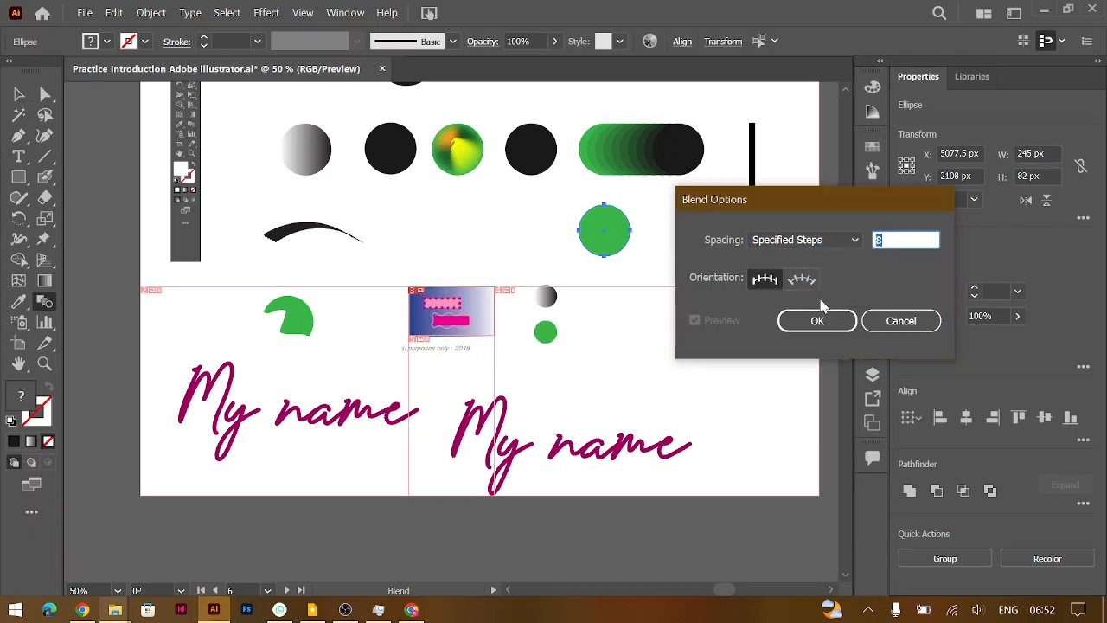
left_click(806, 325)
- Make a blend between the separated green and black circles
left_click(150, 13)
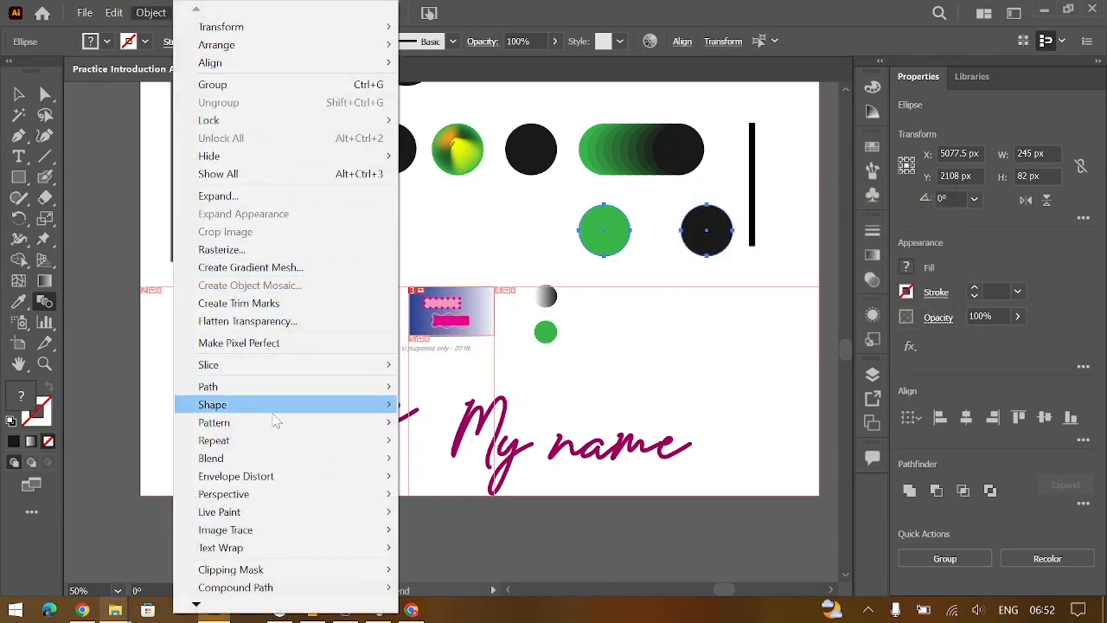
mouse_move(313, 460)
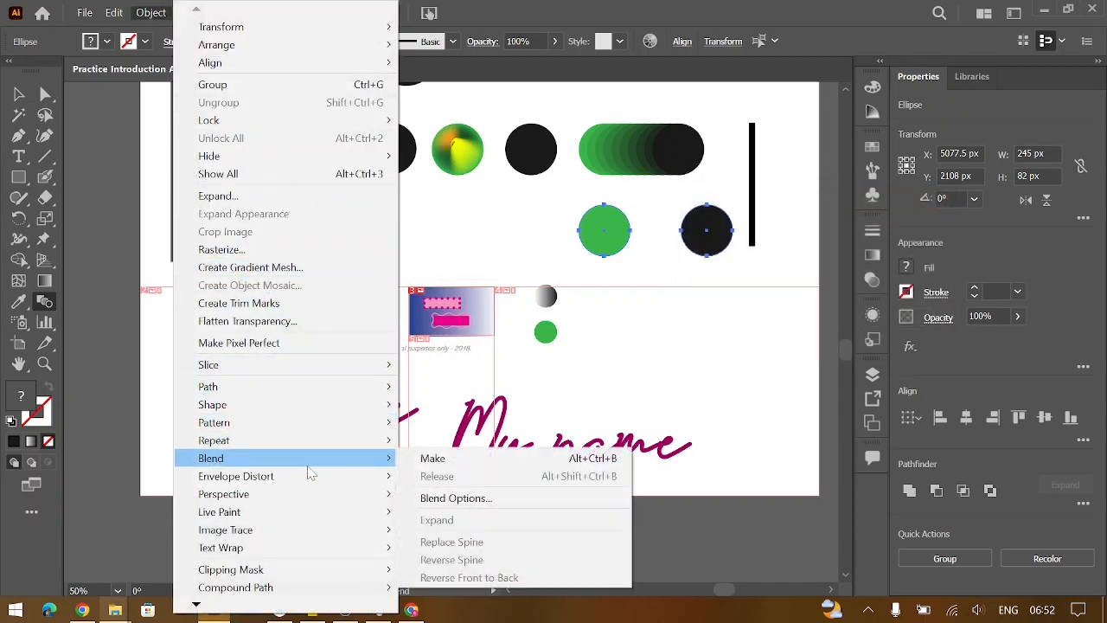
left_click(430, 460)
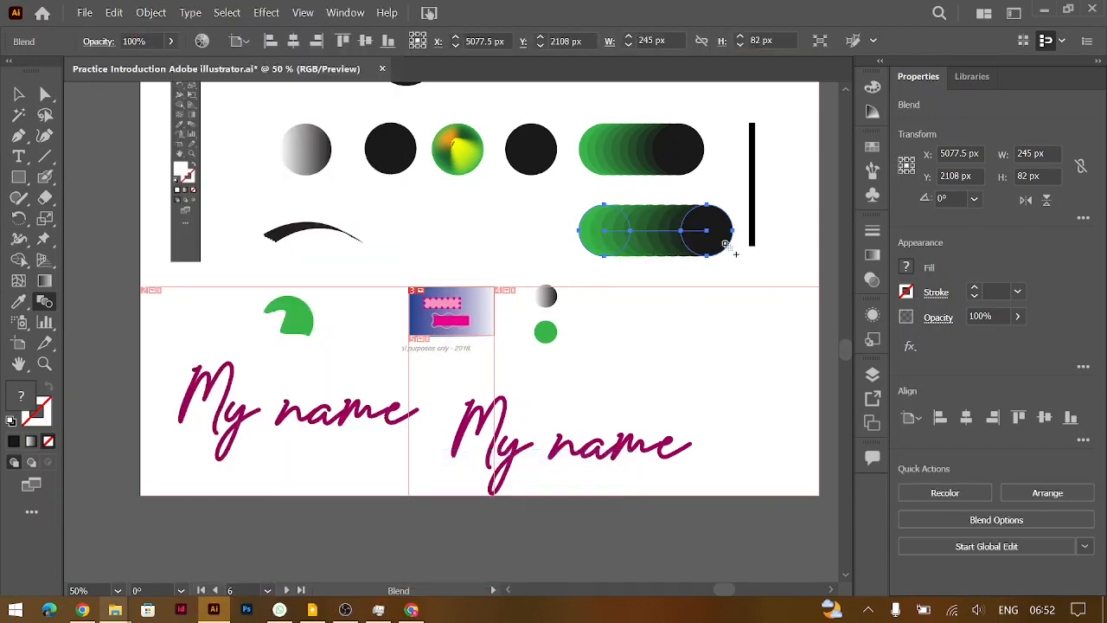
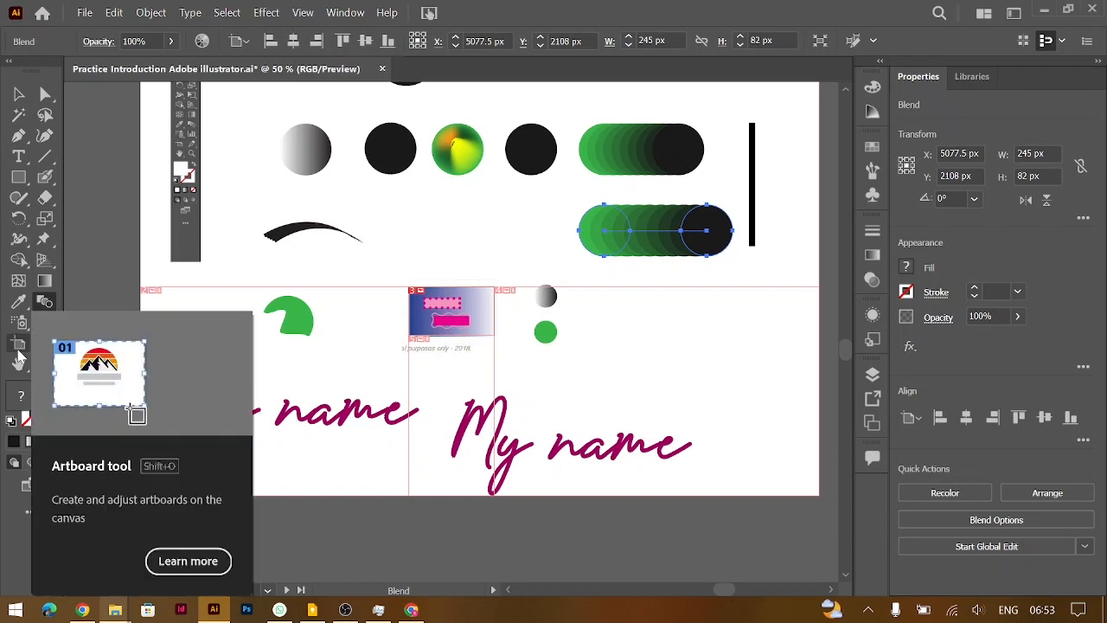
- Activate the Artboard tool, look over Artboard 6 and its neighbouring artboards, and return to the Selection tool
left_click(18, 347)
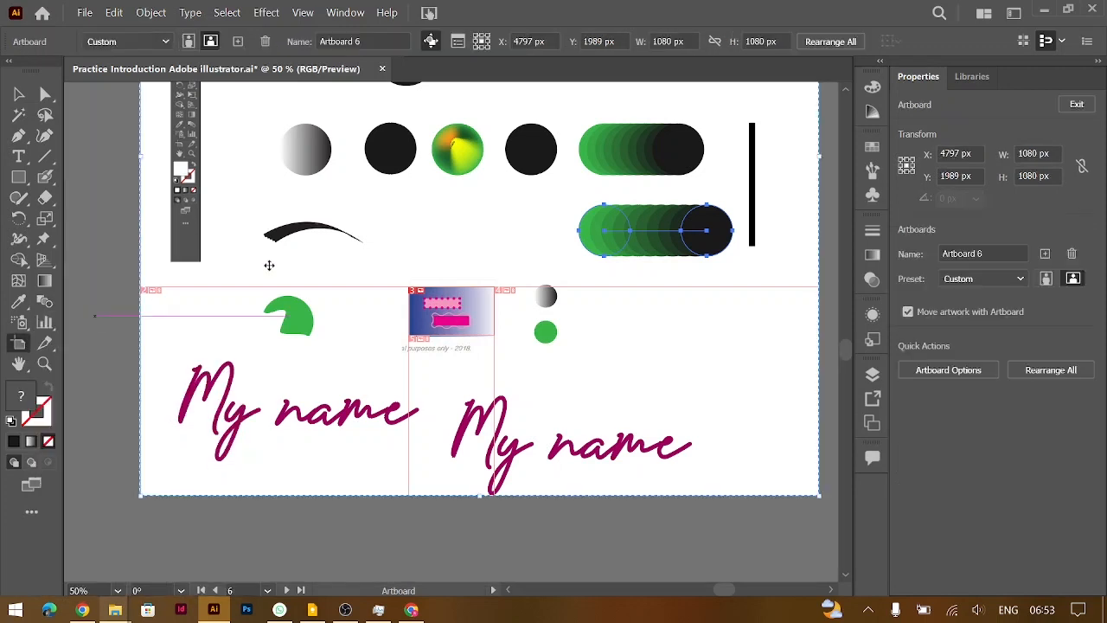
key("ctrl+minus")
key("ctrl+minus")
key("ctrl+minus")
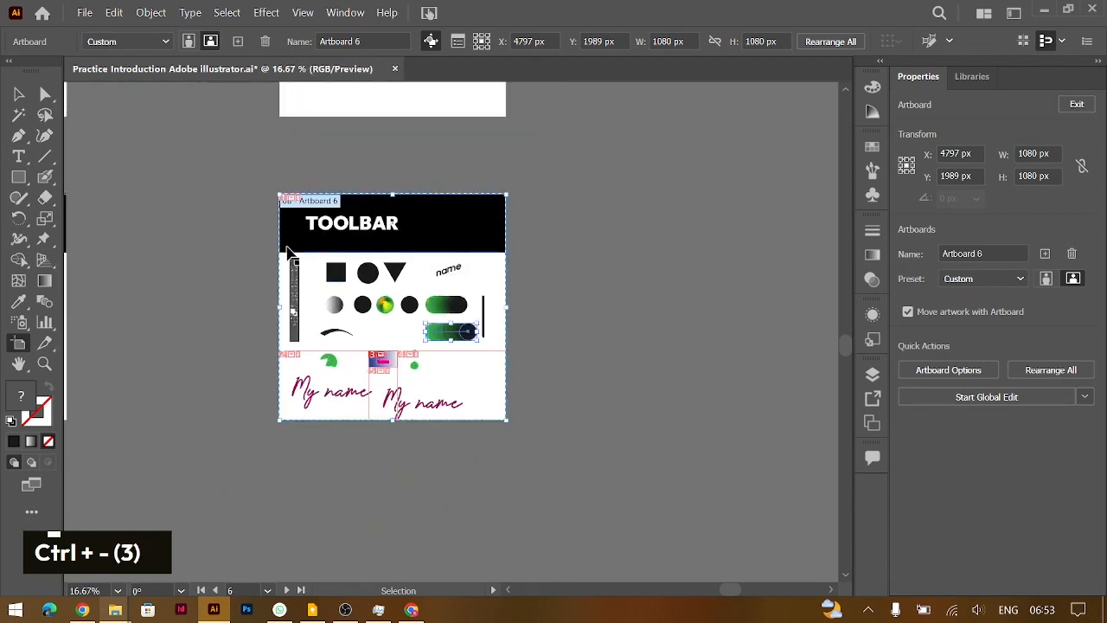
key("ctrl+minus")
scroll(421, 244, "left", 4)
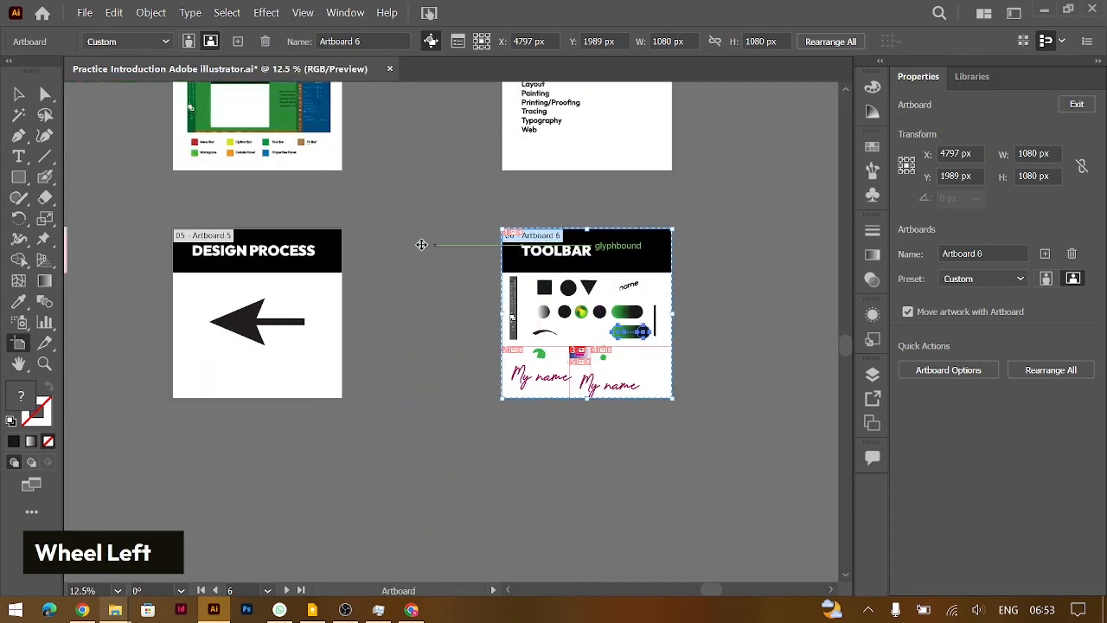
scroll(421, 245, "left", 4)
scroll(421, 244, "right", 3)
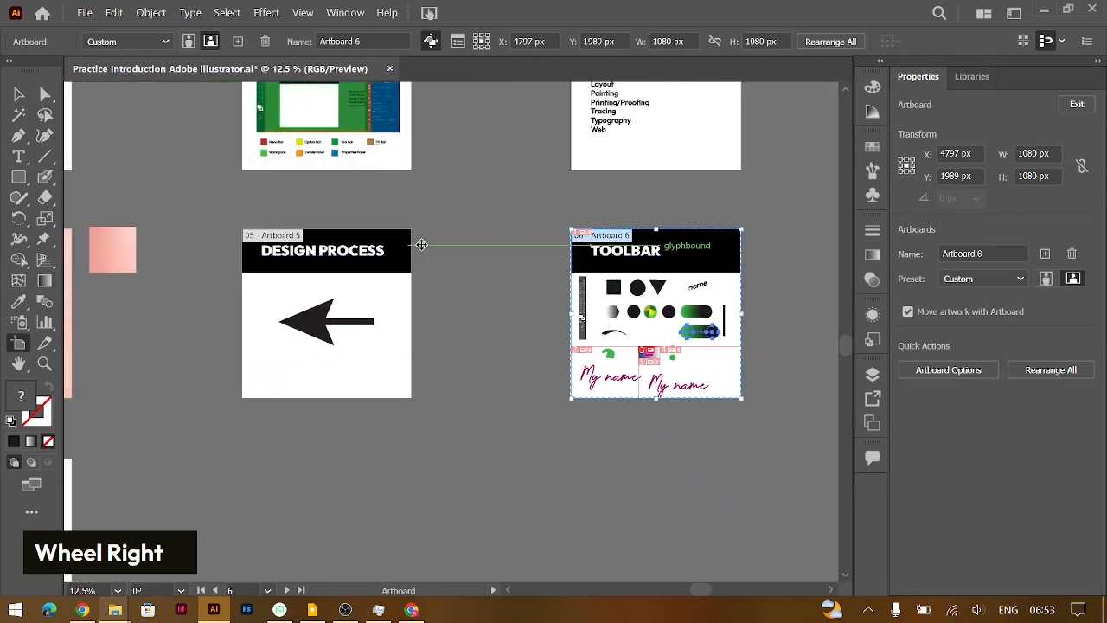
scroll(421, 245, "right", 4)
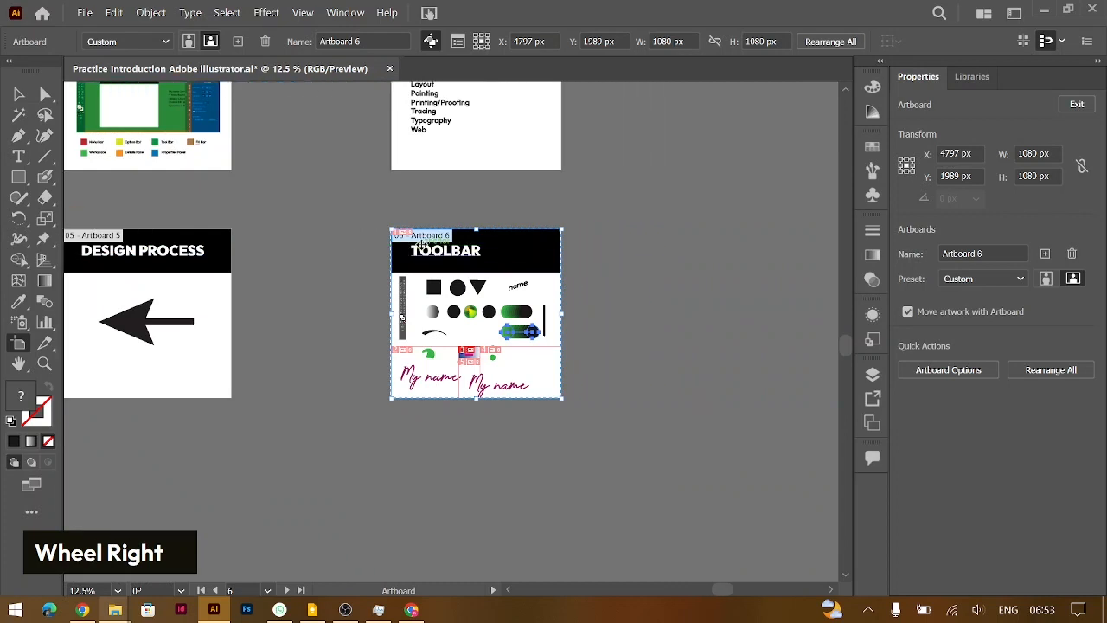
key("ctrl+equal")
key("ctrl+equal")
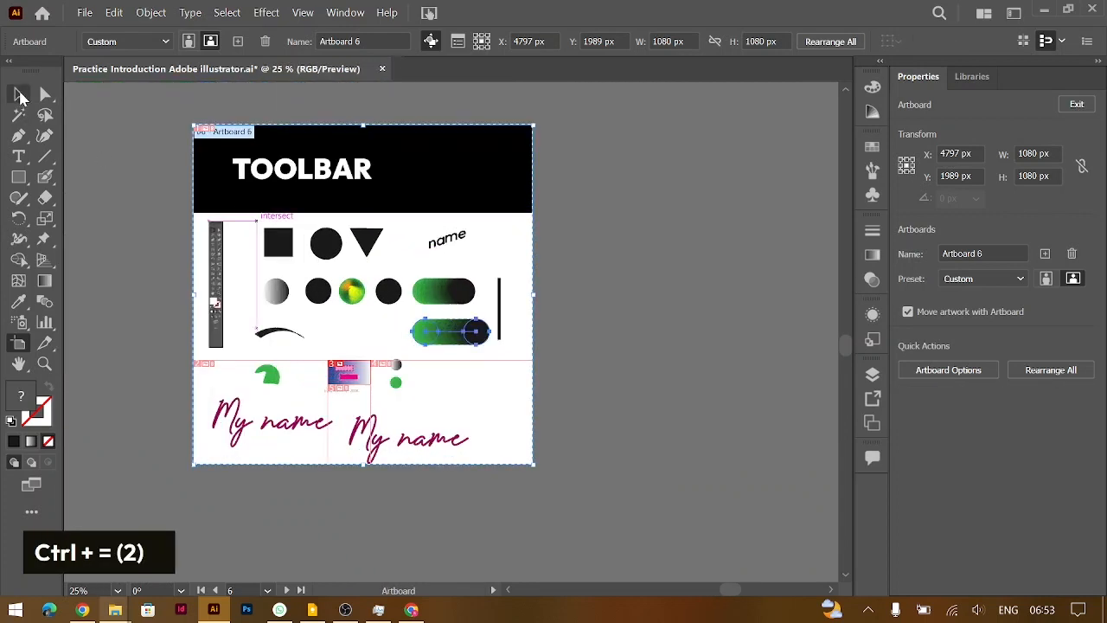
left_click(20, 95)
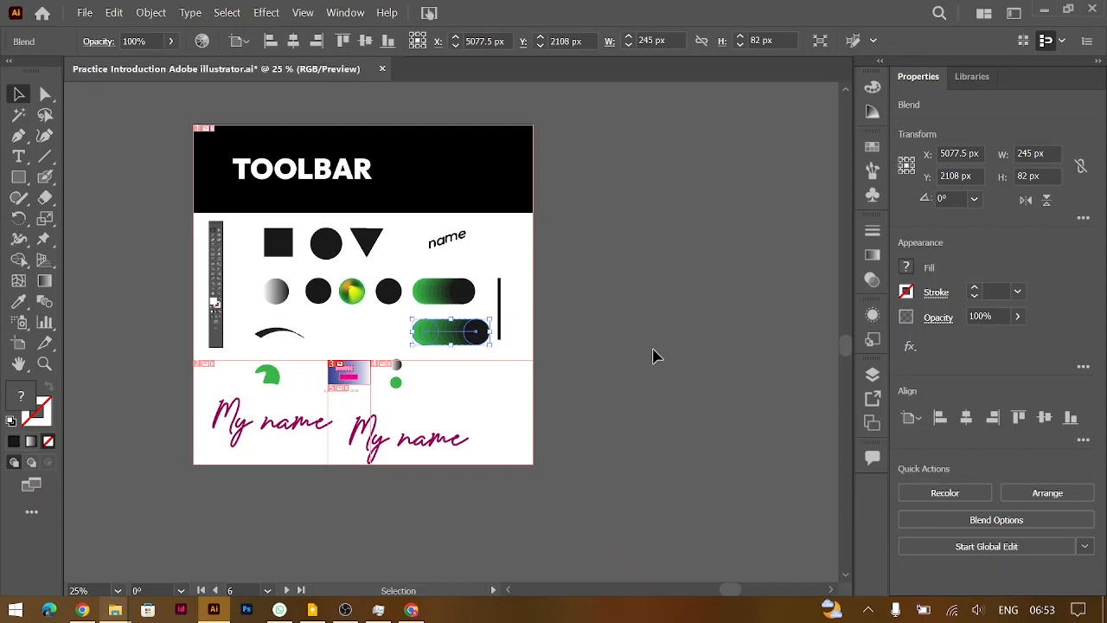
- Activate the Slice tool, switch to the Hand tool and pan the canvas around the TOOLBAR artboard
left_click(45, 344)
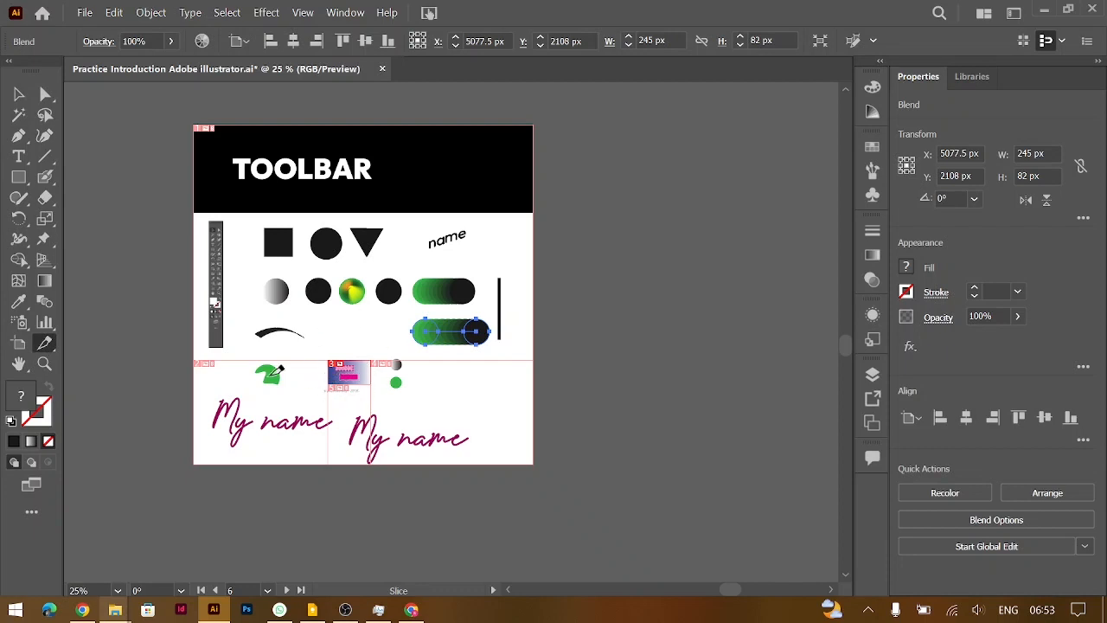
left_click(22, 368)
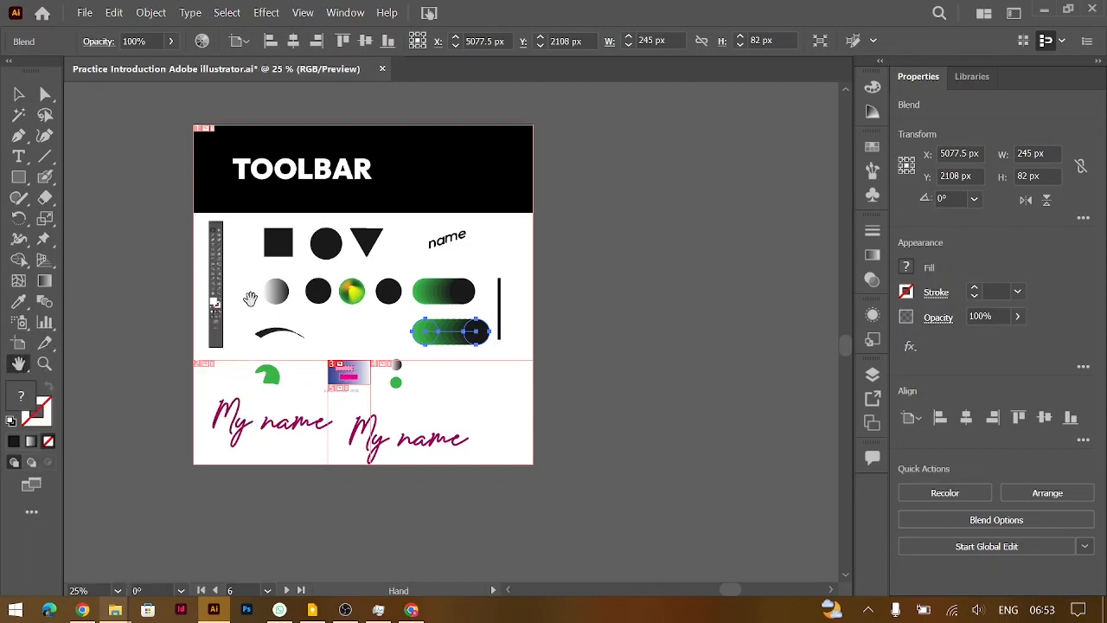
left_click_drag(251, 289, 260, 336)
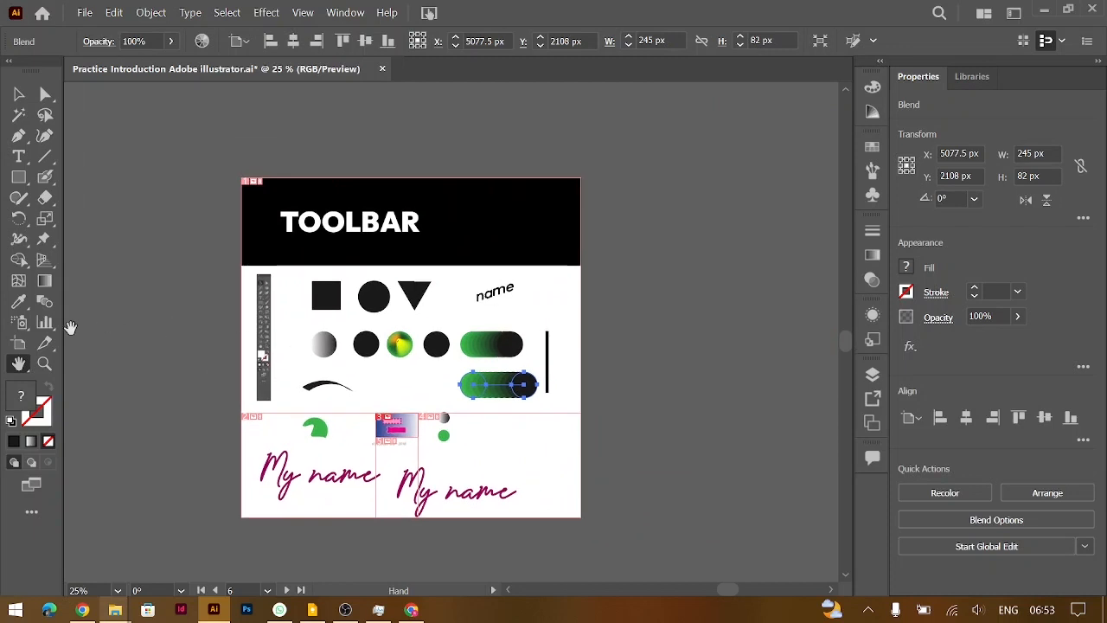
- Magnify the TOOLBAR artboard with the Zoom tool and zoom back out to 25%
left_click(44, 363)
left_click(409, 393)
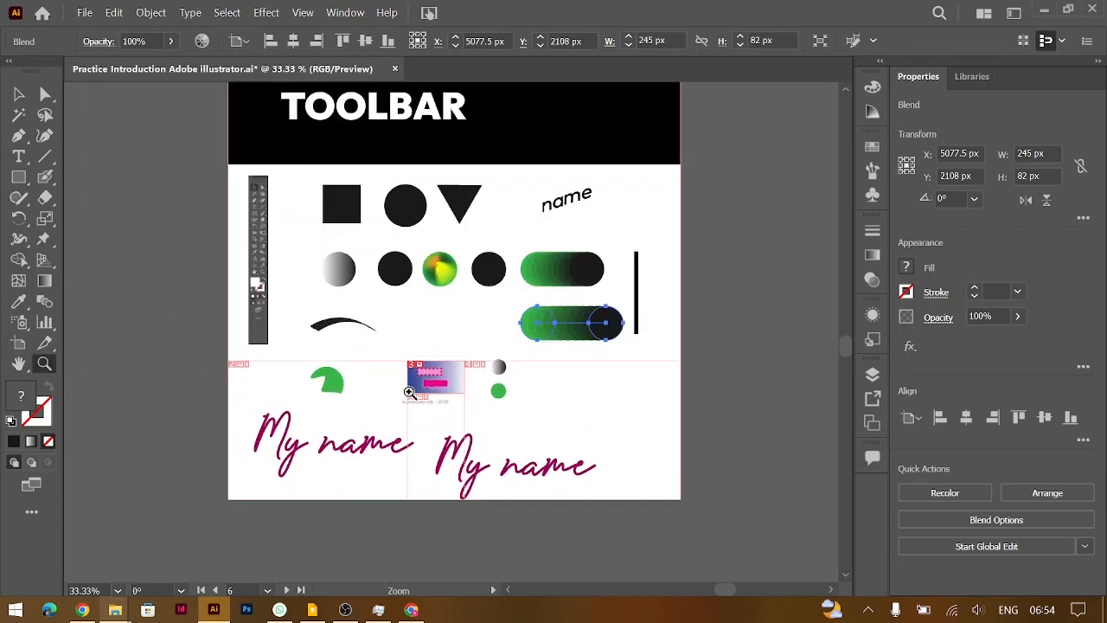
left_click(410, 393, "alt")
left_click(410, 392, "alt")
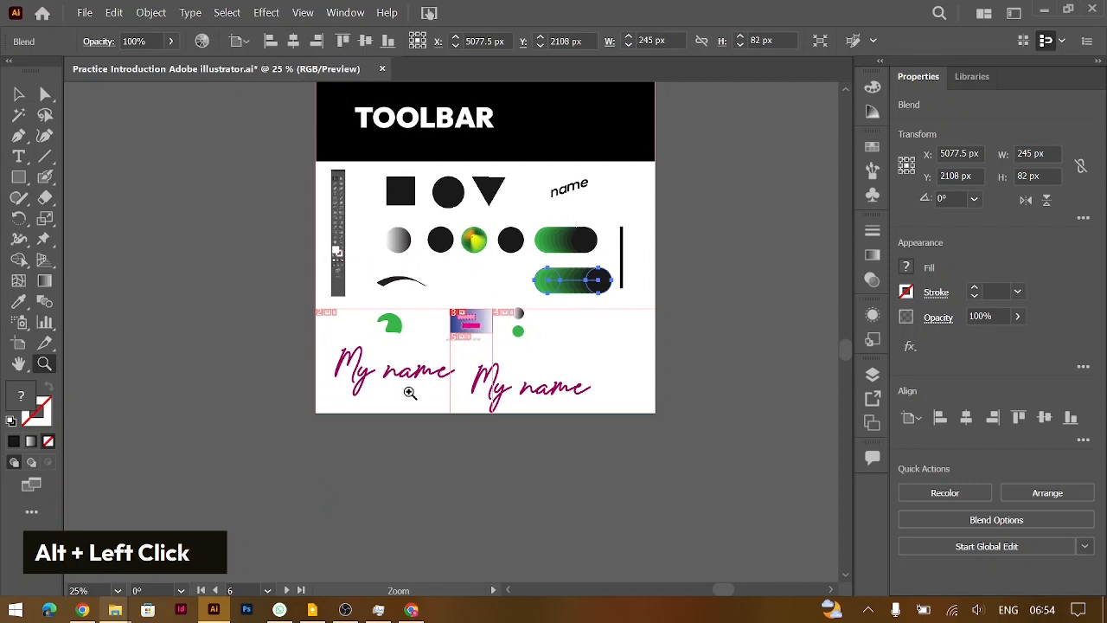
- Zoom in and out of the TOOLBAR artboard repeatedly, finishing at 25%, and return to the Selection tool
scroll(410, 393, "up", 2)
key("ctrl+minus")
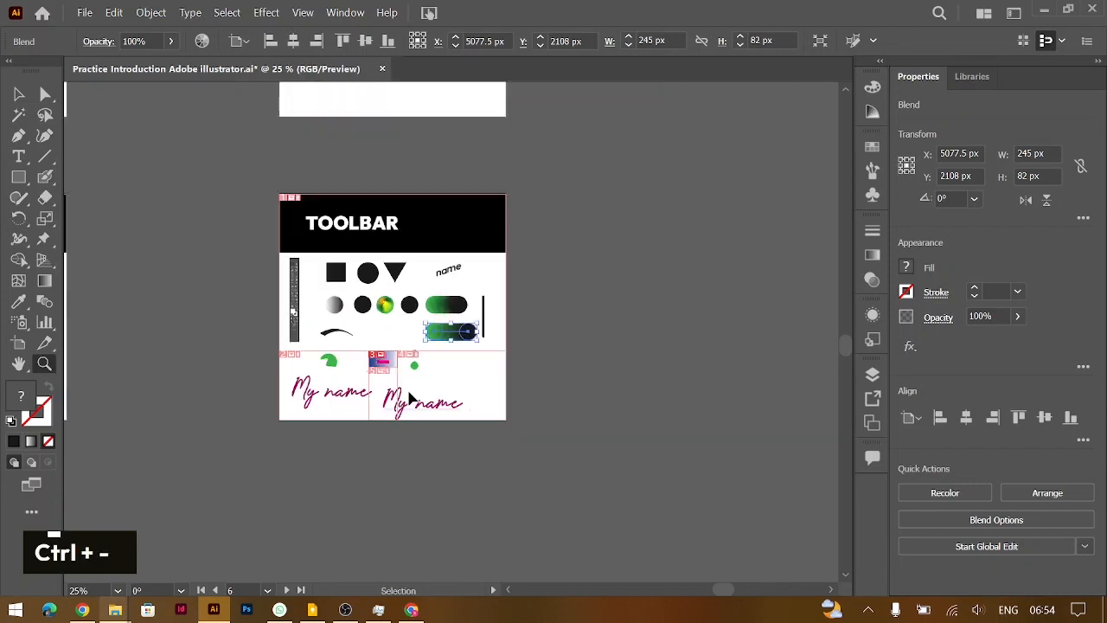
key("ctrl+equal")
key("ctrl+minus")
key("ctrl+equal")
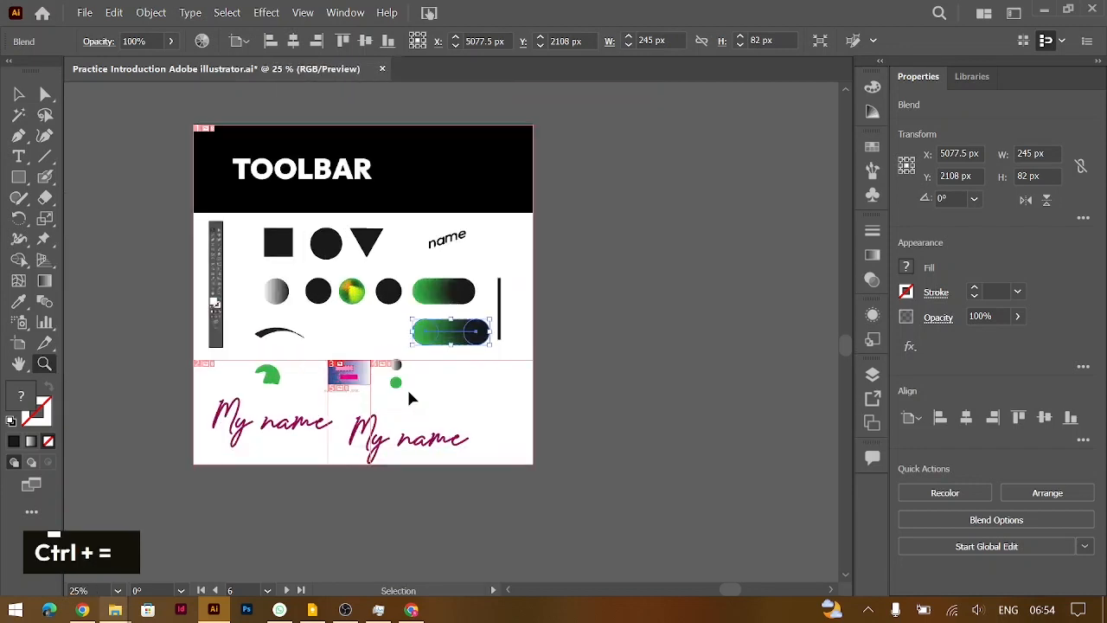
key("ctrl+minus")
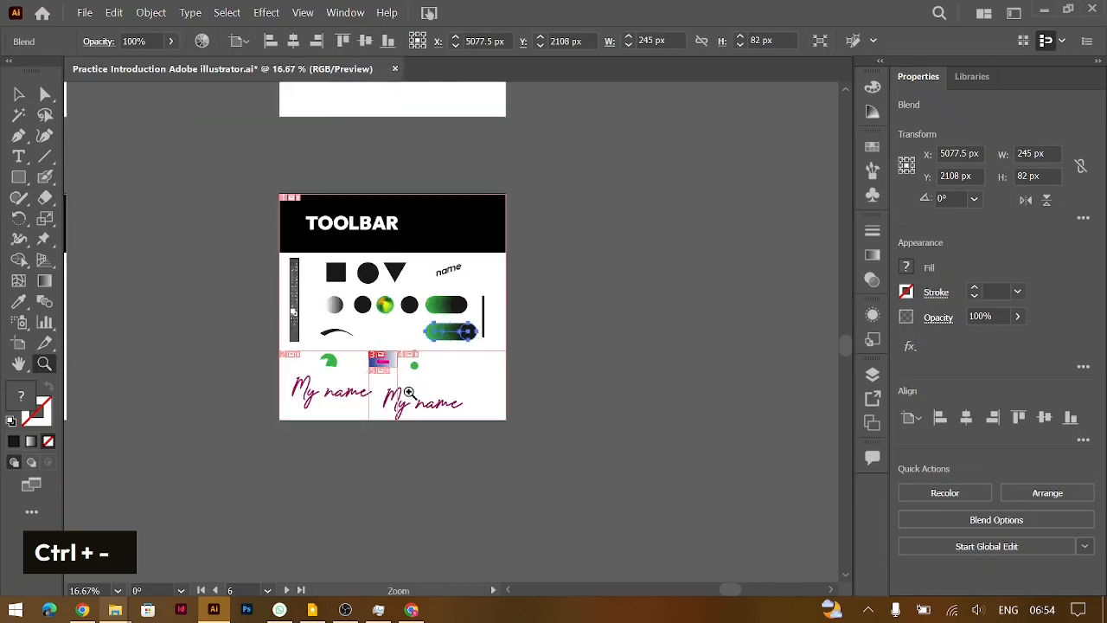
key("ctrl")
key("ctrl+equal")
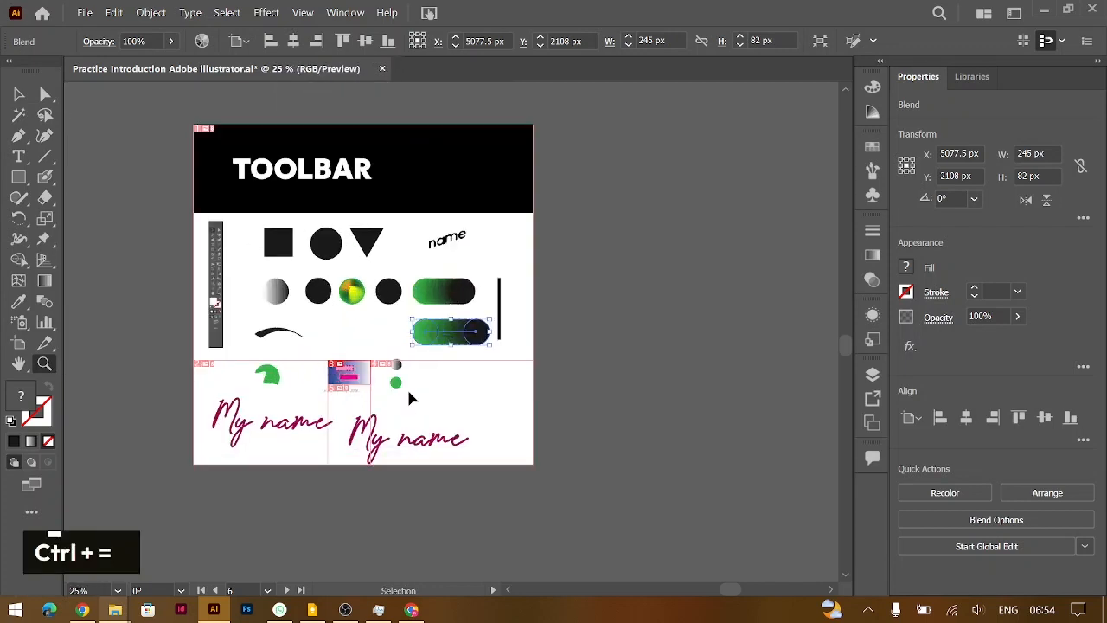
key("ctrl")
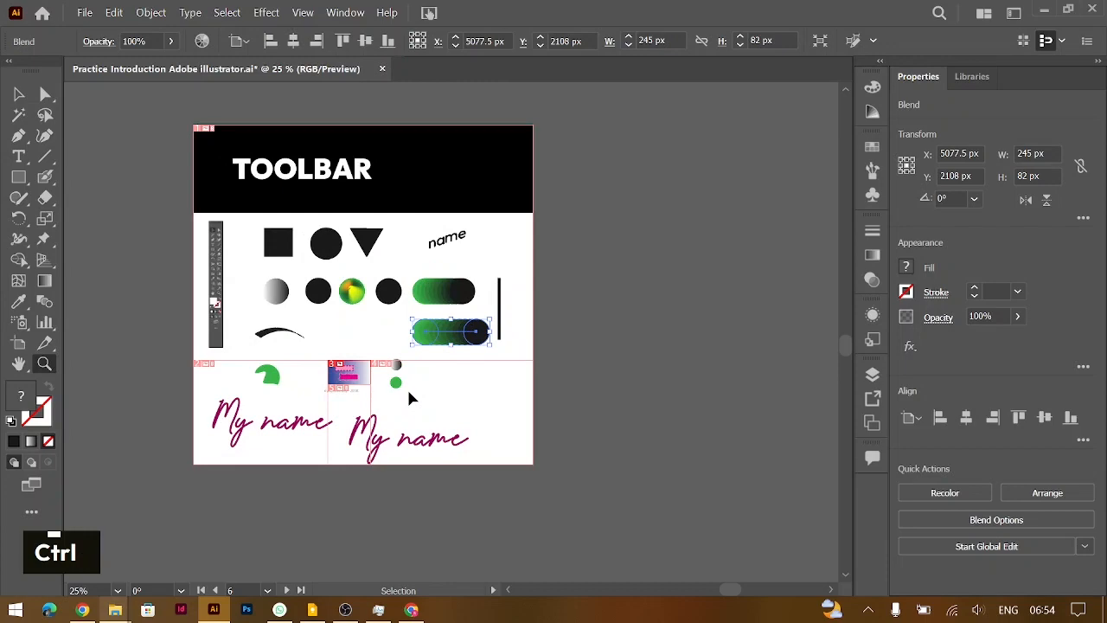
key("ctrl+equal")
key("ctrl+equal")
key("ctrl+equal")
key("ctrl+equal")
key("ctrl+equal")
key("ctrl+equal")
key("ctrl+minus")
key("ctrl+minus")
key("ctrl+minus")
key("ctrl+minus")
key("ctrl+minus")
key("ctrl+minus")
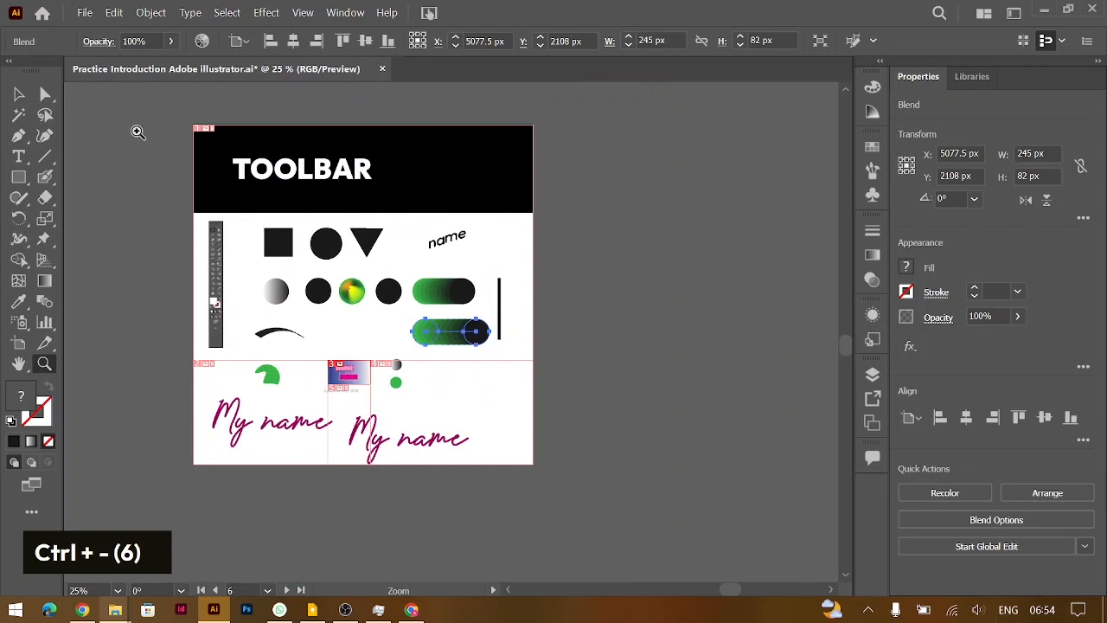
left_click(18, 94)
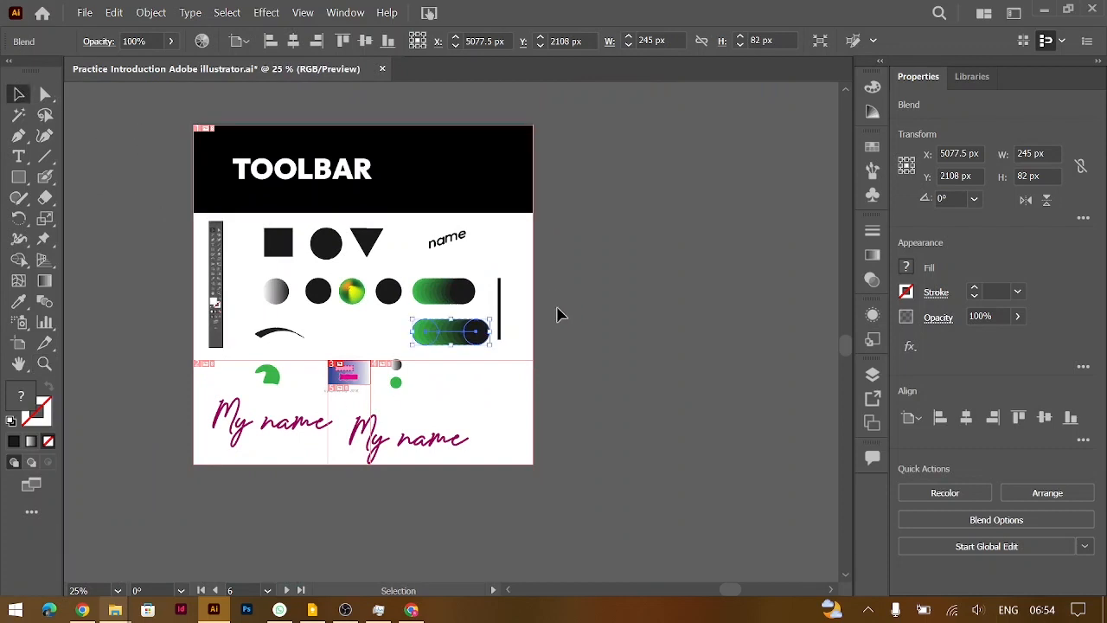
- Browse past the DESIGN PROCESS artboard to the "Happy Birthday" design and clear the selection
scroll(558, 314, "left", 5)
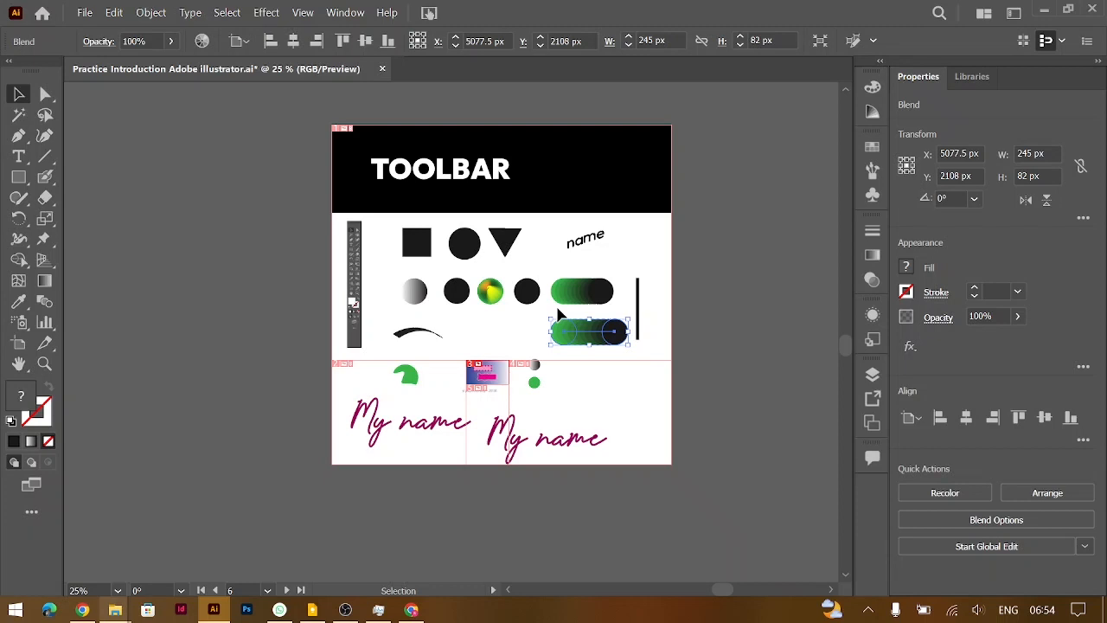
scroll(558, 313, "left", 15)
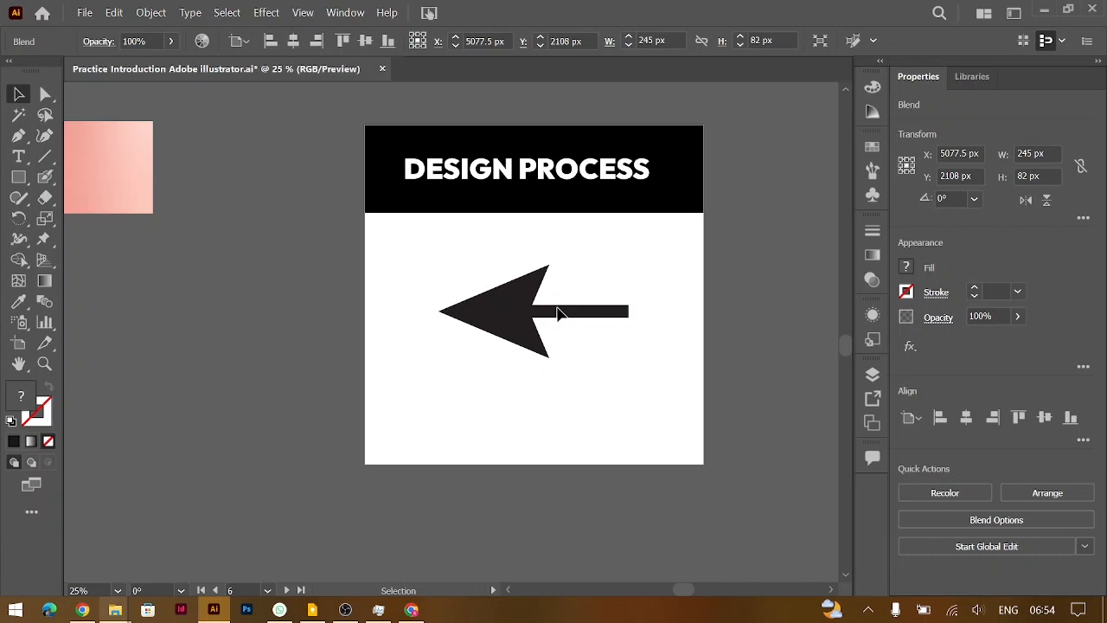
scroll(557, 313, "left", 20)
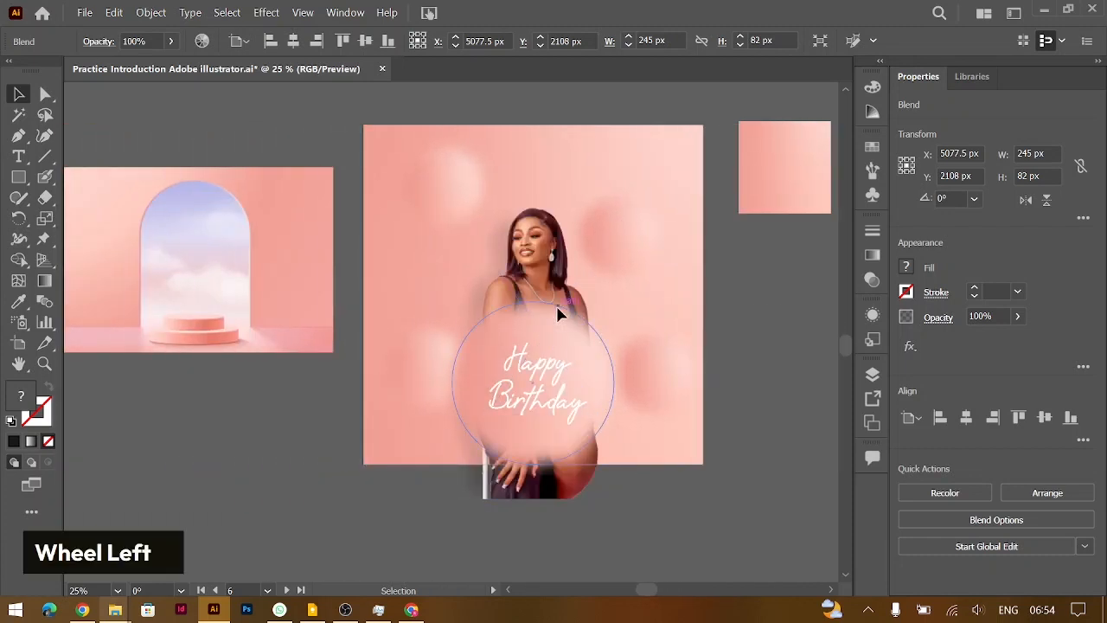
scroll(558, 313, "right", 3)
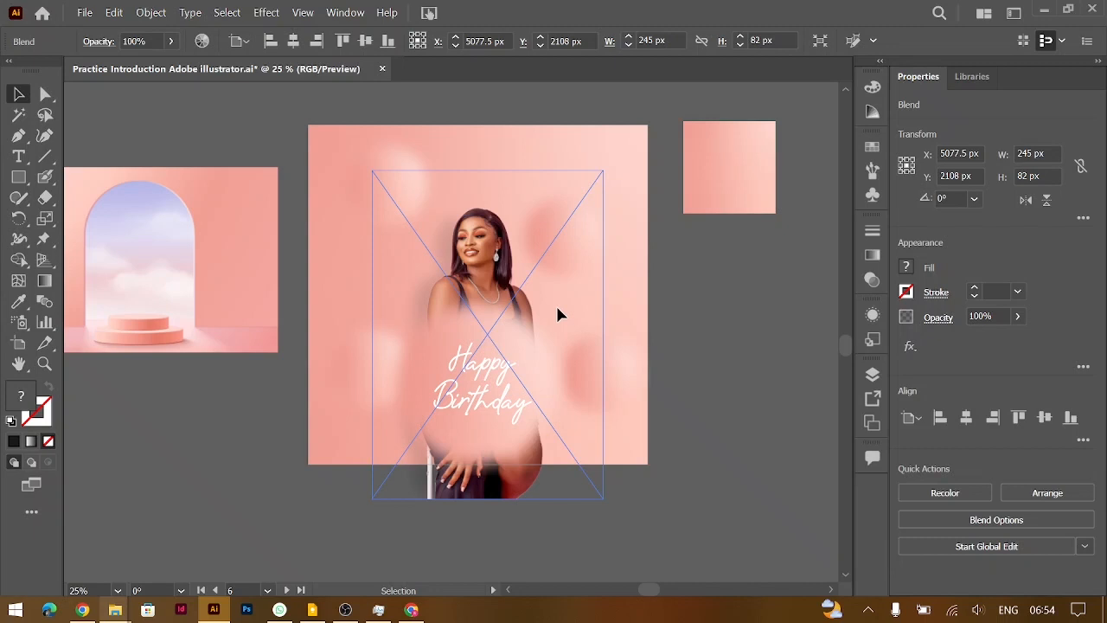
left_click(558, 314)
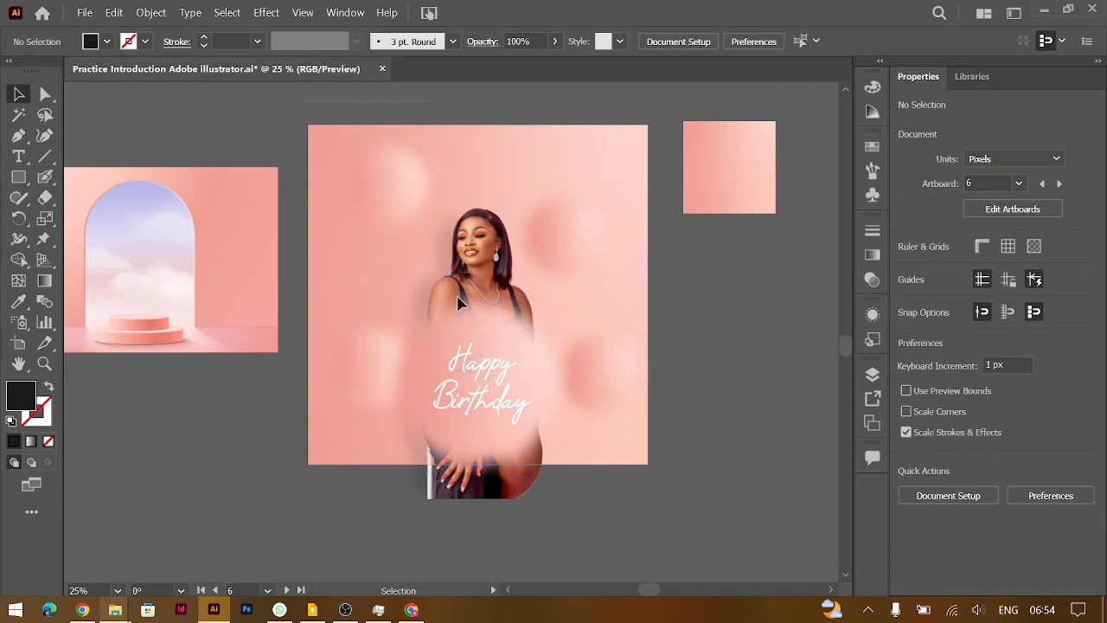
- Move the woman's photo off the "Happy Birthday" artboard and delete all the remaining artwork on it
key("ctrl+a")
left_click(764, 431)
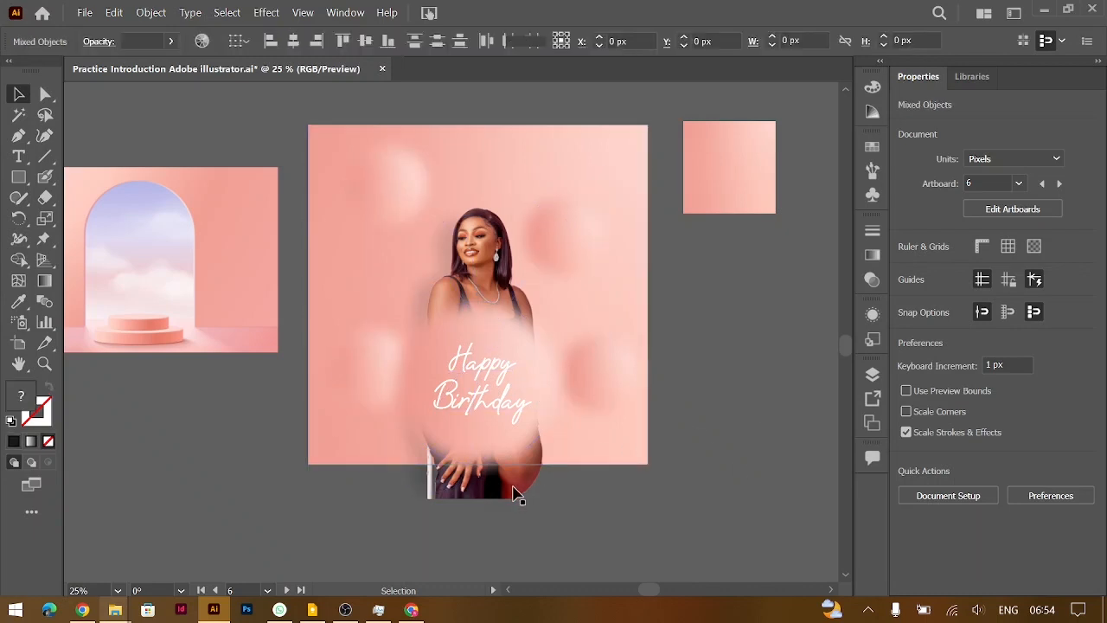
left_click_drag(493, 504, 785, 547)
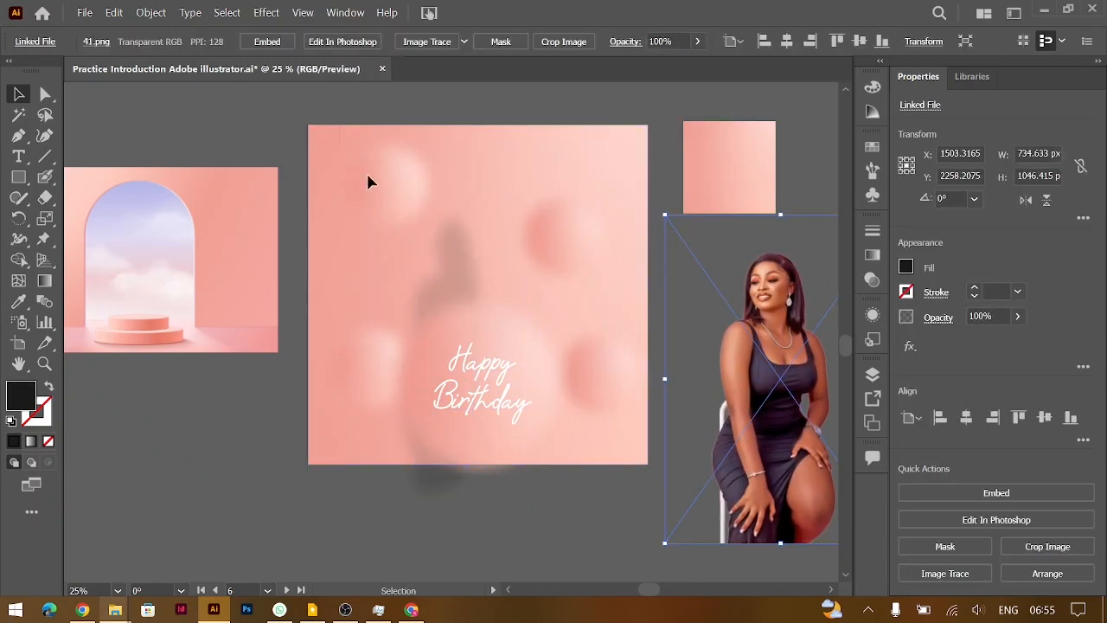
left_click(638, 494)
key("BackSpace")
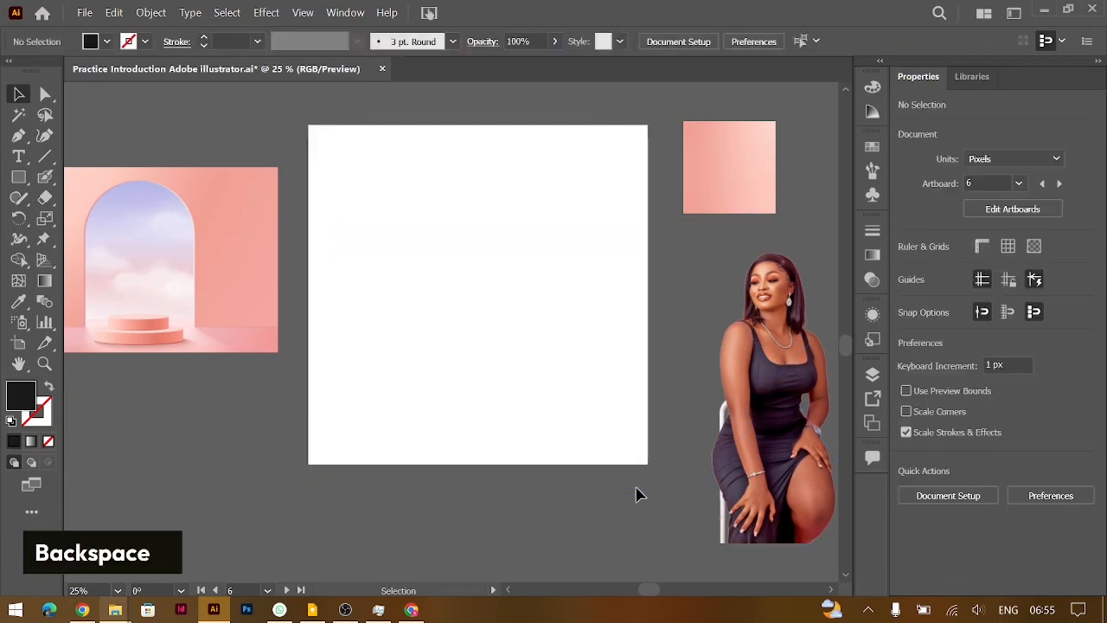
- Delete the small pink gradient square beside the emptied artboard
left_click(471, 404)
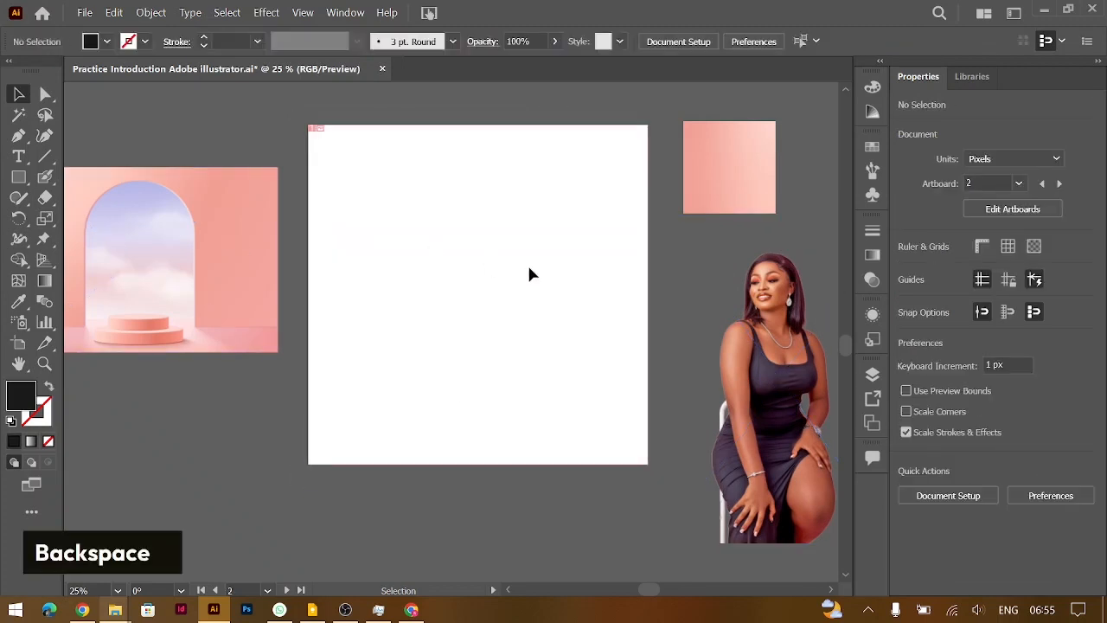
left_click(733, 191)
key("BackSpace")
key("BackSpace")
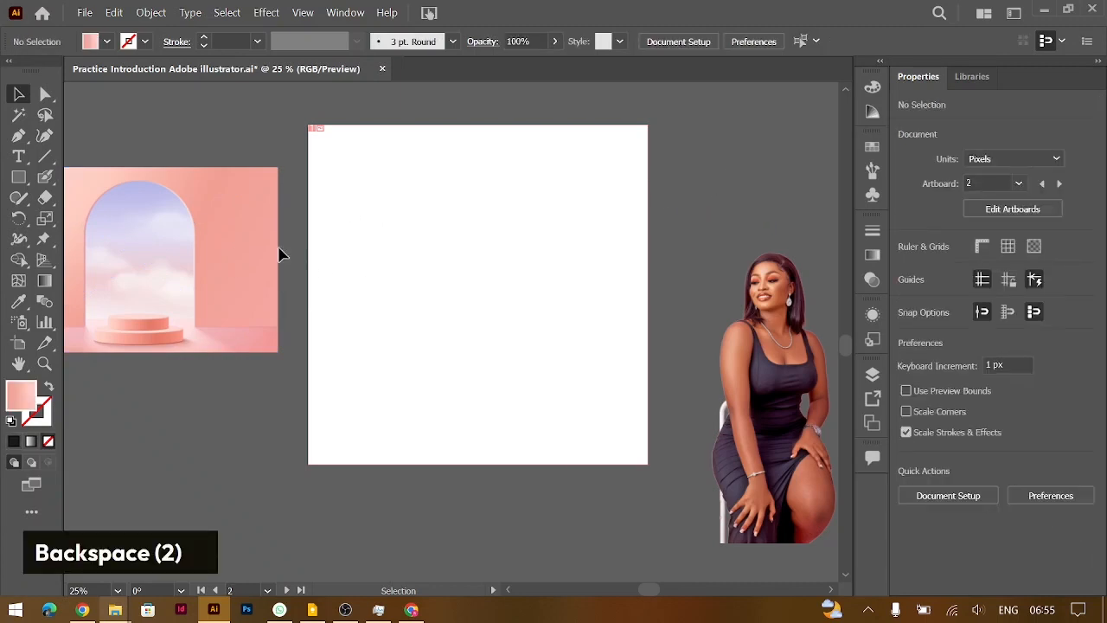
- Draw a 1080 x 1080 px rectangle covering the whole empty artboard
scroll(216, 246, "left", 2)
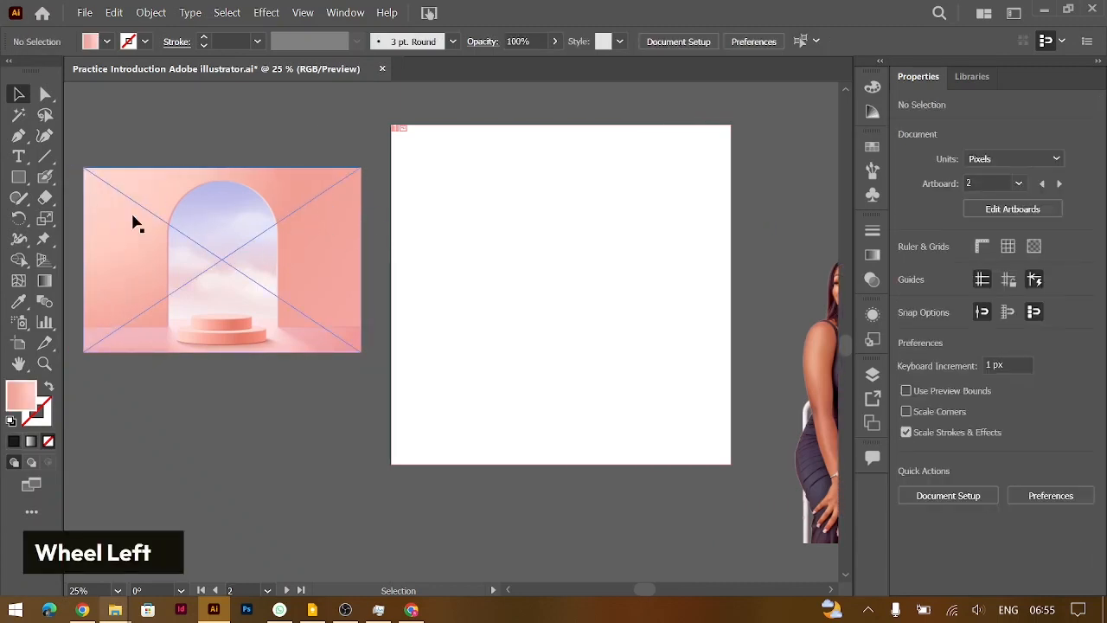
scroll(434, 322, "right", 2)
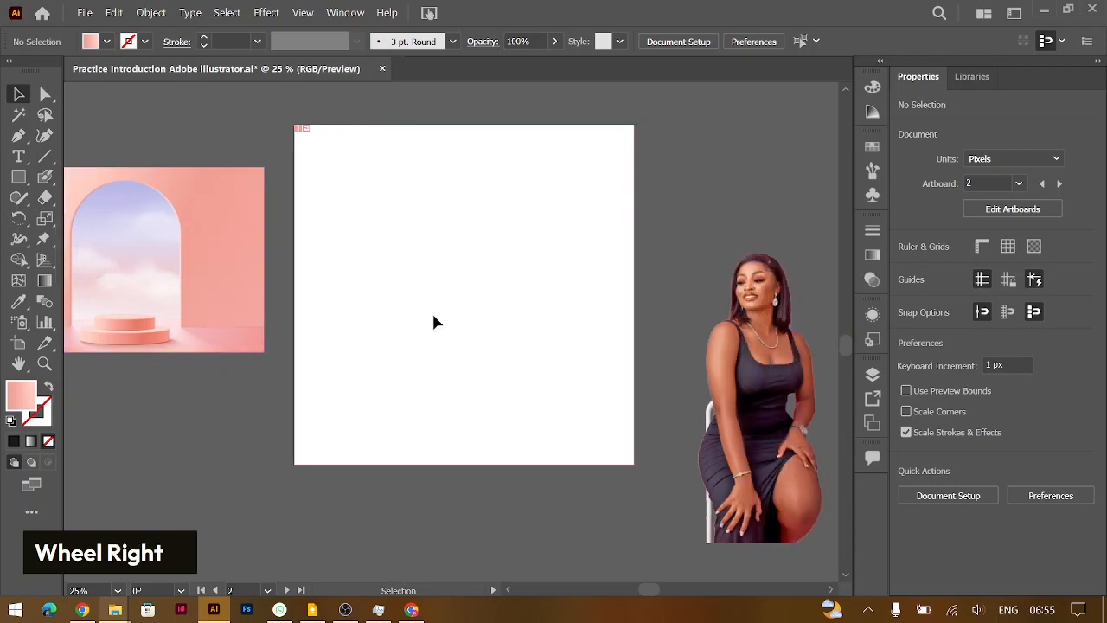
left_click(18, 178)
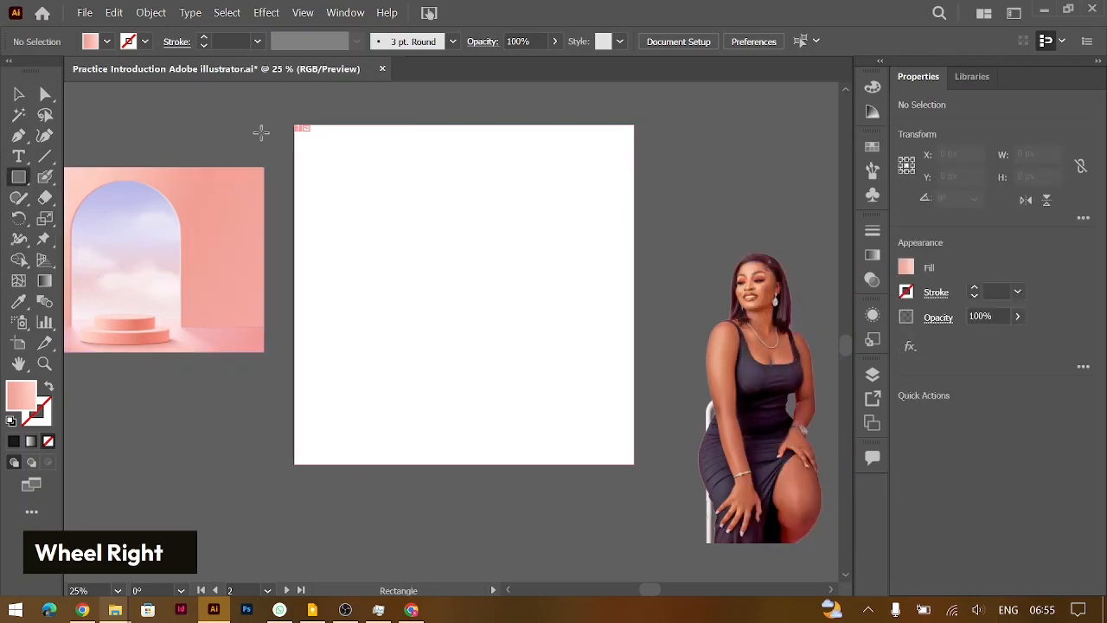
left_click_drag(294, 126, 635, 462)
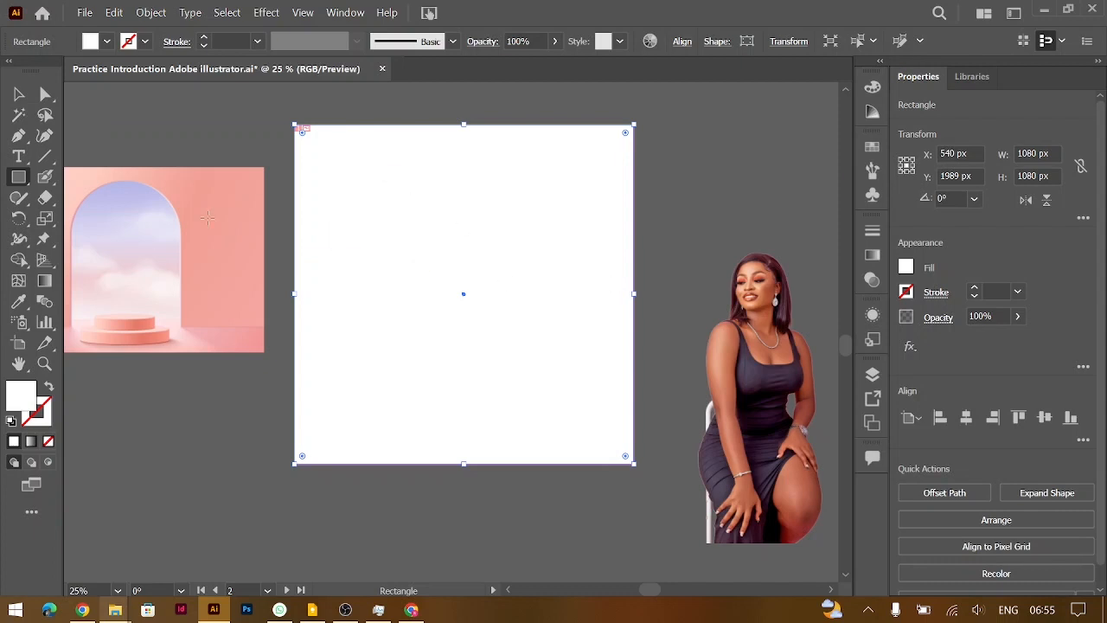
scroll(185, 229, "left", 1)
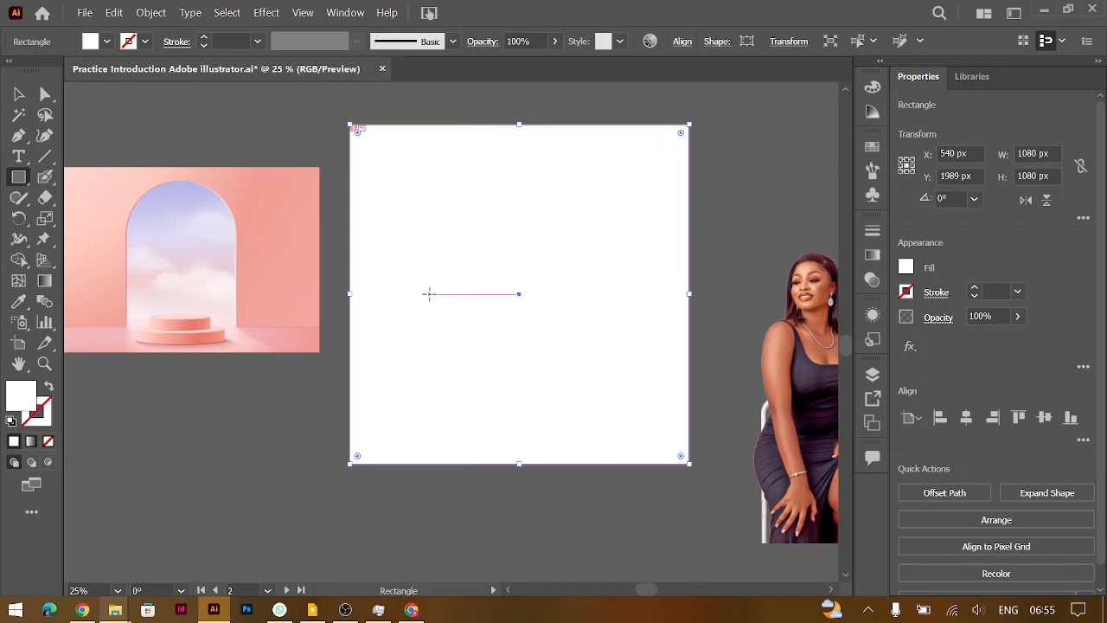
- Apply a freeform gradient fill to the artboard-sized rectangle
left_click(14, 96)
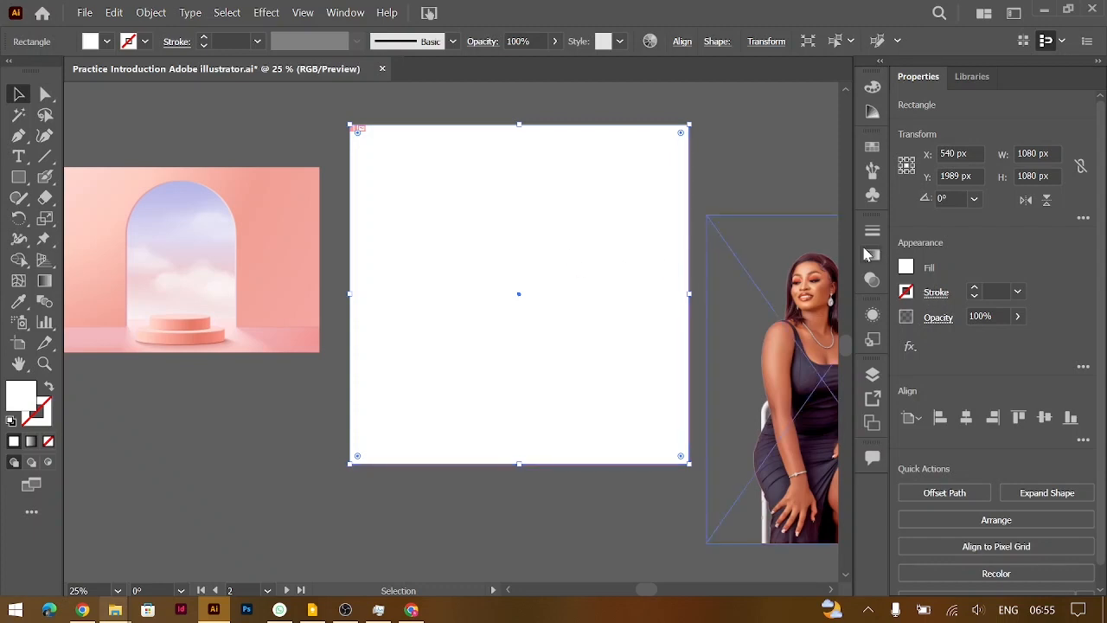
left_click(346, 13)
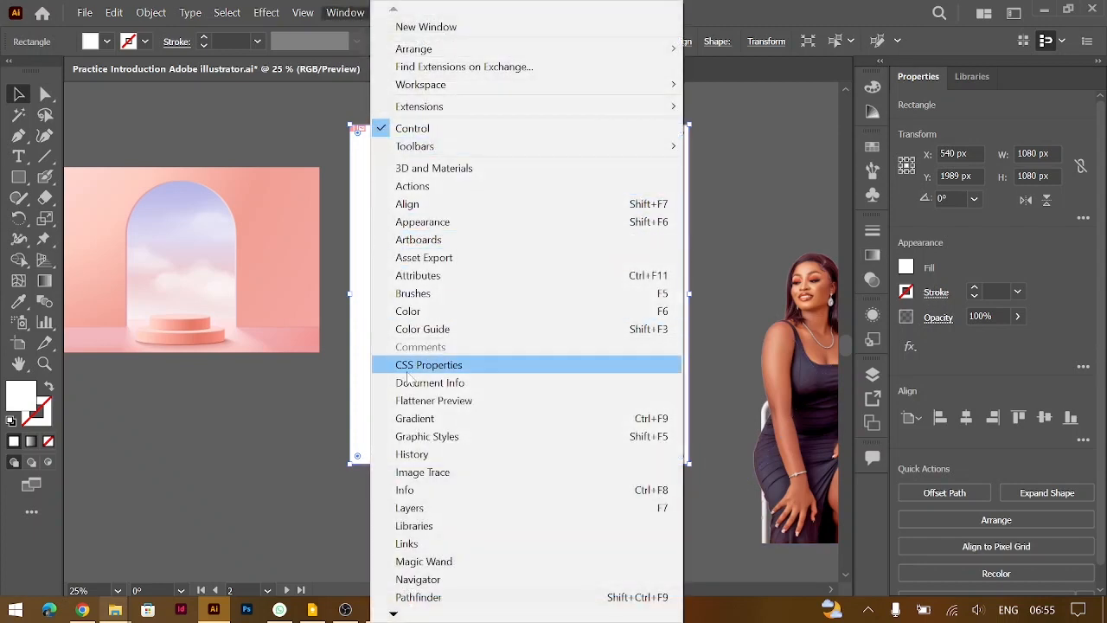
left_click(415, 418)
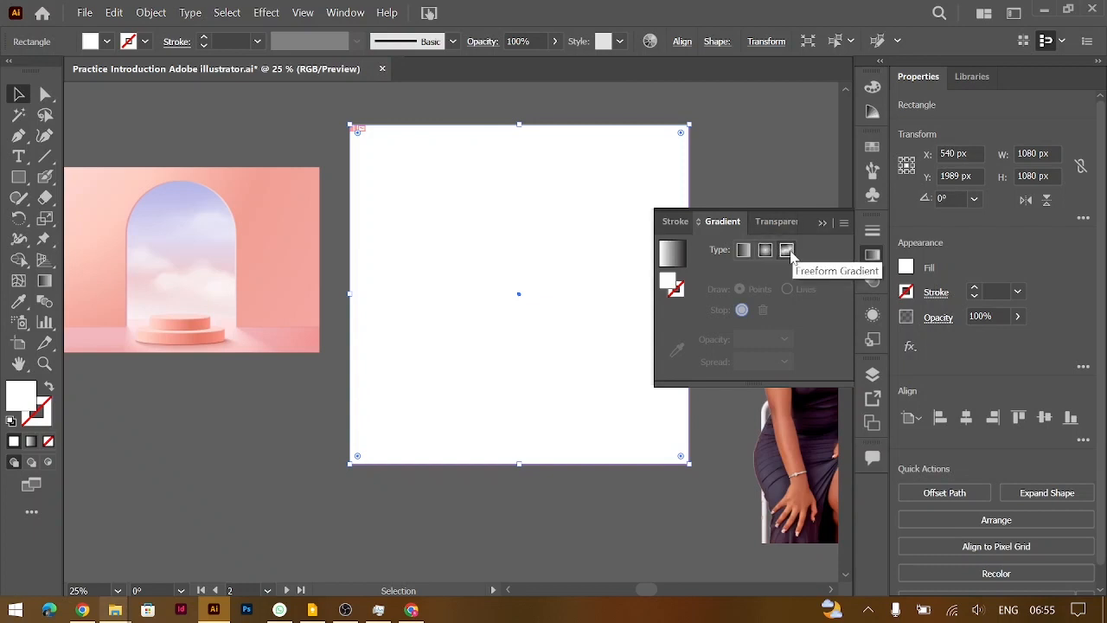
left_click(787, 250)
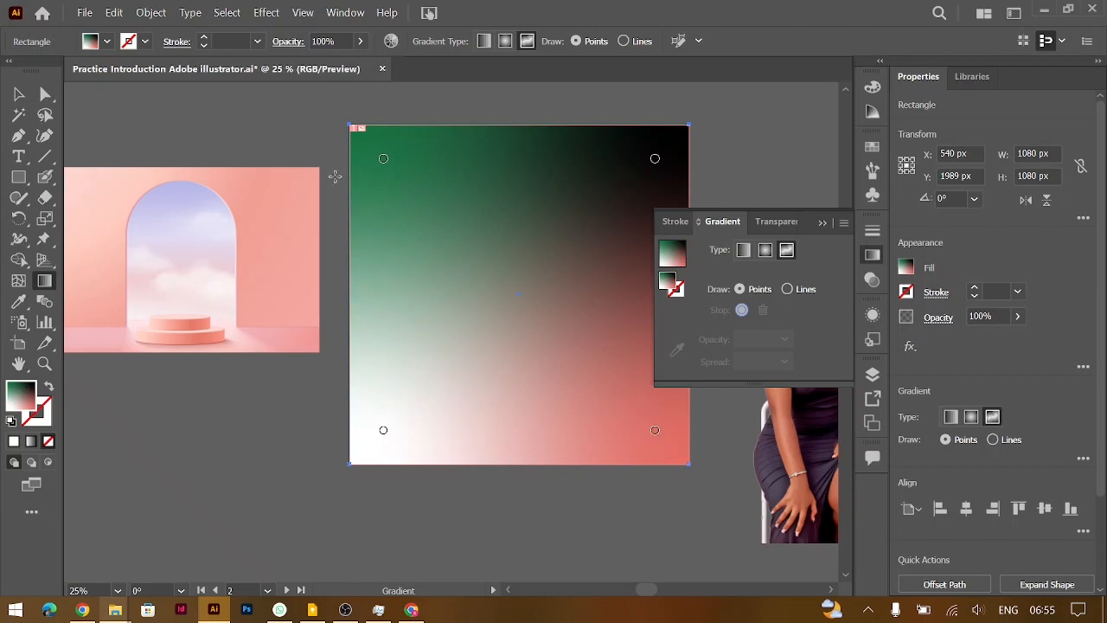
- Recolor the rectangle's upper-left and lower-left gradient stops with pinks sampled from the wall right of the arch in the podium image
double_click(384, 162)
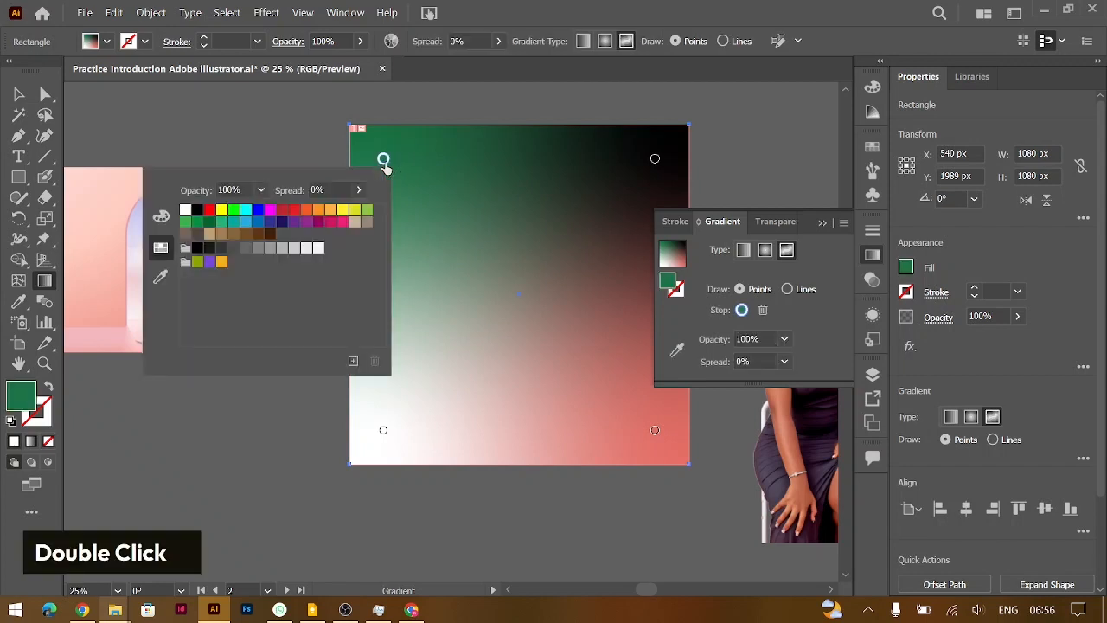
left_click(161, 277)
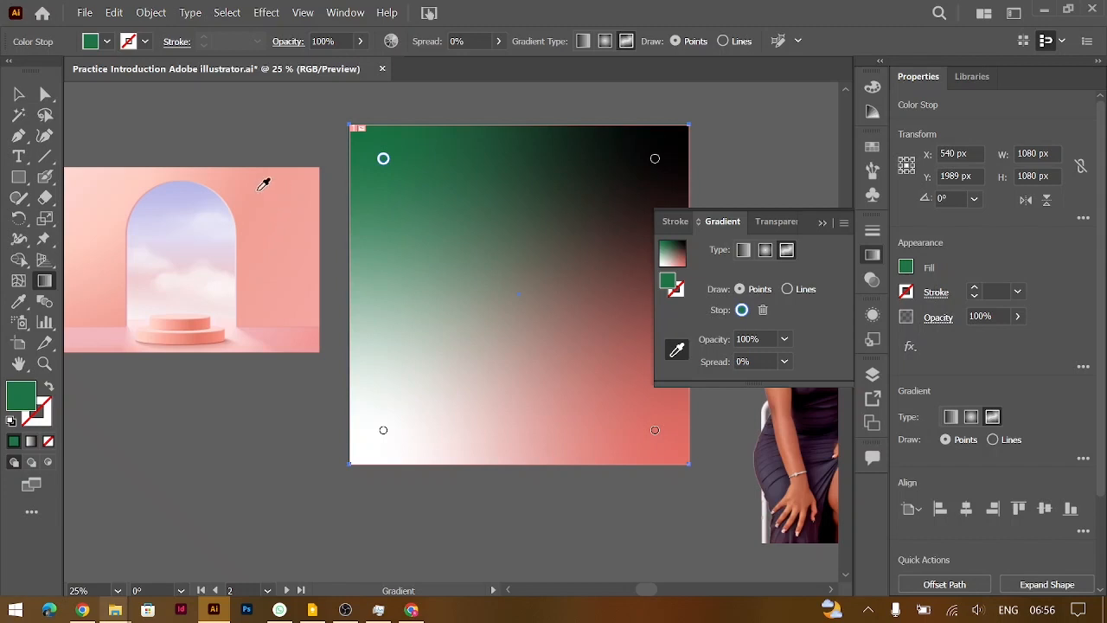
left_click(266, 236)
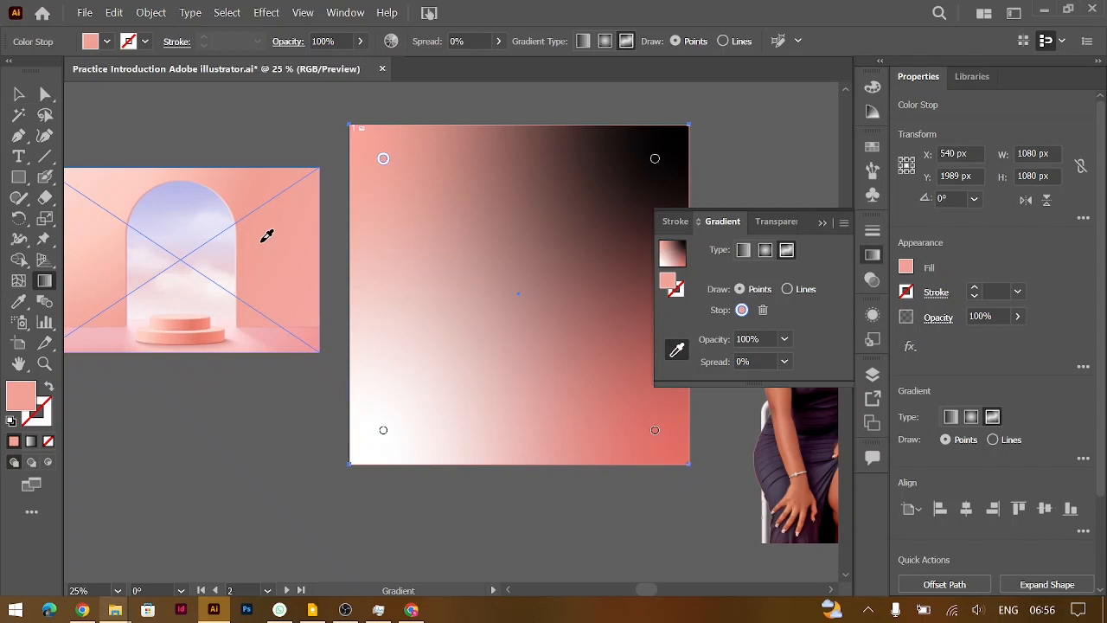
left_click(383, 429)
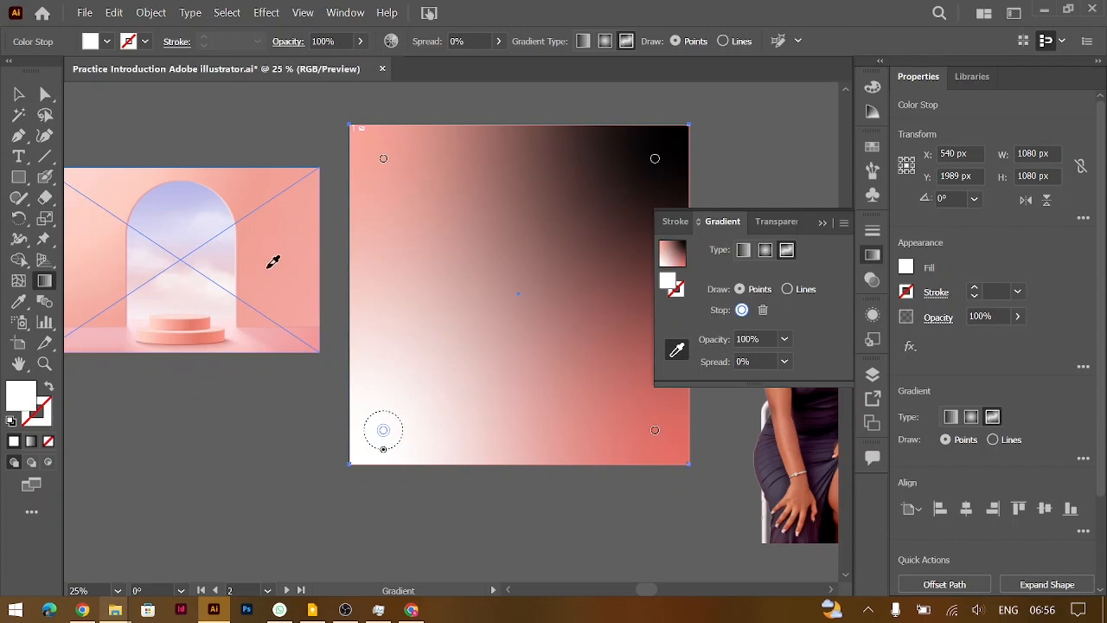
left_click(273, 261)
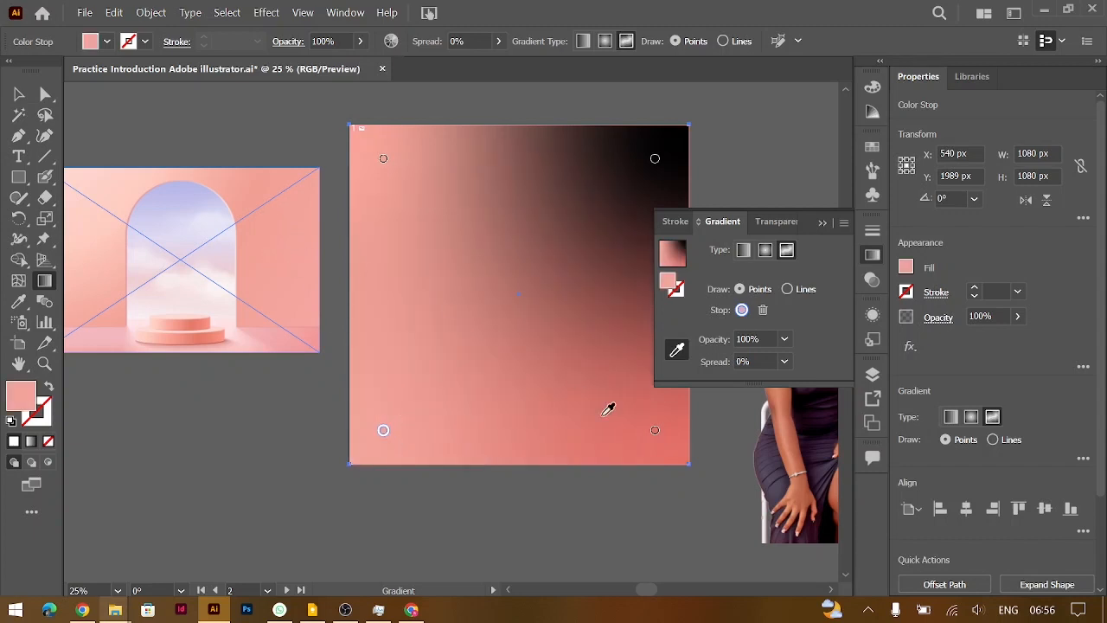
- Recolor the rectangle's lower-right and upper-right gradient stops with lighter pinks sampled from the podium image's left wall, and deselect the rectangle
left_click(653, 439)
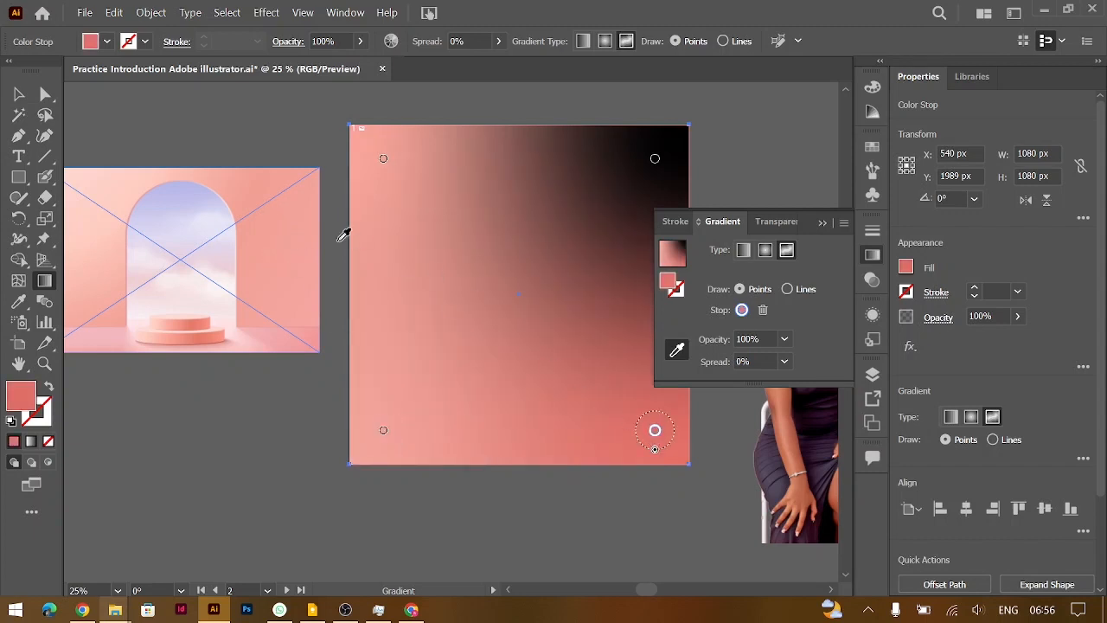
left_click(101, 243)
left_click(655, 158)
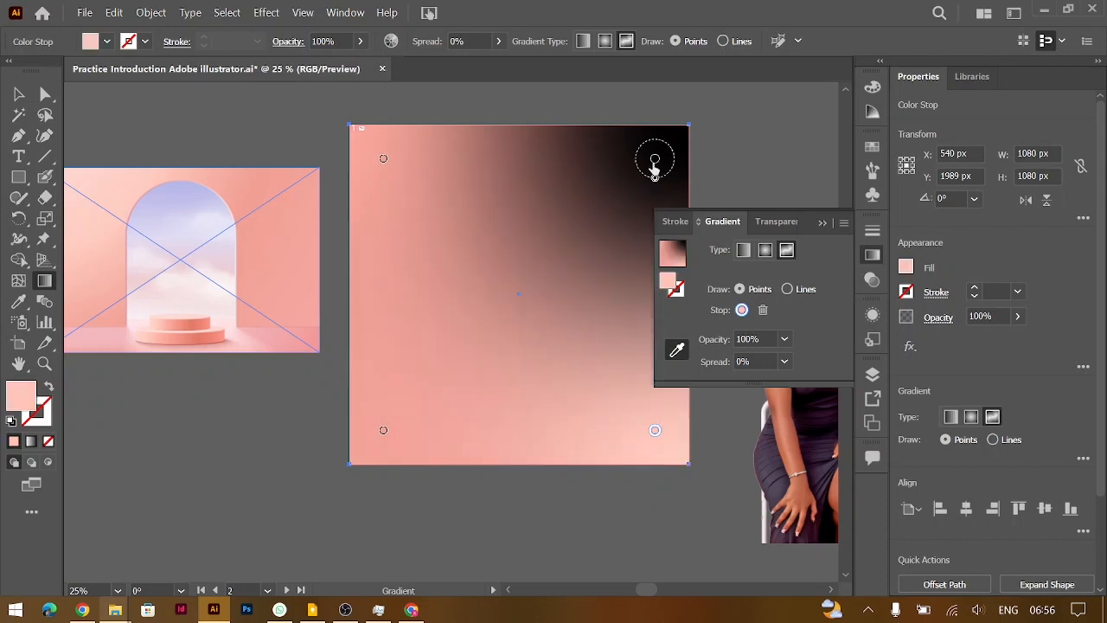
left_click(100, 170)
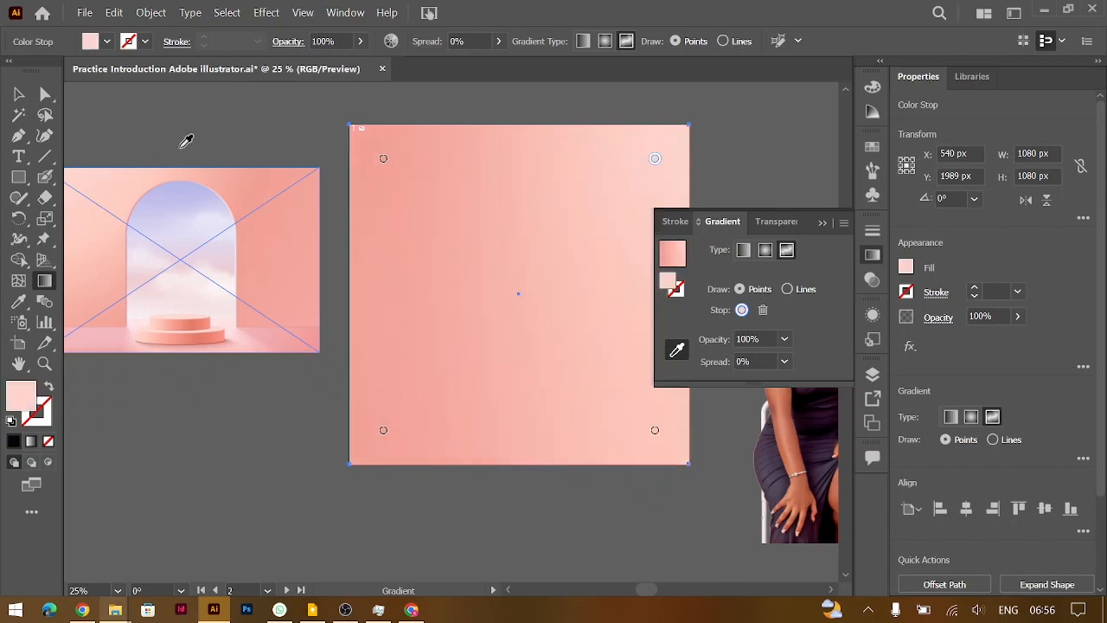
left_click(19, 91)
left_click(306, 116)
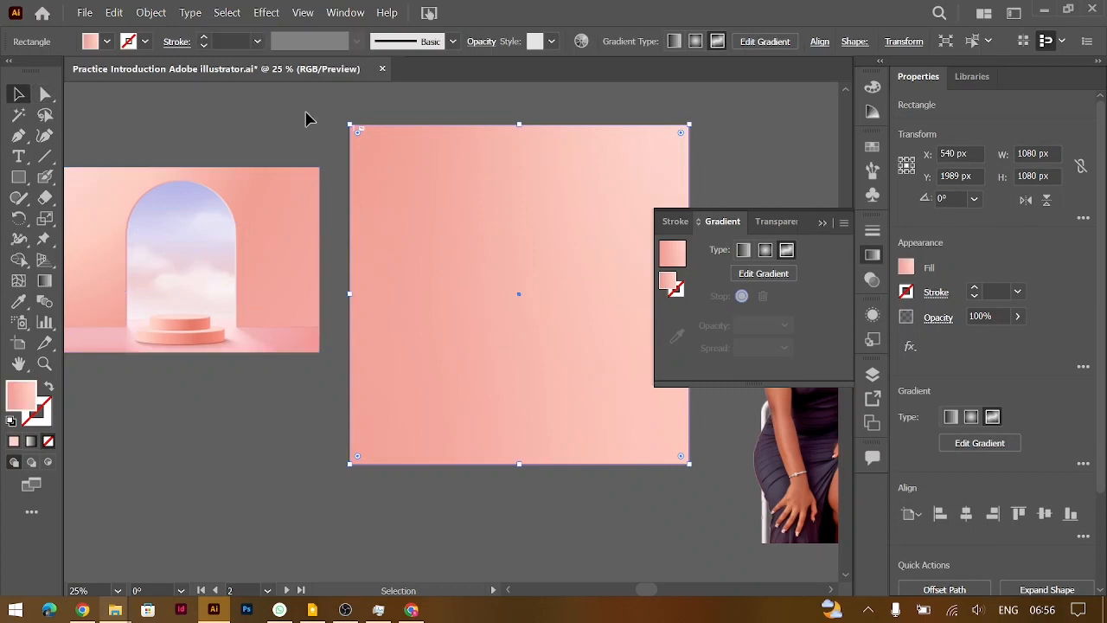
- Draw a square of about 146 px just outside the artboard's upper-right corner
scroll(361, 249, "right", 2)
scroll(361, 248, "right", 2)
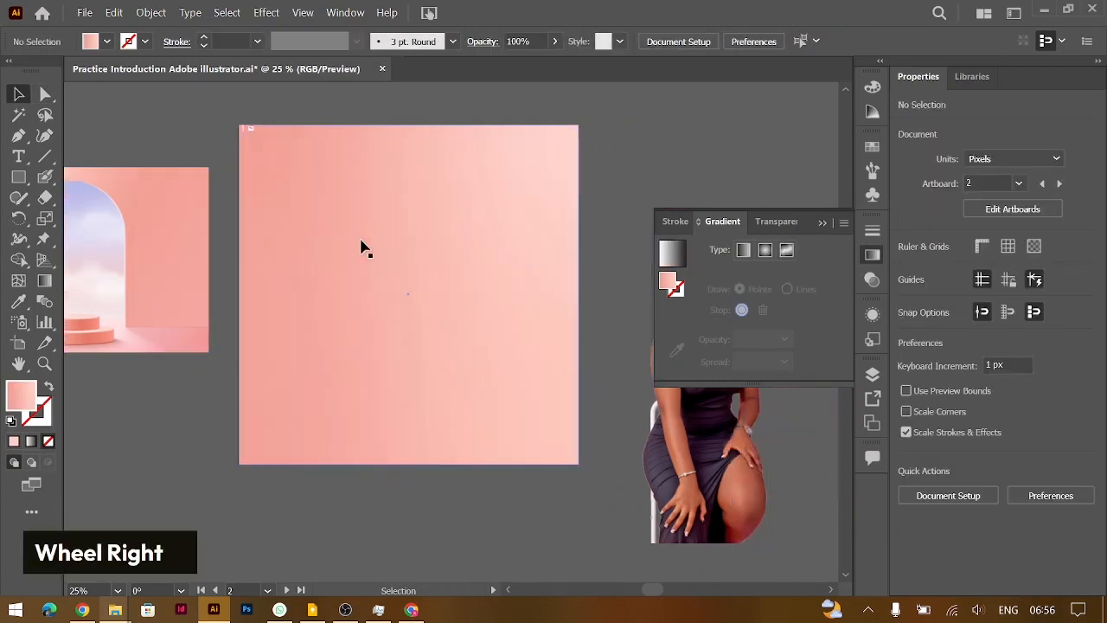
left_click(18, 177)
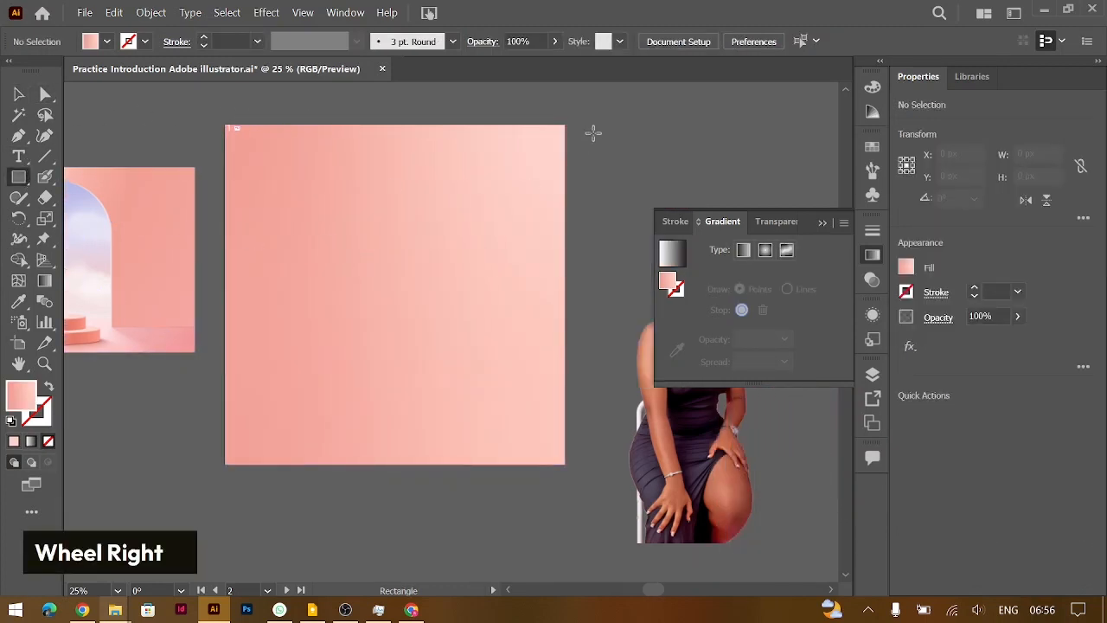
left_click_drag(593, 133, 623, 178)
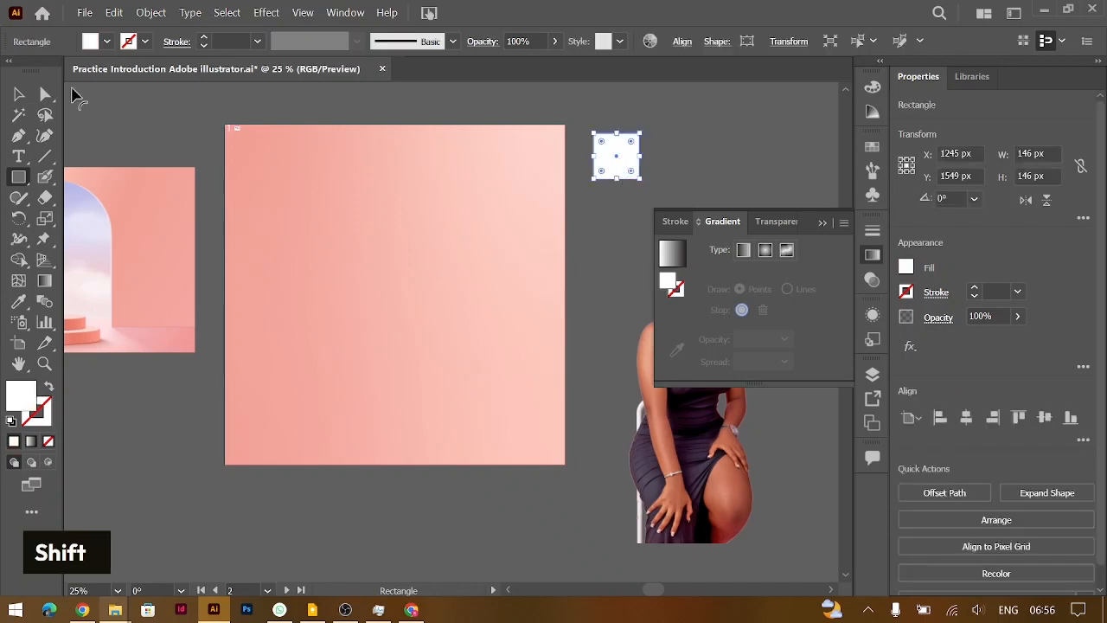
left_click(18, 93)
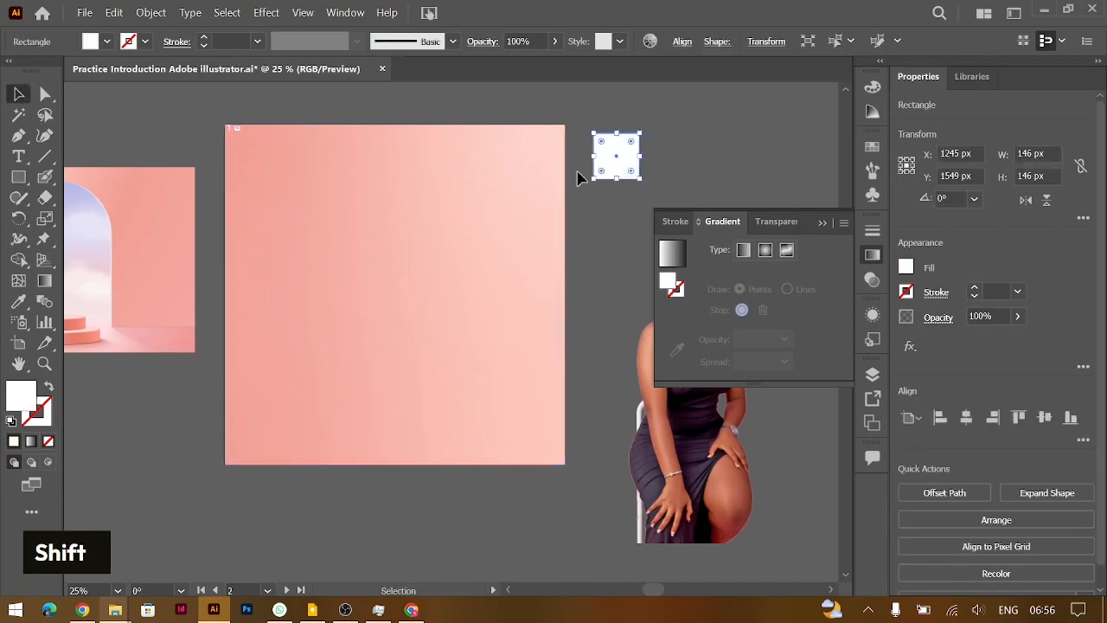
- Copy the background's pink gradient onto the small square with the Eyedropper and clear the selection
key("i")
left_click(487, 163)
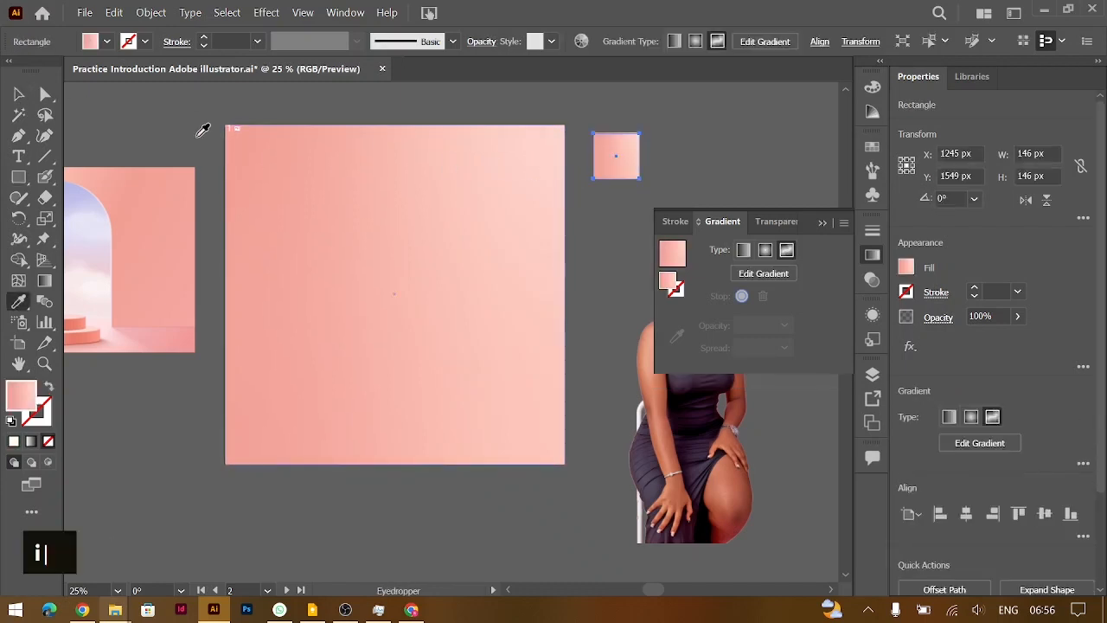
left_click(21, 98)
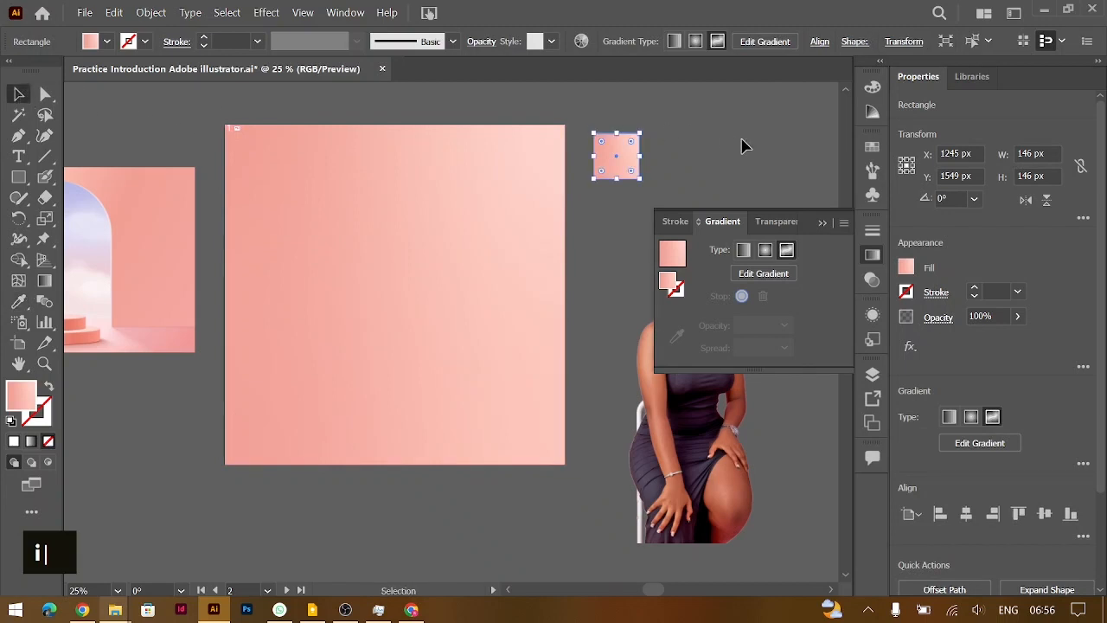
left_click(648, 299)
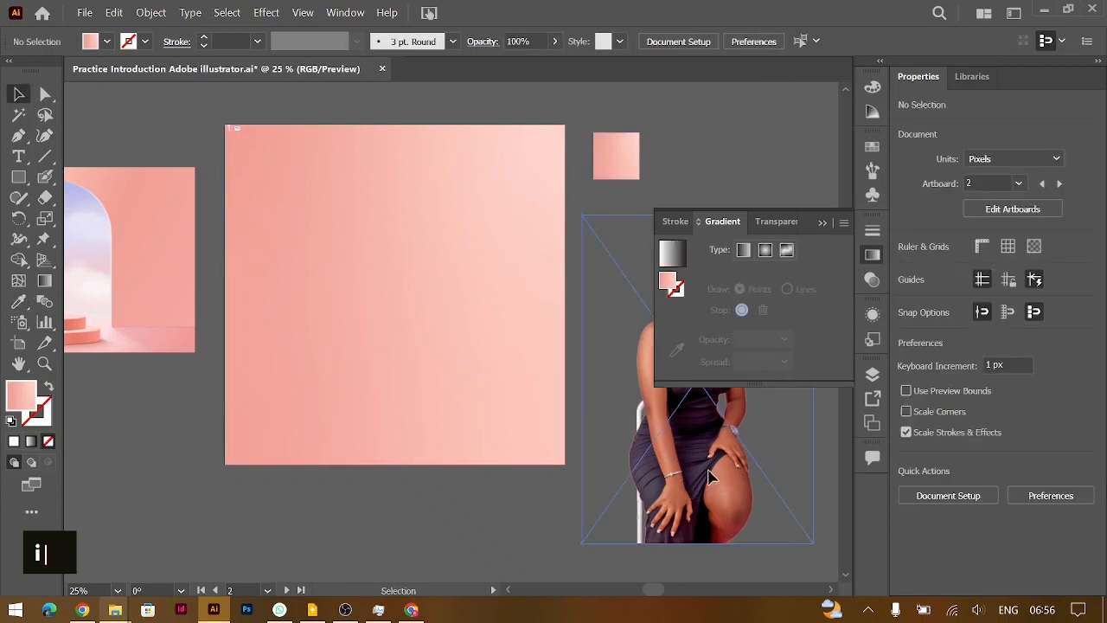
- Place the woman's photo back over the middle of the pink background and bring it to the front
left_click_drag(709, 480, 409, 408)
key("ctrl+shift+bracketright")
key("ctrl+equal")
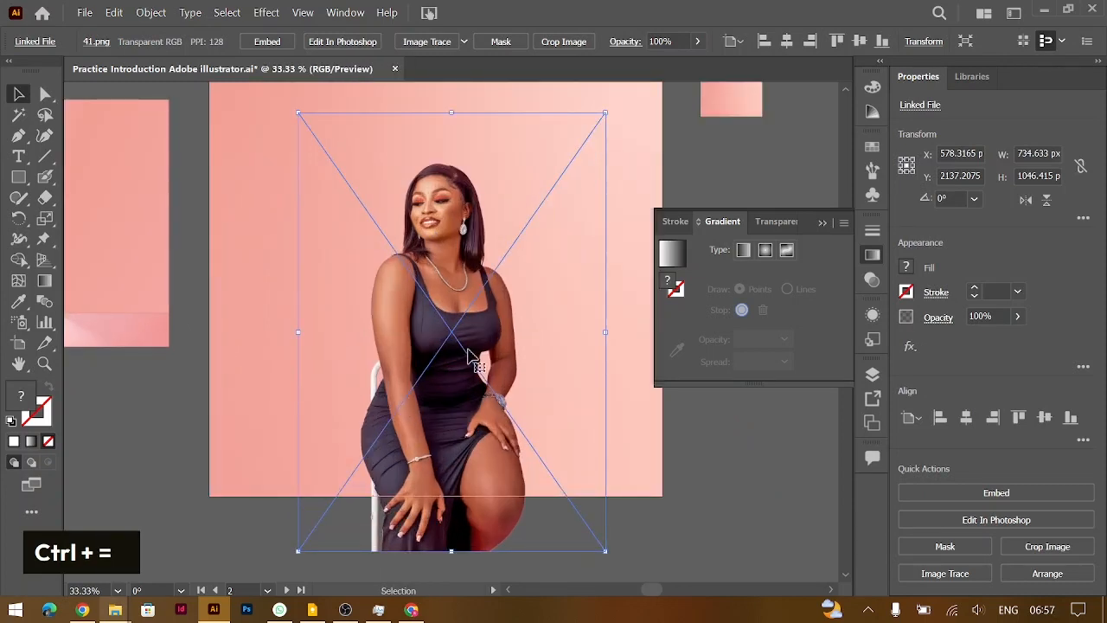
- Trace a closed shape with the Curvature tool along the left edge of the woman from her head to her hand, closing it through her body
scroll(467, 355, "up", 1)
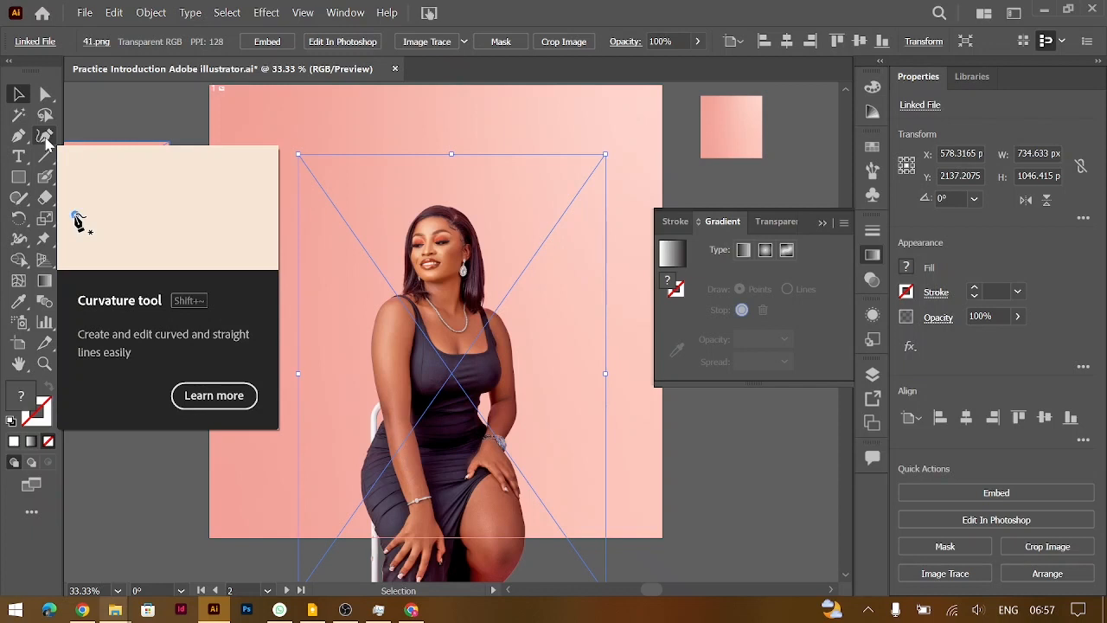
left_click(45, 136)
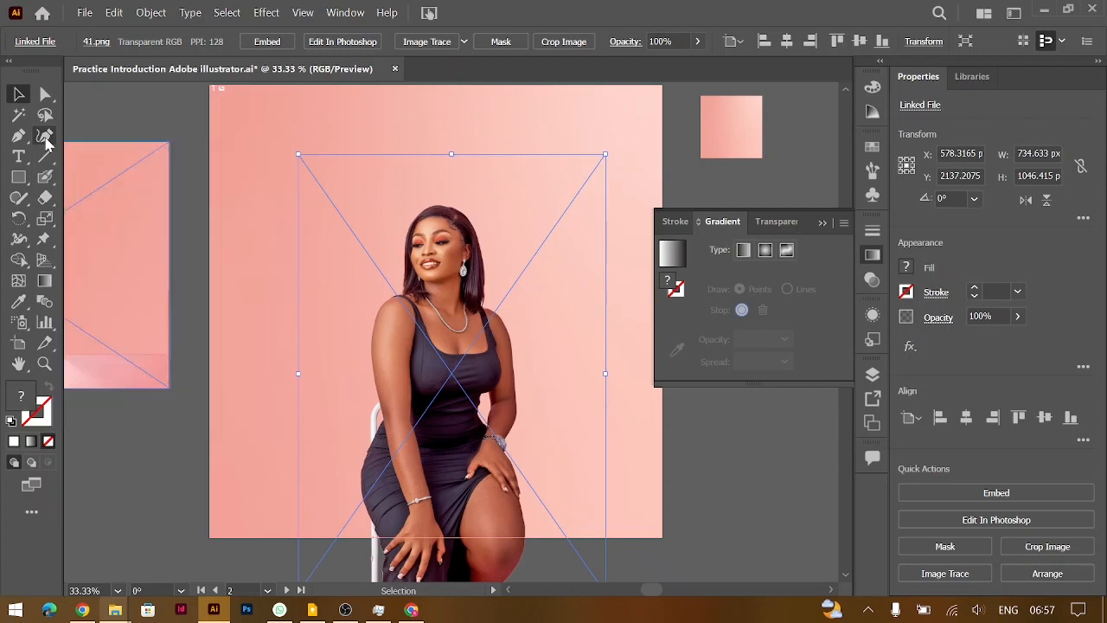
left_click(432, 208)
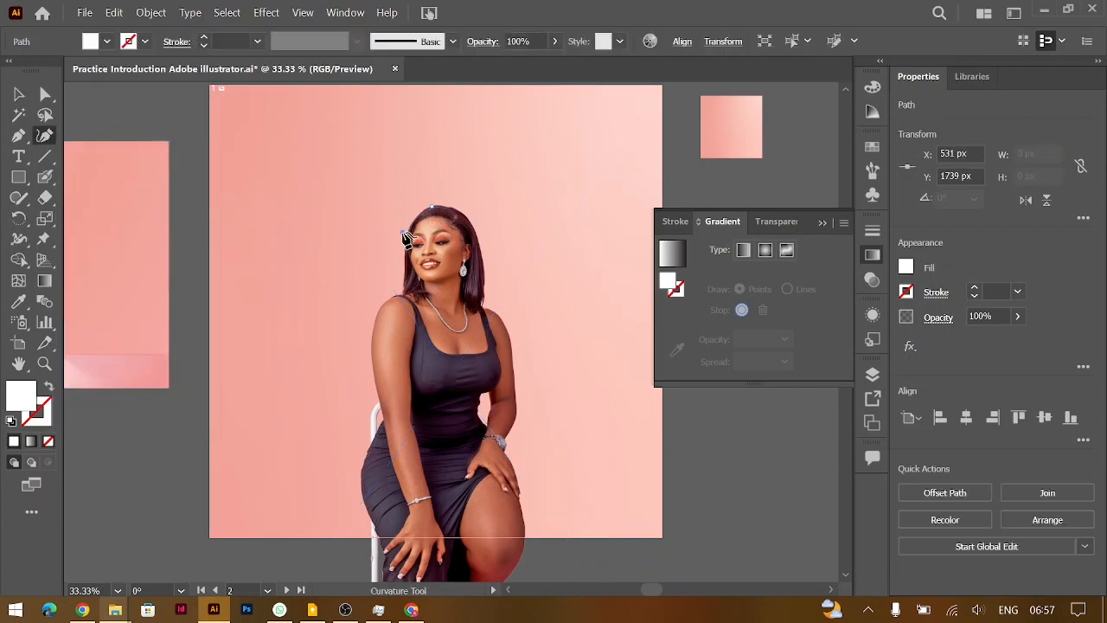
left_click(399, 259)
left_click(396, 287)
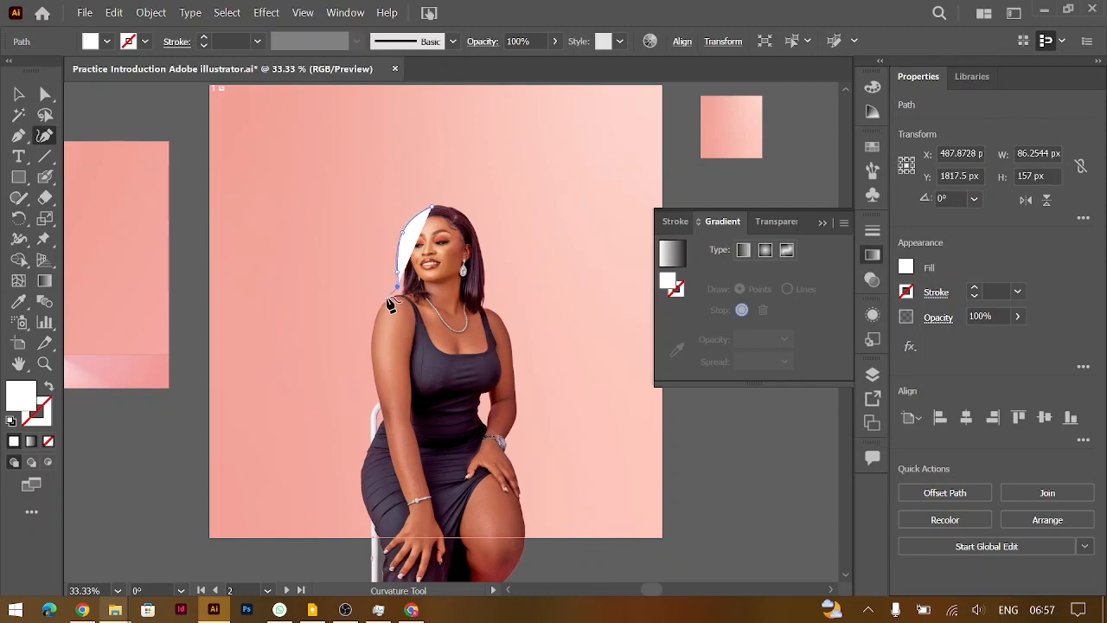
left_click(376, 302)
left_click(368, 340)
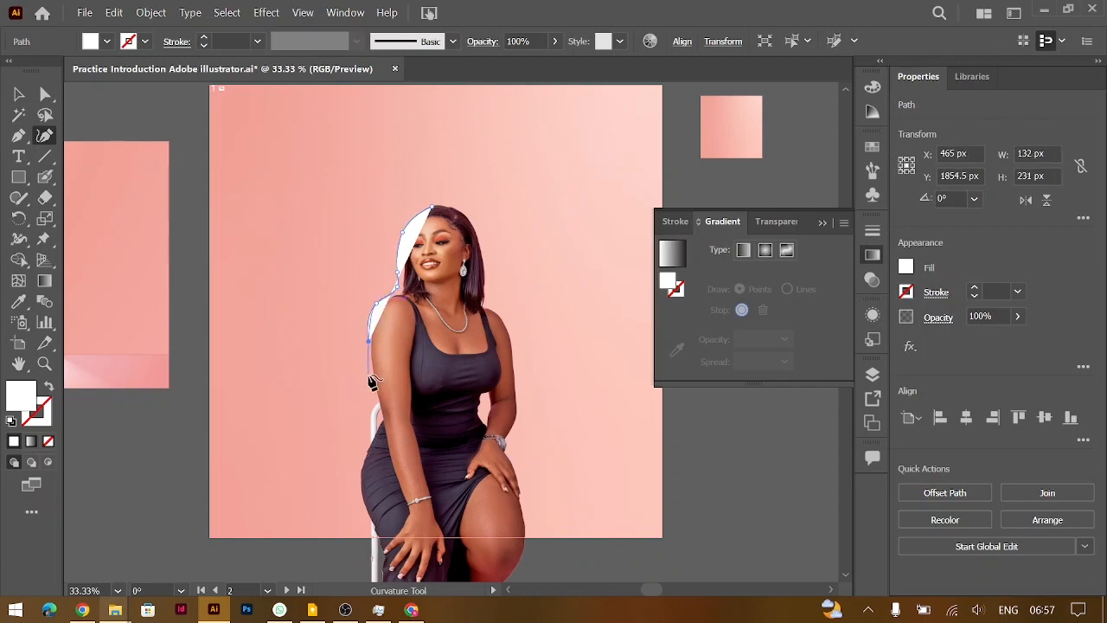
left_click(368, 374)
left_click(372, 398)
left_click(366, 417)
left_click(362, 443)
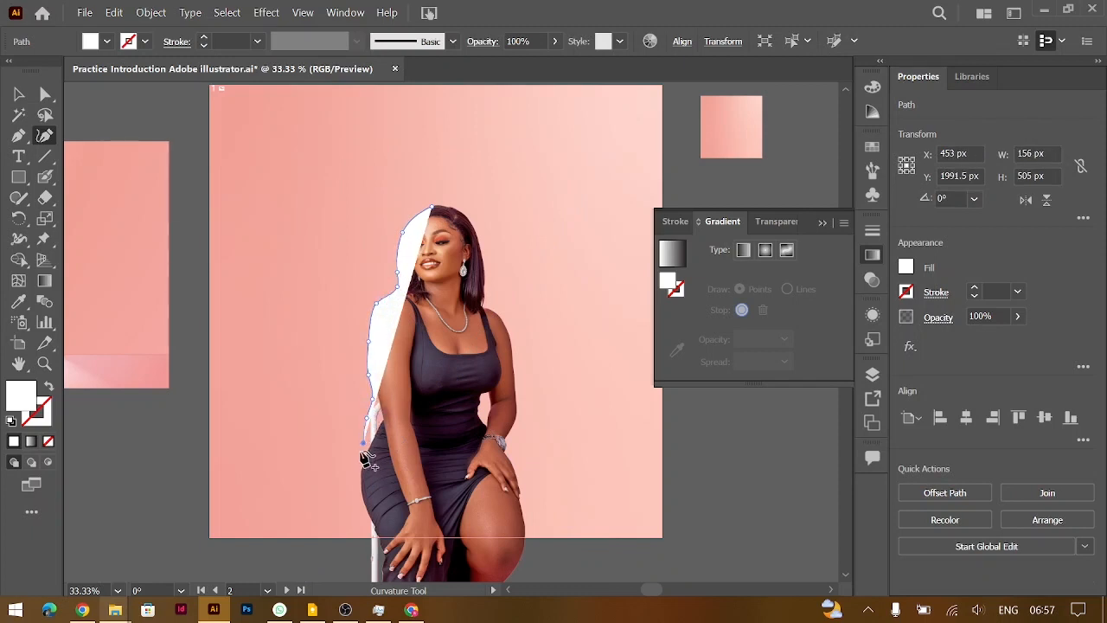
left_click(356, 466)
left_click(355, 491)
left_click(366, 524)
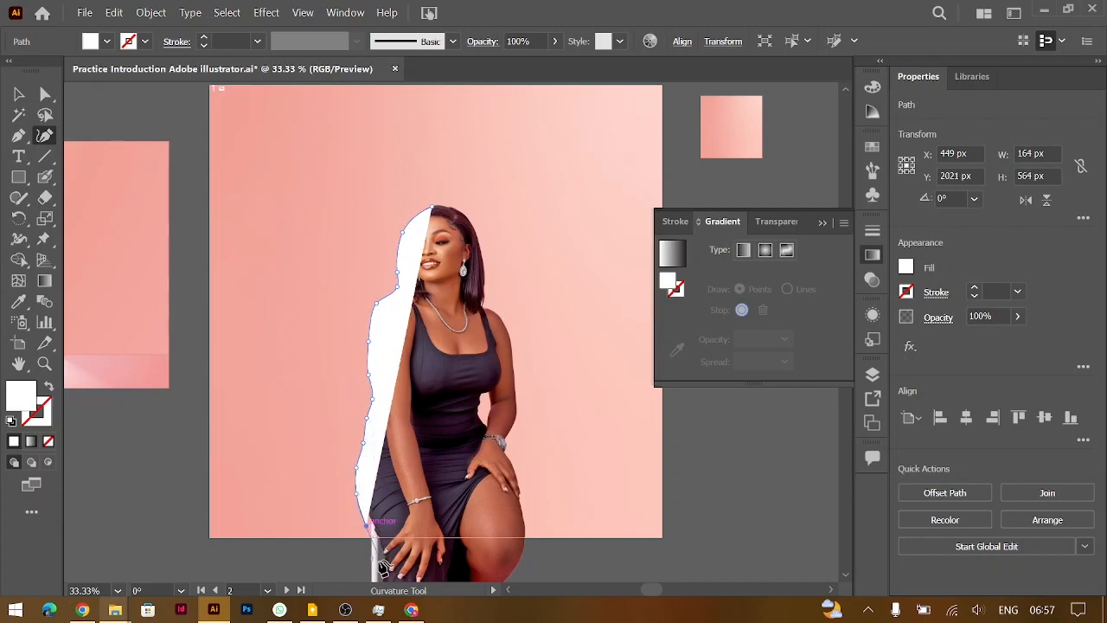
left_click(379, 560)
left_click(421, 548)
left_click(438, 357)
left_click(440, 216)
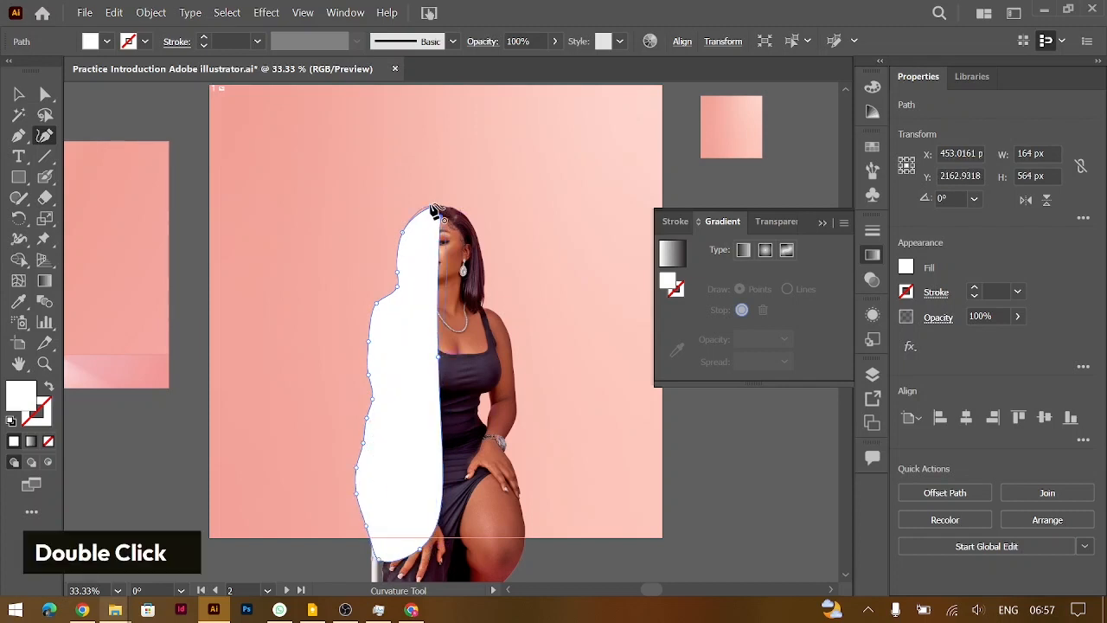
left_click(433, 208)
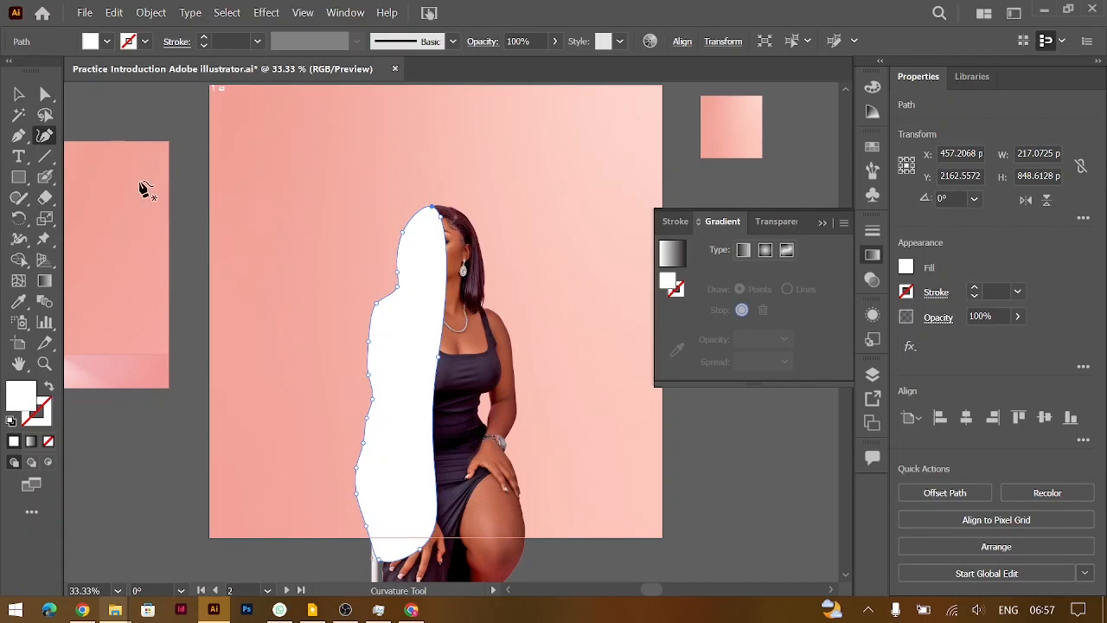
- Fill the traced shape with black and send it behind the woman's photo
left_click(19, 93)
left_click(107, 42)
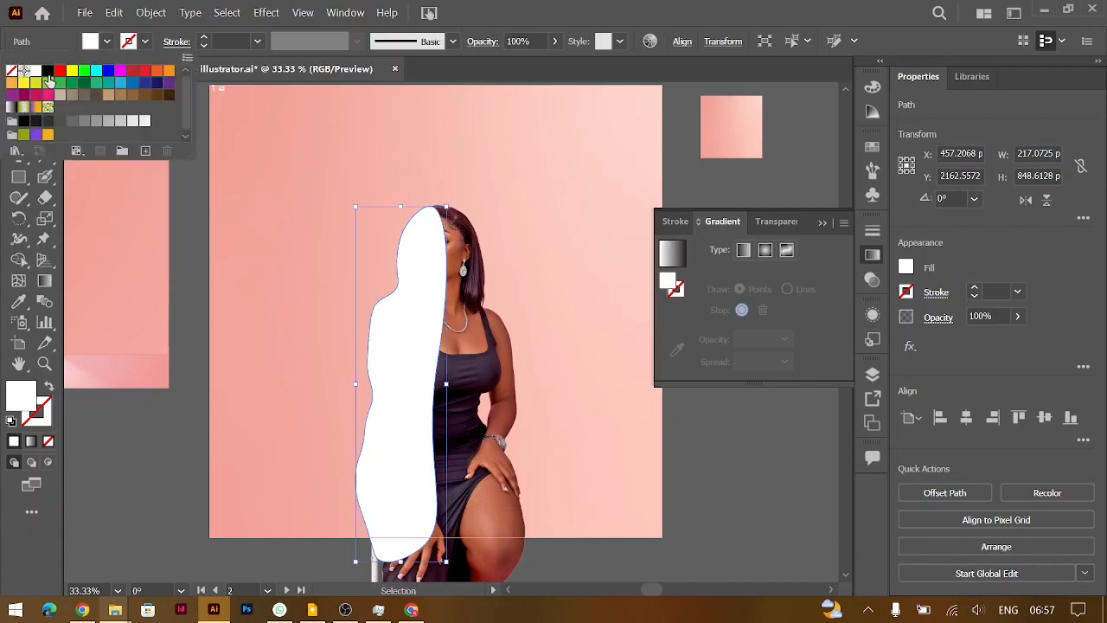
left_click(47, 70)
key("ctrl+bracketleft")
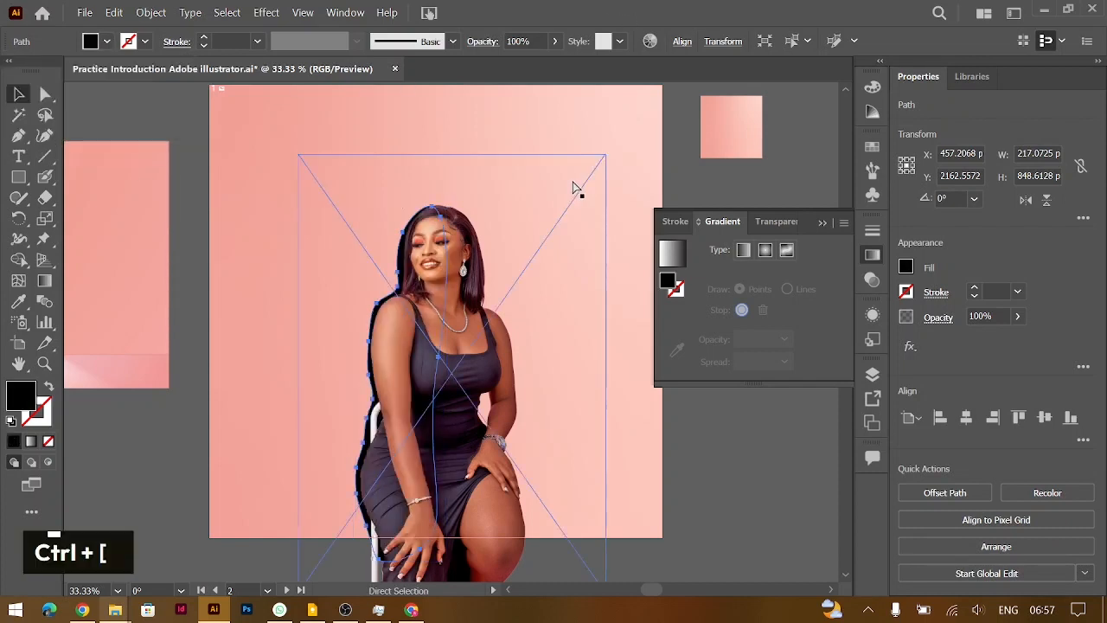
- Nudge the black shape about 21 px left and 23 px down to offset it behind the woman
key("shift+Left")
key("Down")
key("Down")
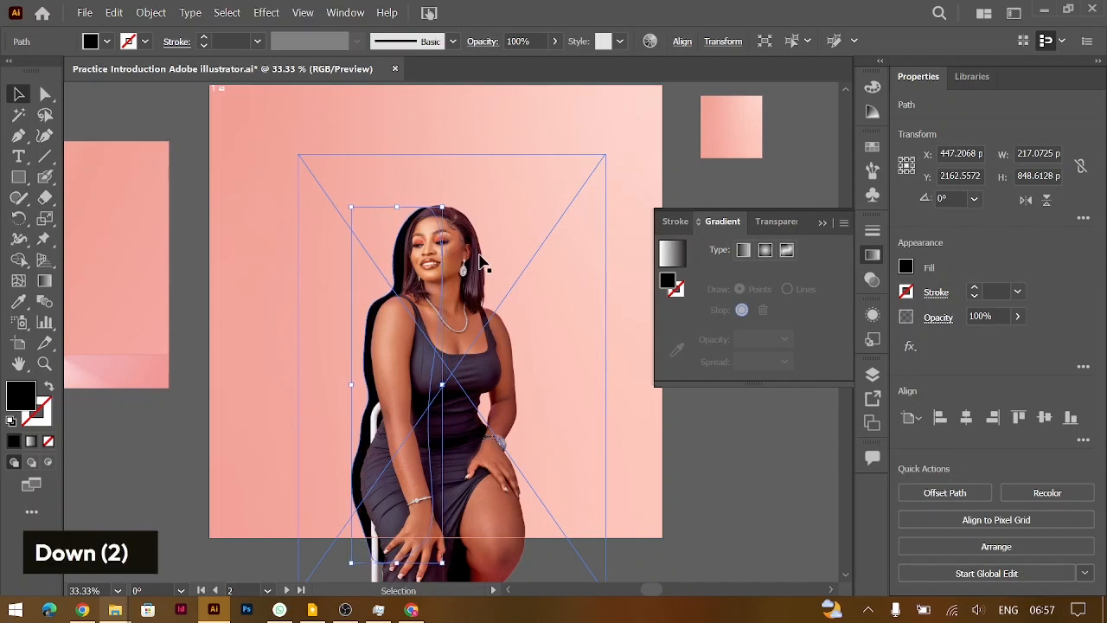
key("shift+Down")
key("shift+Left")
key("Down")
key("Down")
key("shift+Down")
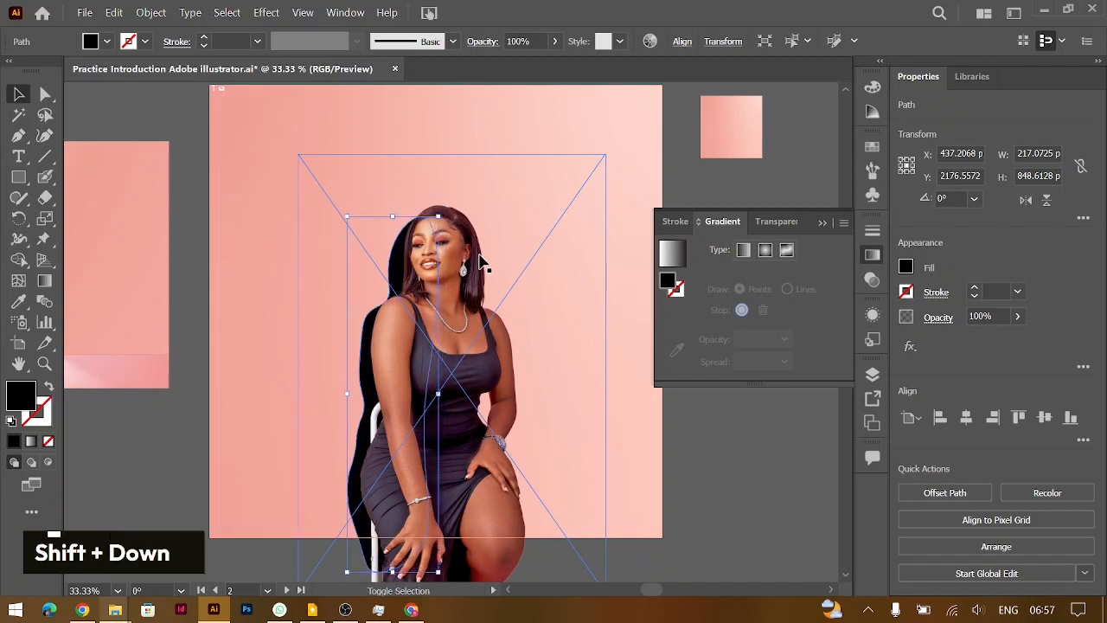
key("Left")
key("Up")
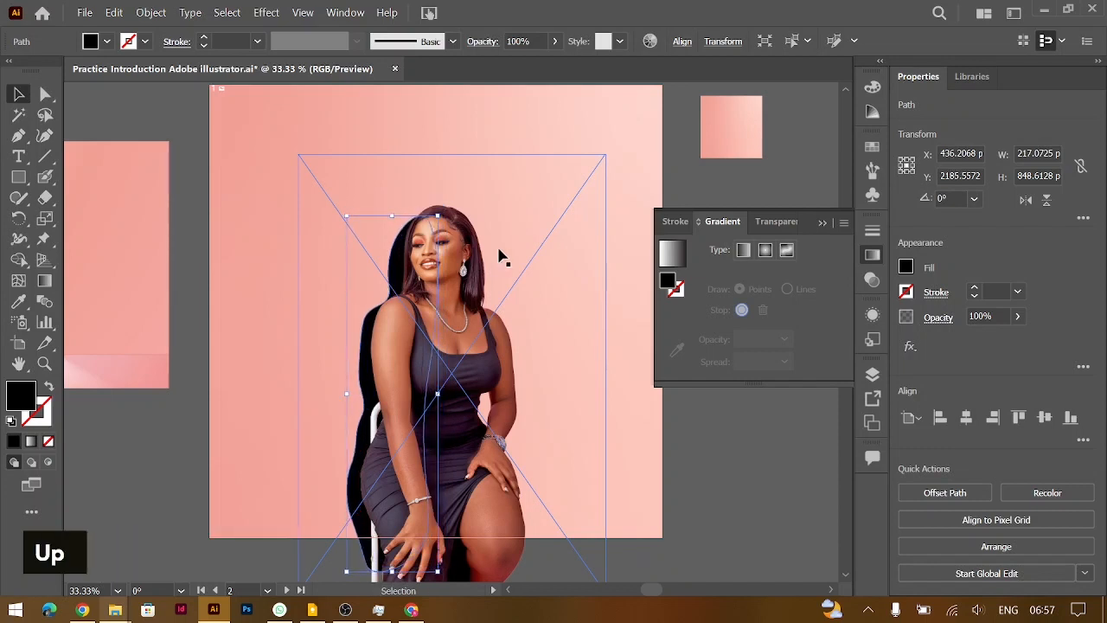
- Lower the black shadow shape's opacity to 15%
left_click(1005, 316)
key("shift+Down")
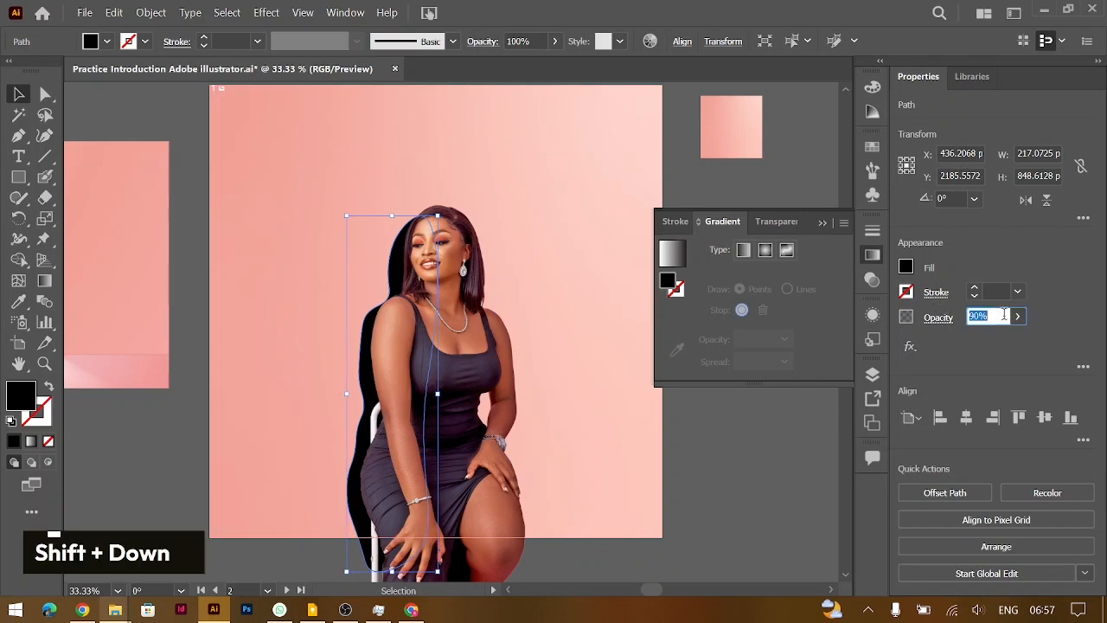
key("shift+Down")
key("shift+Down")
key("shift+Down")
key("shift+Down")
key("shift+Down")
key("shift+Down")
key("shift+Down")
key("shift+Down")
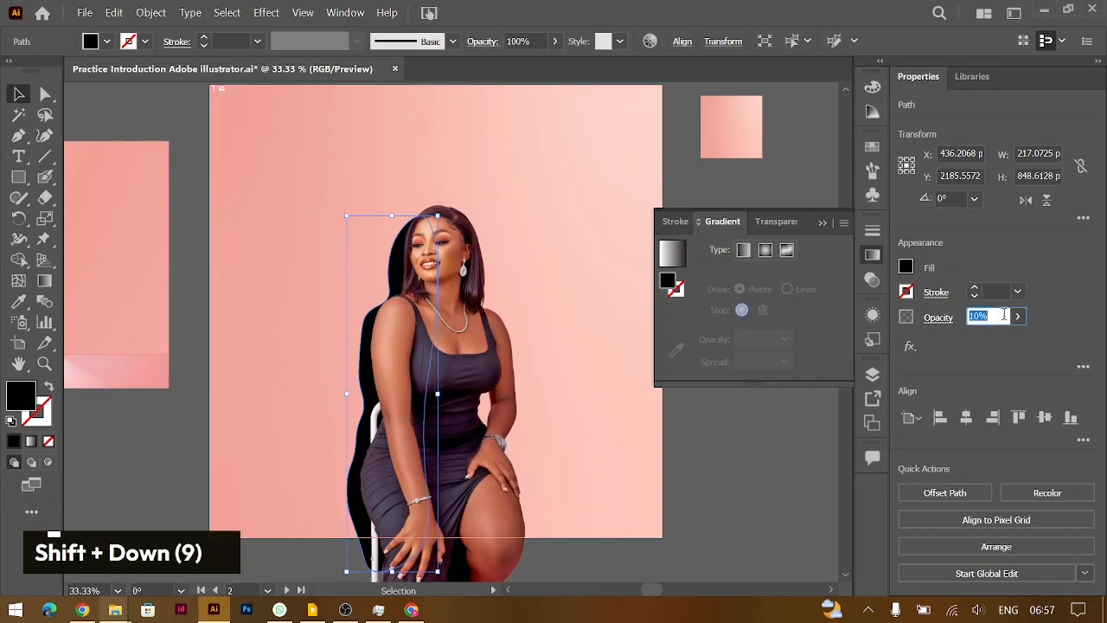
type("15")
key("Tab")
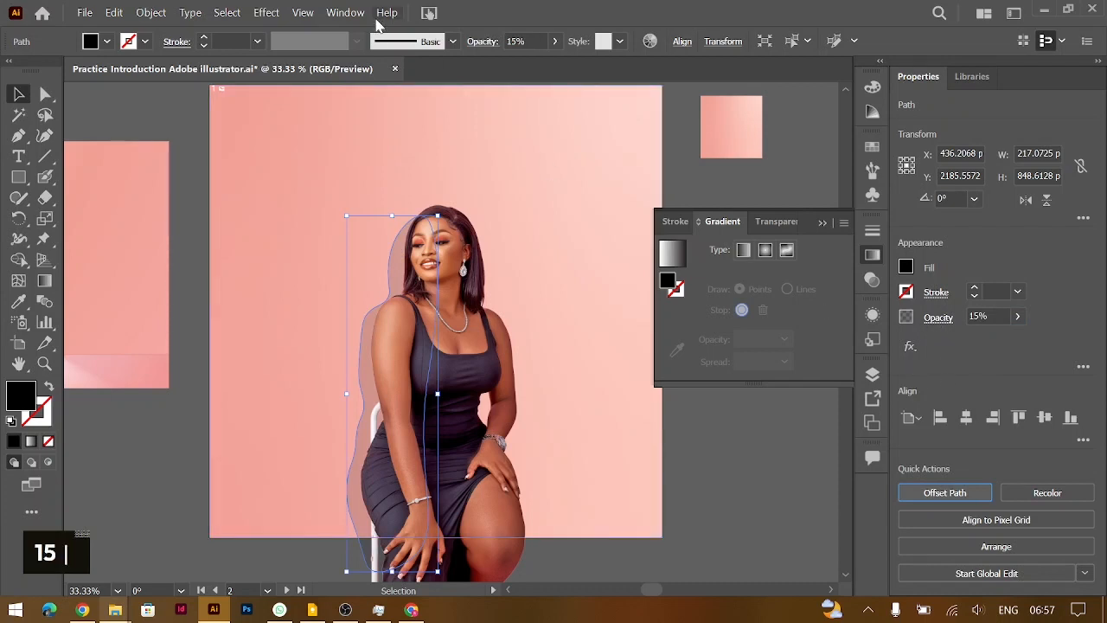
- Apply a Gaussian Blur with a 15-pixel radius to the shadow shape and deselect it
left_click(266, 12)
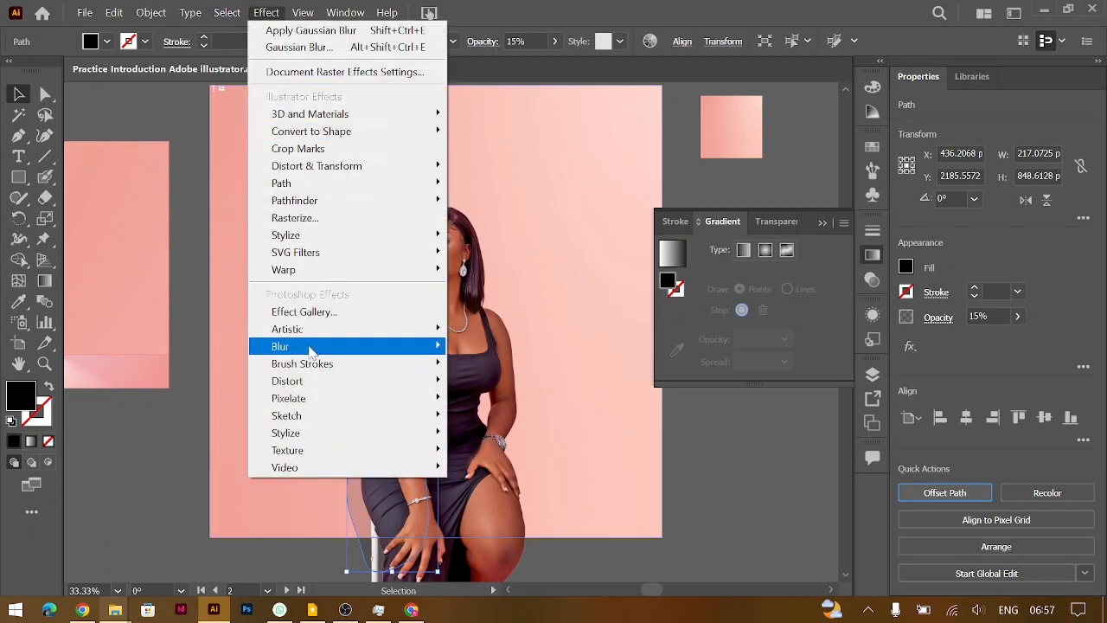
mouse_move(310, 347)
left_click(227, 349)
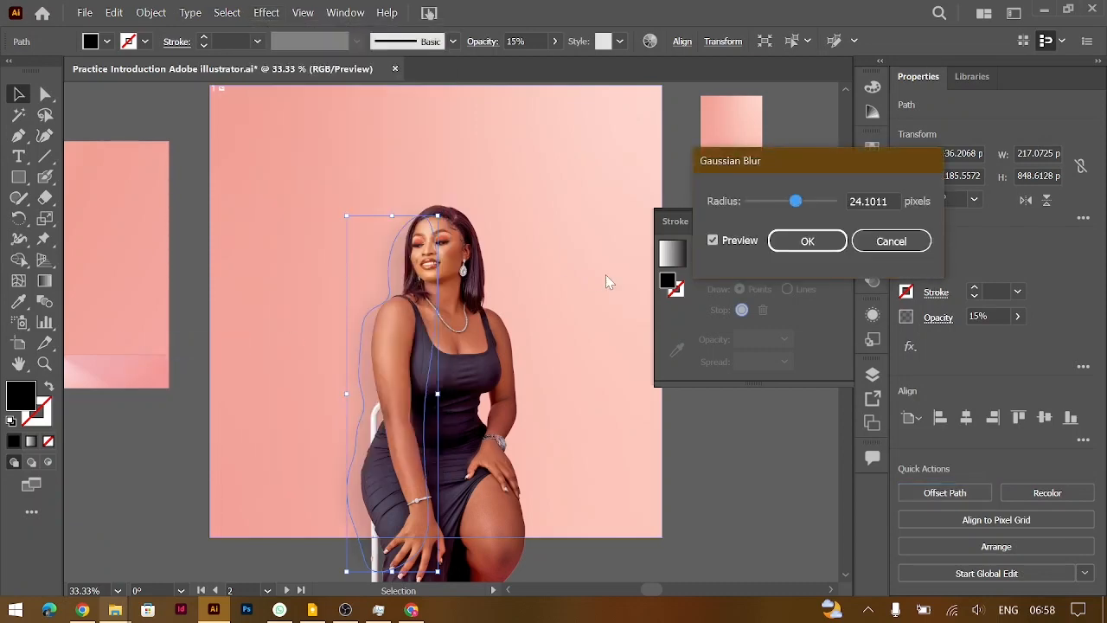
double_click(886, 201)
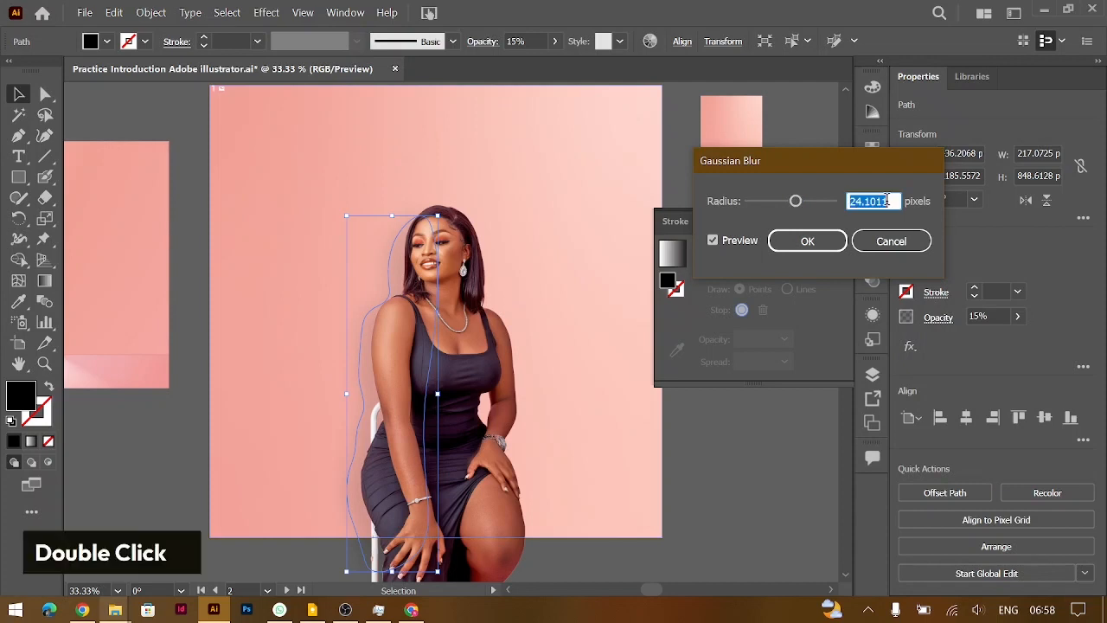
type("20")
key("Tab")
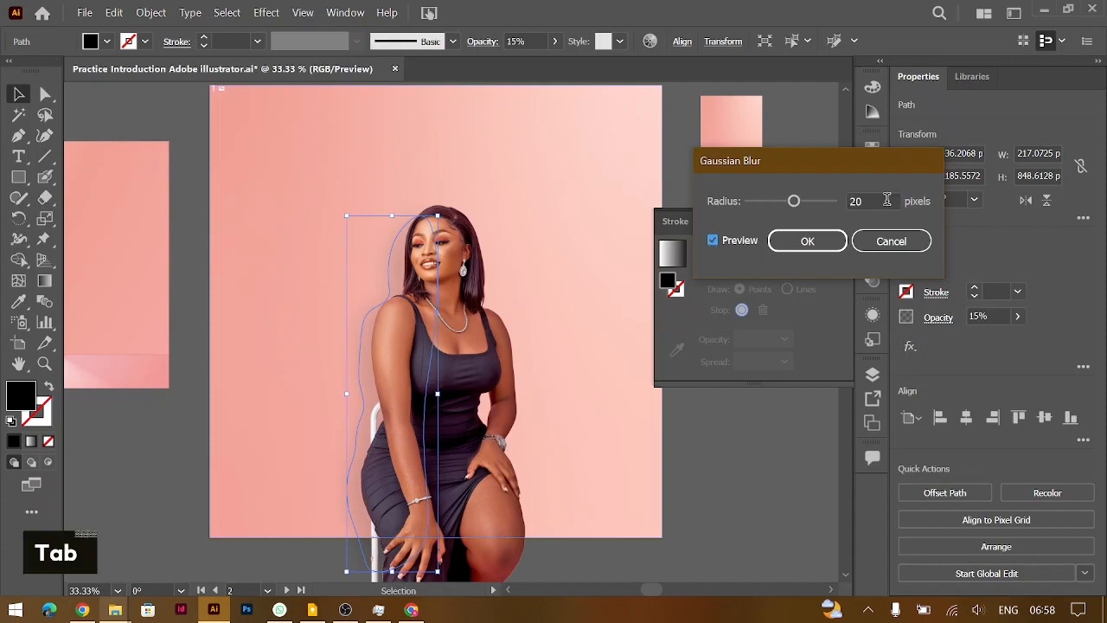
left_click_drag(872, 201, 834, 212)
type("15")
key("Tab")
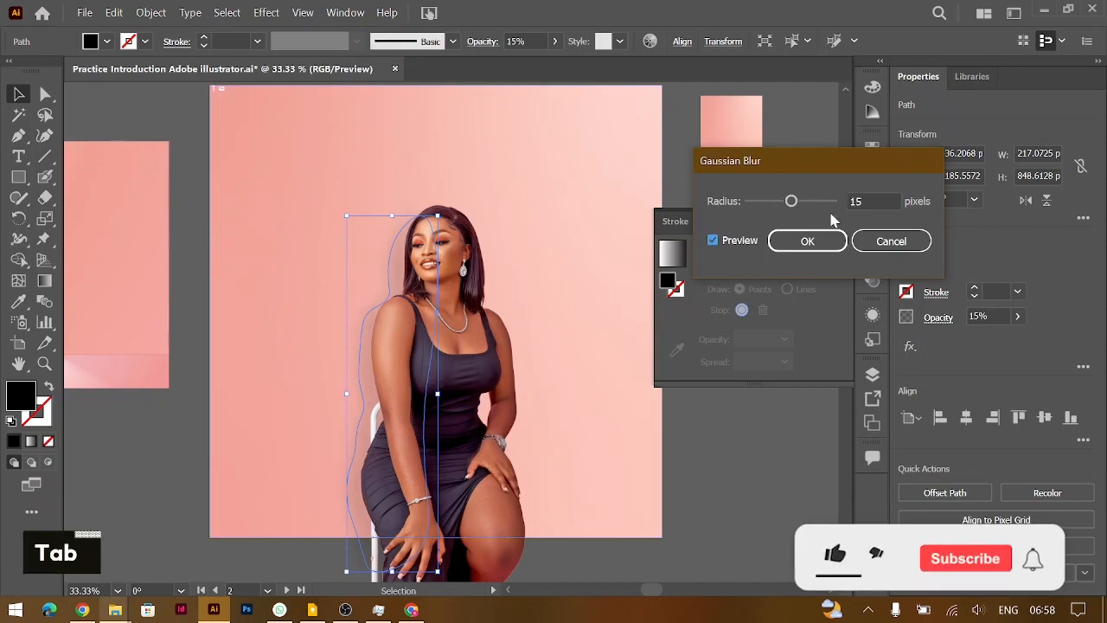
left_click(807, 241)
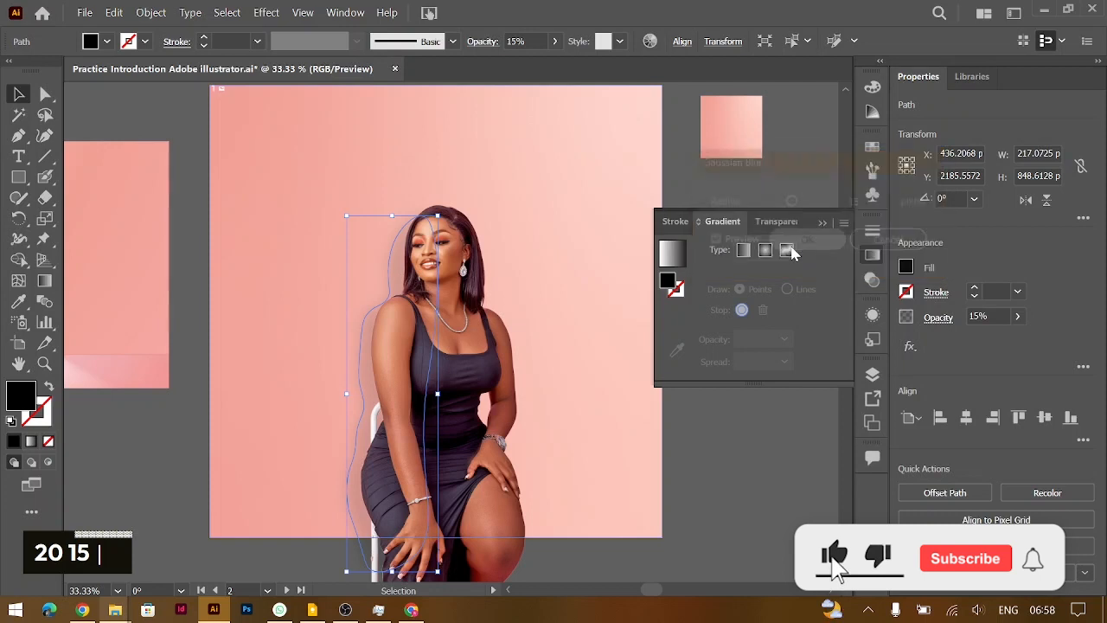
left_click(707, 506)
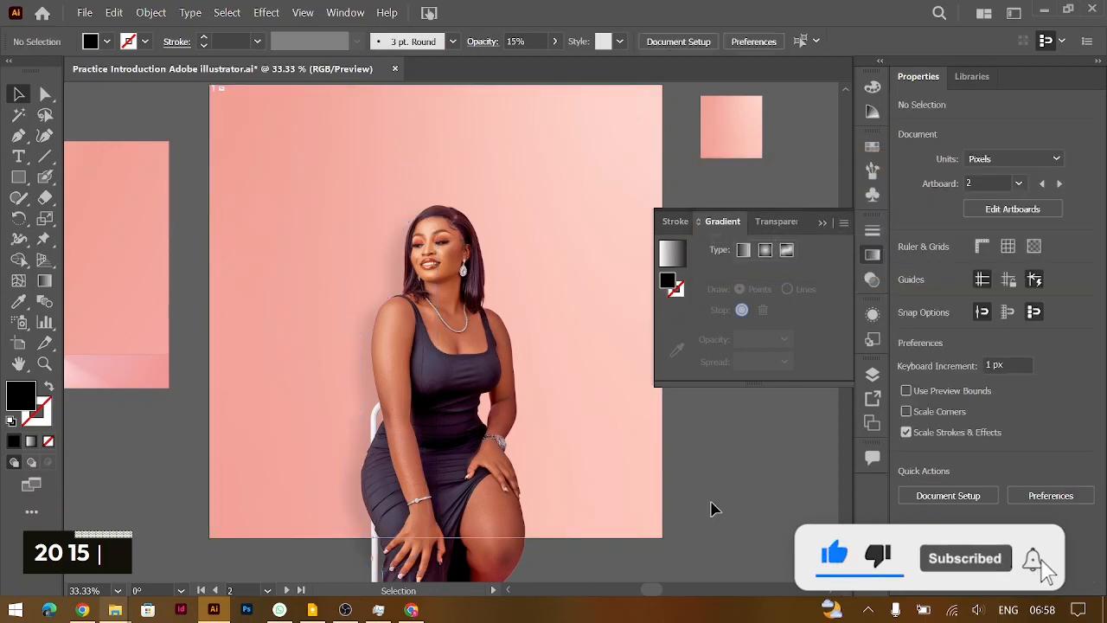
- Move the woman's photo slightly upward over the shadow and clear the selection
left_click_drag(383, 404, 389, 396)
left_click(702, 491)
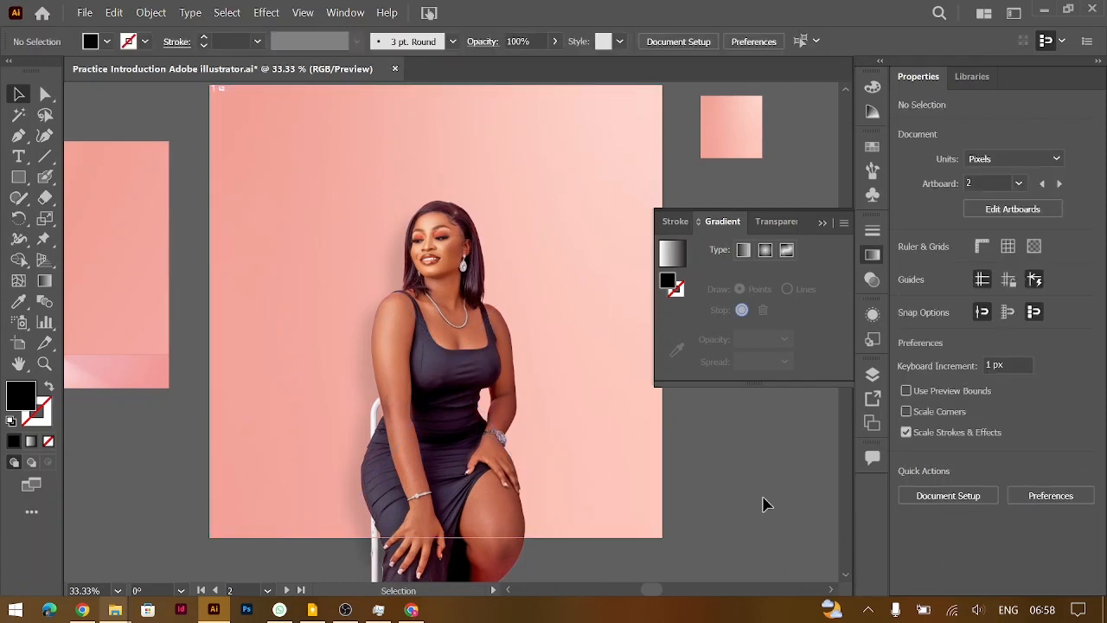
- Draw a black circle of about 246 px on the background to the right of the woman's head
key("ctrl+minus")
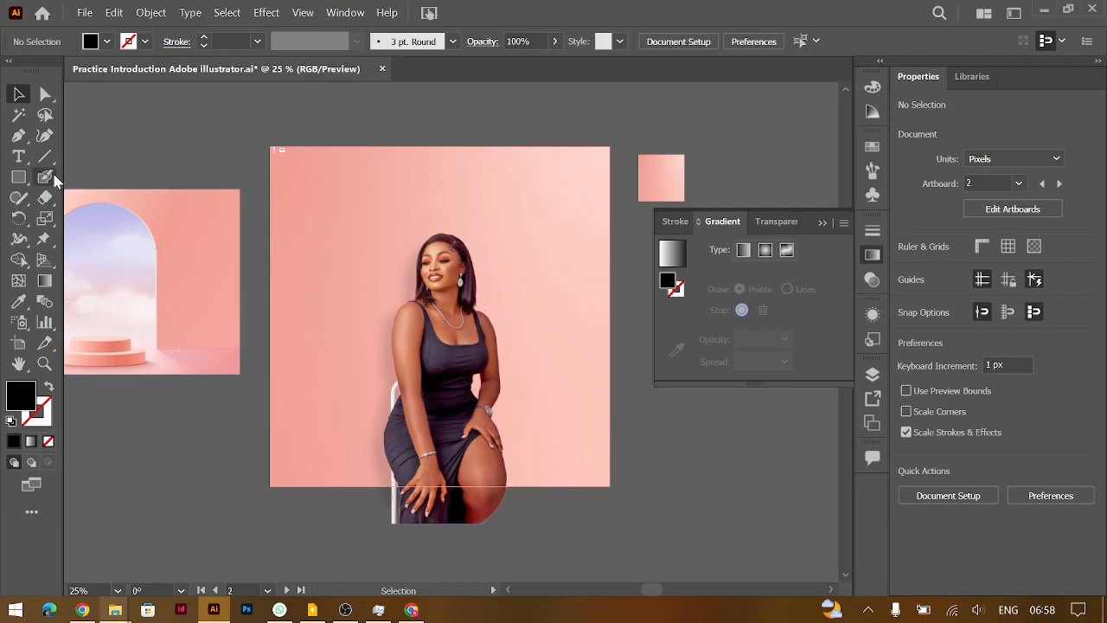
right_click(14, 179)
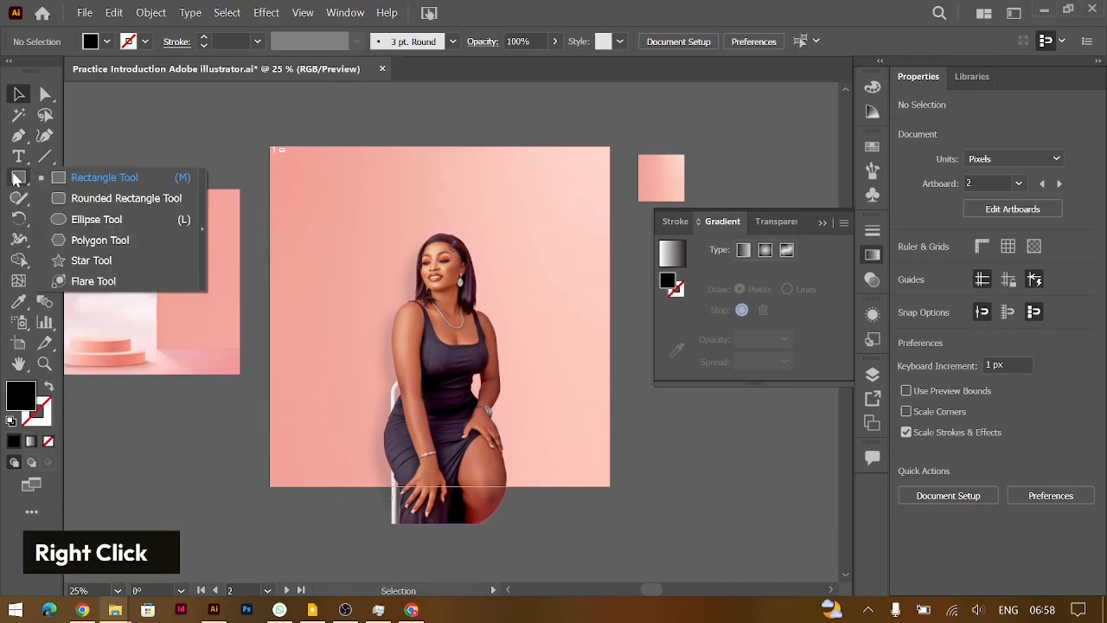
left_click(97, 219)
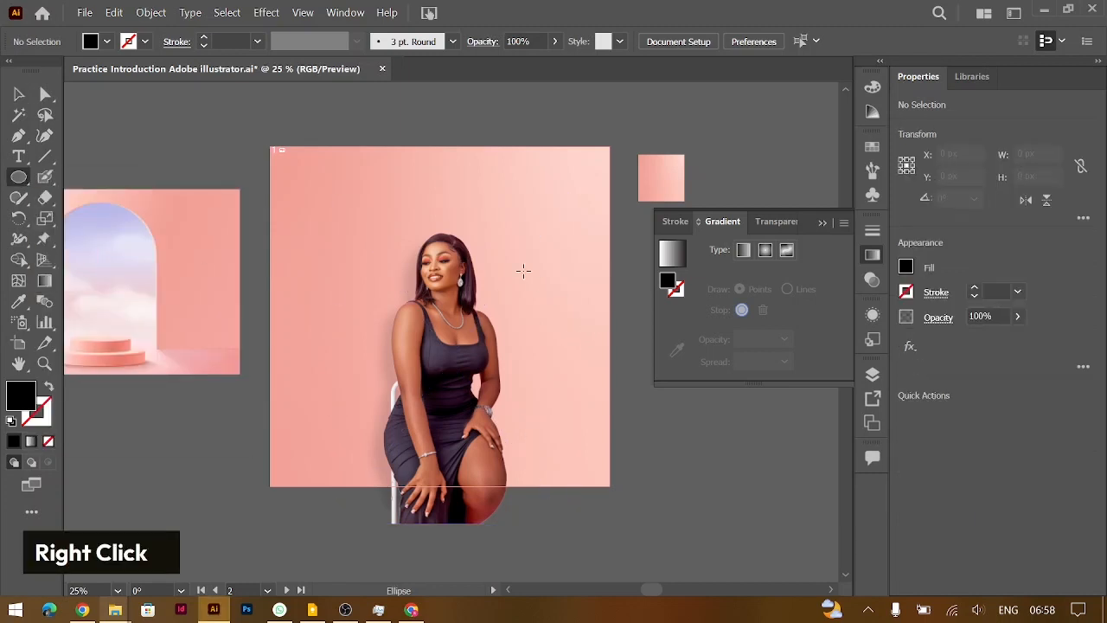
left_click_drag(523, 271, 562, 310)
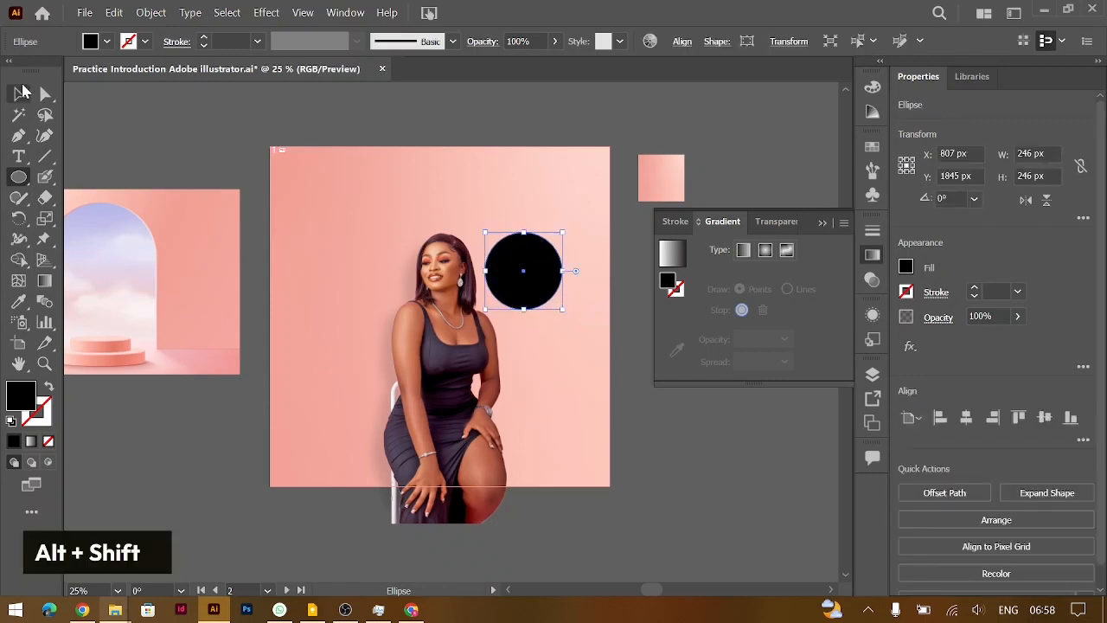
left_click(21, 92)
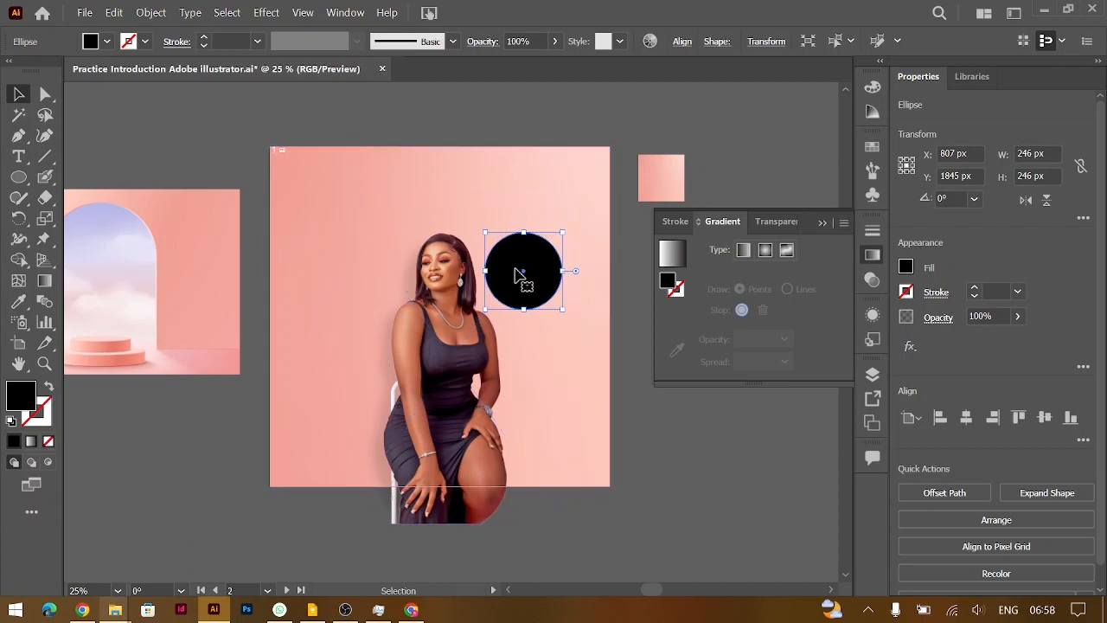
- Sample the small square's pink gradient onto the circle and move the circle off the artboard beside that square
left_click(18, 301)
left_click(677, 156)
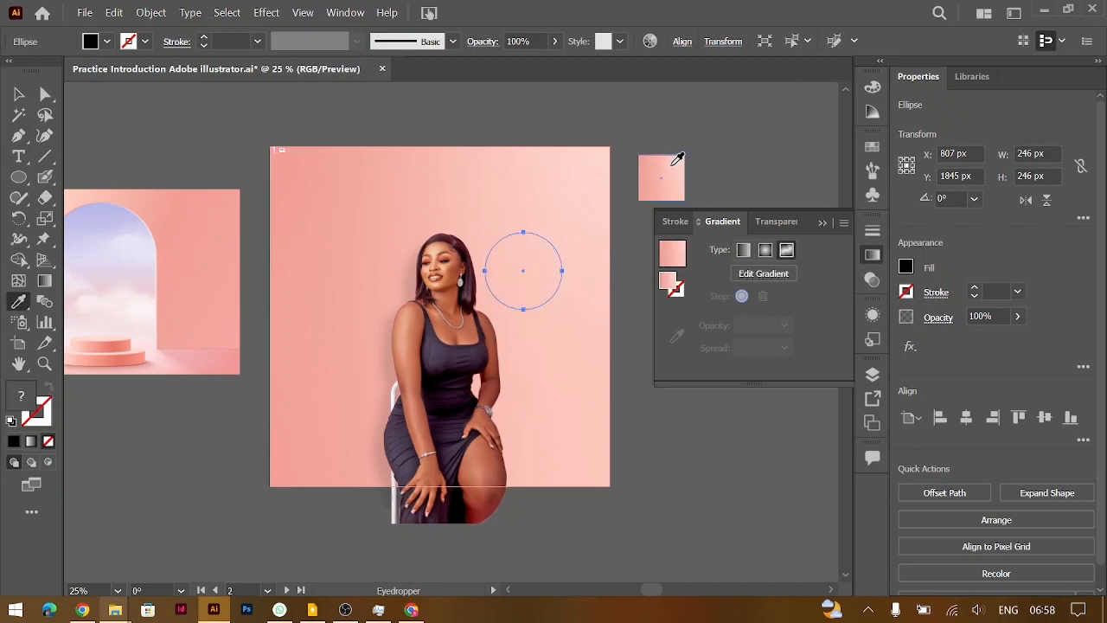
left_click(18, 94)
left_click_drag(522, 308, 736, 148)
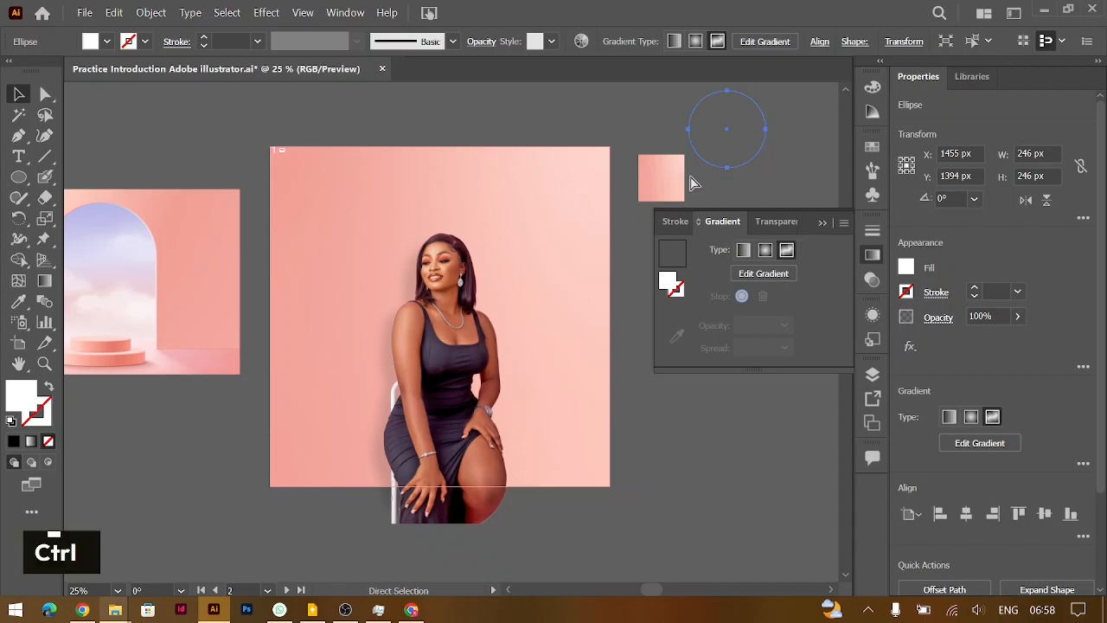
key("ctrl+equal")
key("ctrl+equal")
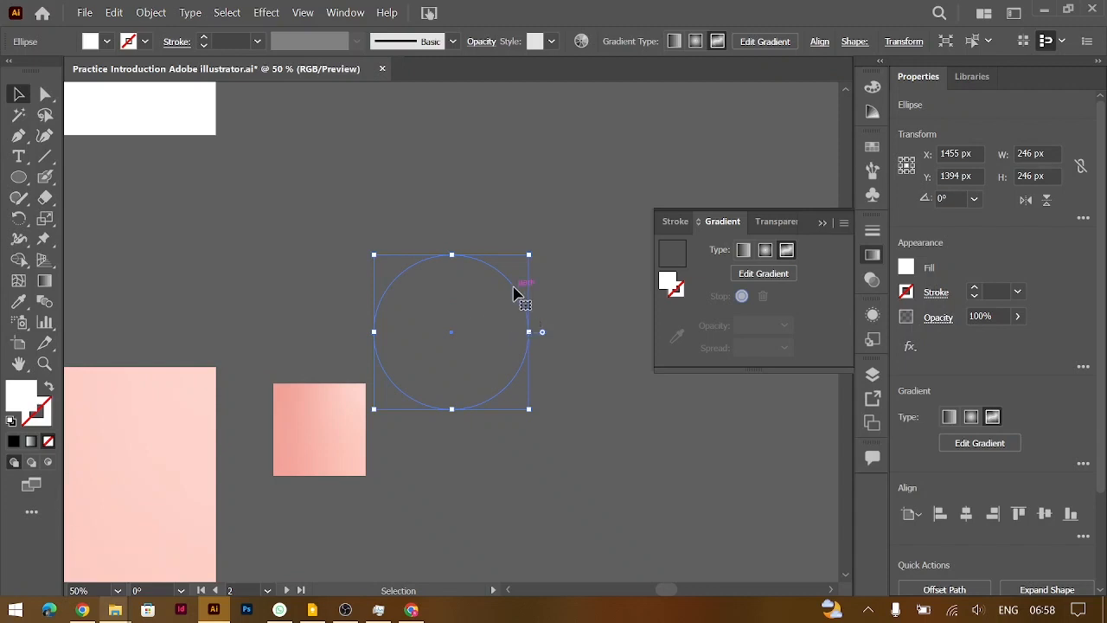
left_click_drag(517, 294, 531, 361)
- Select the unfilled circle beside the small pink square and give it a freeform gradient fill
left_click(314, 452)
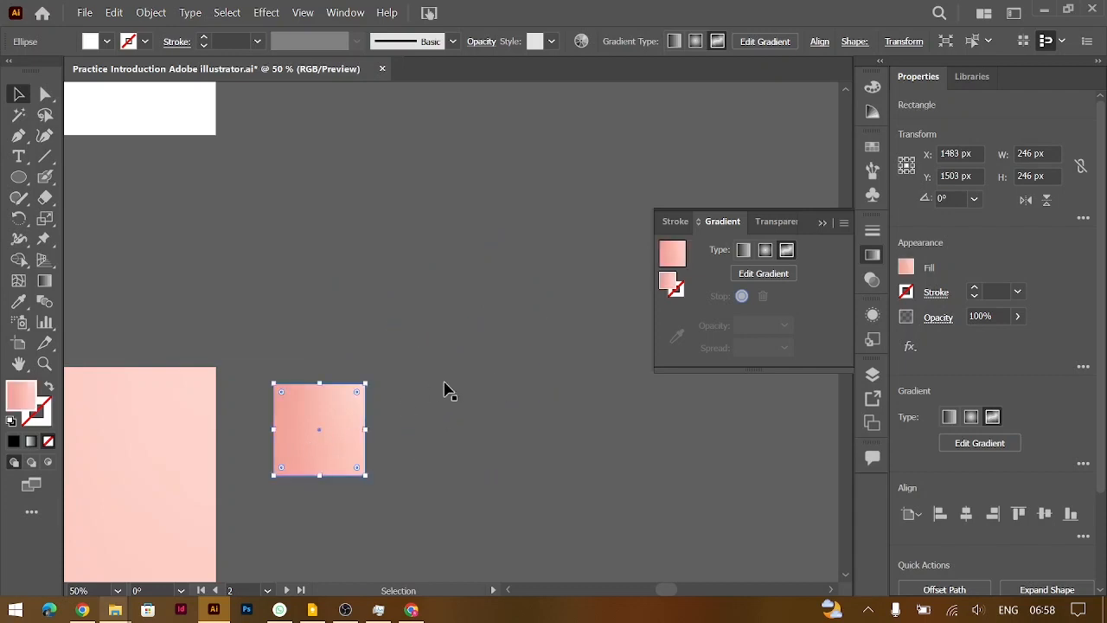
left_click(430, 350)
key("i")
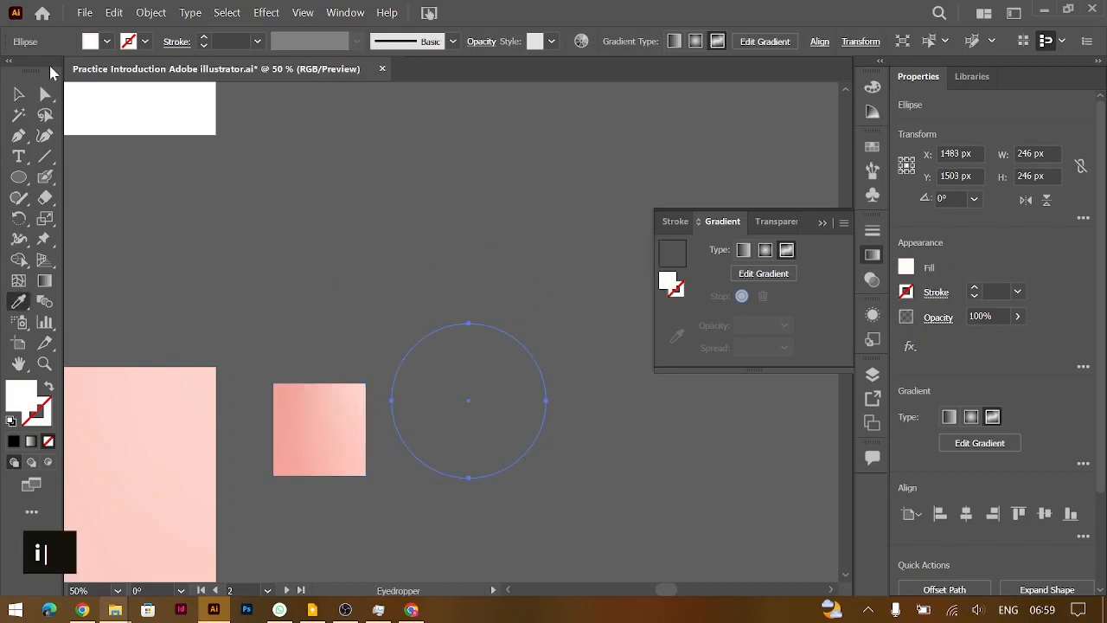
left_click(19, 93)
key("ctrl+minus")
key("ctrl+minus")
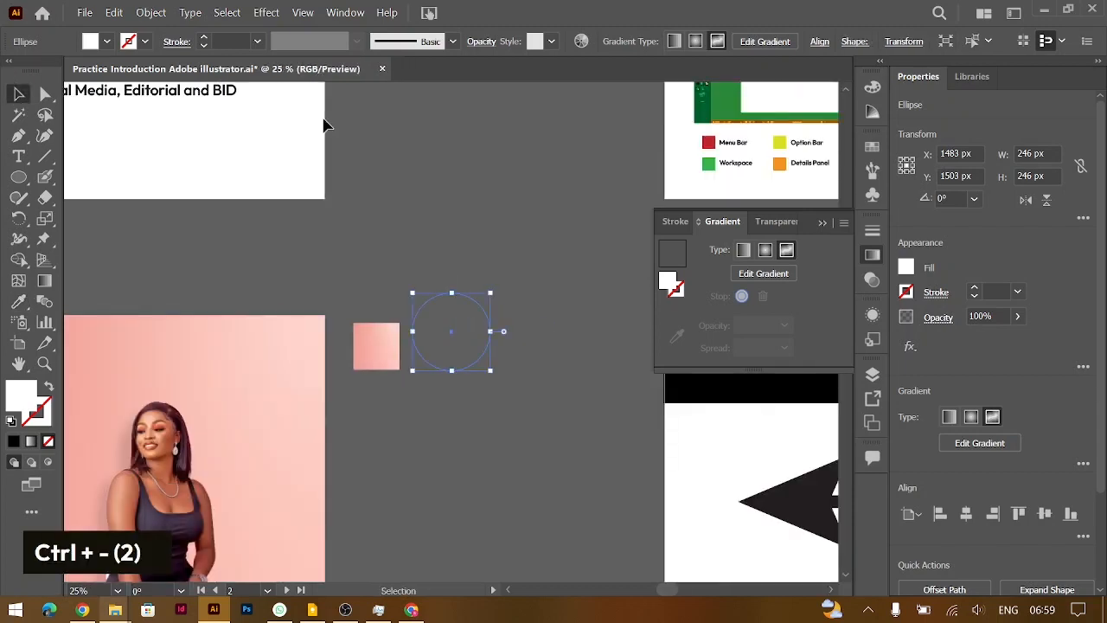
left_click(764, 252)
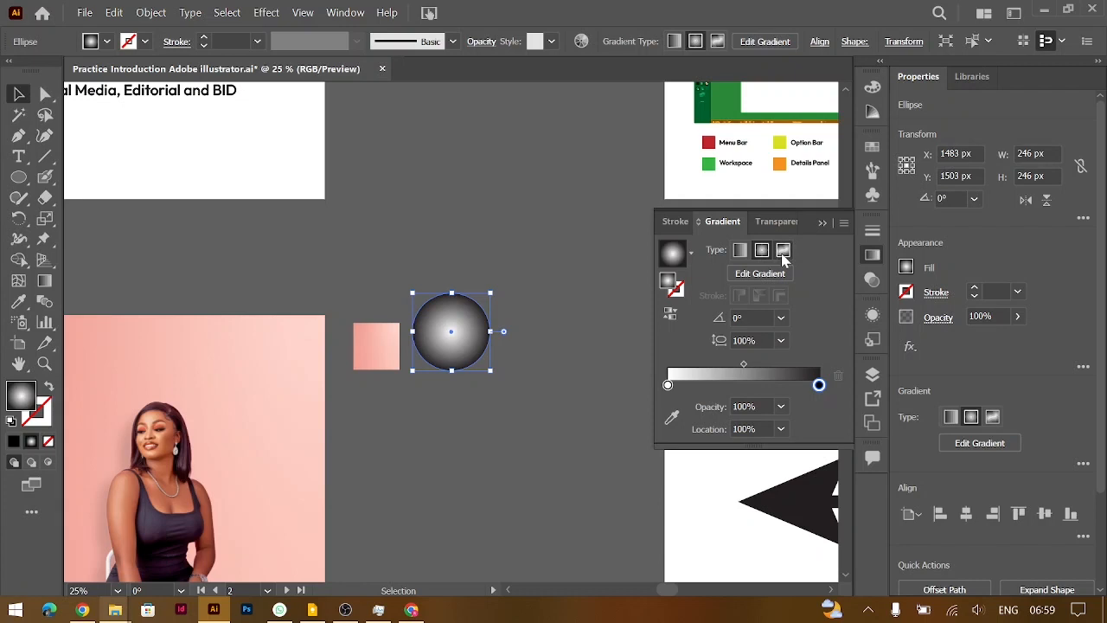
left_click(784, 251)
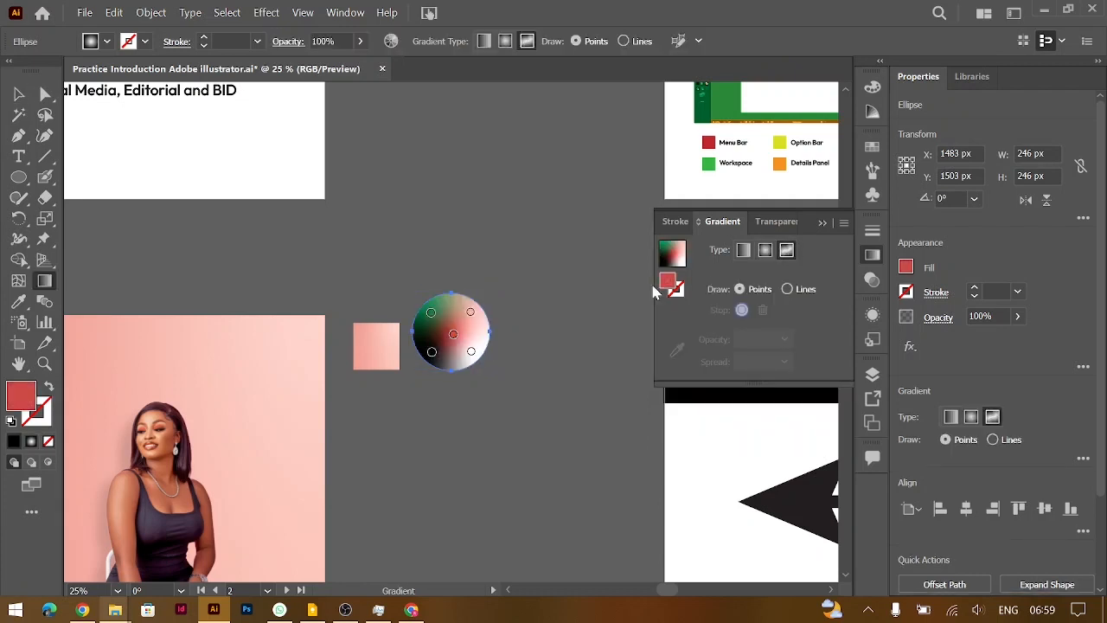
- Recolor the four outer stops of the circle's freeform gradient with light and darker pinks sampled from the small square
left_click(469, 312)
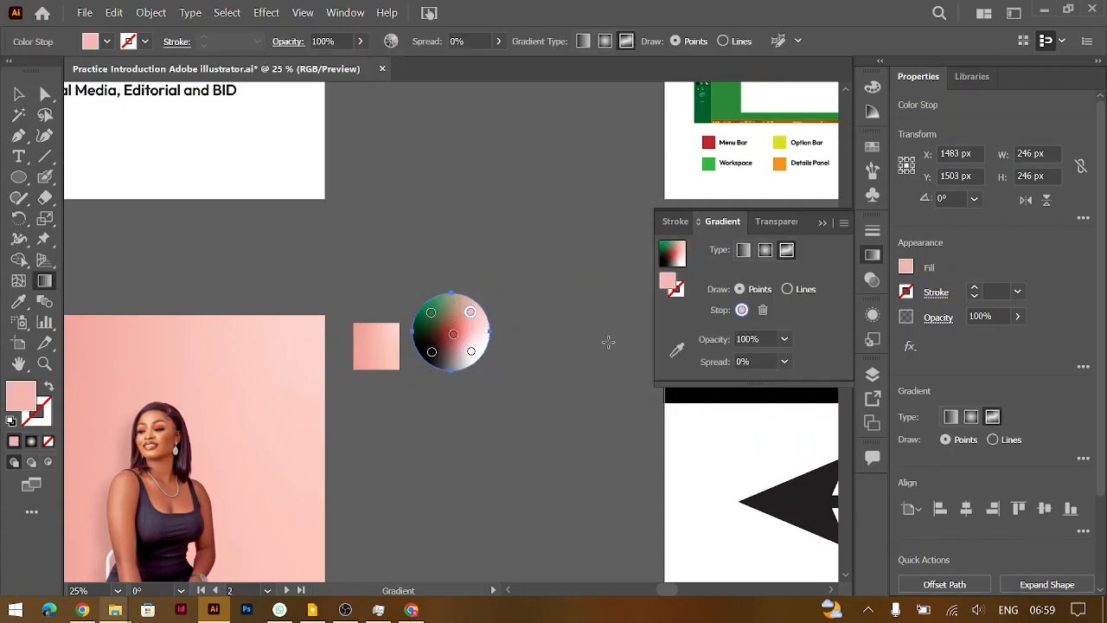
left_click(676, 349)
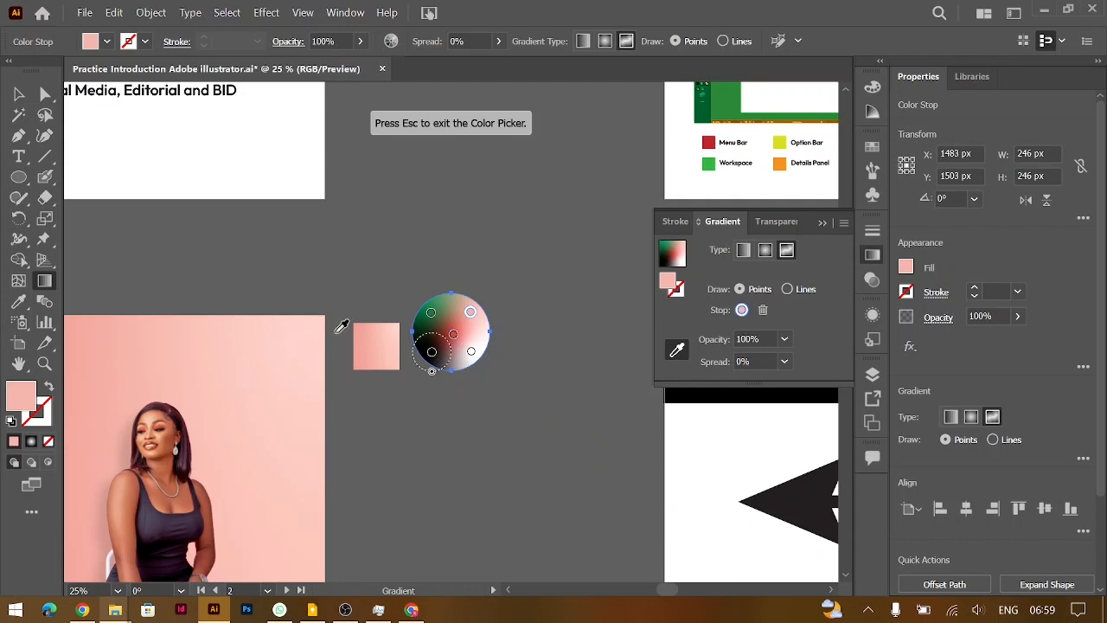
left_click(396, 329)
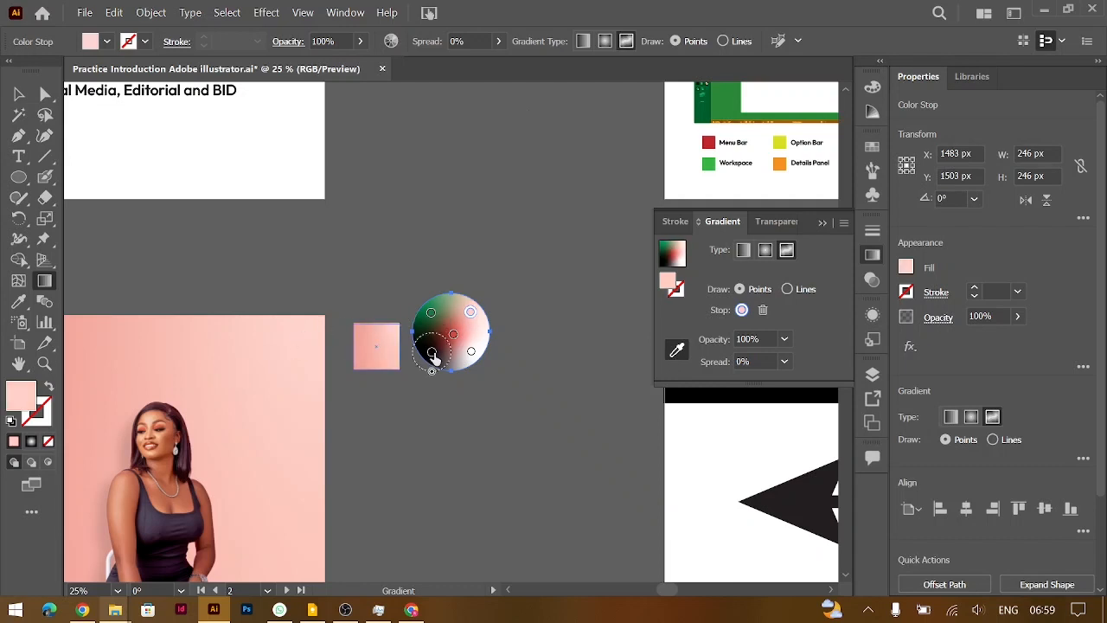
left_click(375, 346)
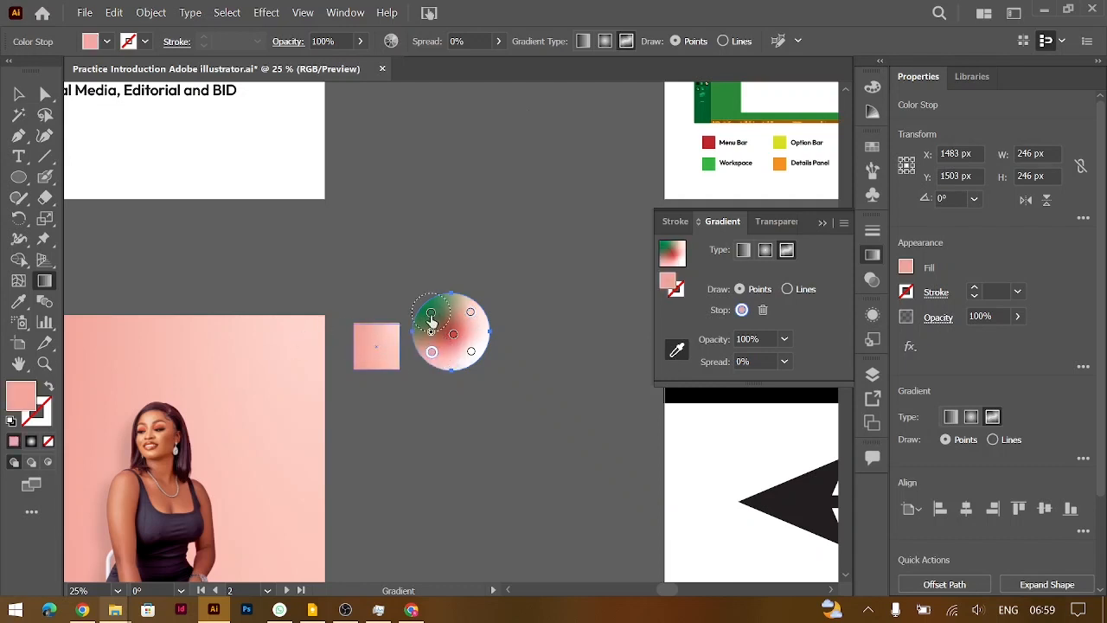
left_click(368, 327)
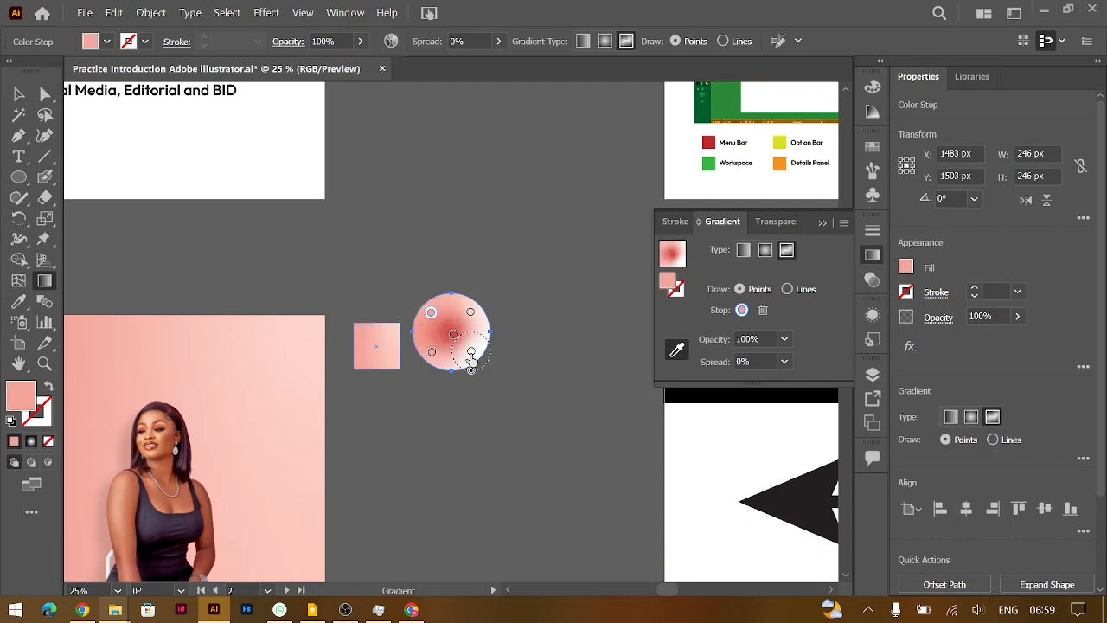
left_click(470, 351)
left_click(380, 336)
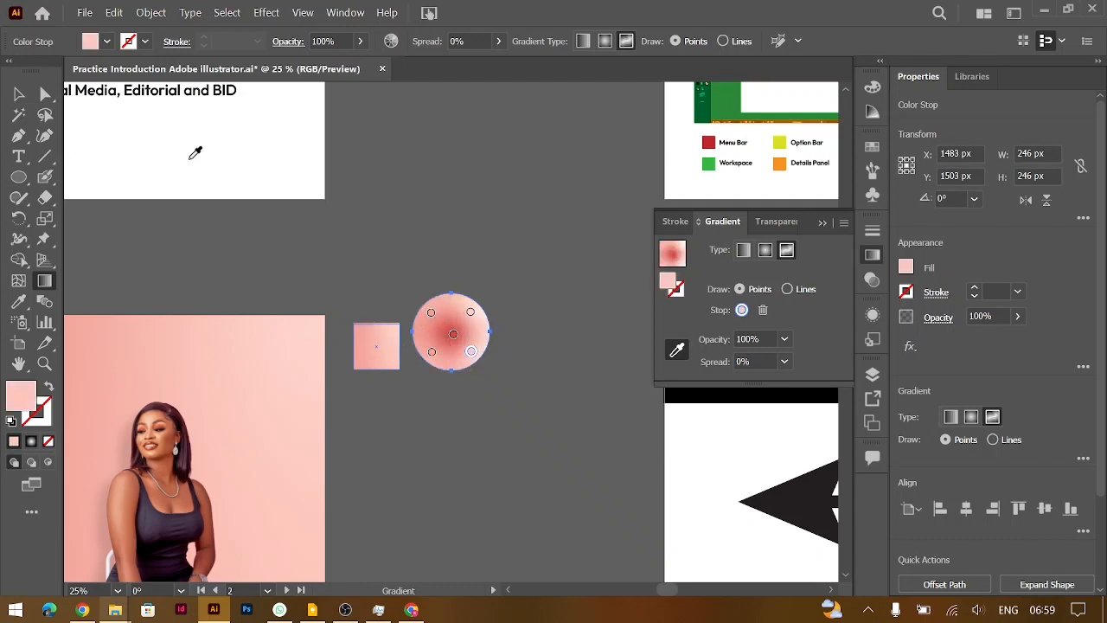
- Delete the circle's red center gradient stop, shift the lower-left stop toward the center, and clear the selection
left_click(453, 340)
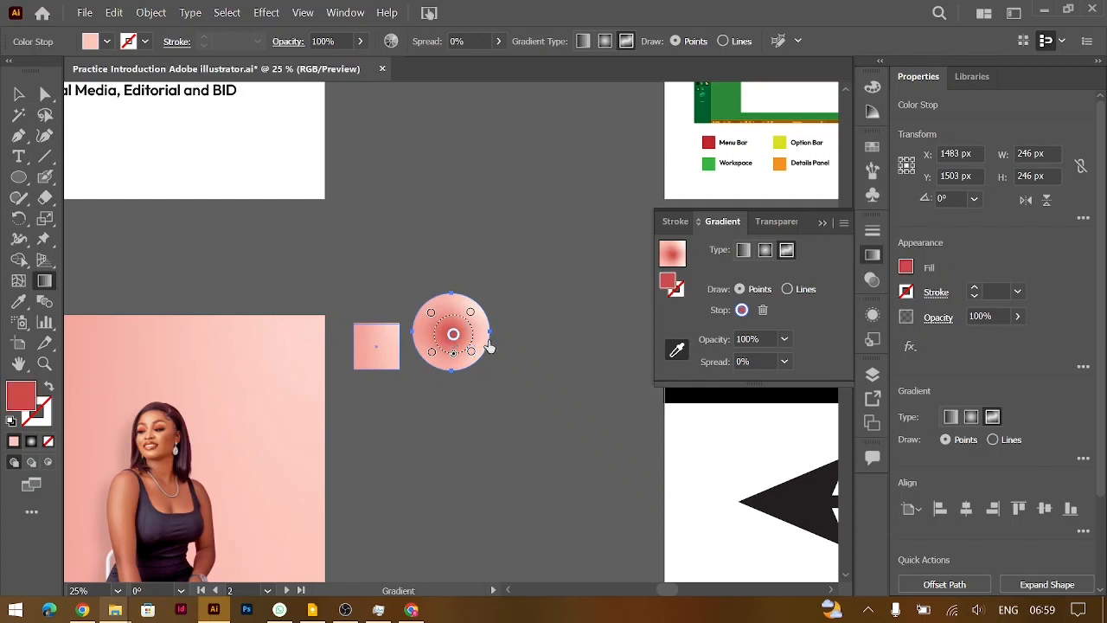
key("BackSpace")
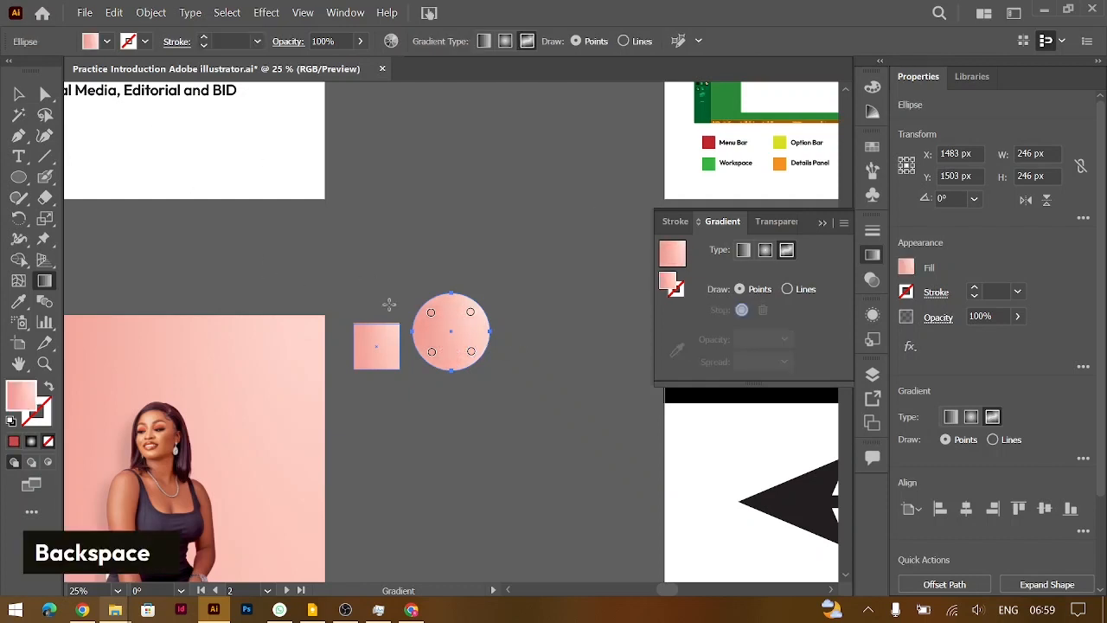
left_click(442, 344)
double_click(444, 346)
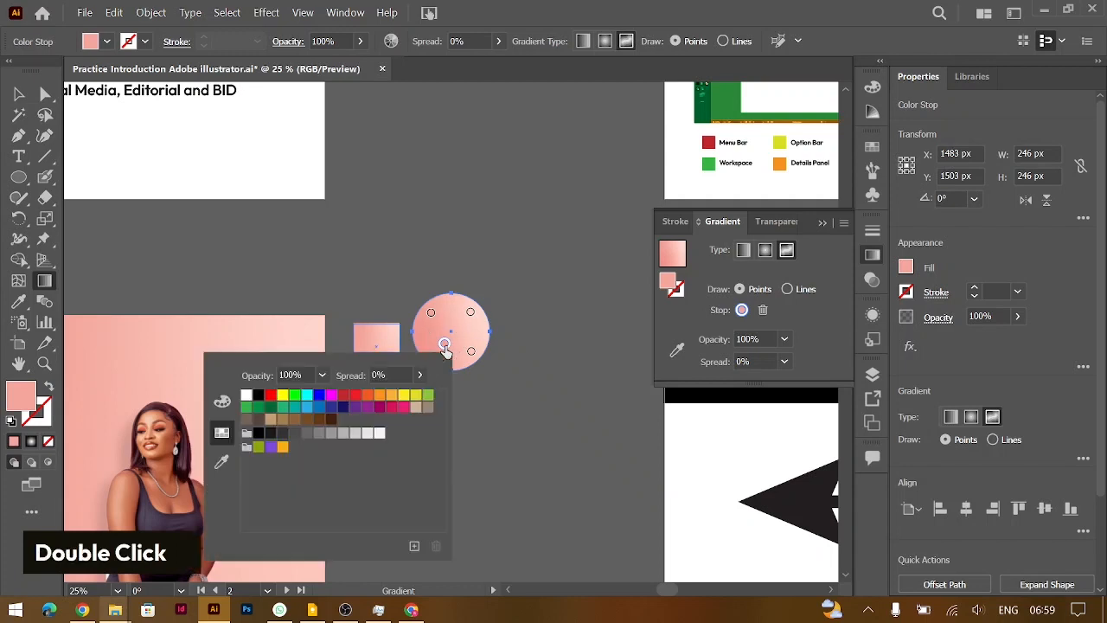
left_click(221, 462)
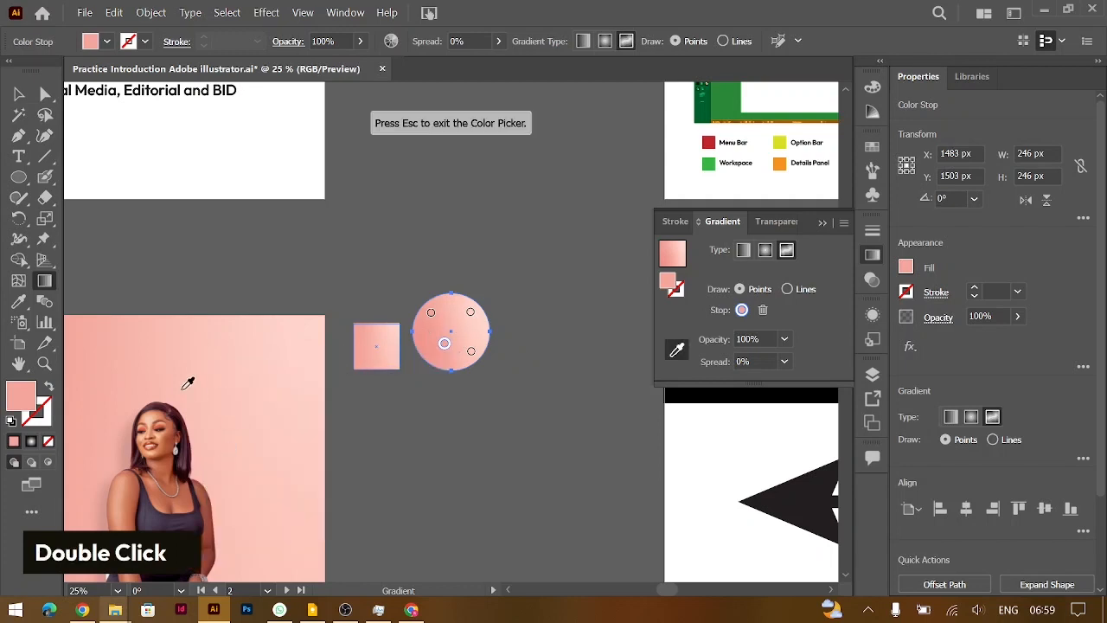
scroll(185, 380, "left", 2)
scroll(188, 383, "down", 2)
scroll(190, 363, "left", 2)
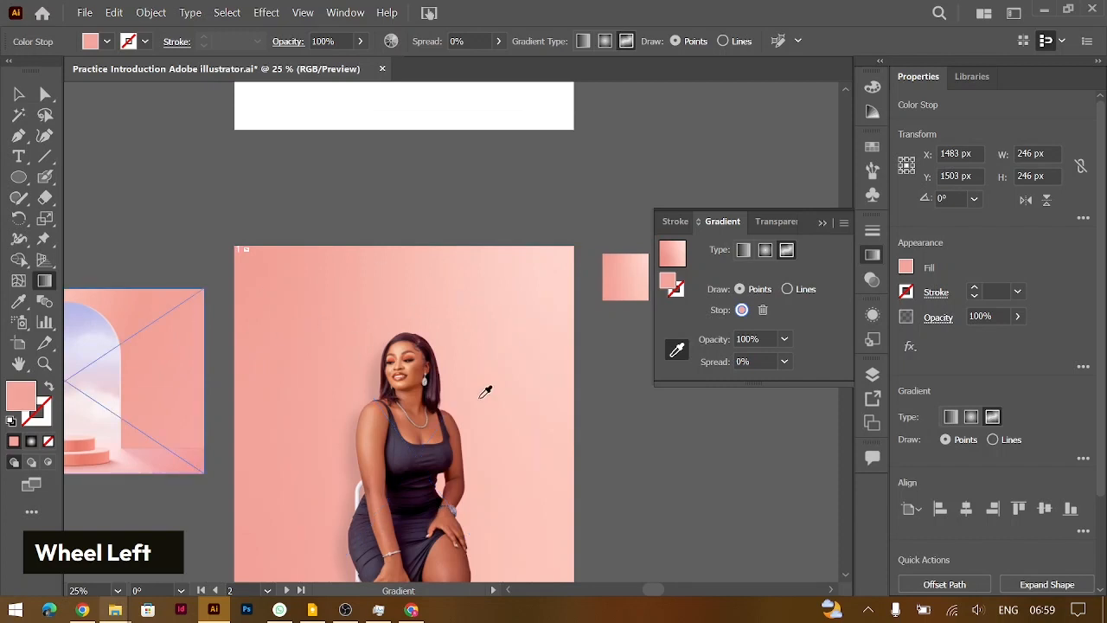
scroll(485, 392, "right", 6)
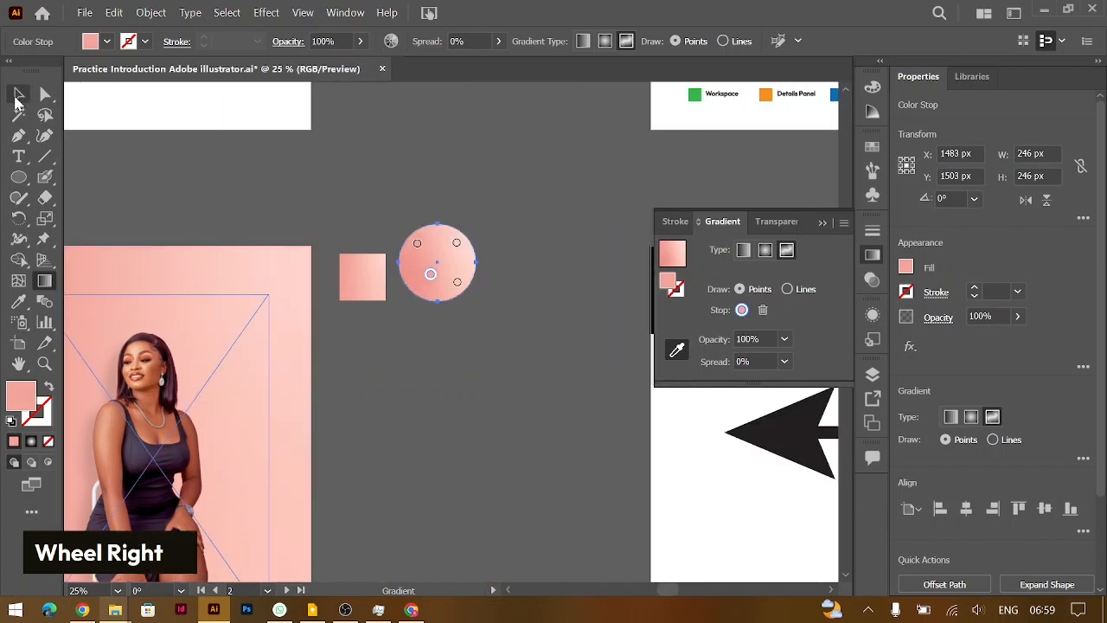
left_click(19, 95)
left_click(486, 450)
- Move the pink gradient circle onto the background to the right of the woman's head
scroll(484, 450, "down", 2)
scroll(485, 450, "left", 2)
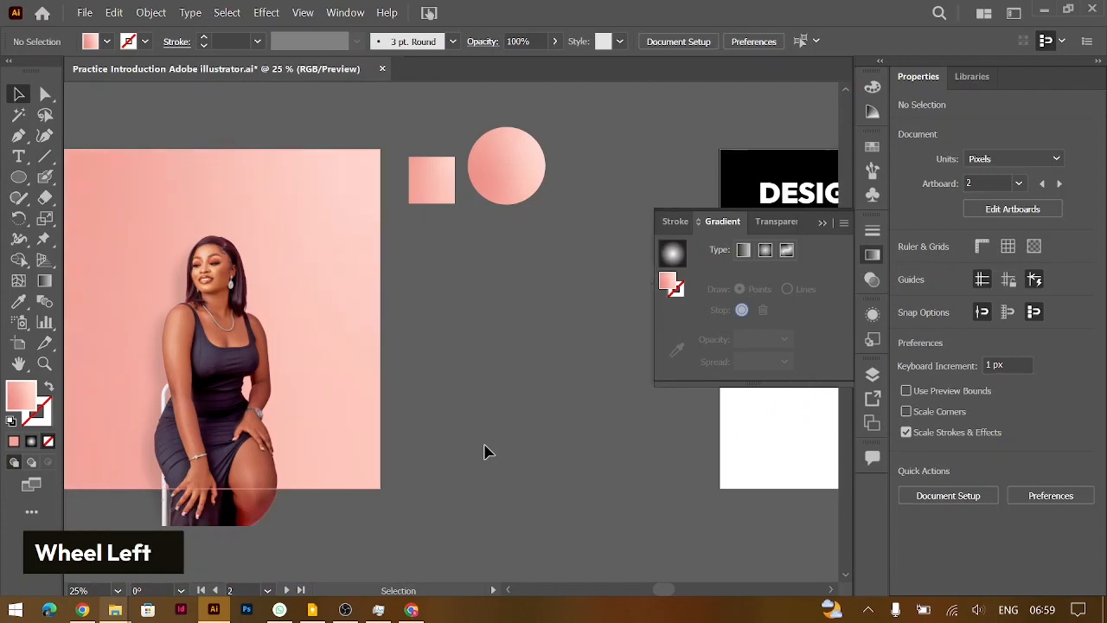
scroll(484, 449, "left", 1)
left_click_drag(537, 154, 333, 251)
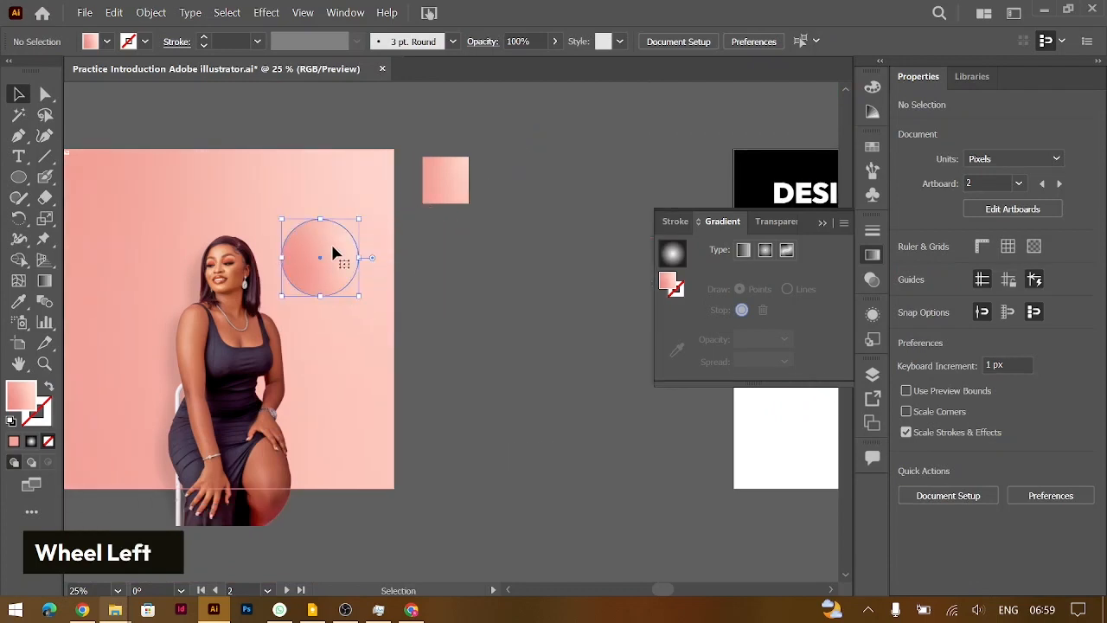
key("ctrl+equal")
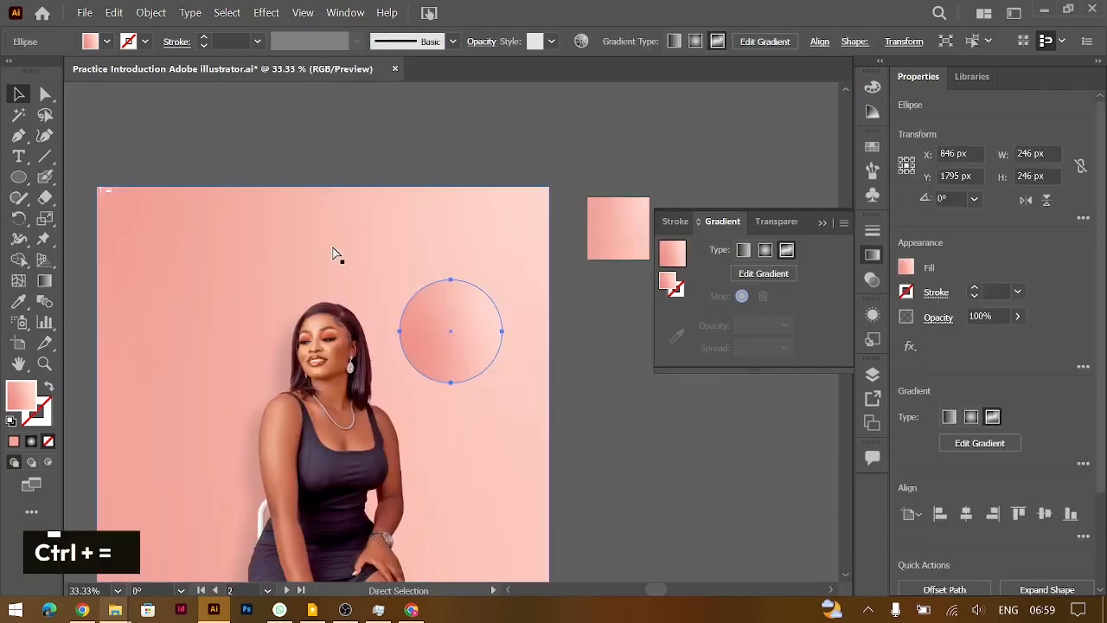
key("ctrl+minus")
scroll(334, 252, "down", 3)
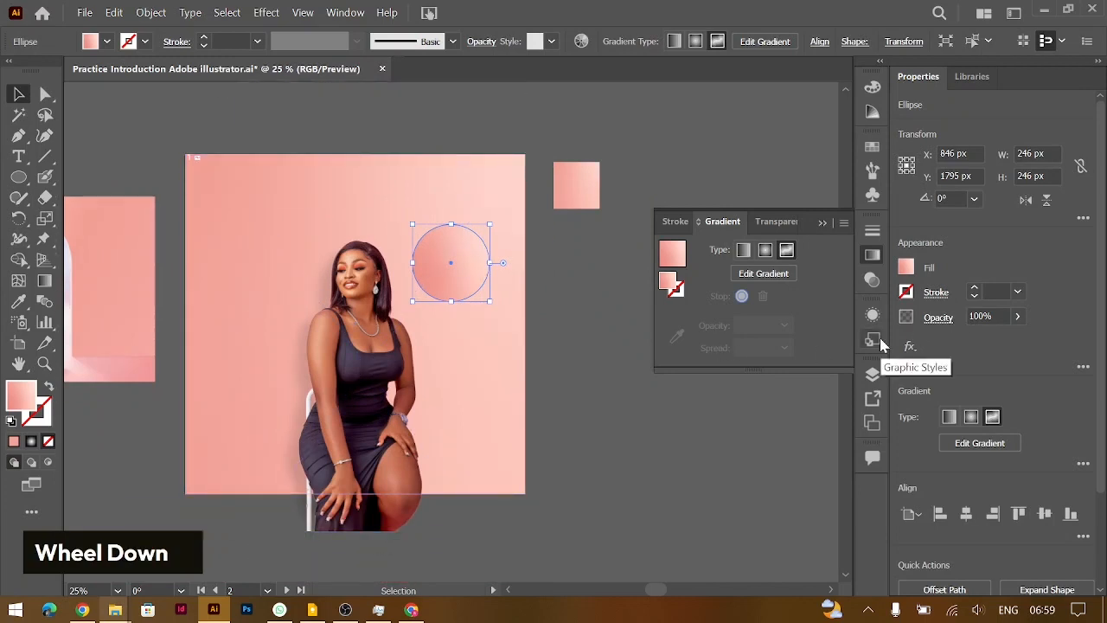
left_click(910, 346)
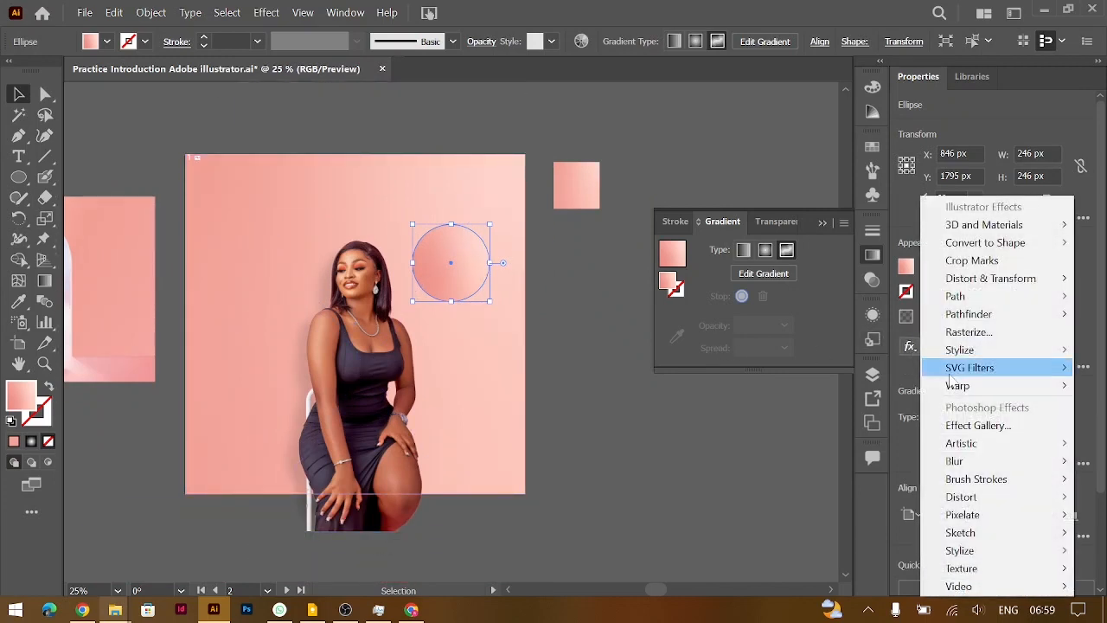
mouse_move(960, 443)
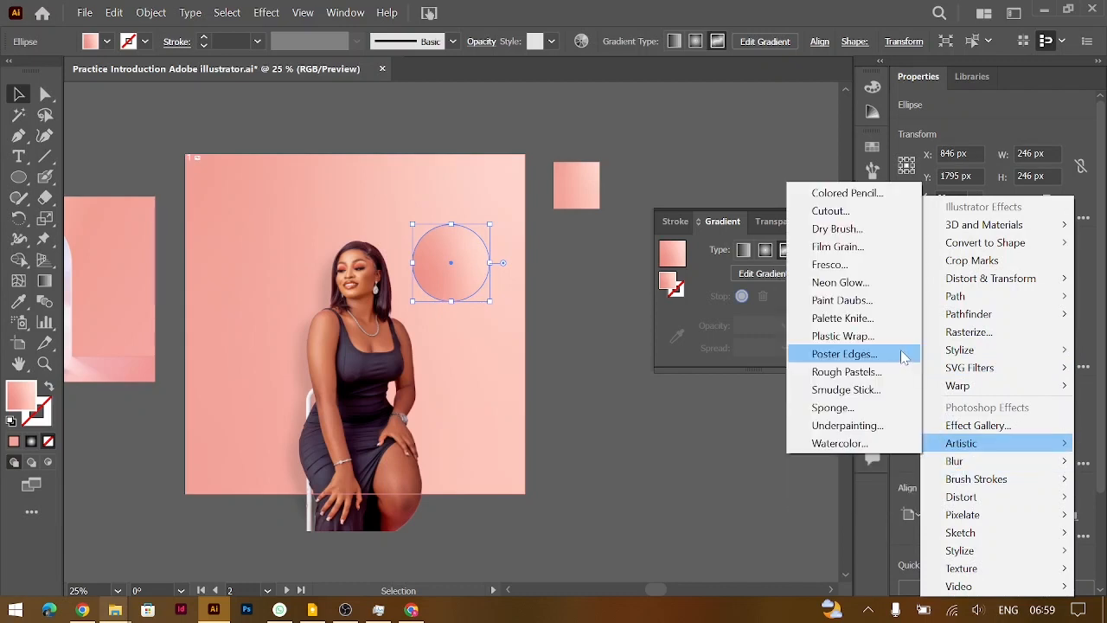
left_click(994, 132)
left_click(1013, 13)
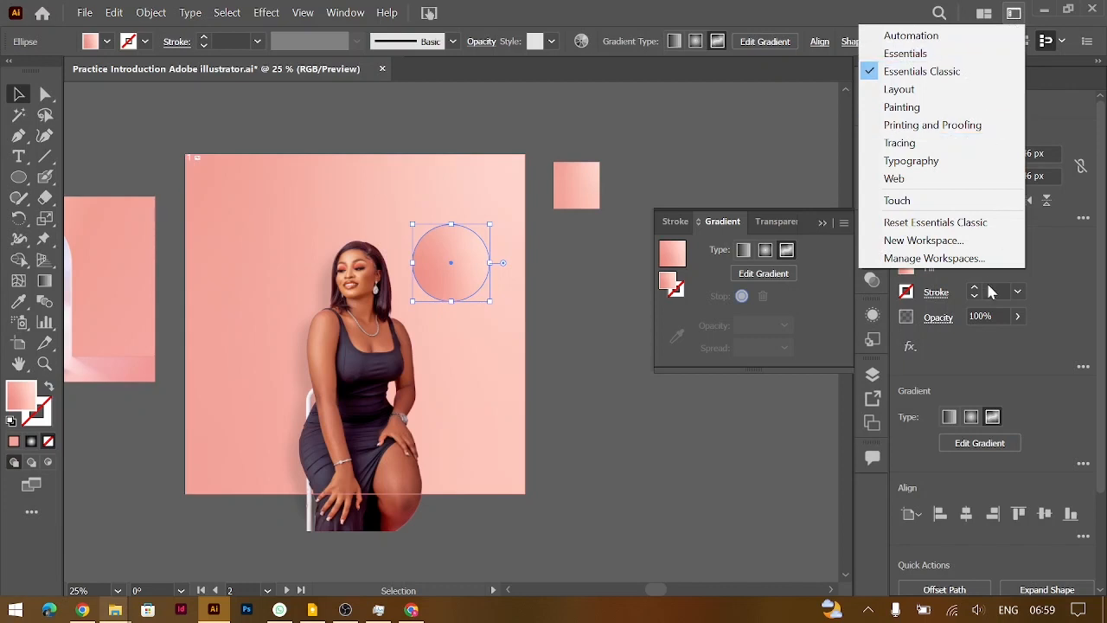
left_click(1042, 366)
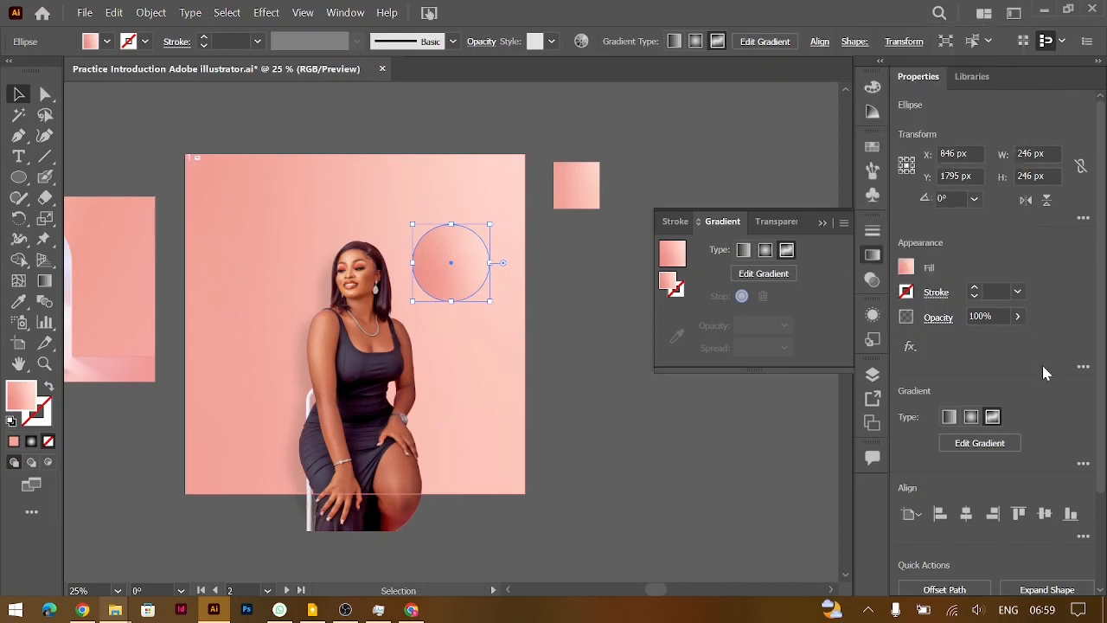
- Apply a Gaussian Blur with a radius of about 22.16 pixels to the gradient circle
left_click(910, 347)
mouse_move(966, 461)
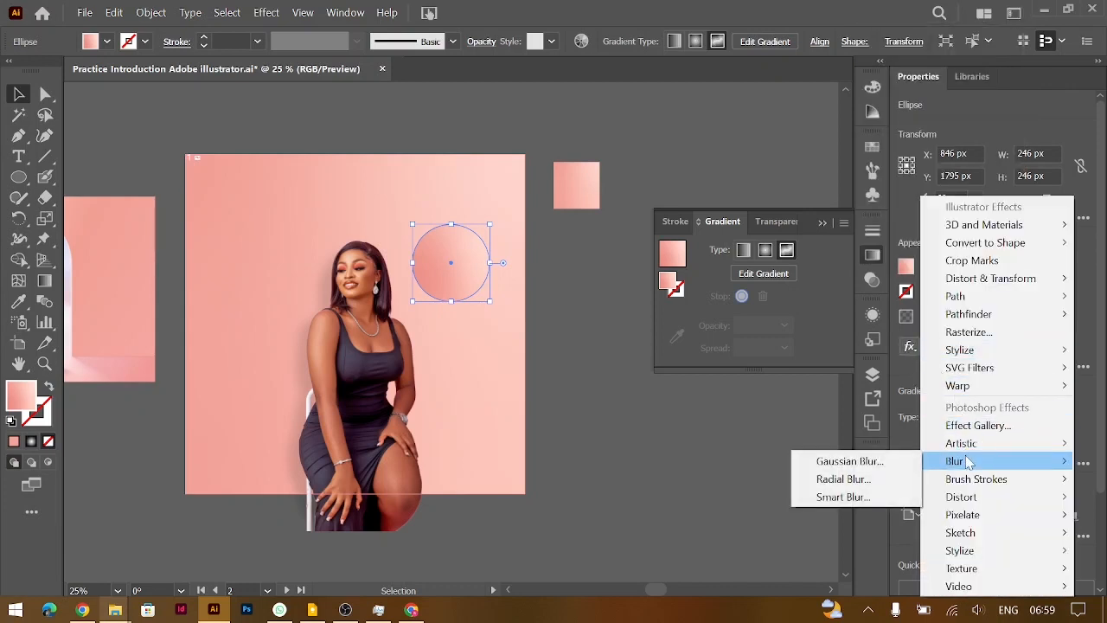
left_click(843, 460)
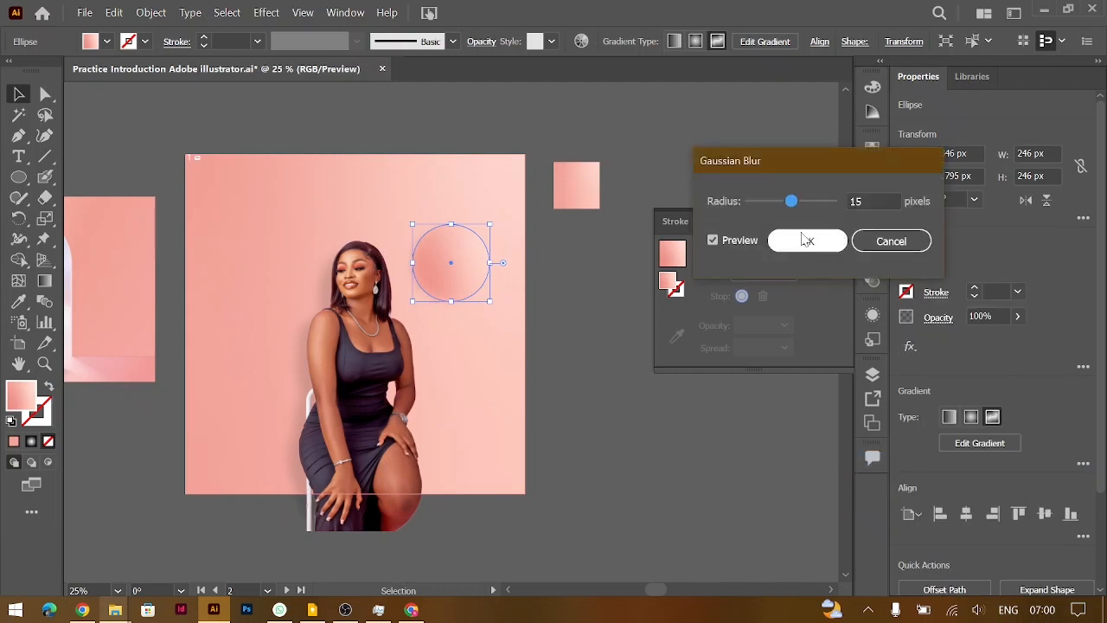
left_click_drag(792, 200, 798, 205)
left_click(805, 243)
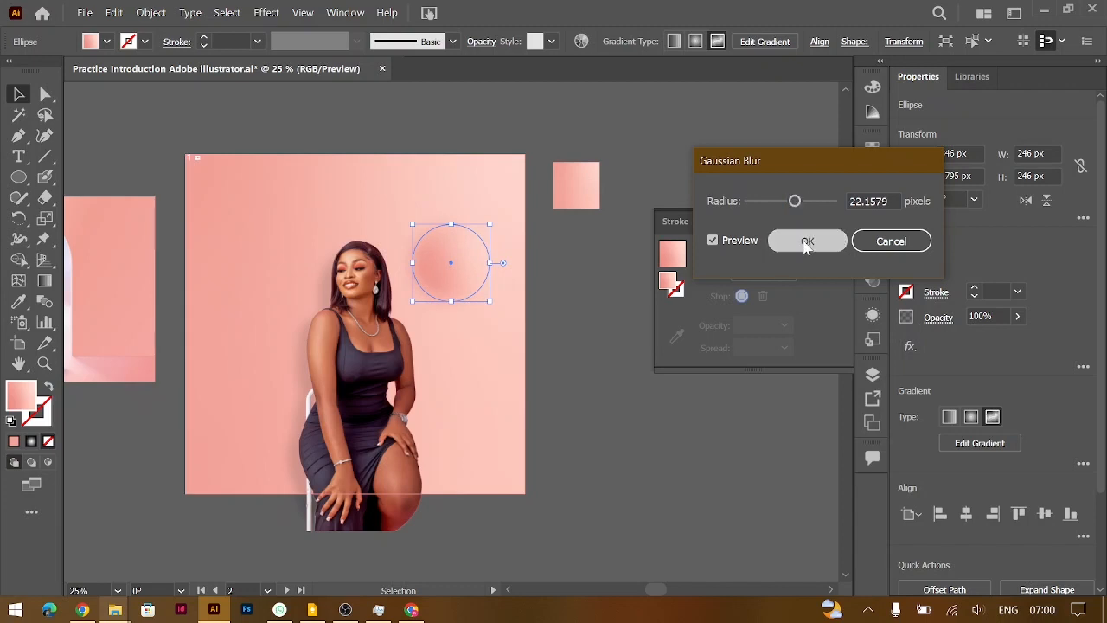
- Place copies of the blurred circle around the woman and enlarge one to 550 px over her lower body
left_click_drag(482, 257, 354, 524)
left_click_drag(382, 485, 383, 467)
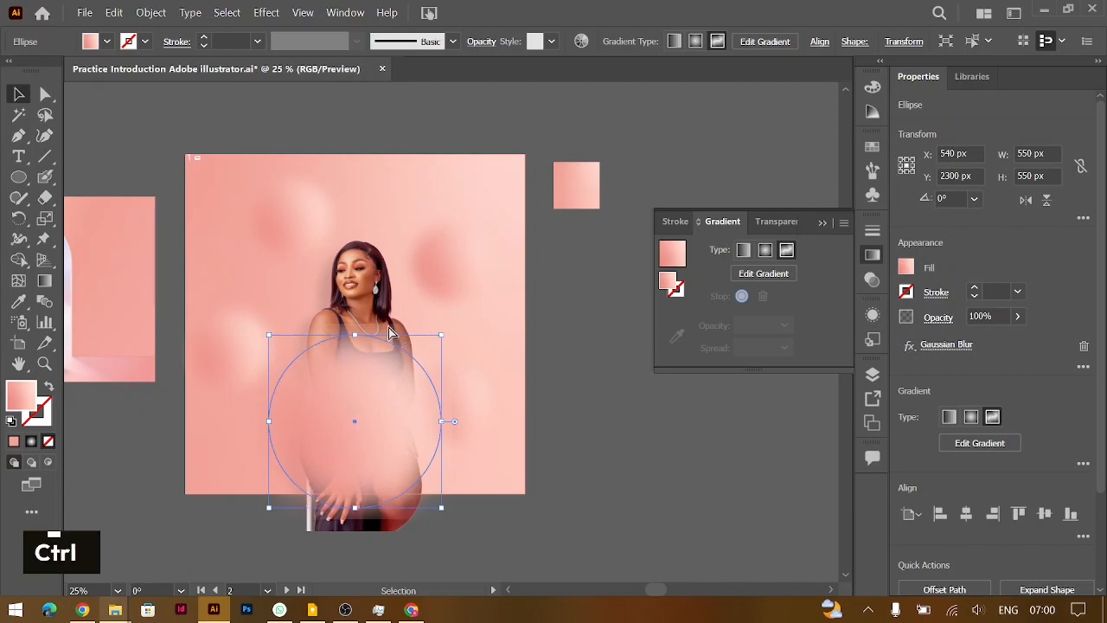
- Reduce the Gaussian Blur radius of the large circle over the woman's lower body to 20 pixels
key("ctrl+equal")
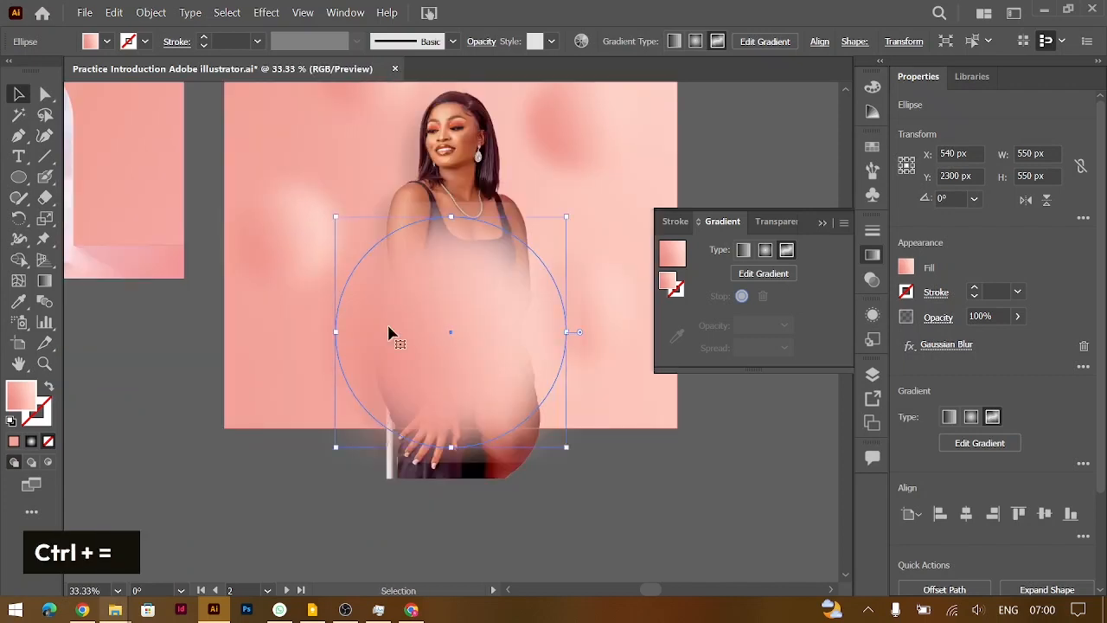
left_click(948, 344)
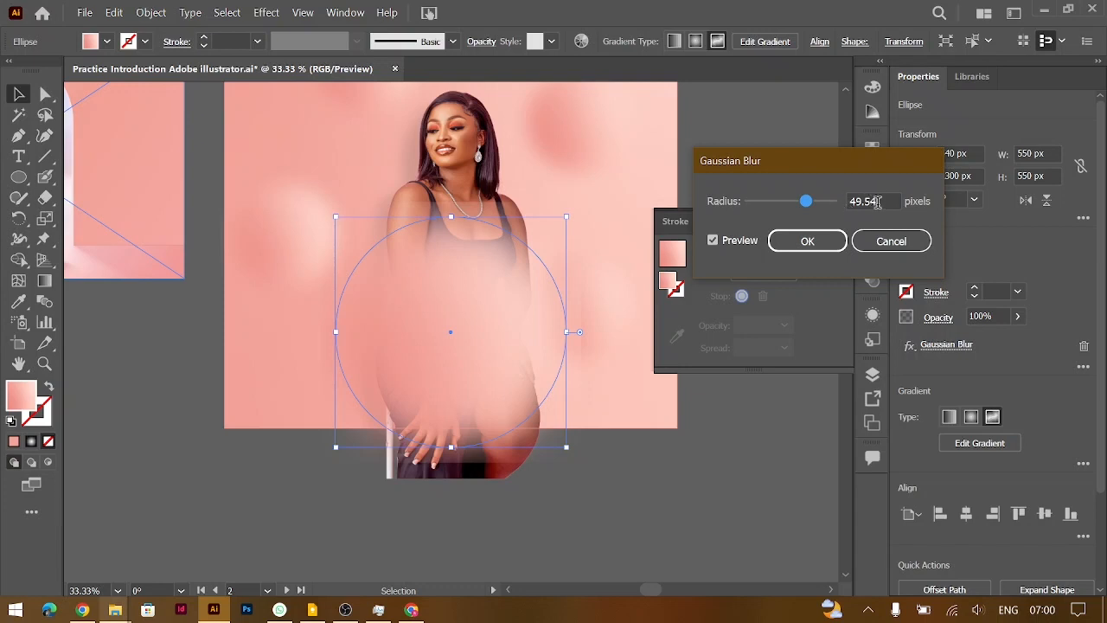
left_click_drag(877, 202, 847, 201)
type("30")
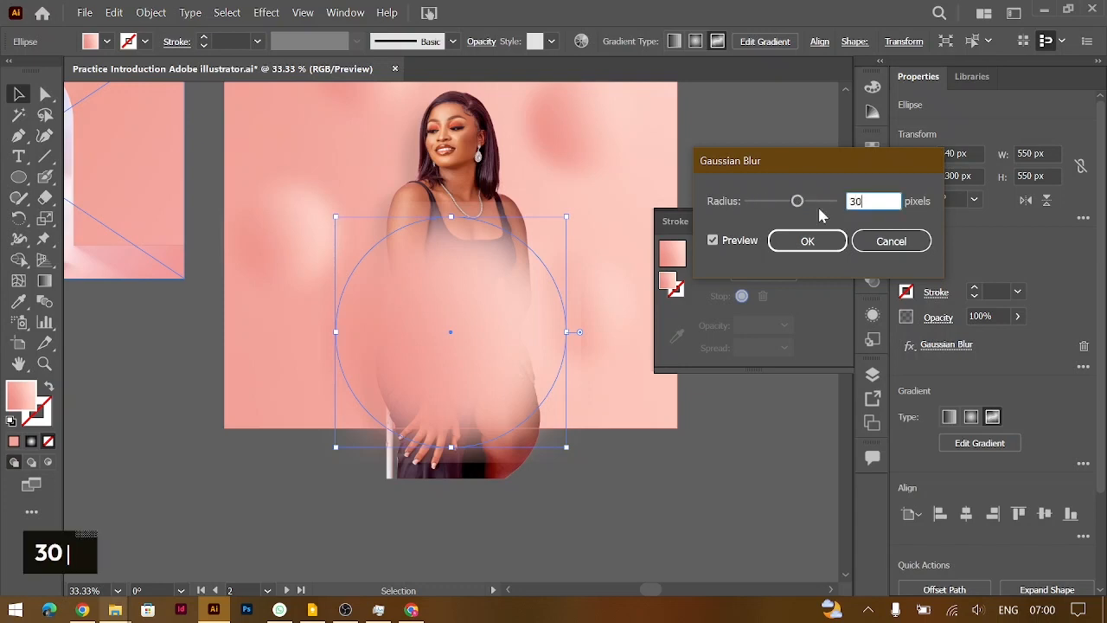
key("Tab")
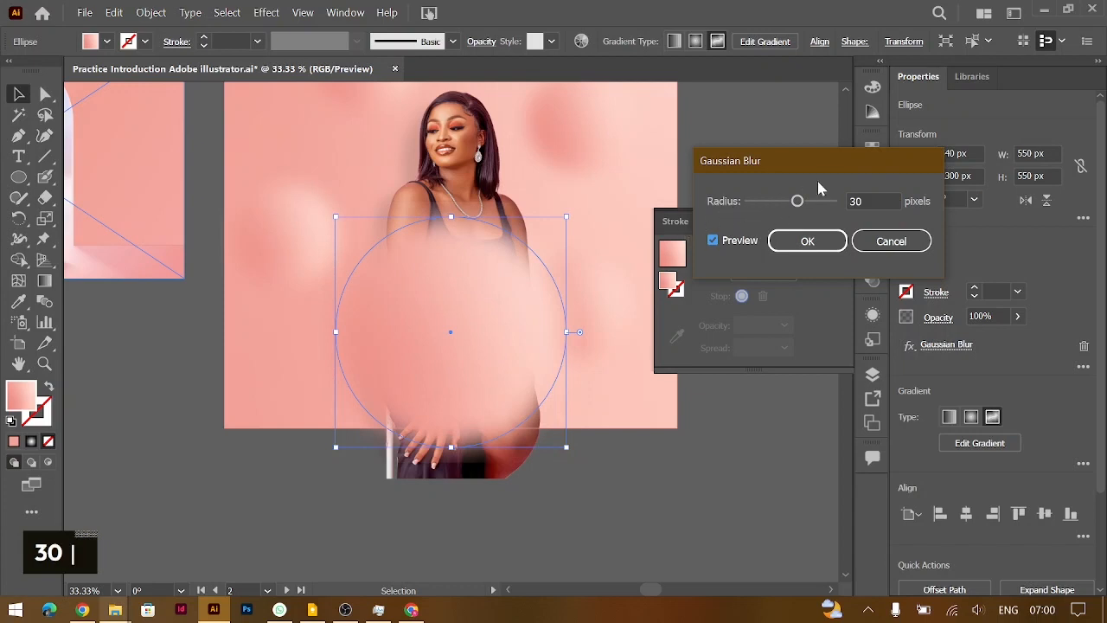
left_click_drag(869, 201, 835, 212)
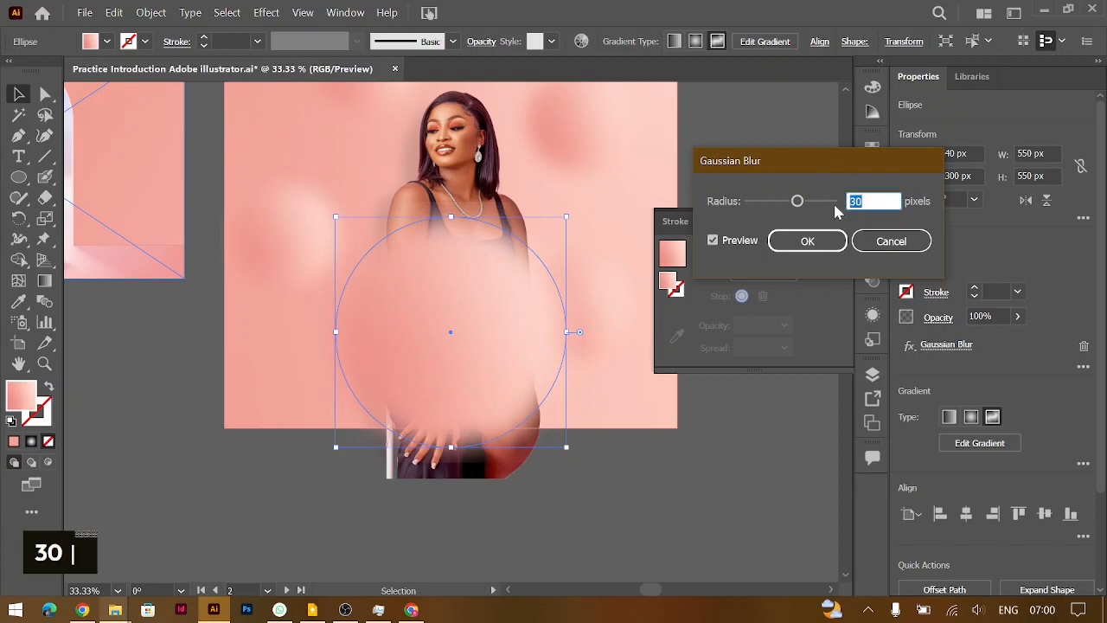
type("20")
key("Tab")
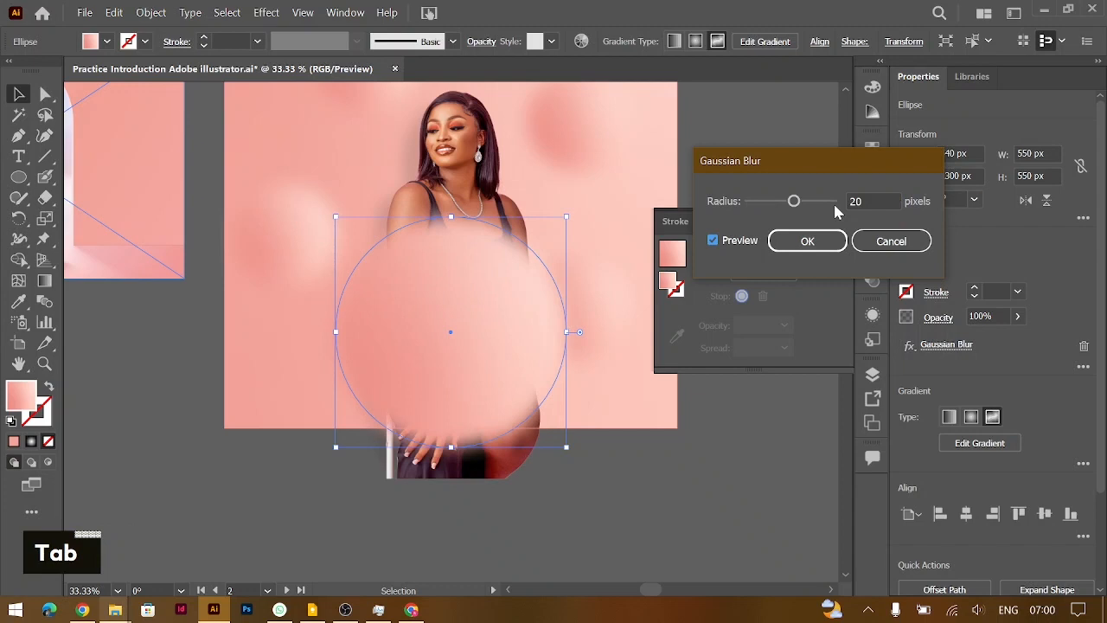
left_click(805, 240)
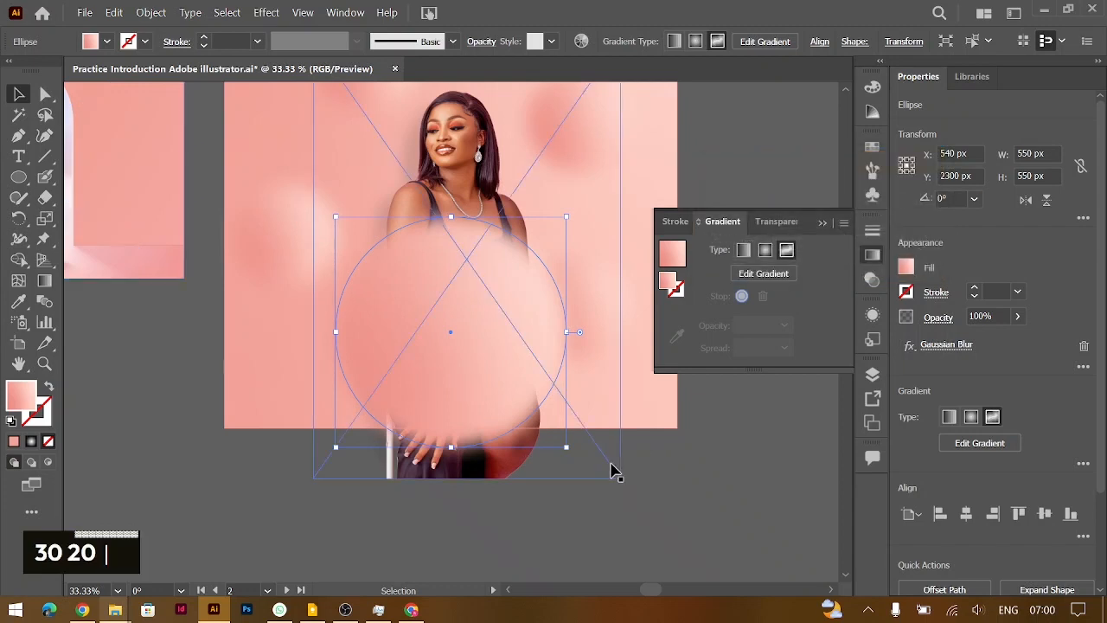
- Move the large circle slightly up the woman's body and shift the small blurred circle beside her down and outward
left_click(569, 522)
left_click_drag(451, 400, 451, 384)
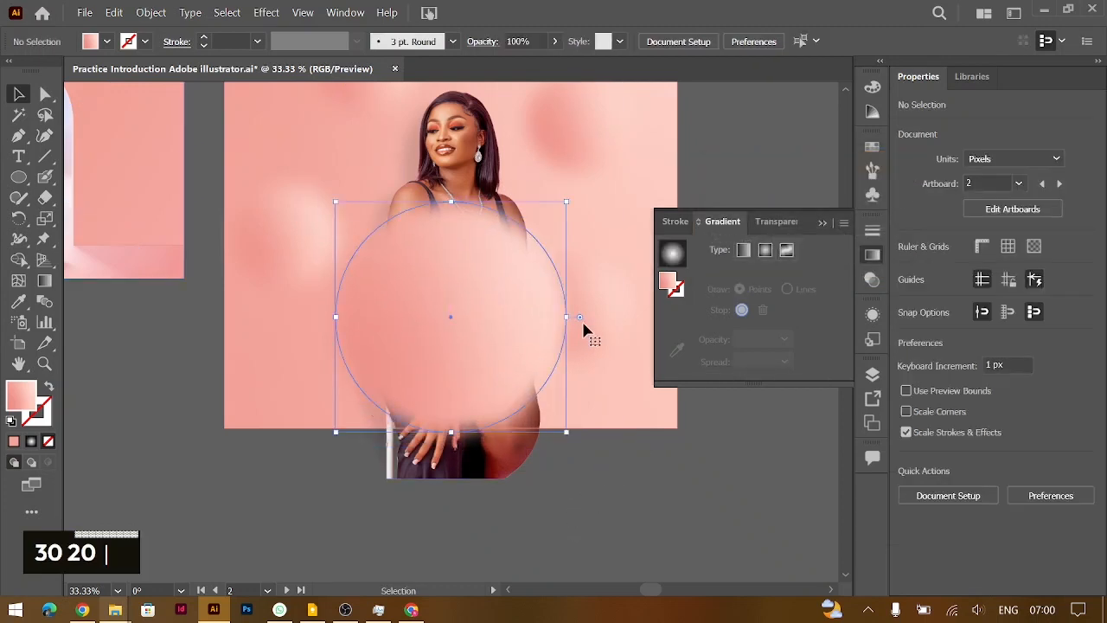
left_click_drag(583, 320, 621, 355)
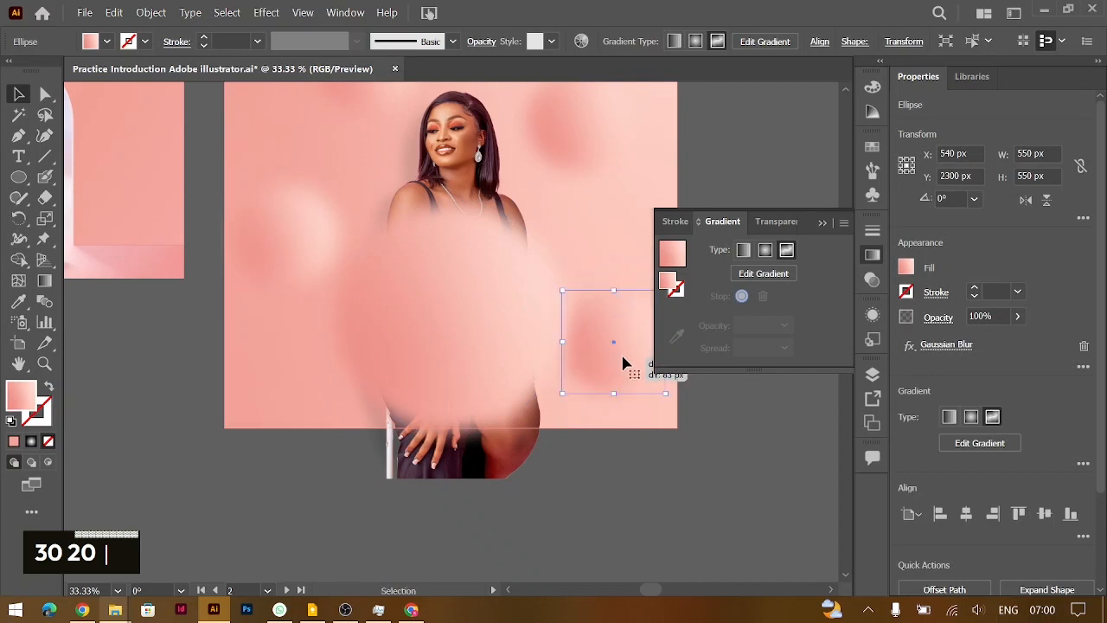
- Shrink the large blurred circle to 470 px and reposition it over the woman's lower body
left_click(488, 302)
left_click_drag(452, 208, 452, 223)
left_click_drag(471, 280, 474, 285)
key("ctrl+minus")
scroll(527, 445, "up", 2)
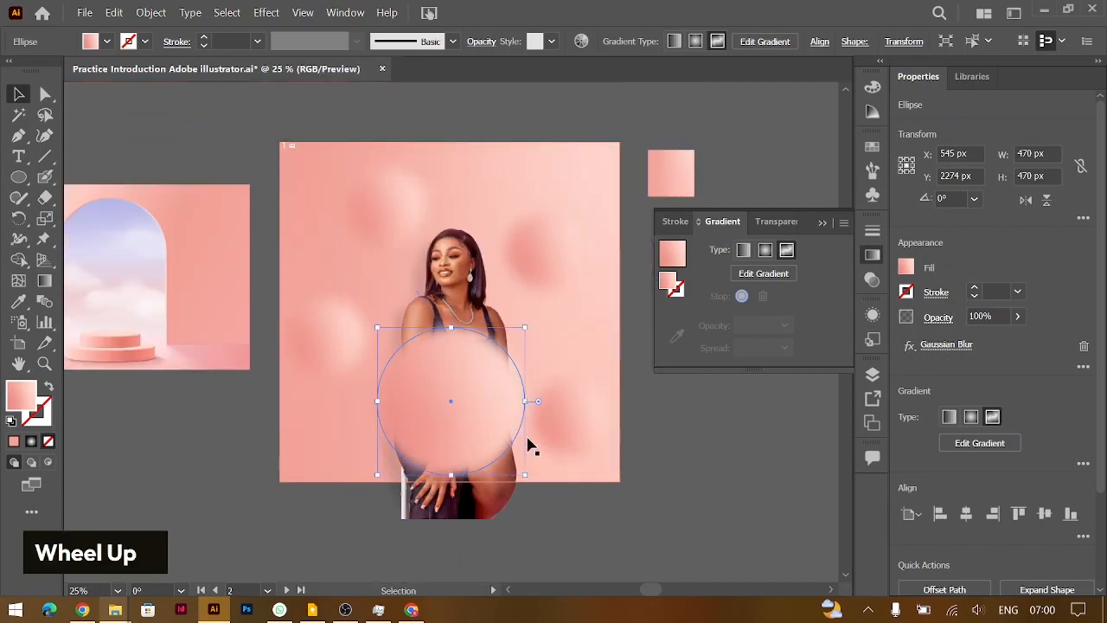
left_click(726, 493)
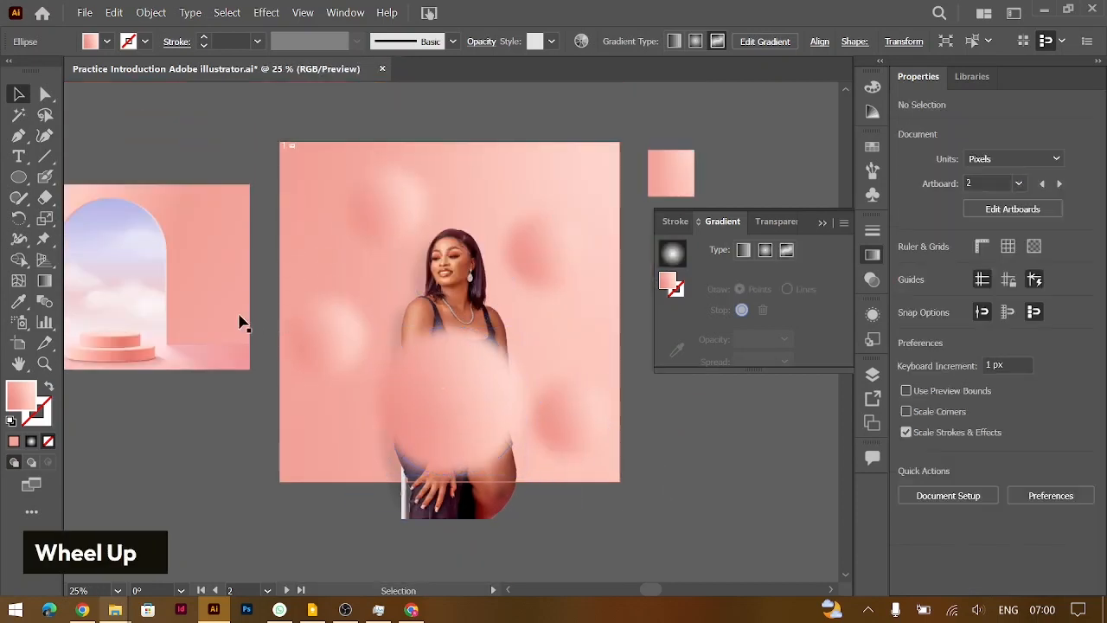
- Add the text "Happy Birthday" on two lines over the large circle
left_click(19, 156)
left_click(418, 389)
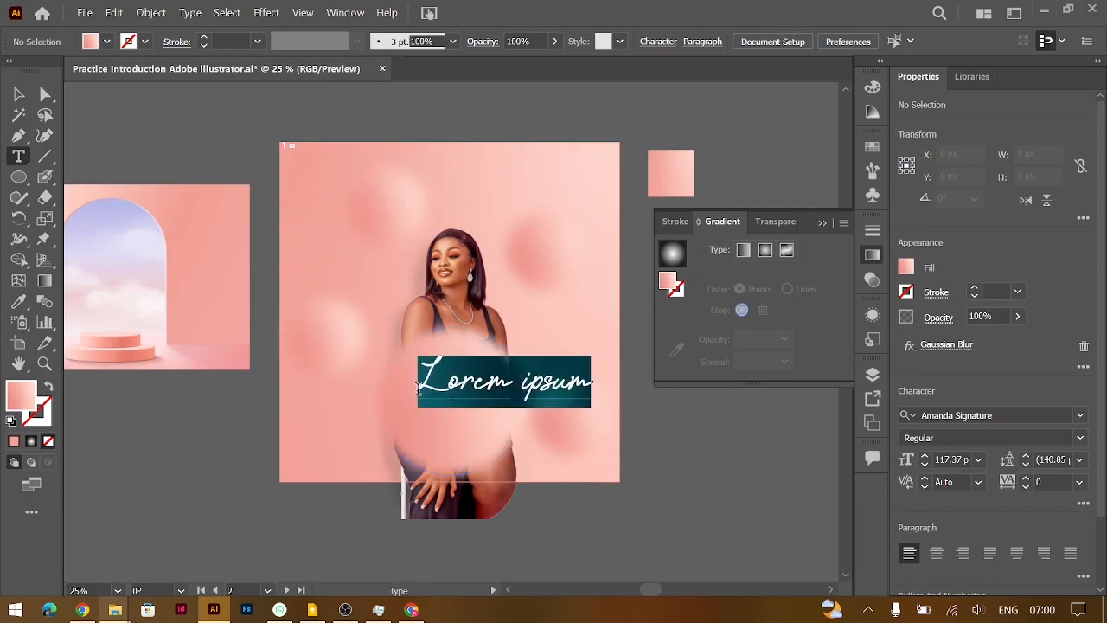
type("Happy")
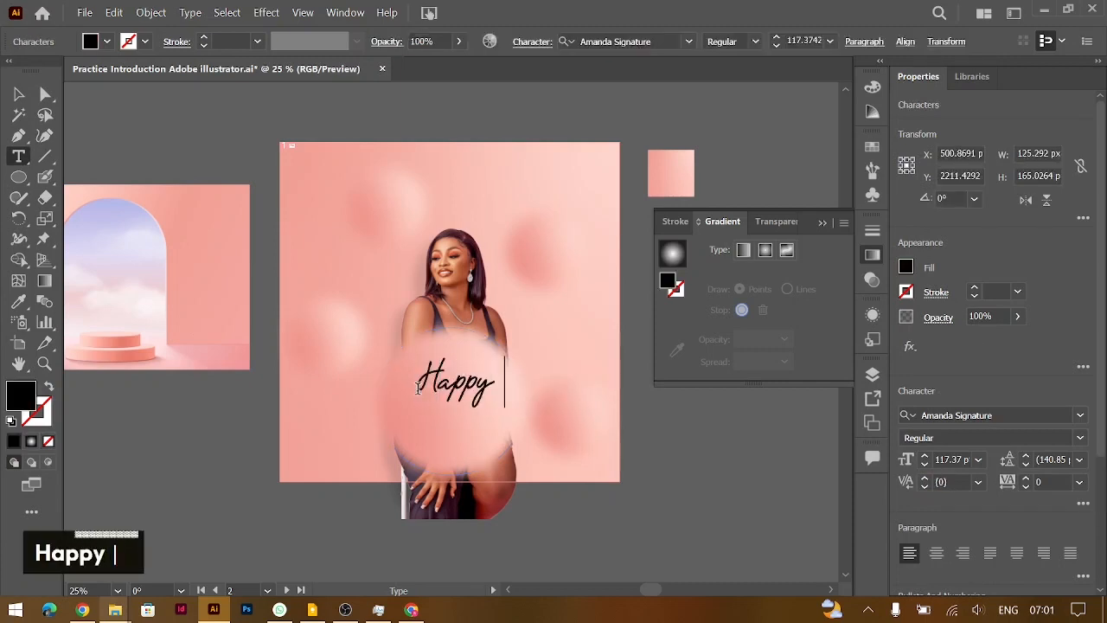
key("BackSpace")
key("Return")
type("B")
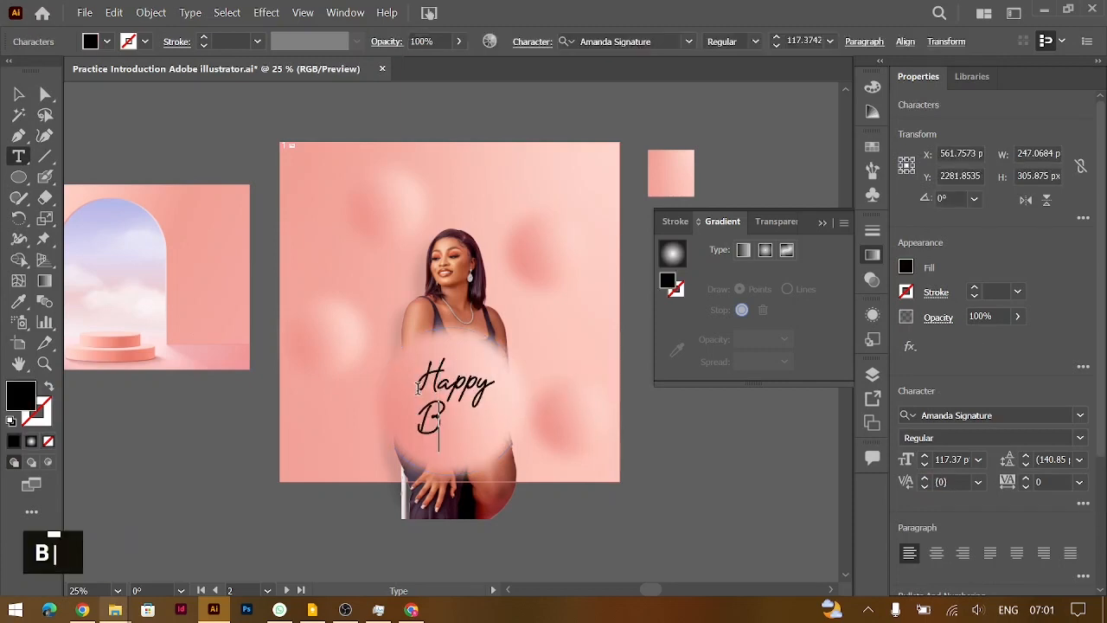
type("irthday")
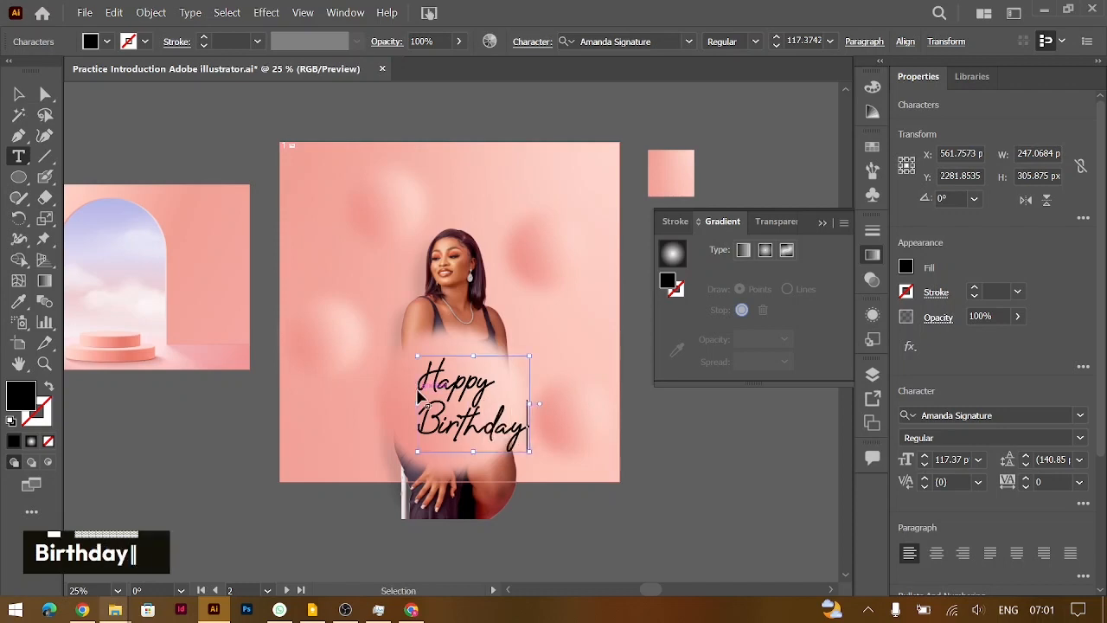
- Center-align the "Happy Birthday" text and fit it inside the large circle at about 94 pt
key("ctrl+a")
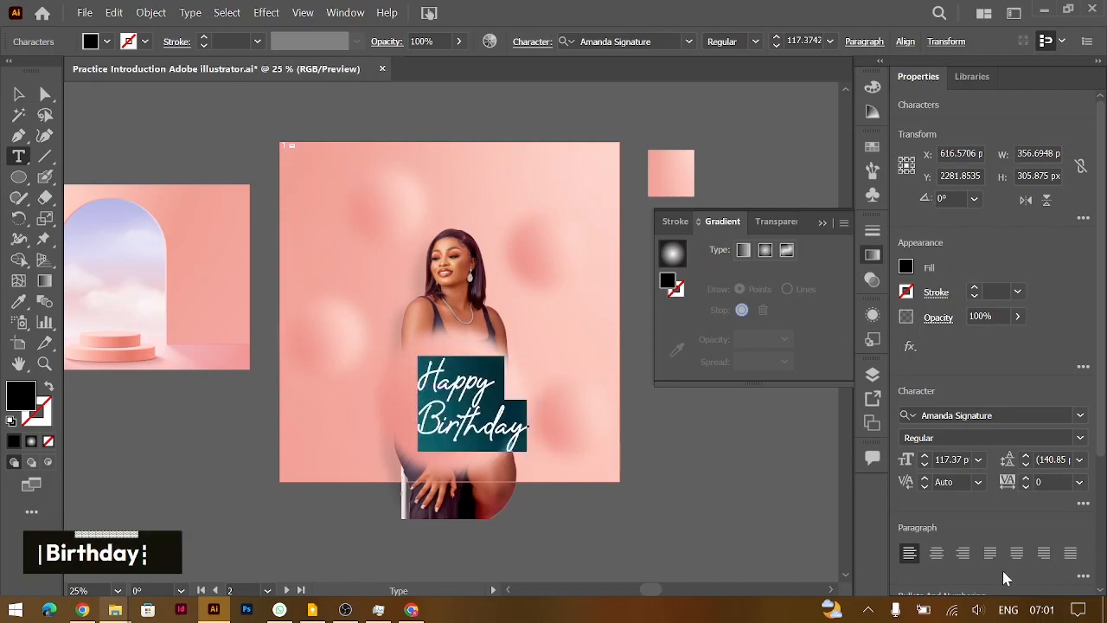
left_click(935, 552)
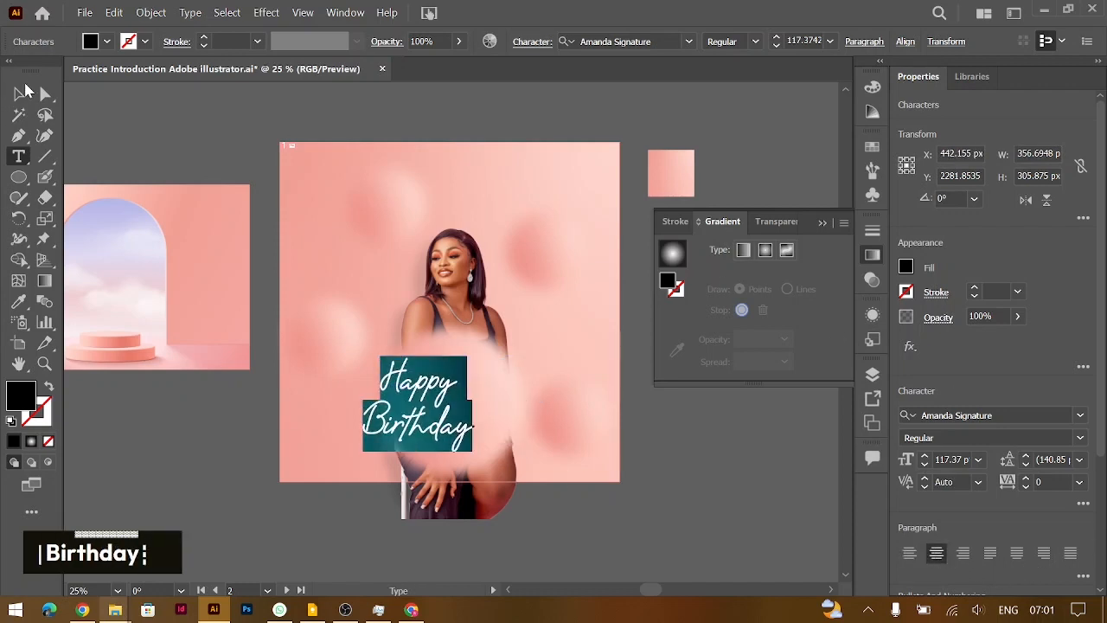
left_click(23, 91)
mouse_move(447, 440)
left_mouse_down()
mouse_move(513, 439)
mouse_move(458, 447)
mouse_move(465, 425)
mouse_move(462, 437)
left_mouse_up()
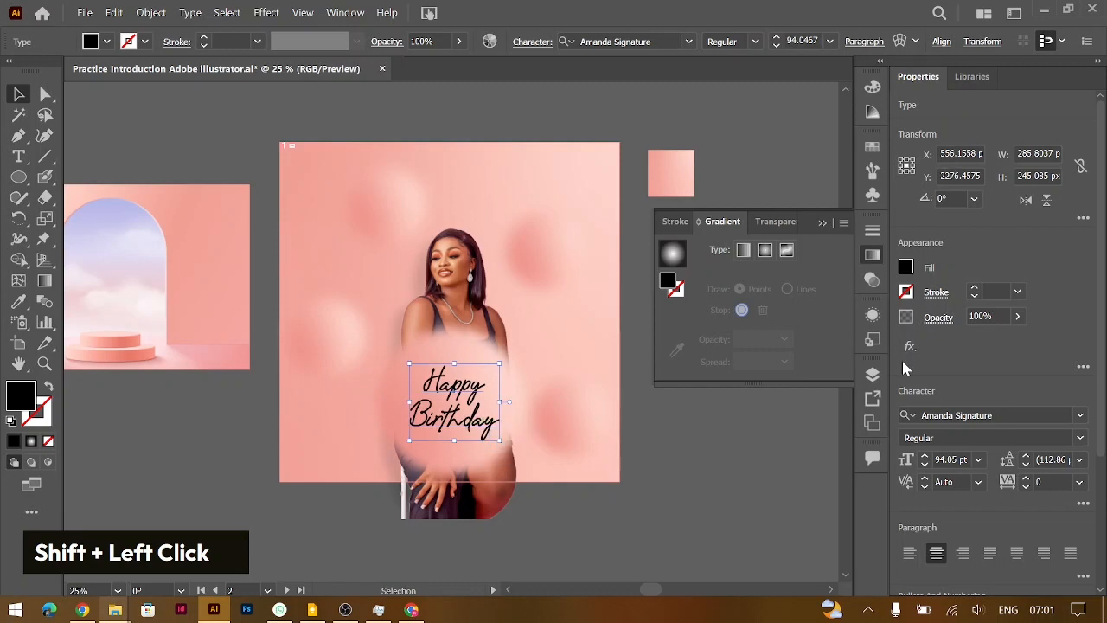
- Fill the "Happy Birthday" text with white, collapse the gradient settings and clear the selection
left_click(905, 270)
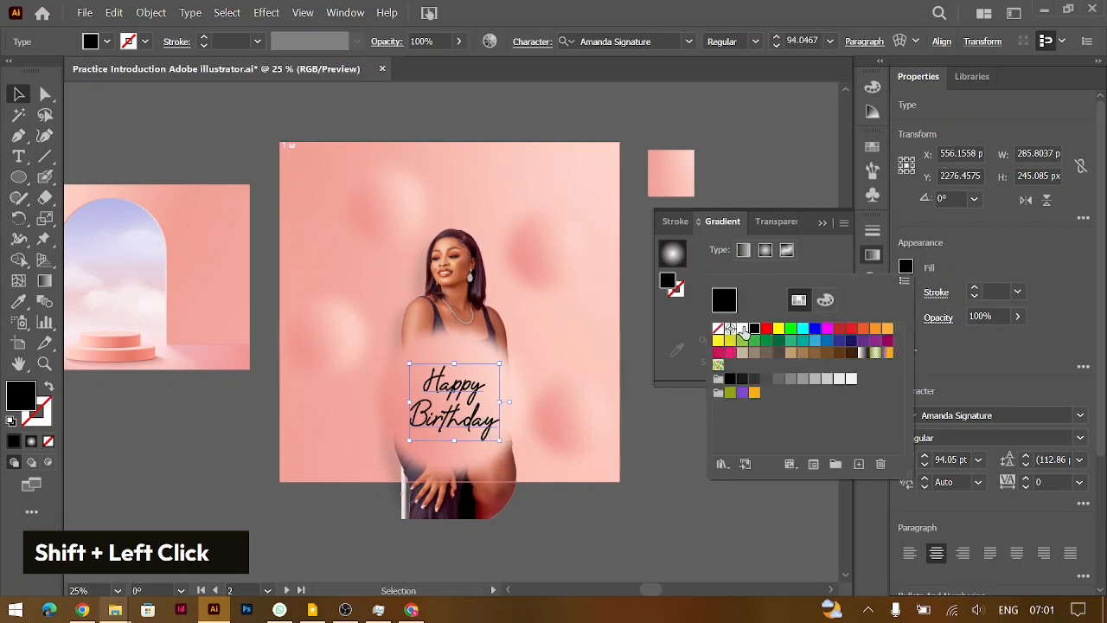
left_click(741, 329, "shift")
left_click(823, 222)
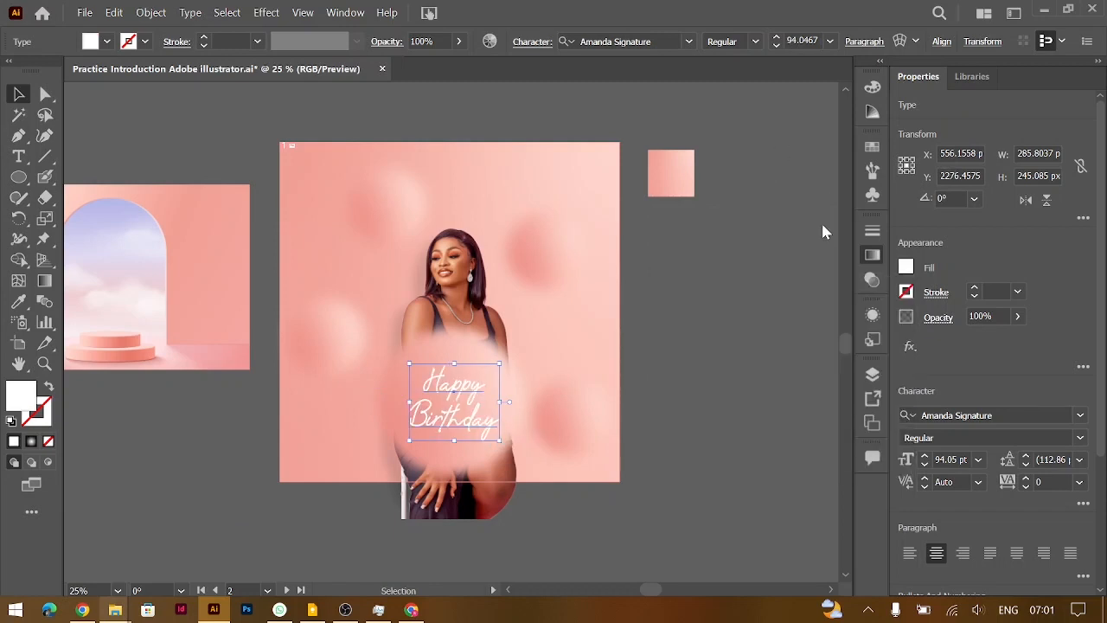
left_click(736, 413)
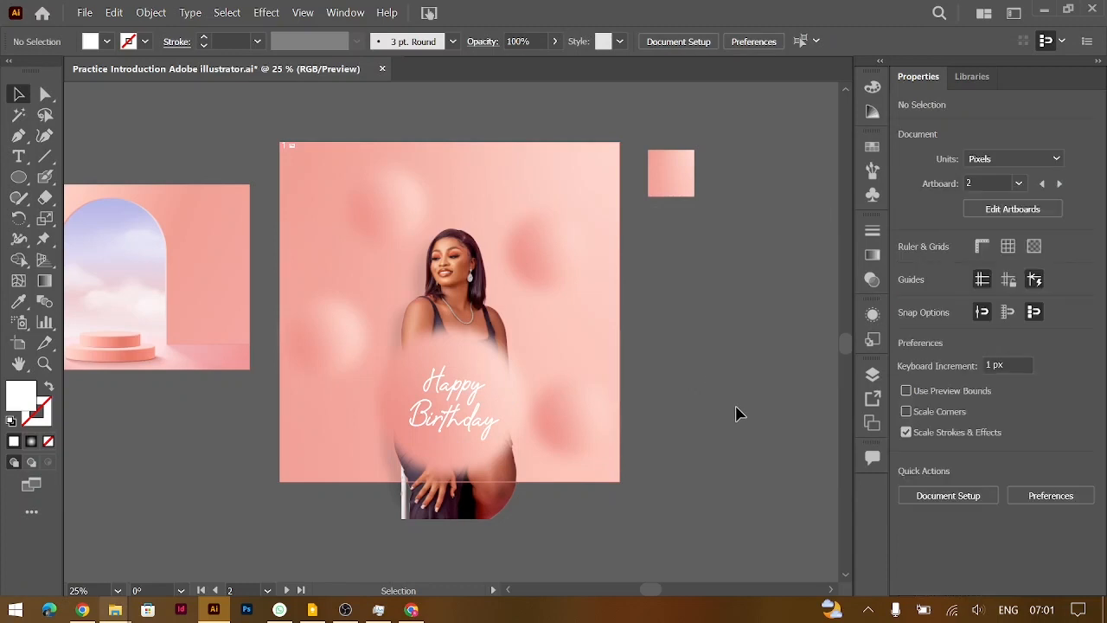